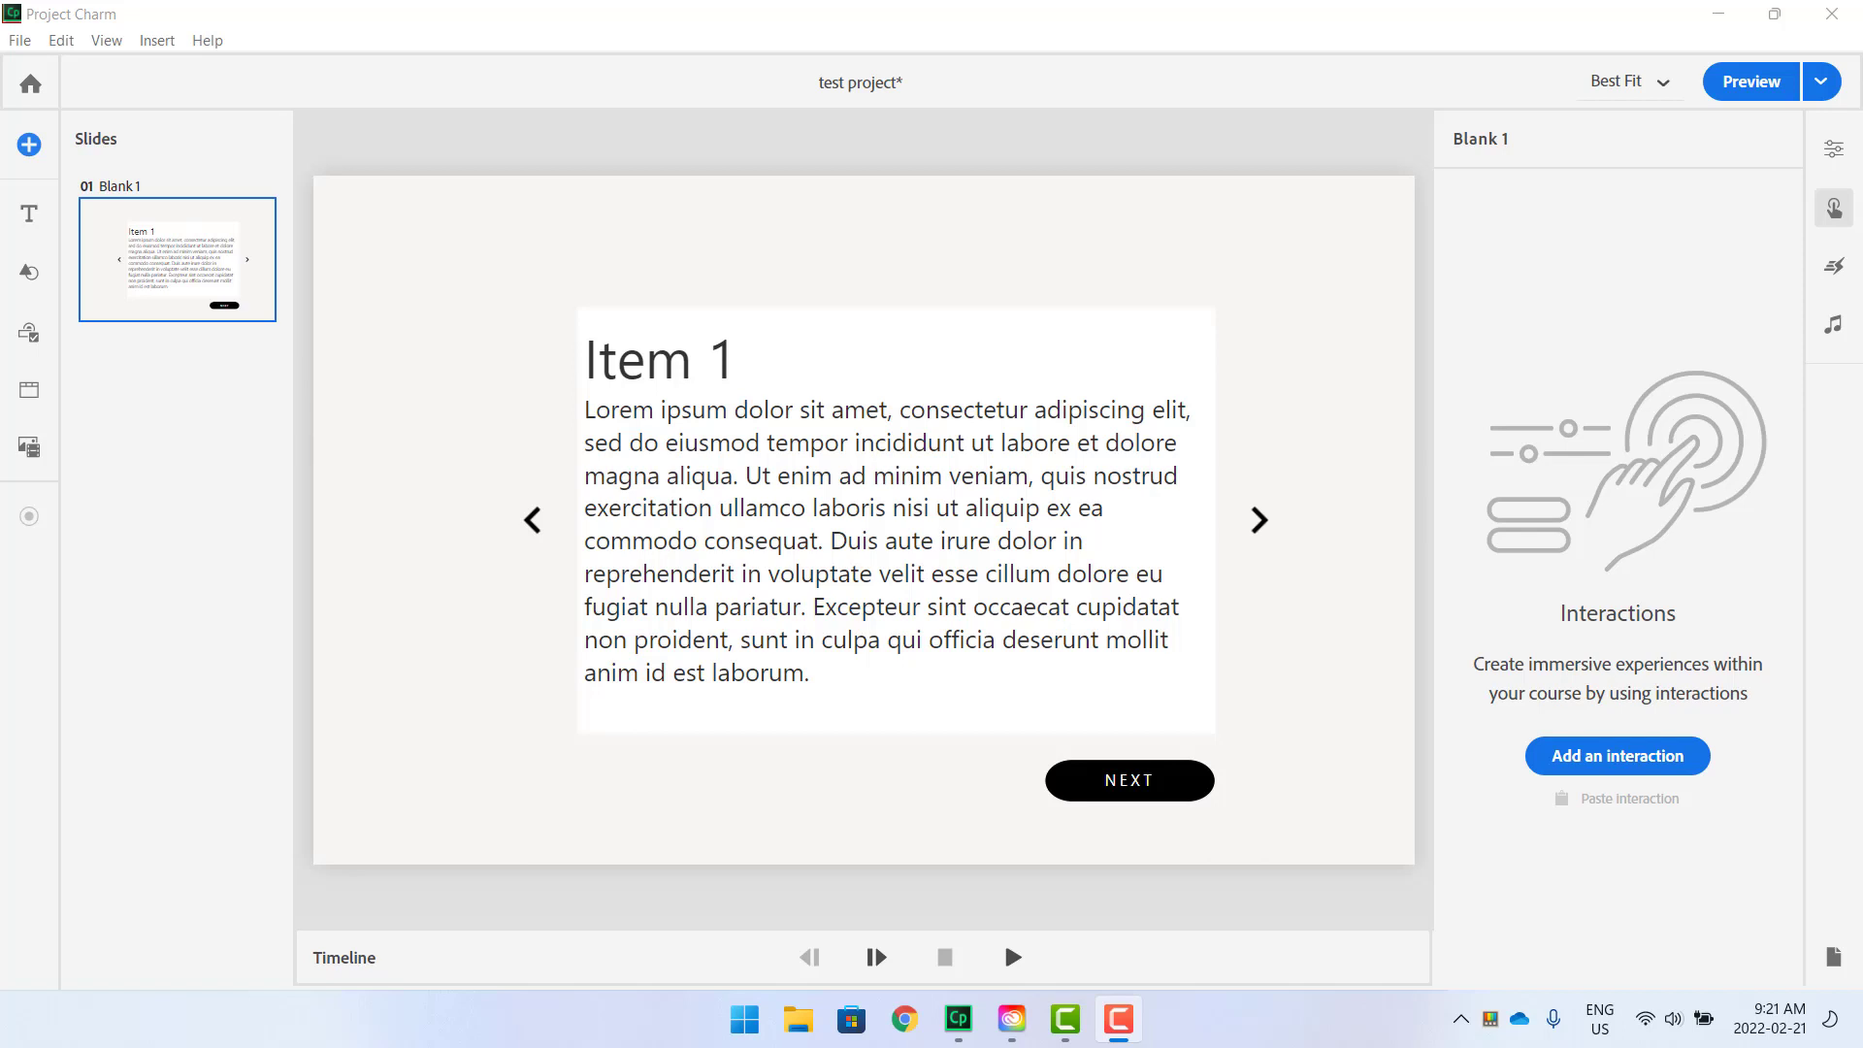
Add a Slide Enter interaction to the slide that sets Left_Arrow to its disabled state.
click(1182, 148)
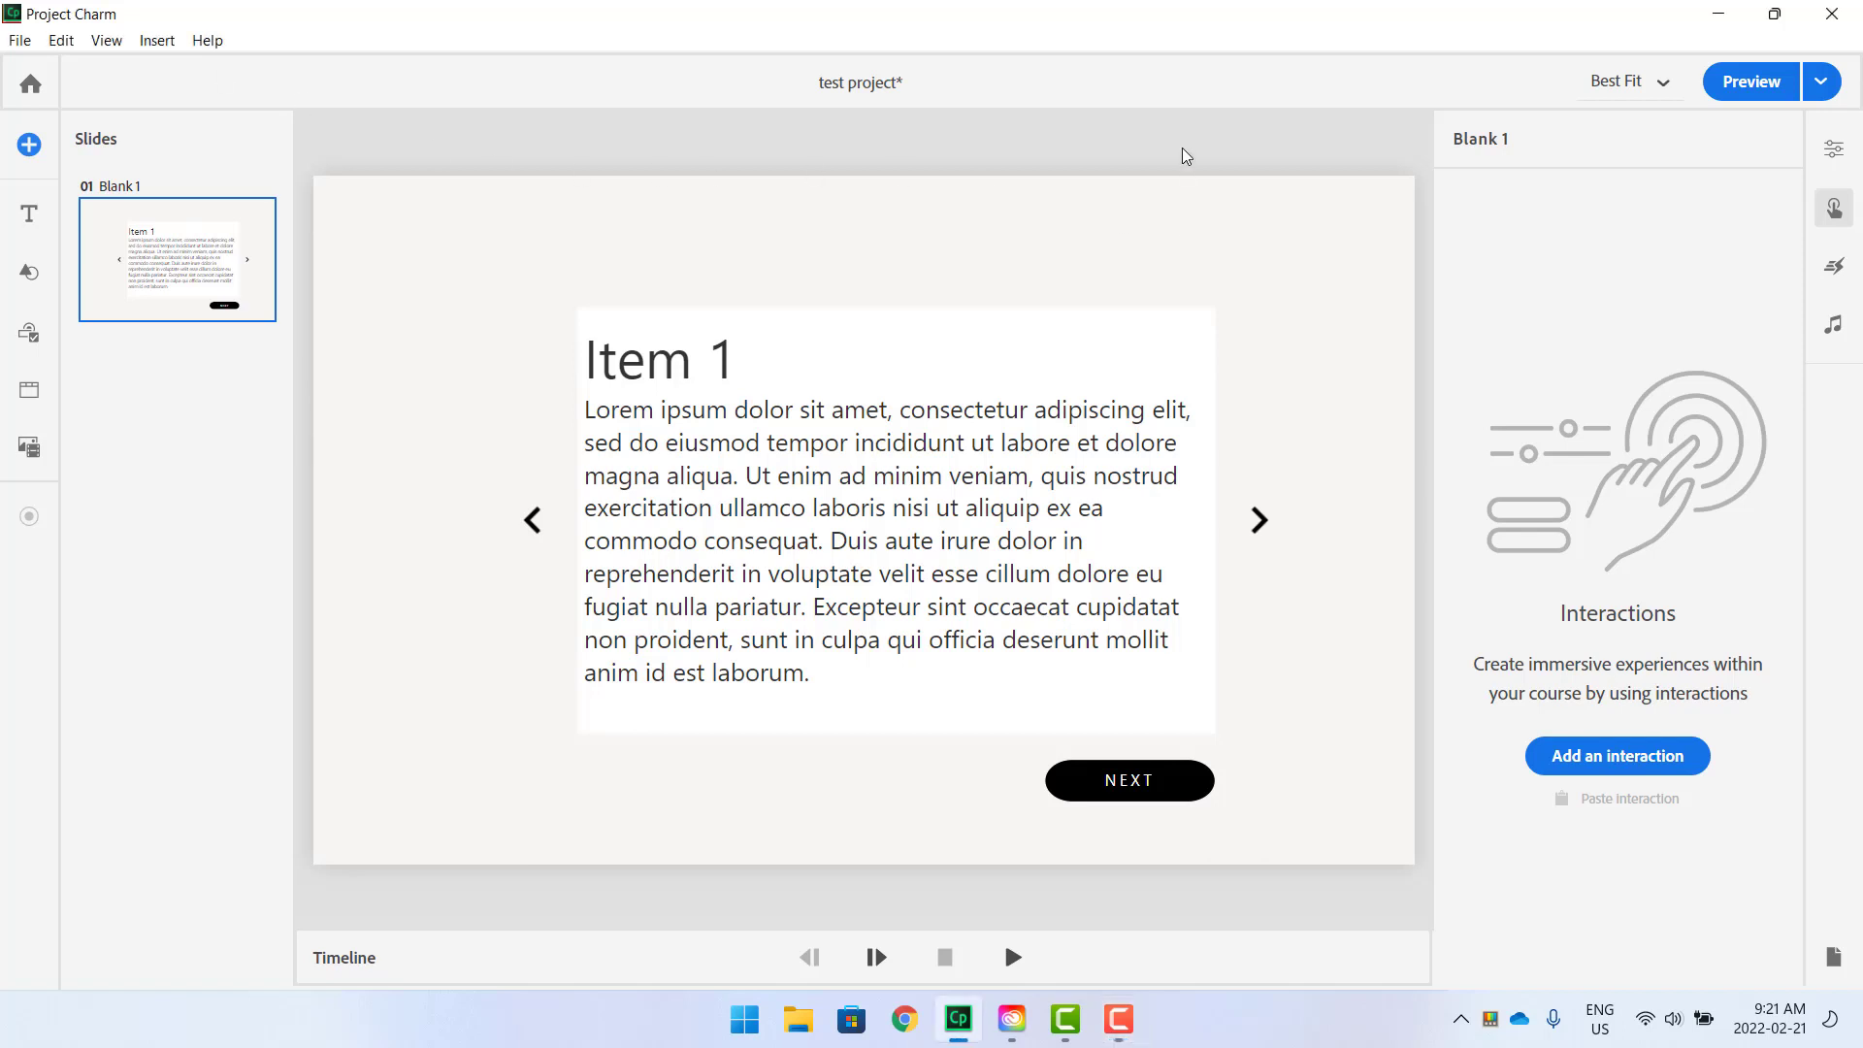
click(1643, 767)
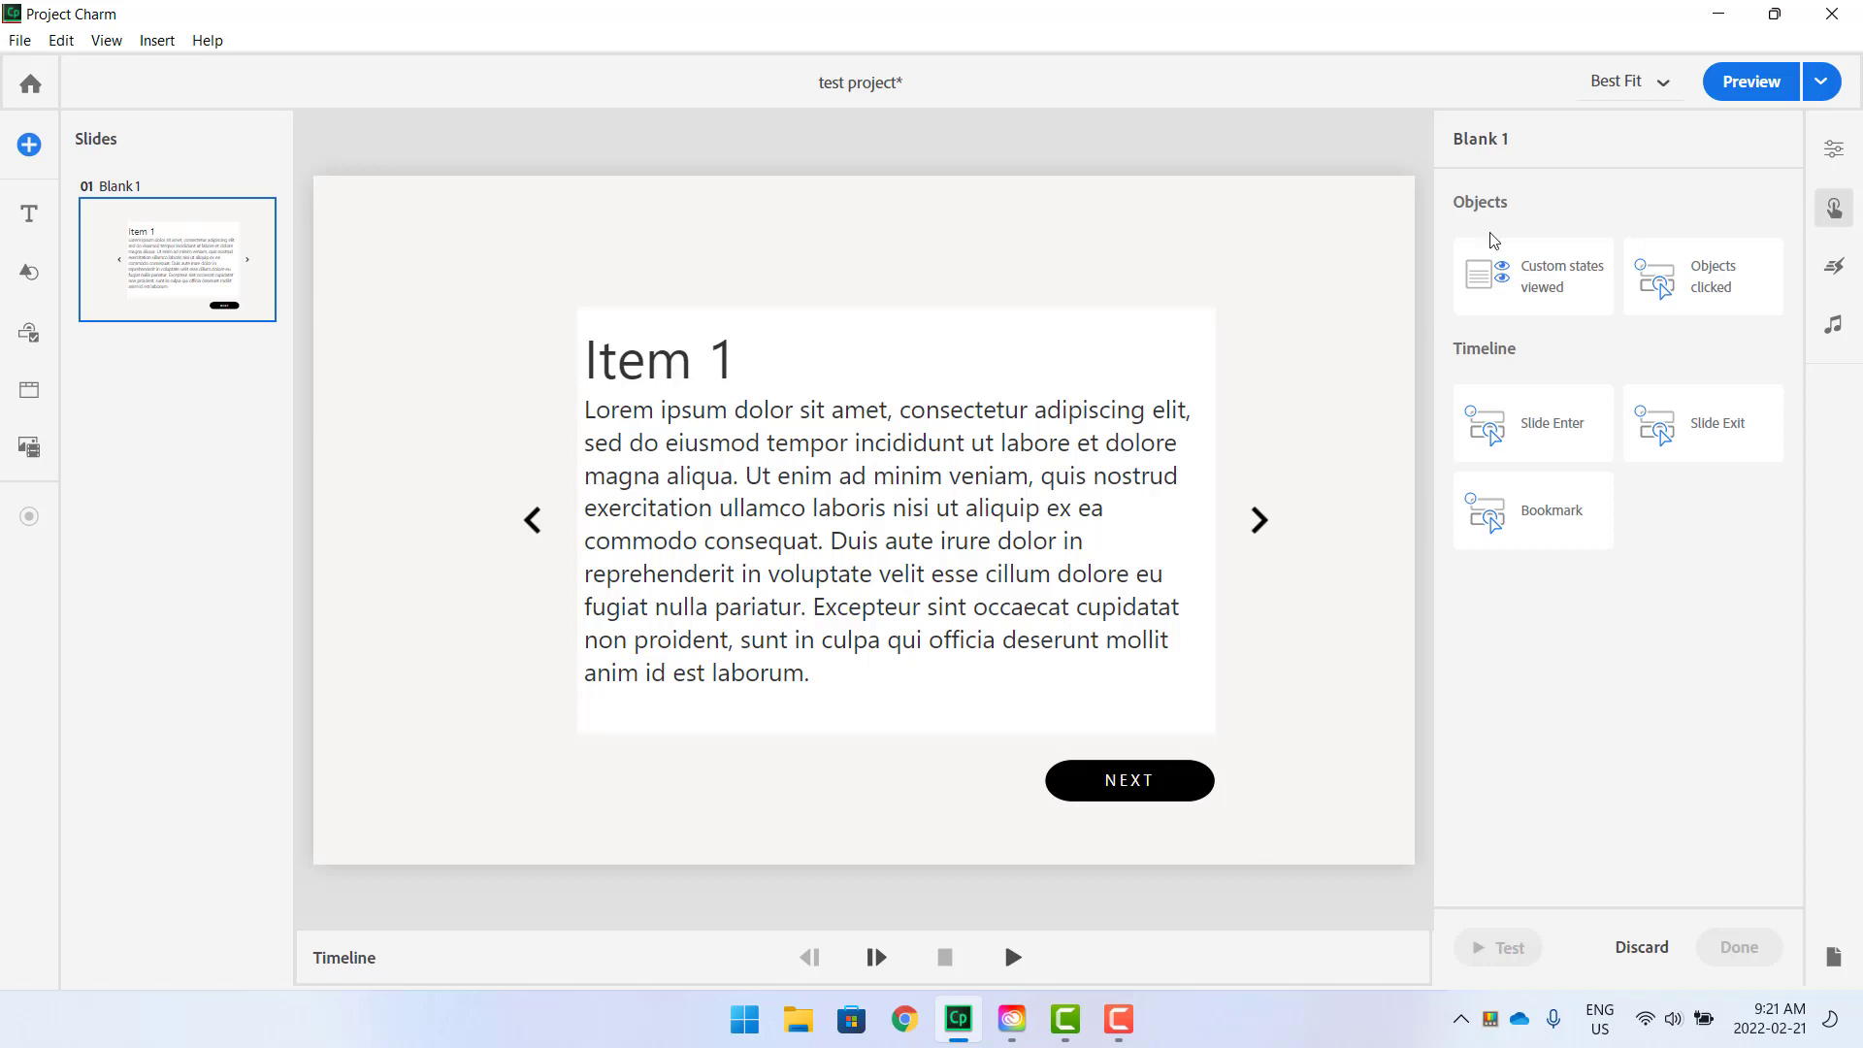
click(1535, 442)
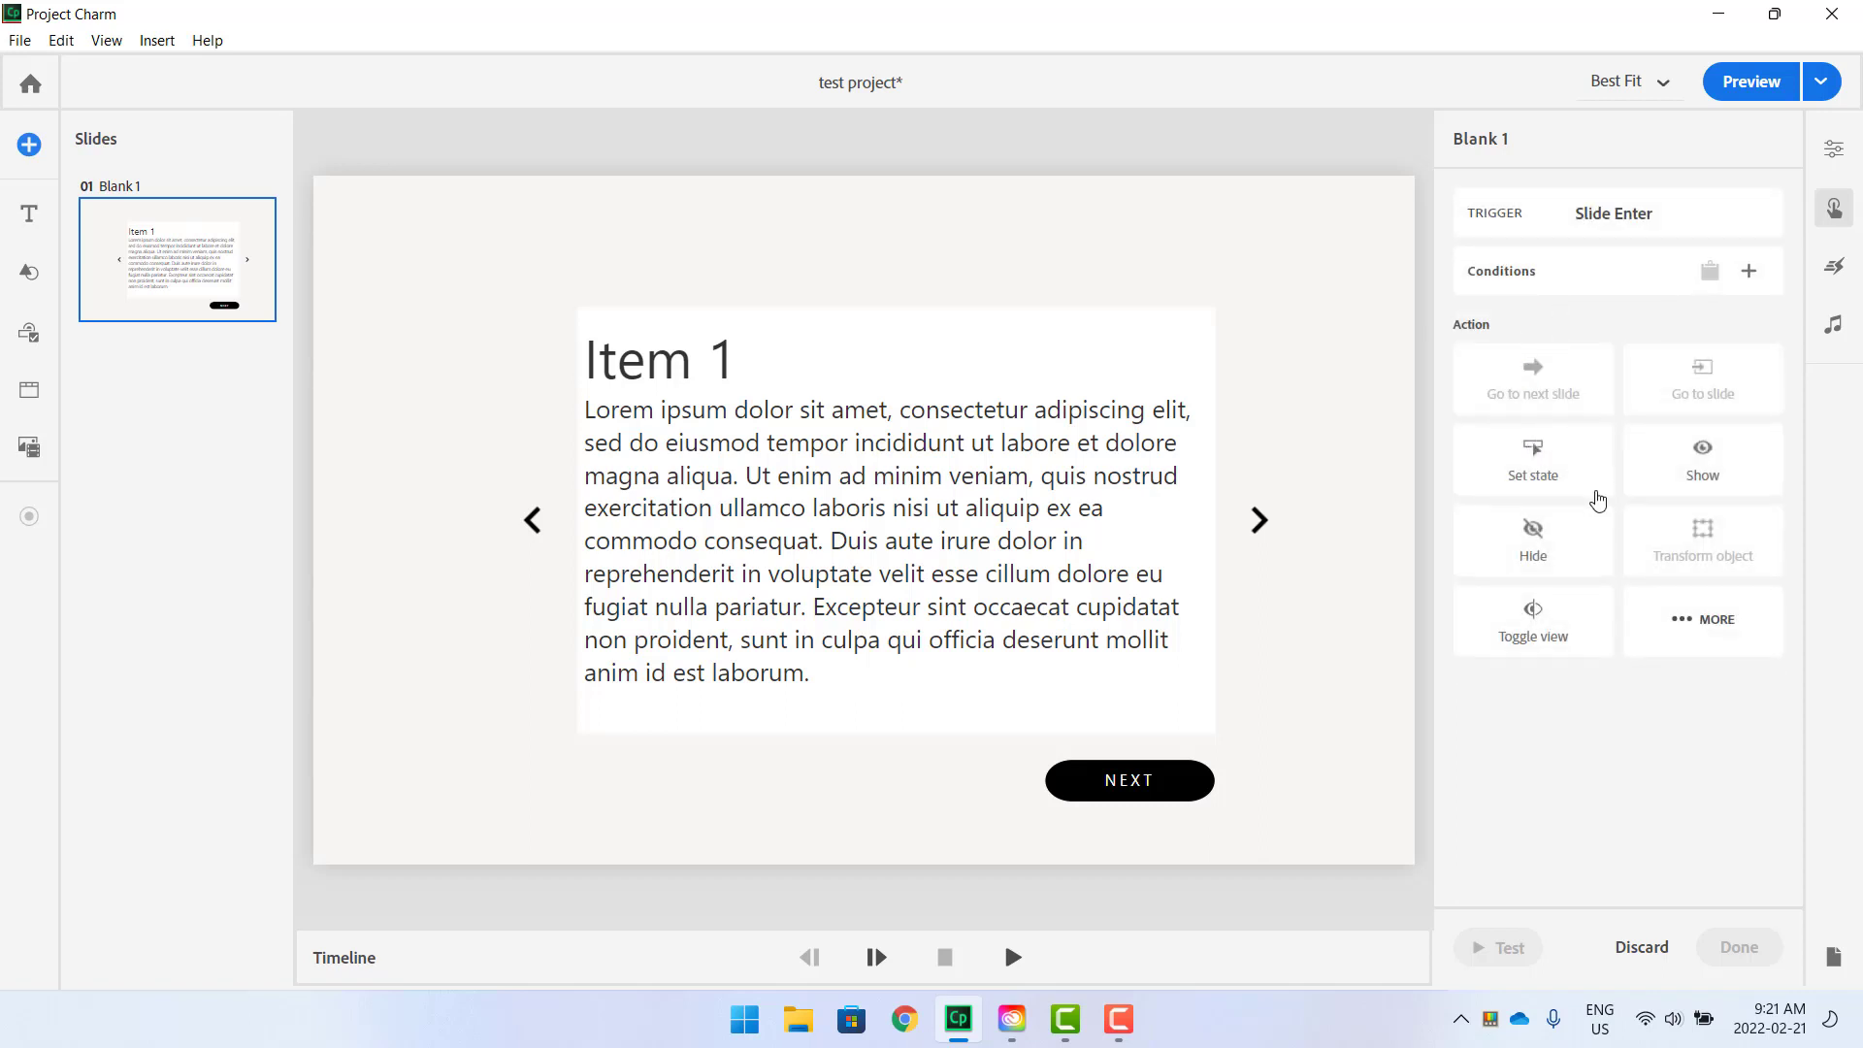
click(1535, 457)
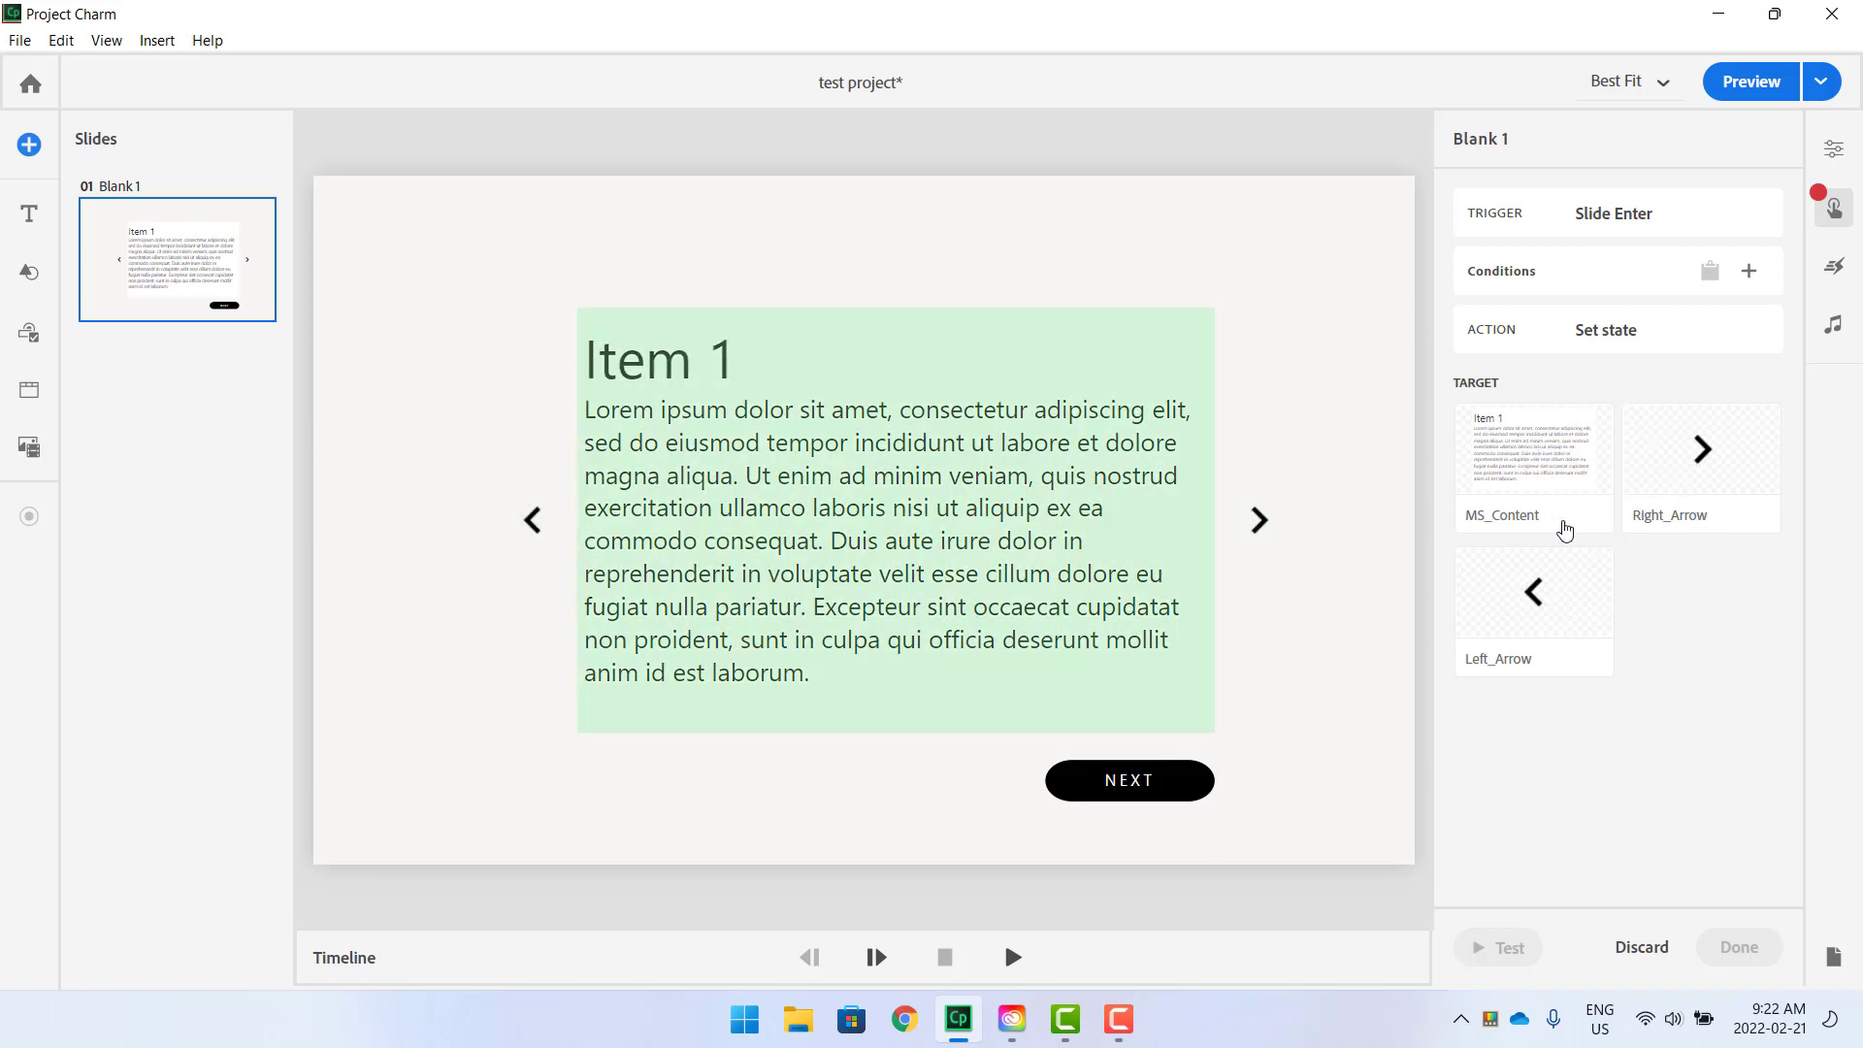
click(1553, 594)
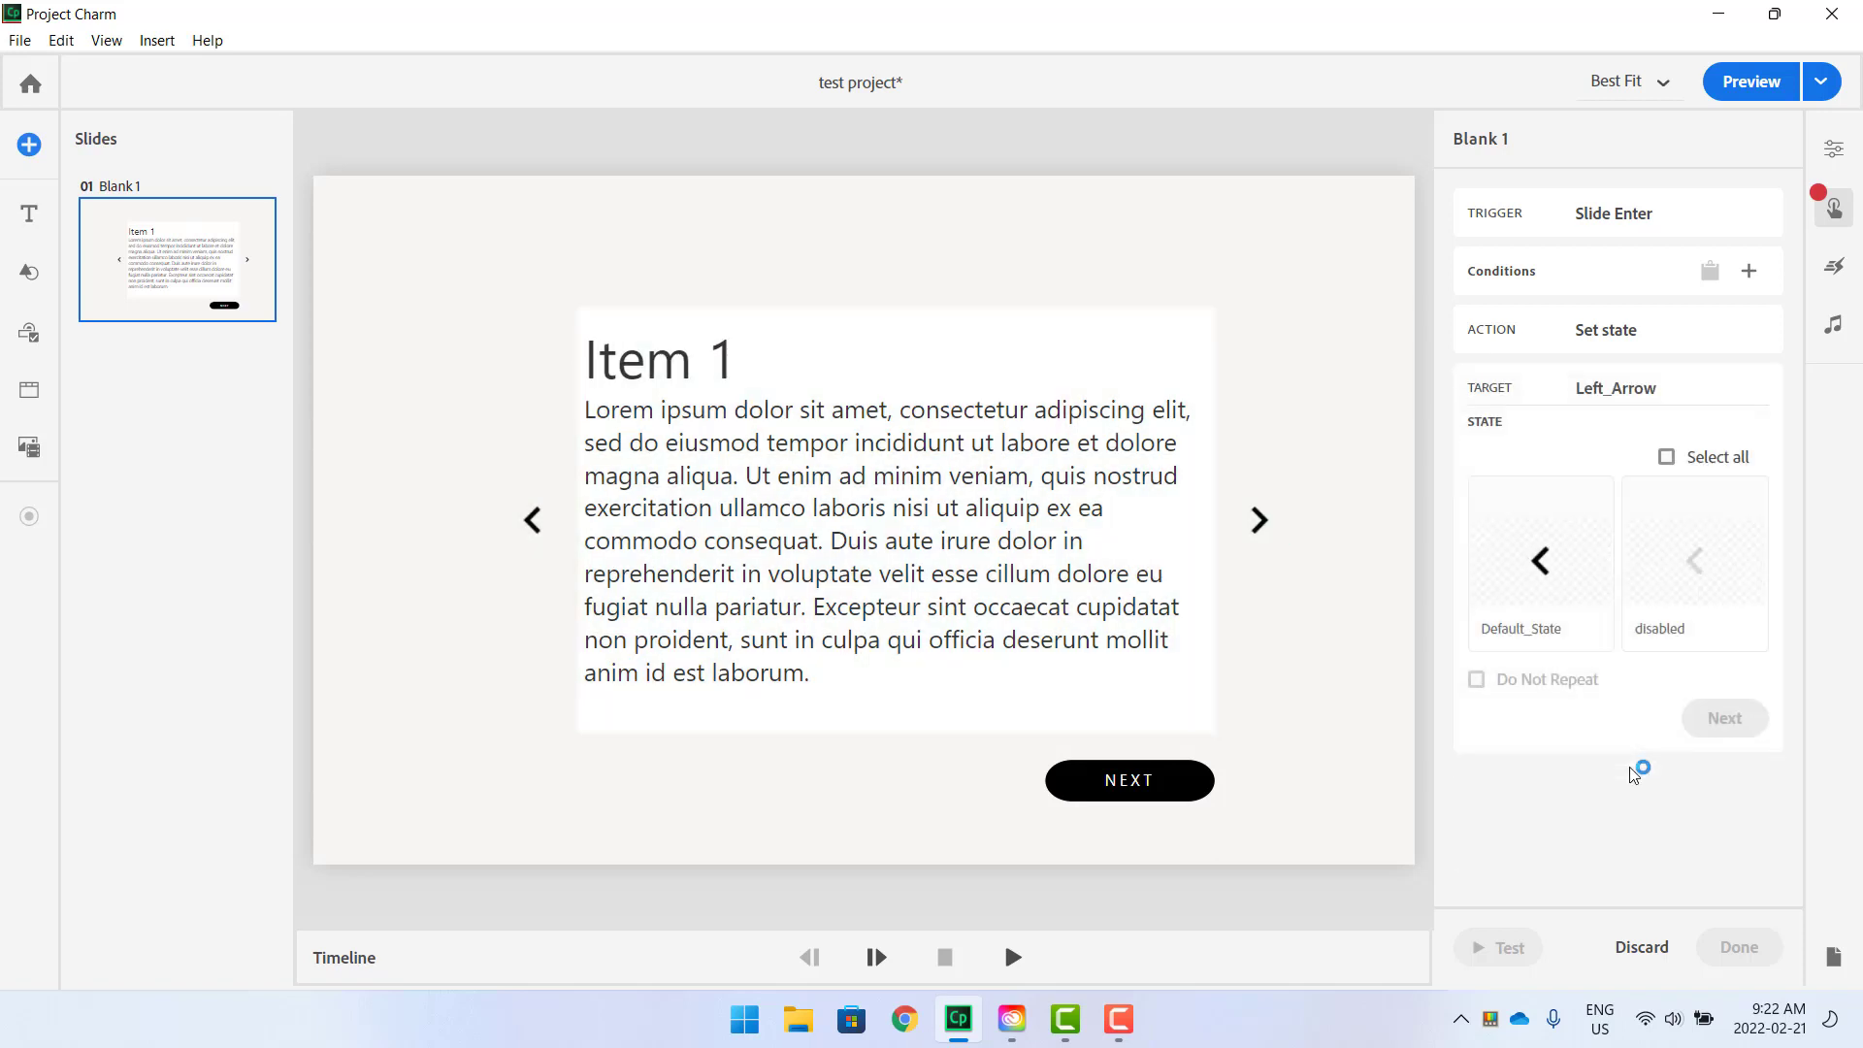
click(1685, 572)
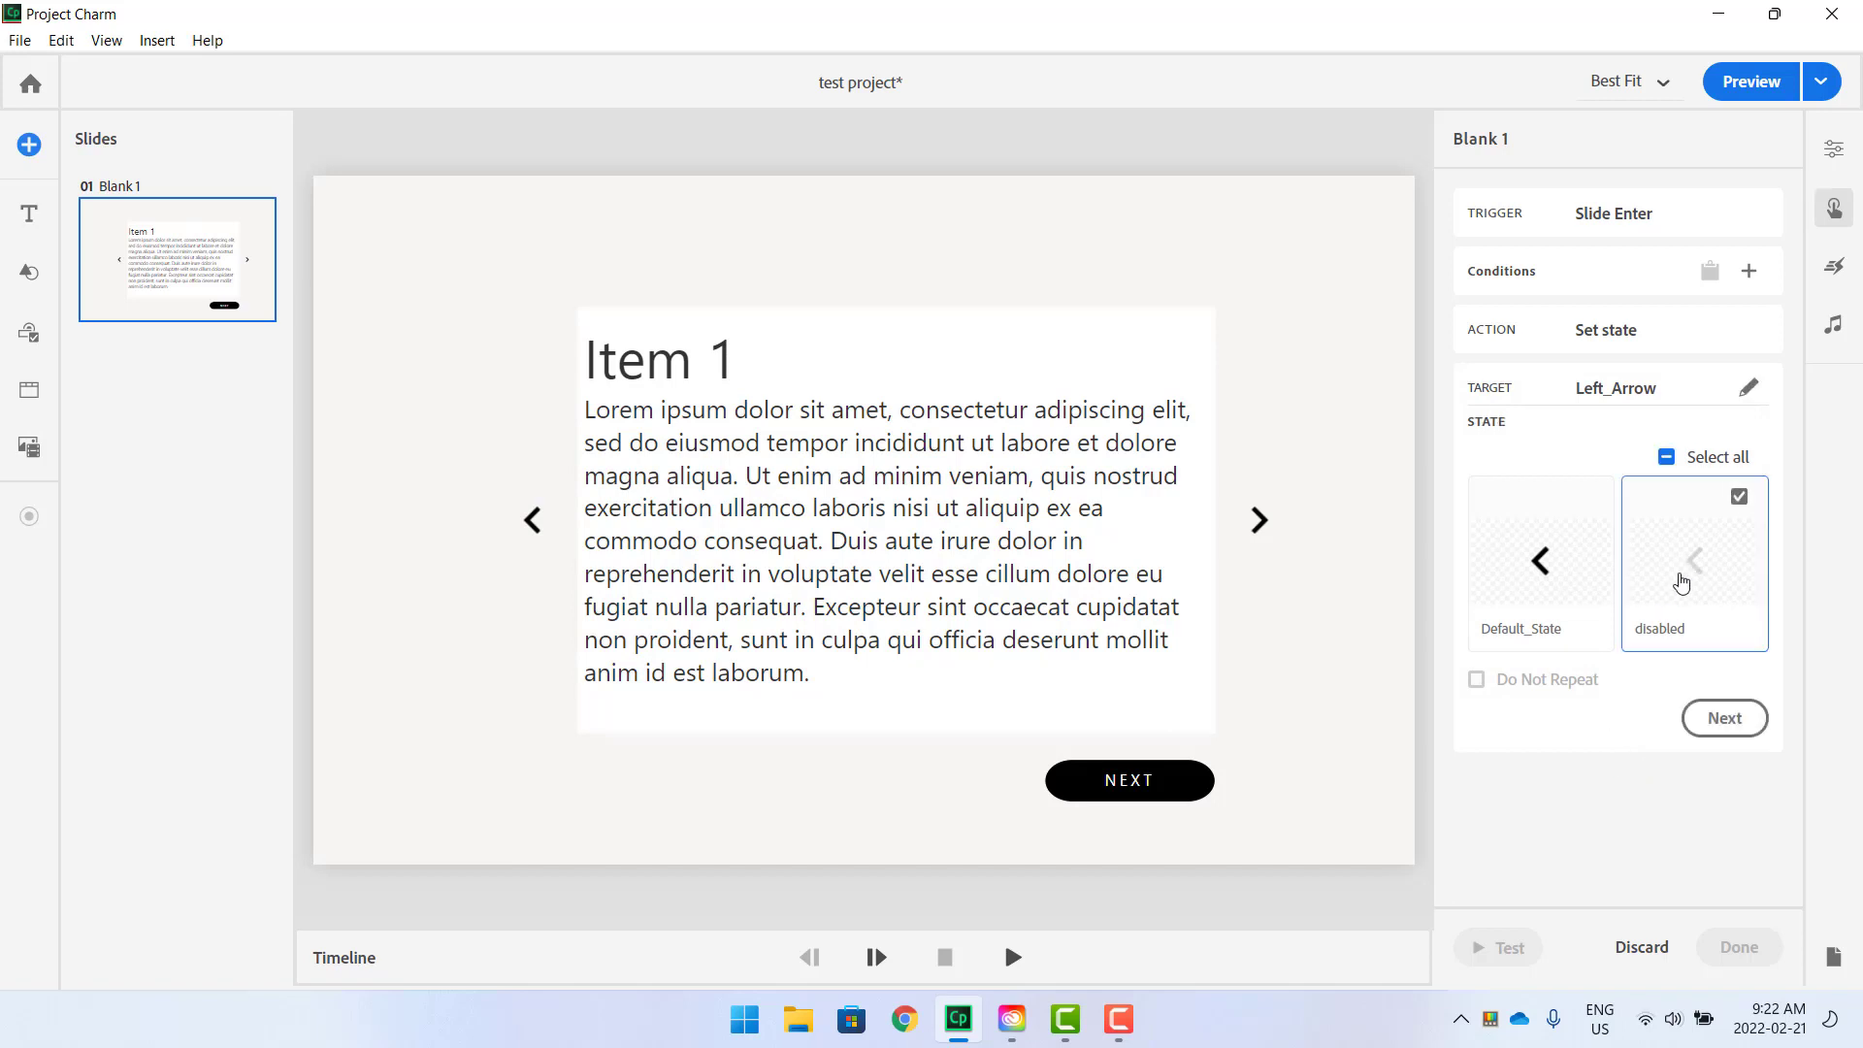
click(1725, 726)
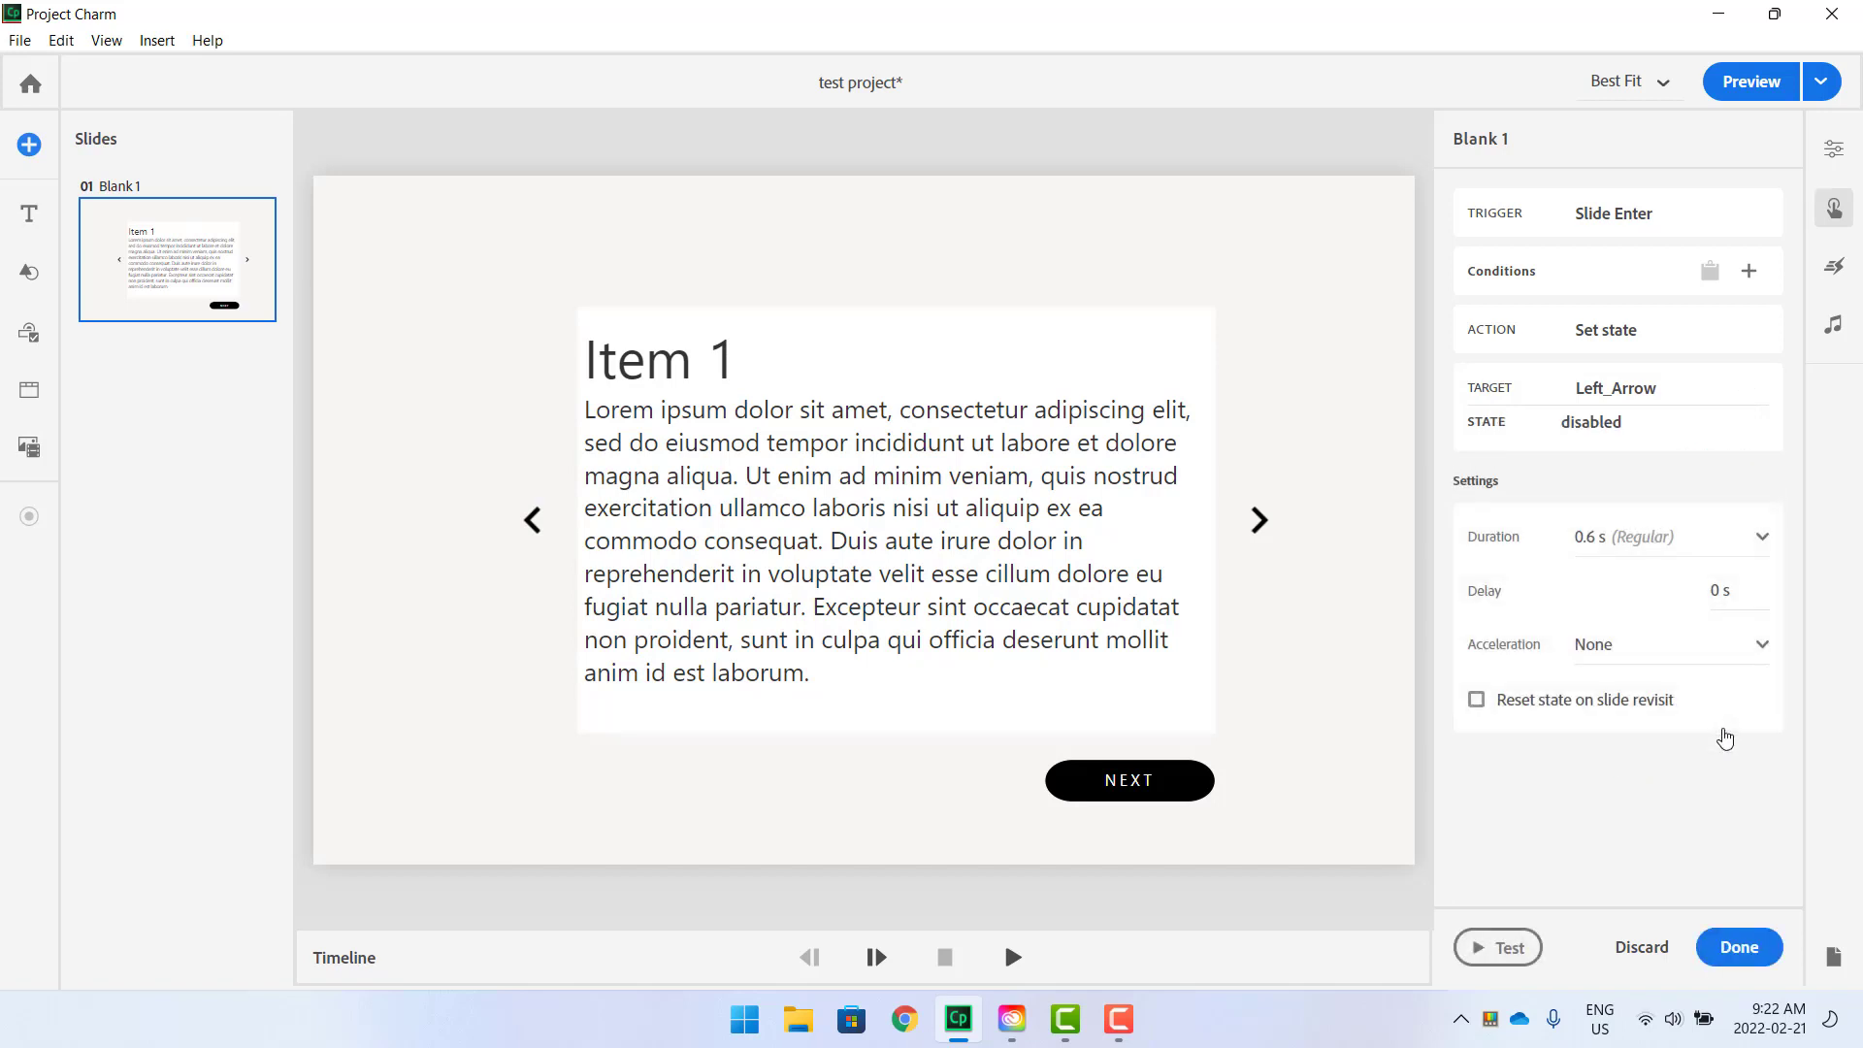
Give the Left_Arrow state change a custom duration of 0 s and save the action.
click(1754, 541)
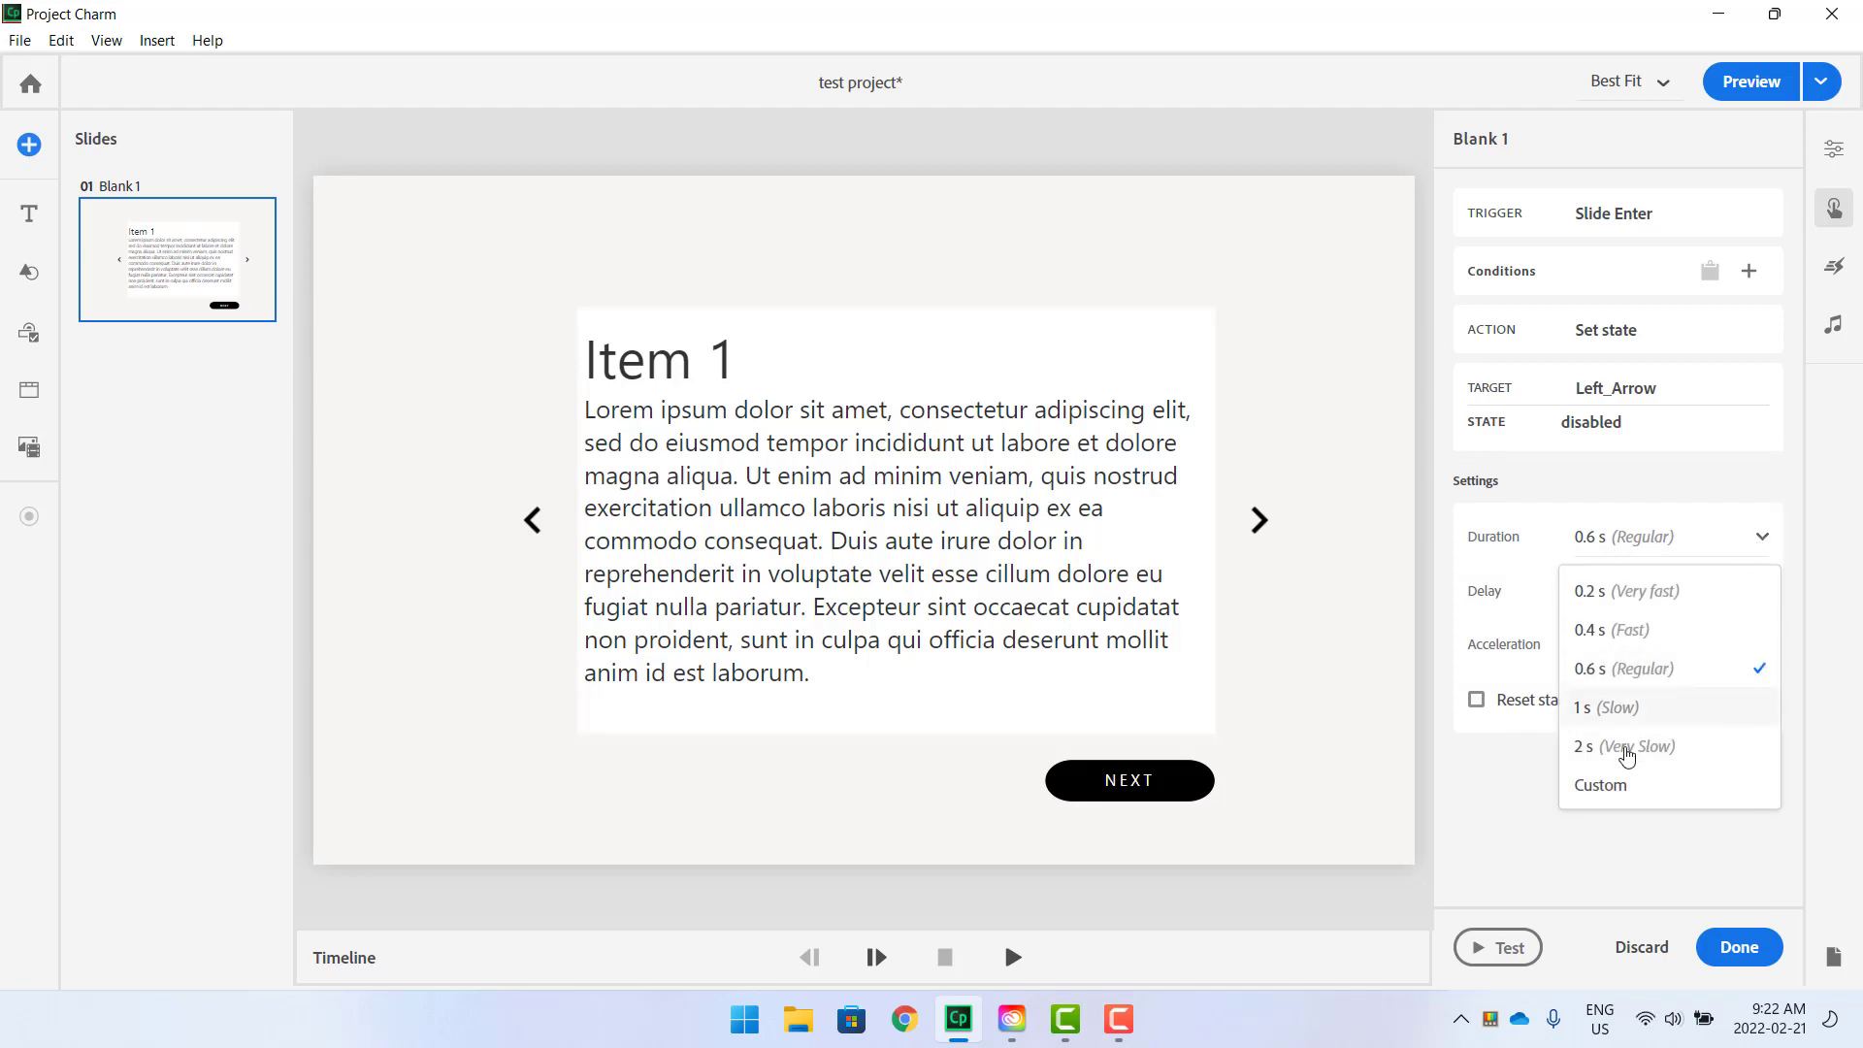
click(1617, 786)
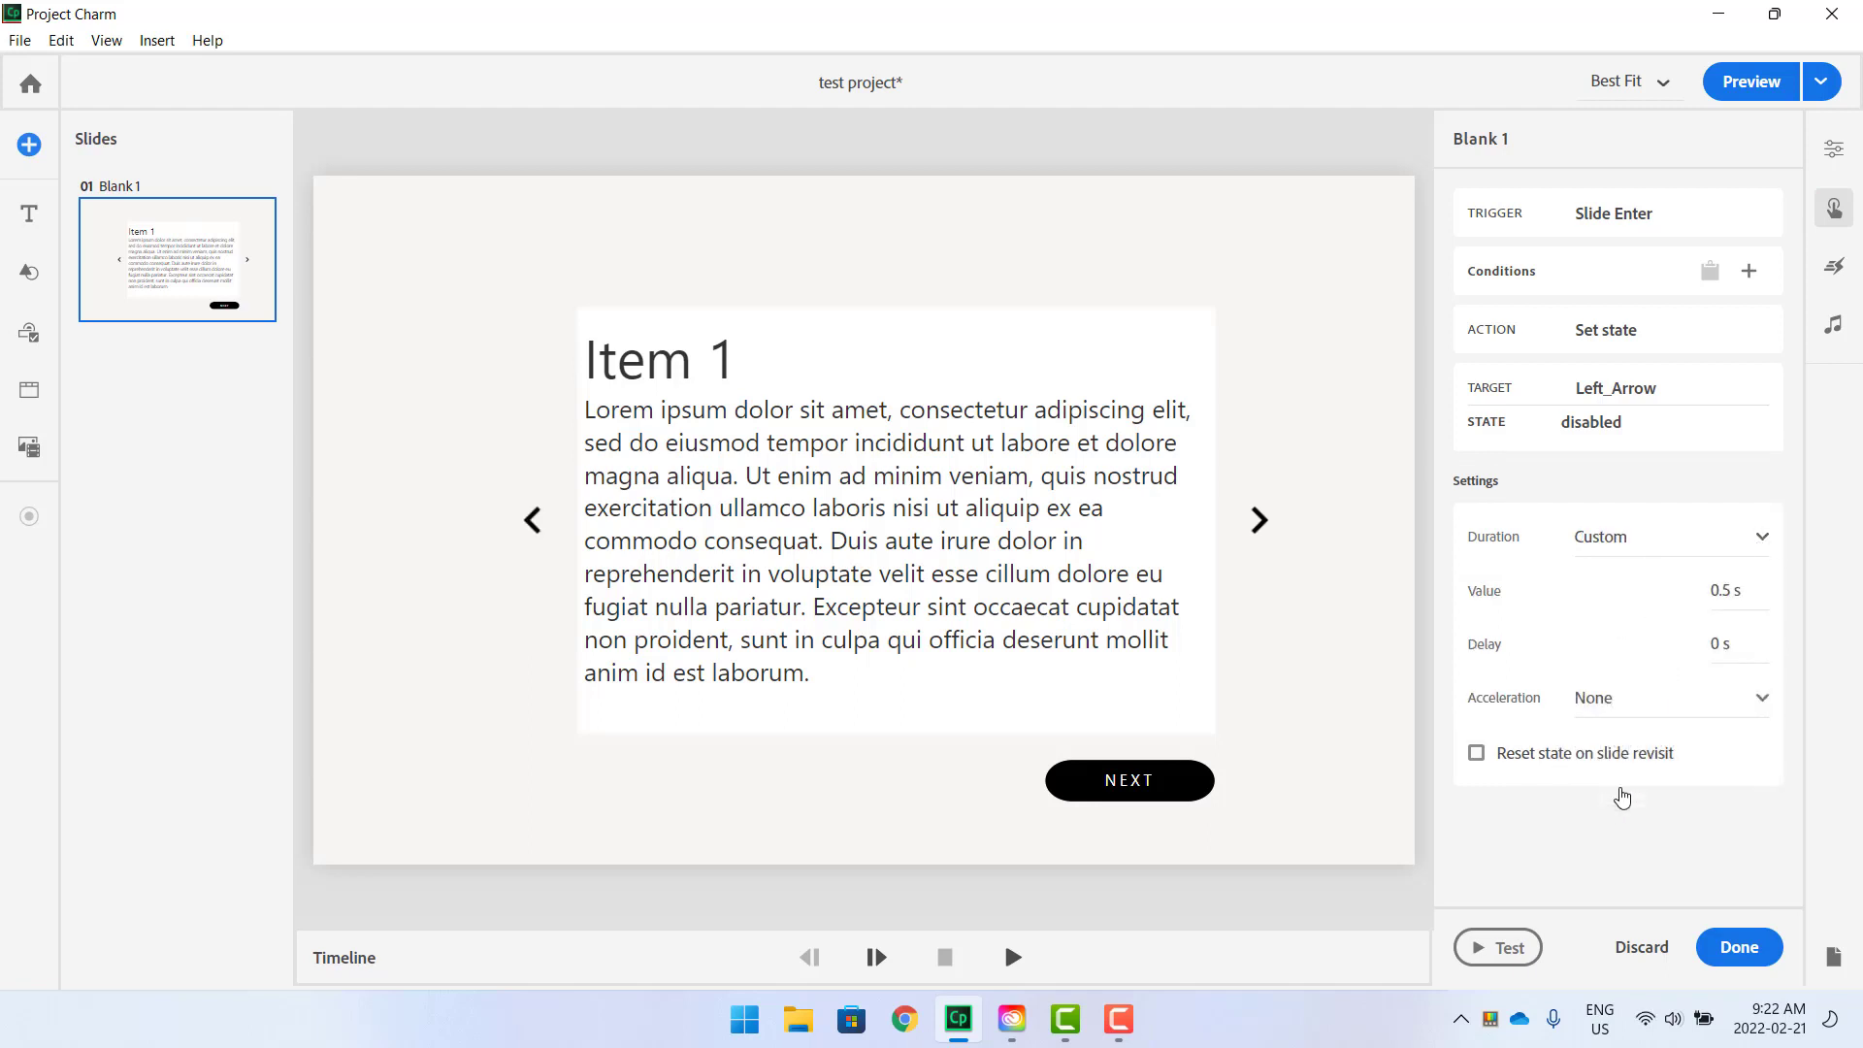
click(1751, 600)
text(0)
key(Return)
click(1741, 947)
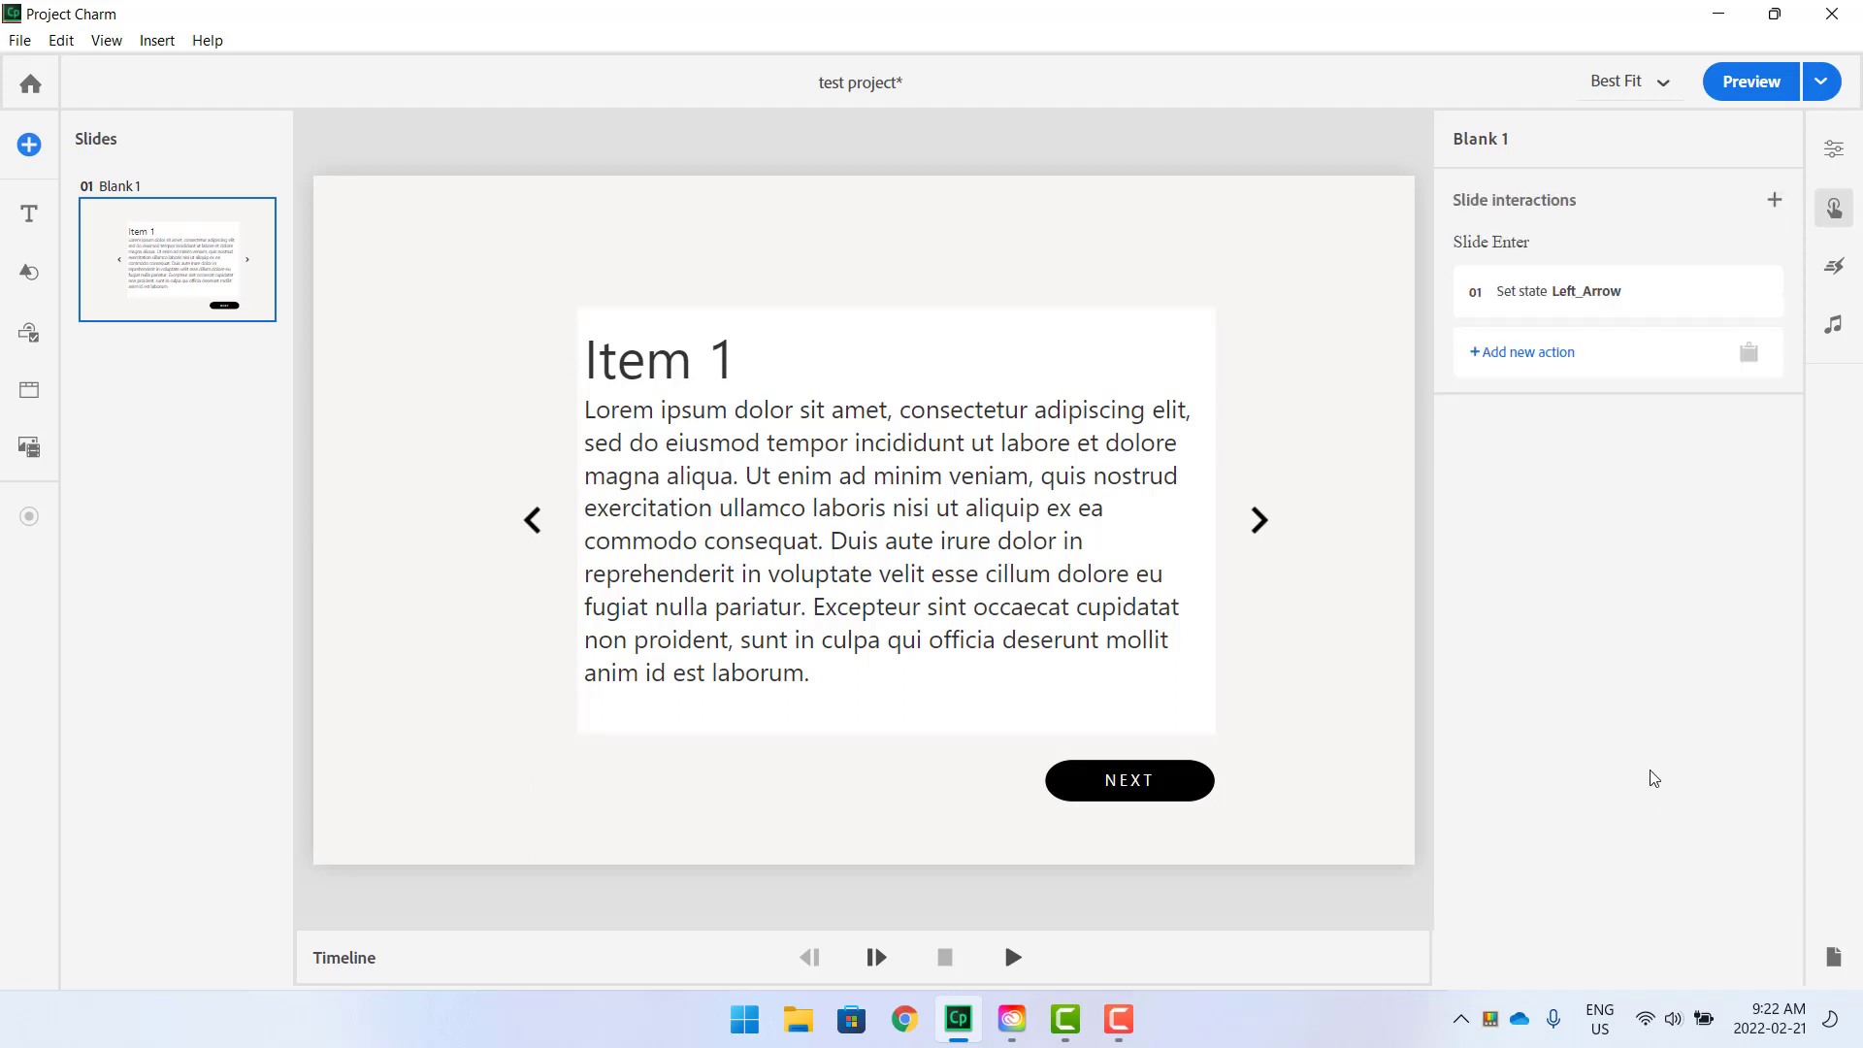
Add a Slide Enter action that sets MS_Content to Default_State with a custom duration of 0 s.
mouse_move(1591, 303)
mouse_move(1504, 303)
click(1564, 354)
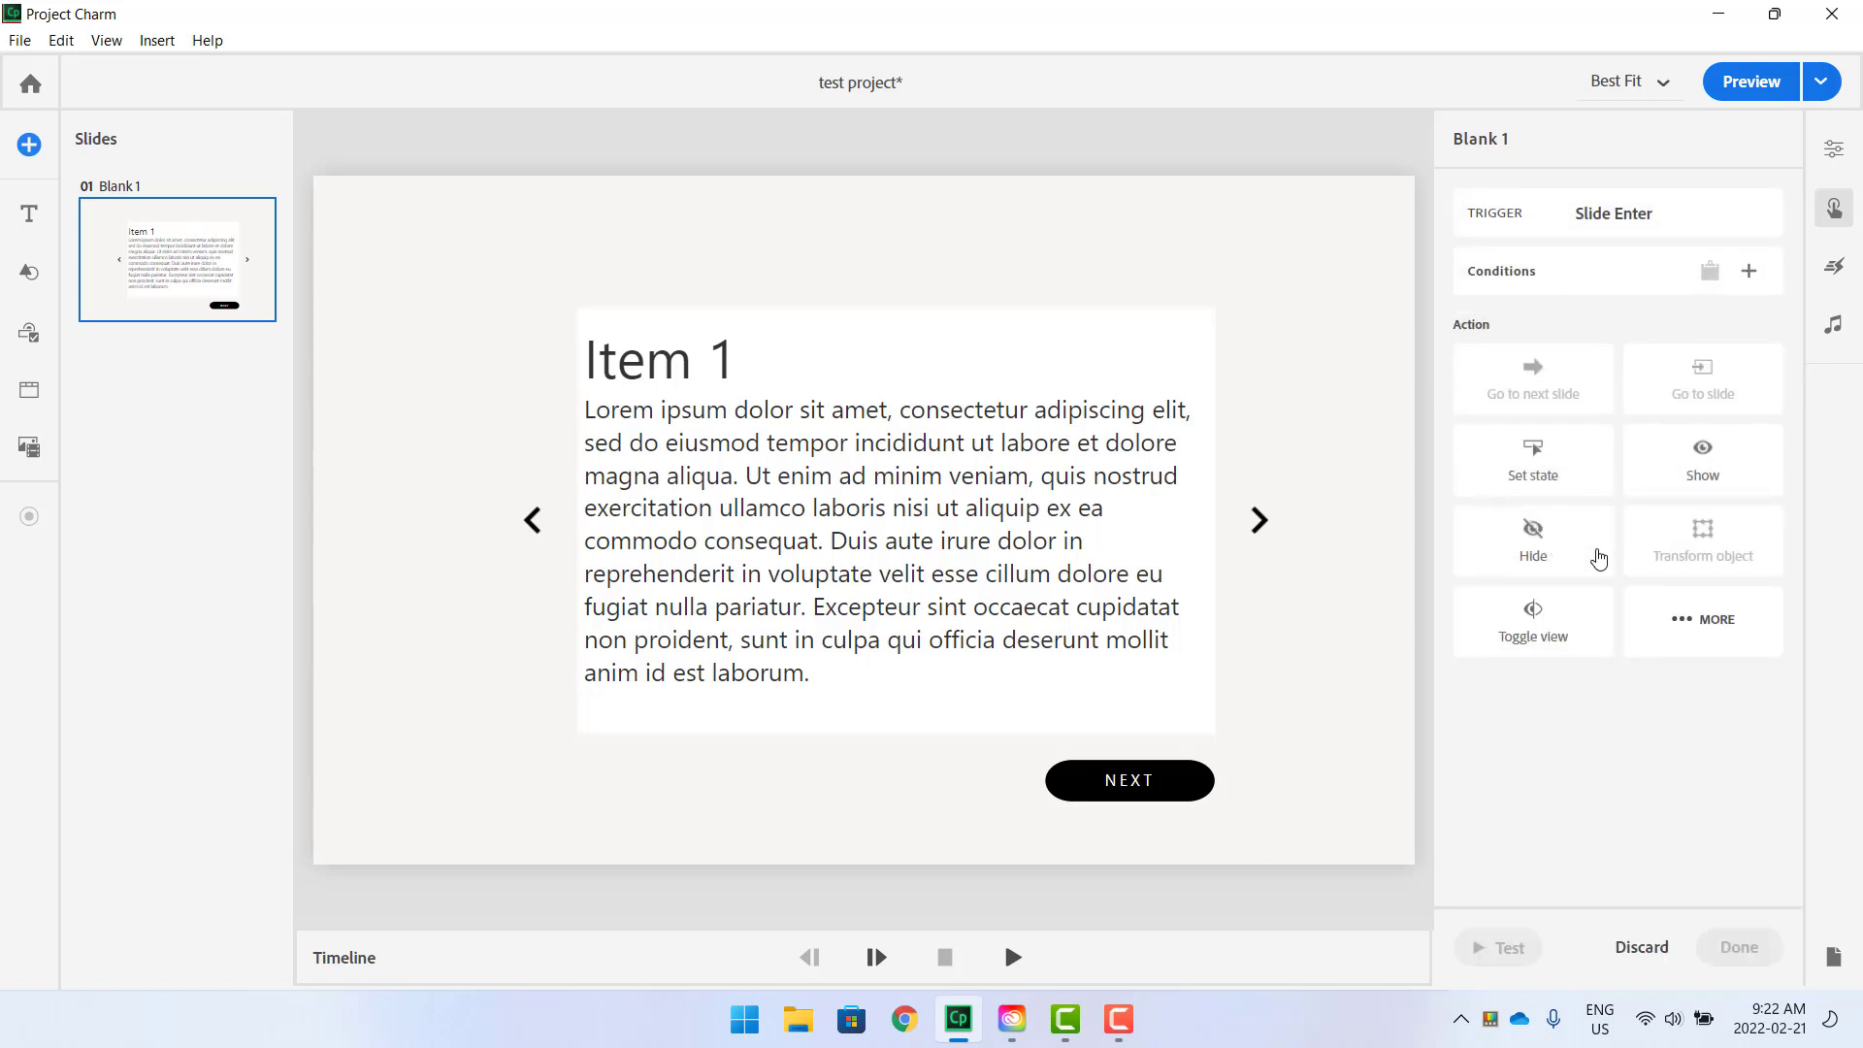
click(1541, 462)
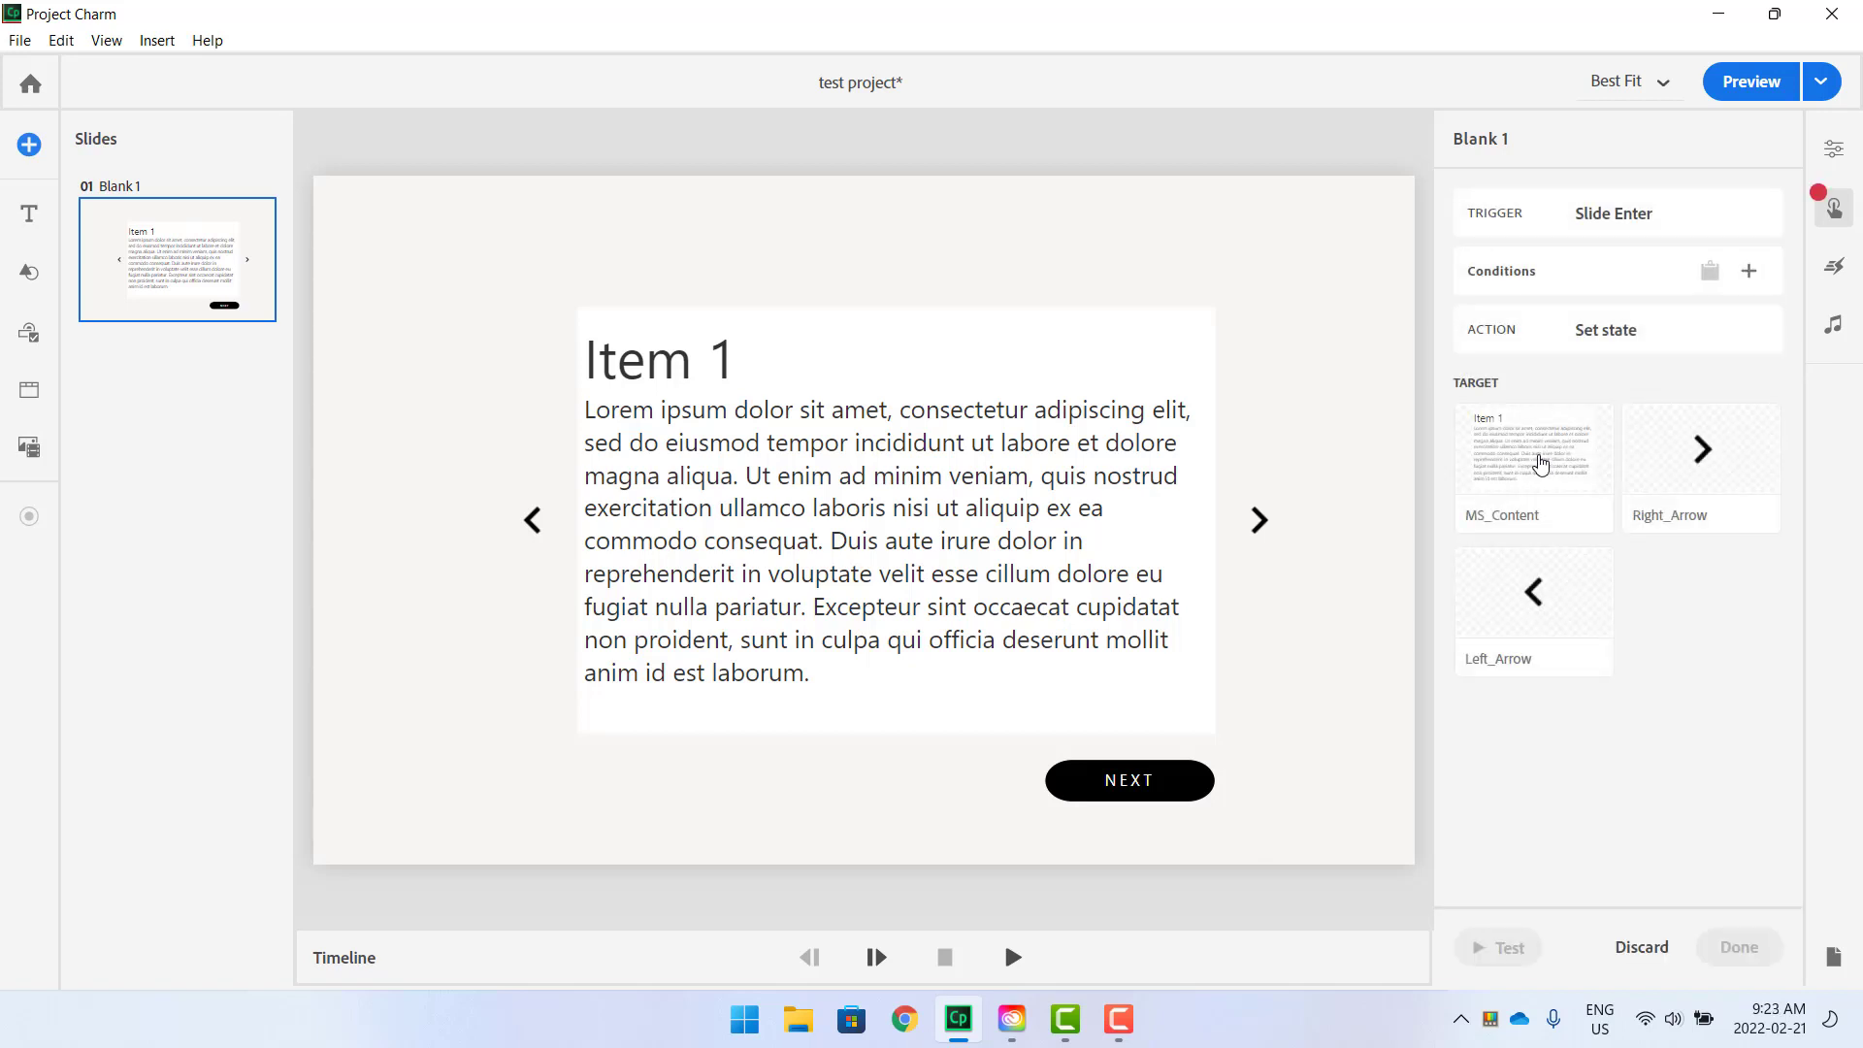
click(1542, 462)
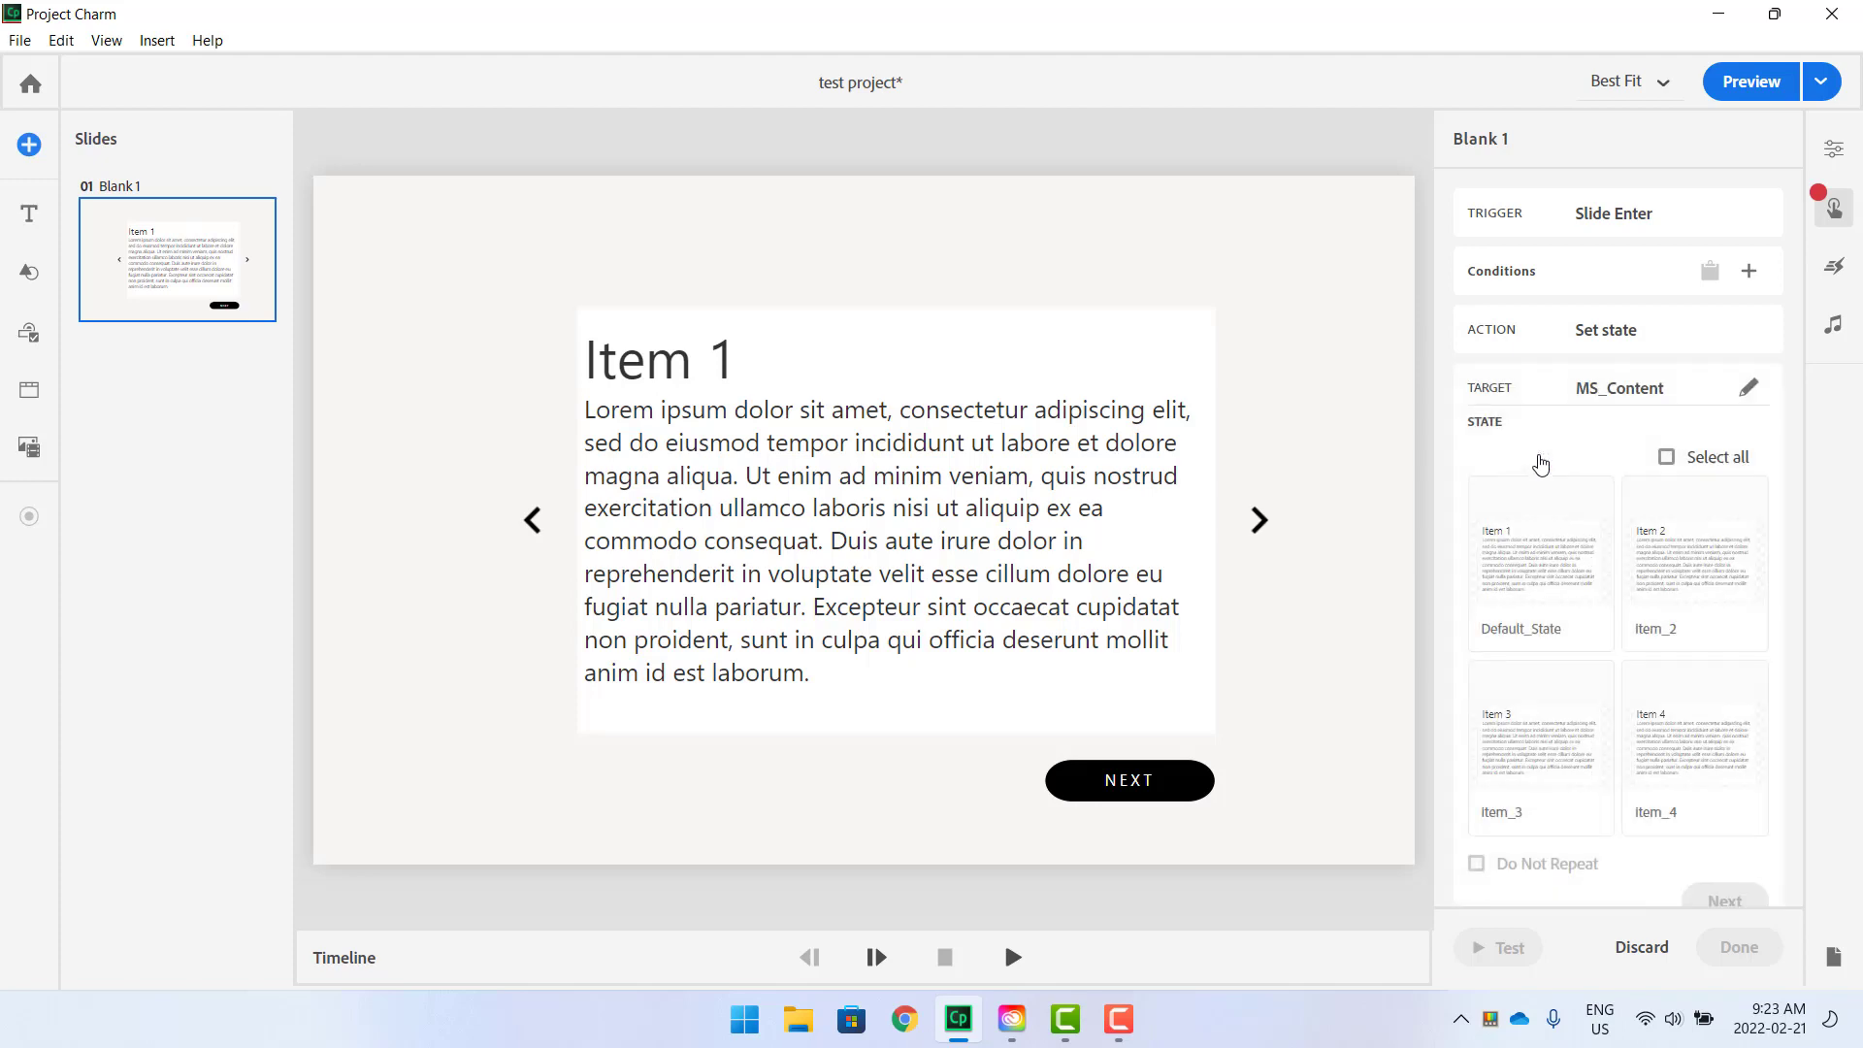
click(1543, 586)
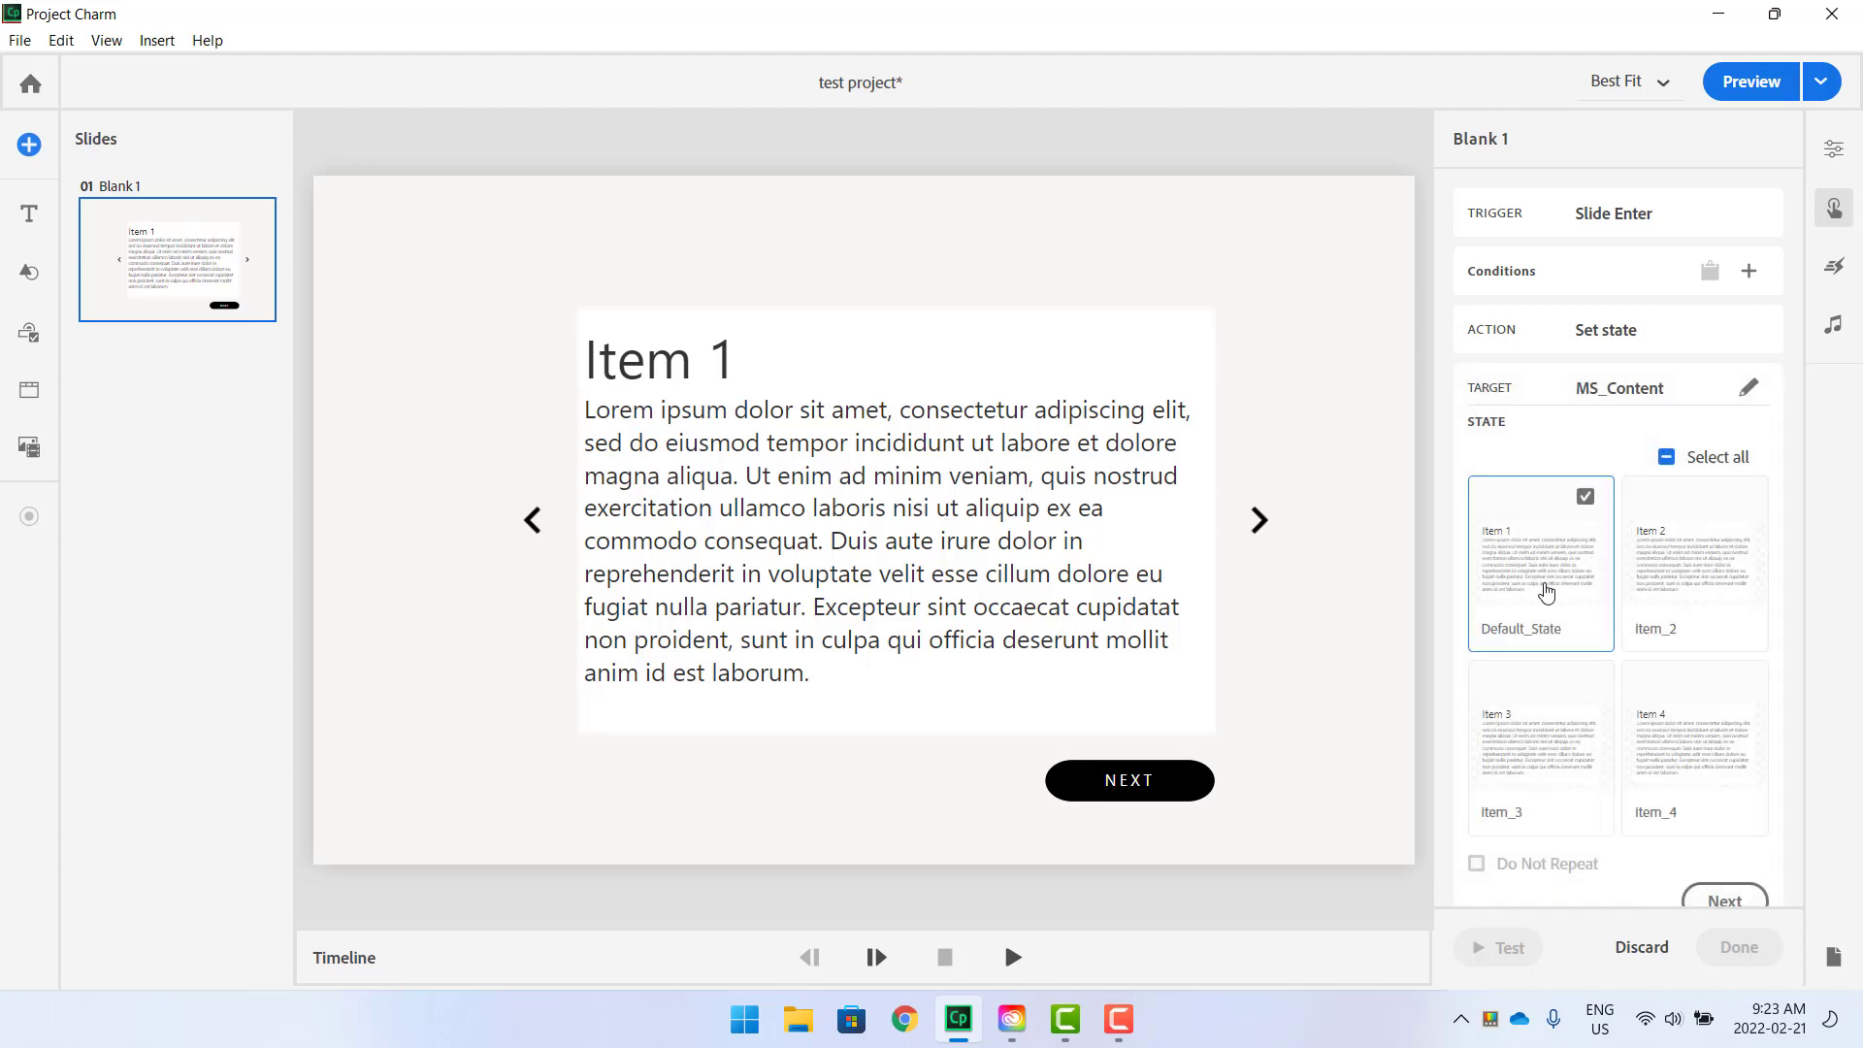
click(1724, 901)
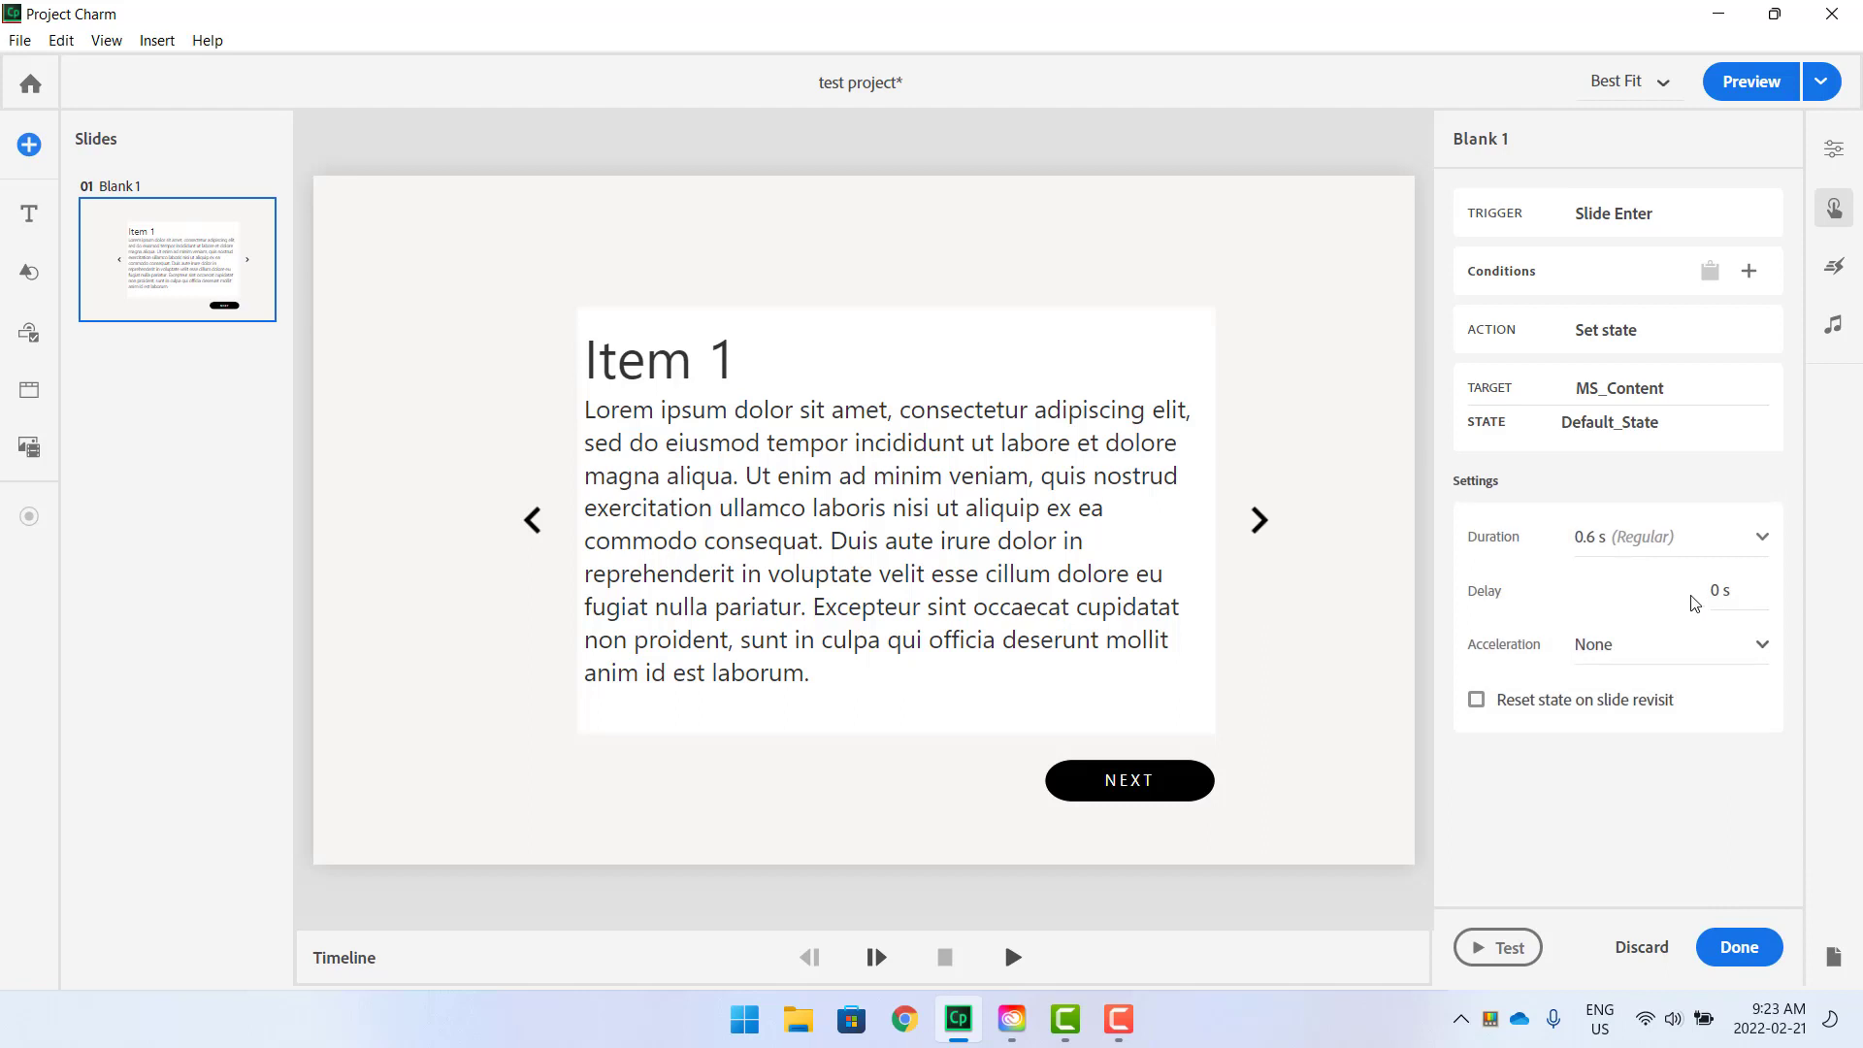
click(1737, 540)
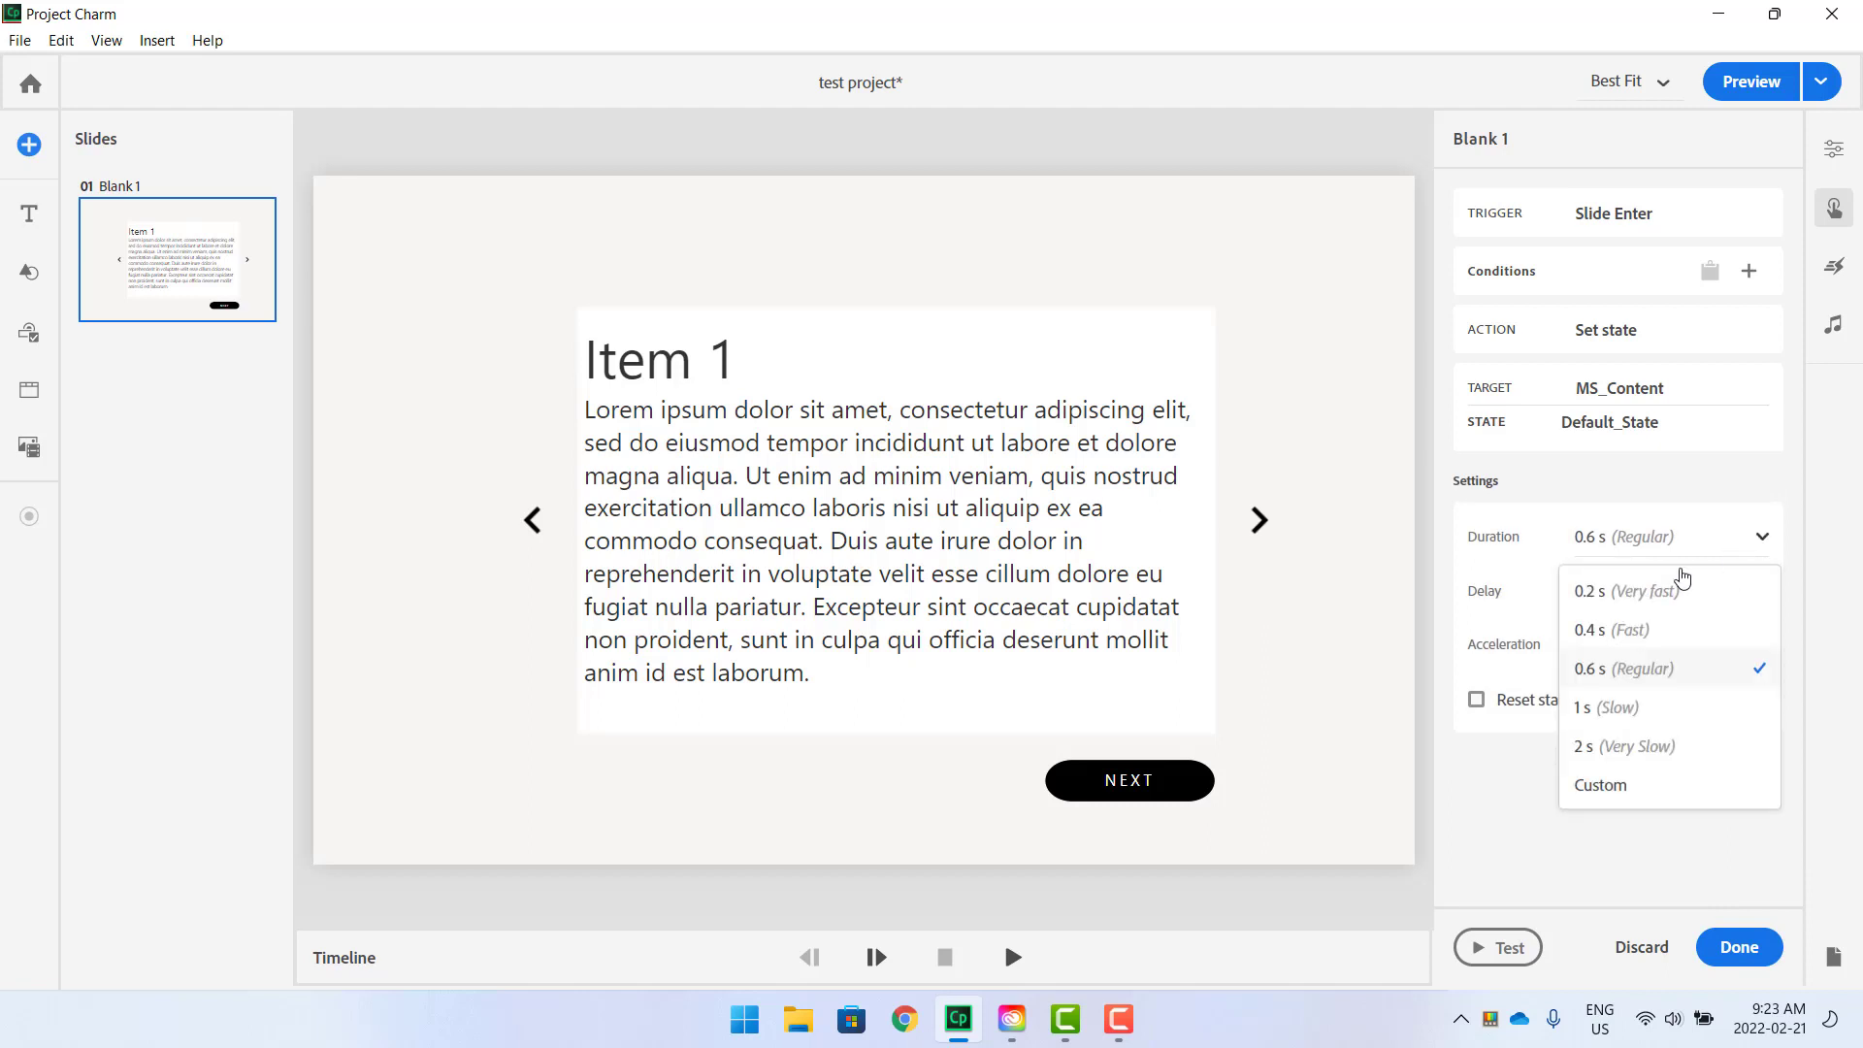
click(1632, 791)
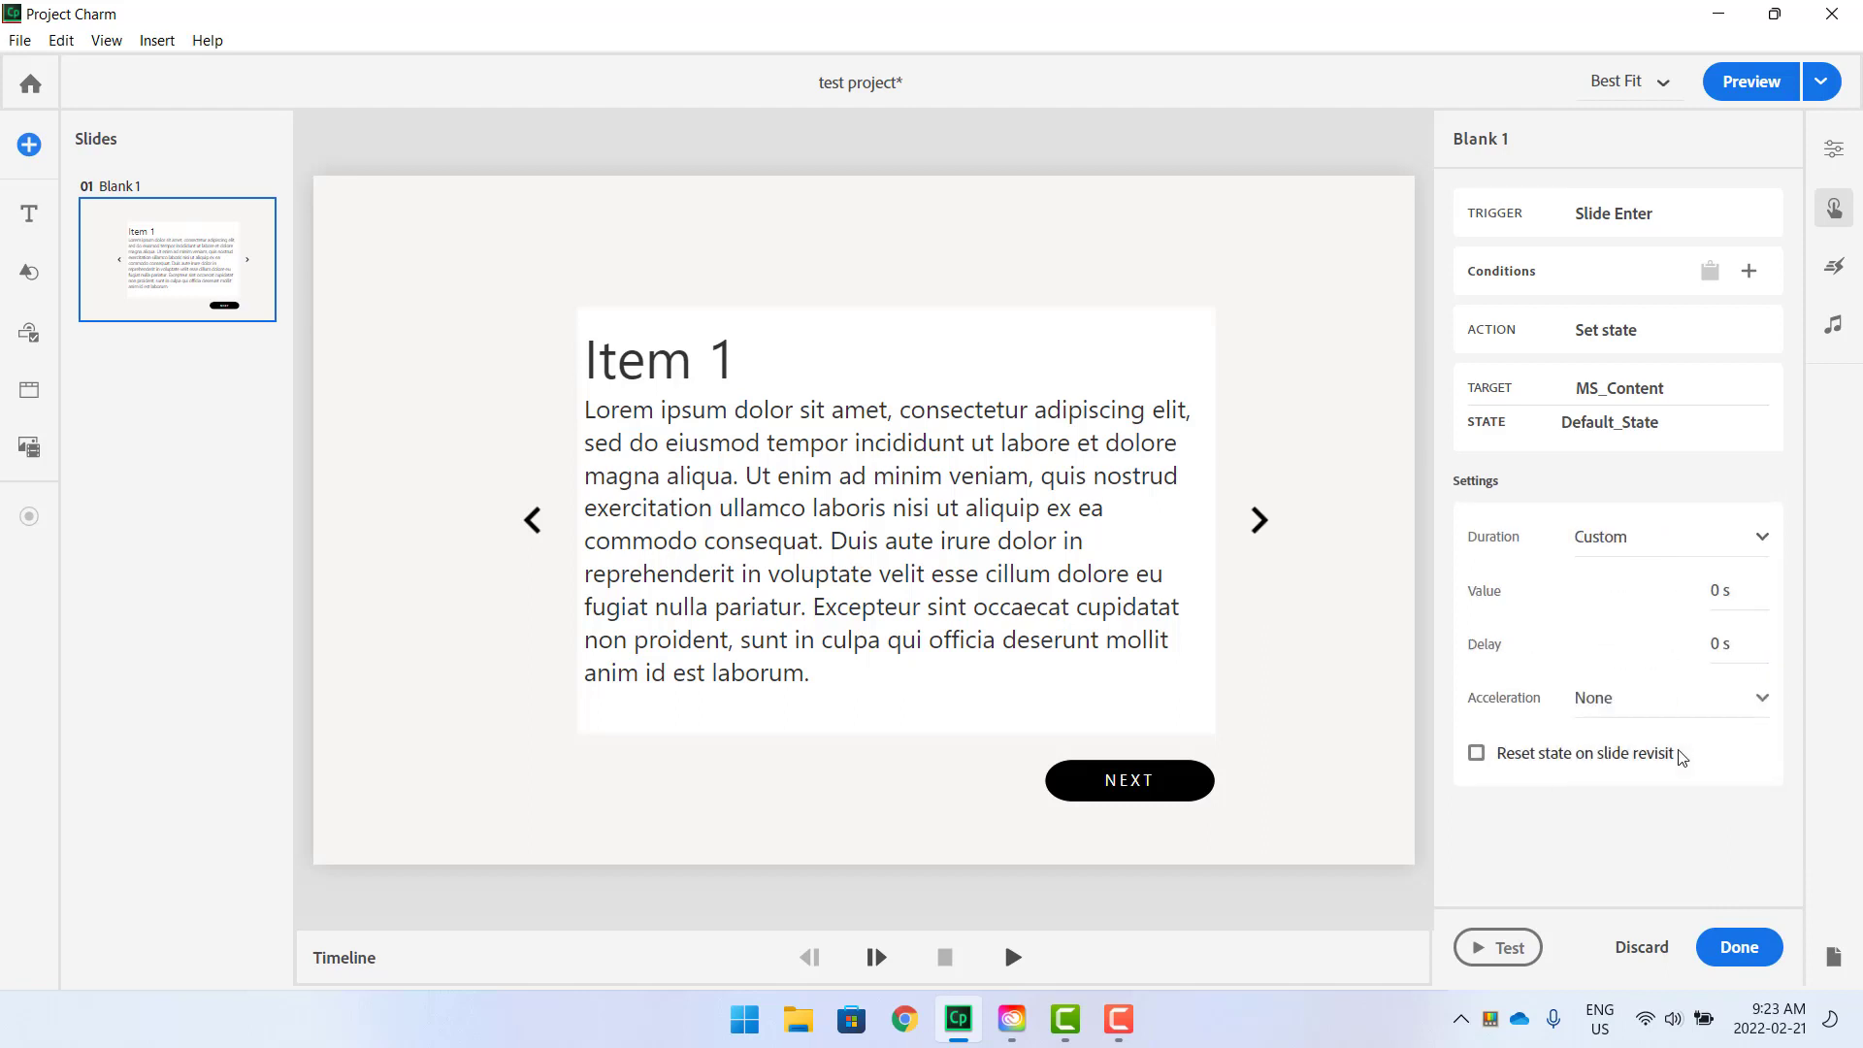
click(1739, 948)
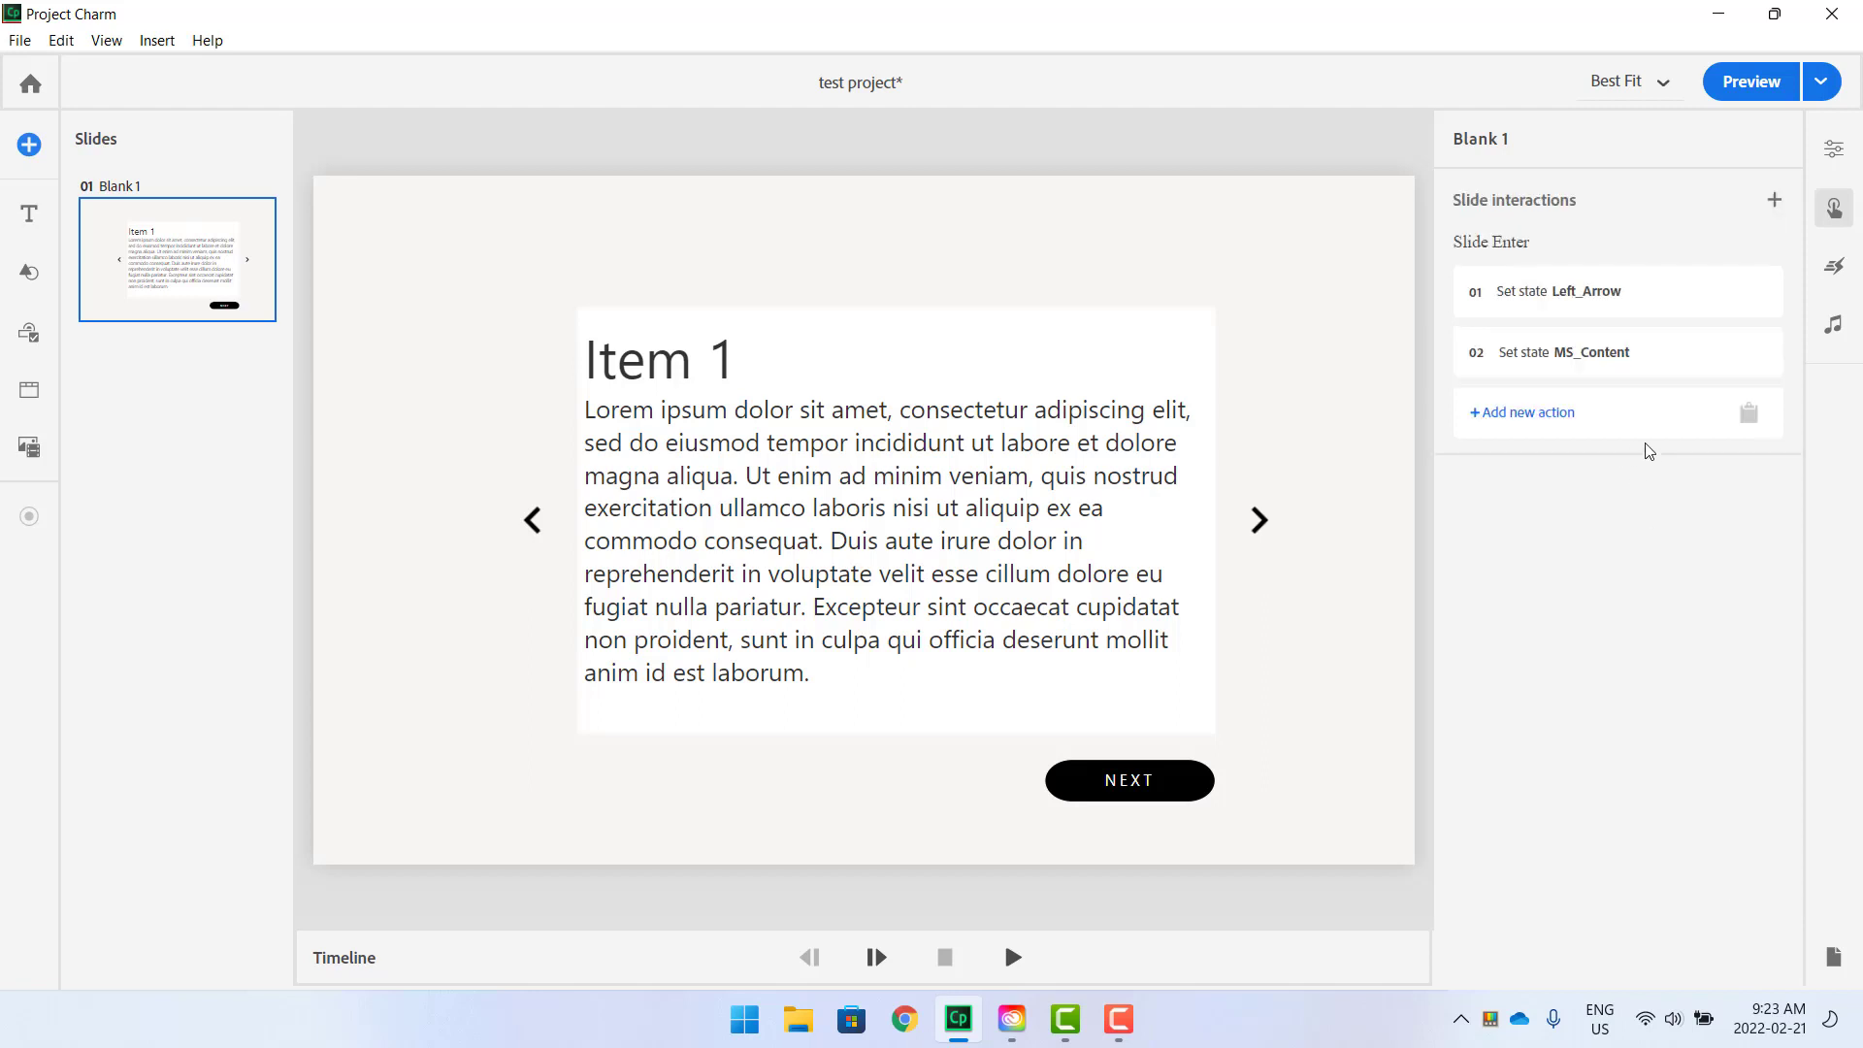
Add a Slide Enter action that sets Right_Arrow to Default_State with a custom duration.
click(1533, 412)
click(1549, 463)
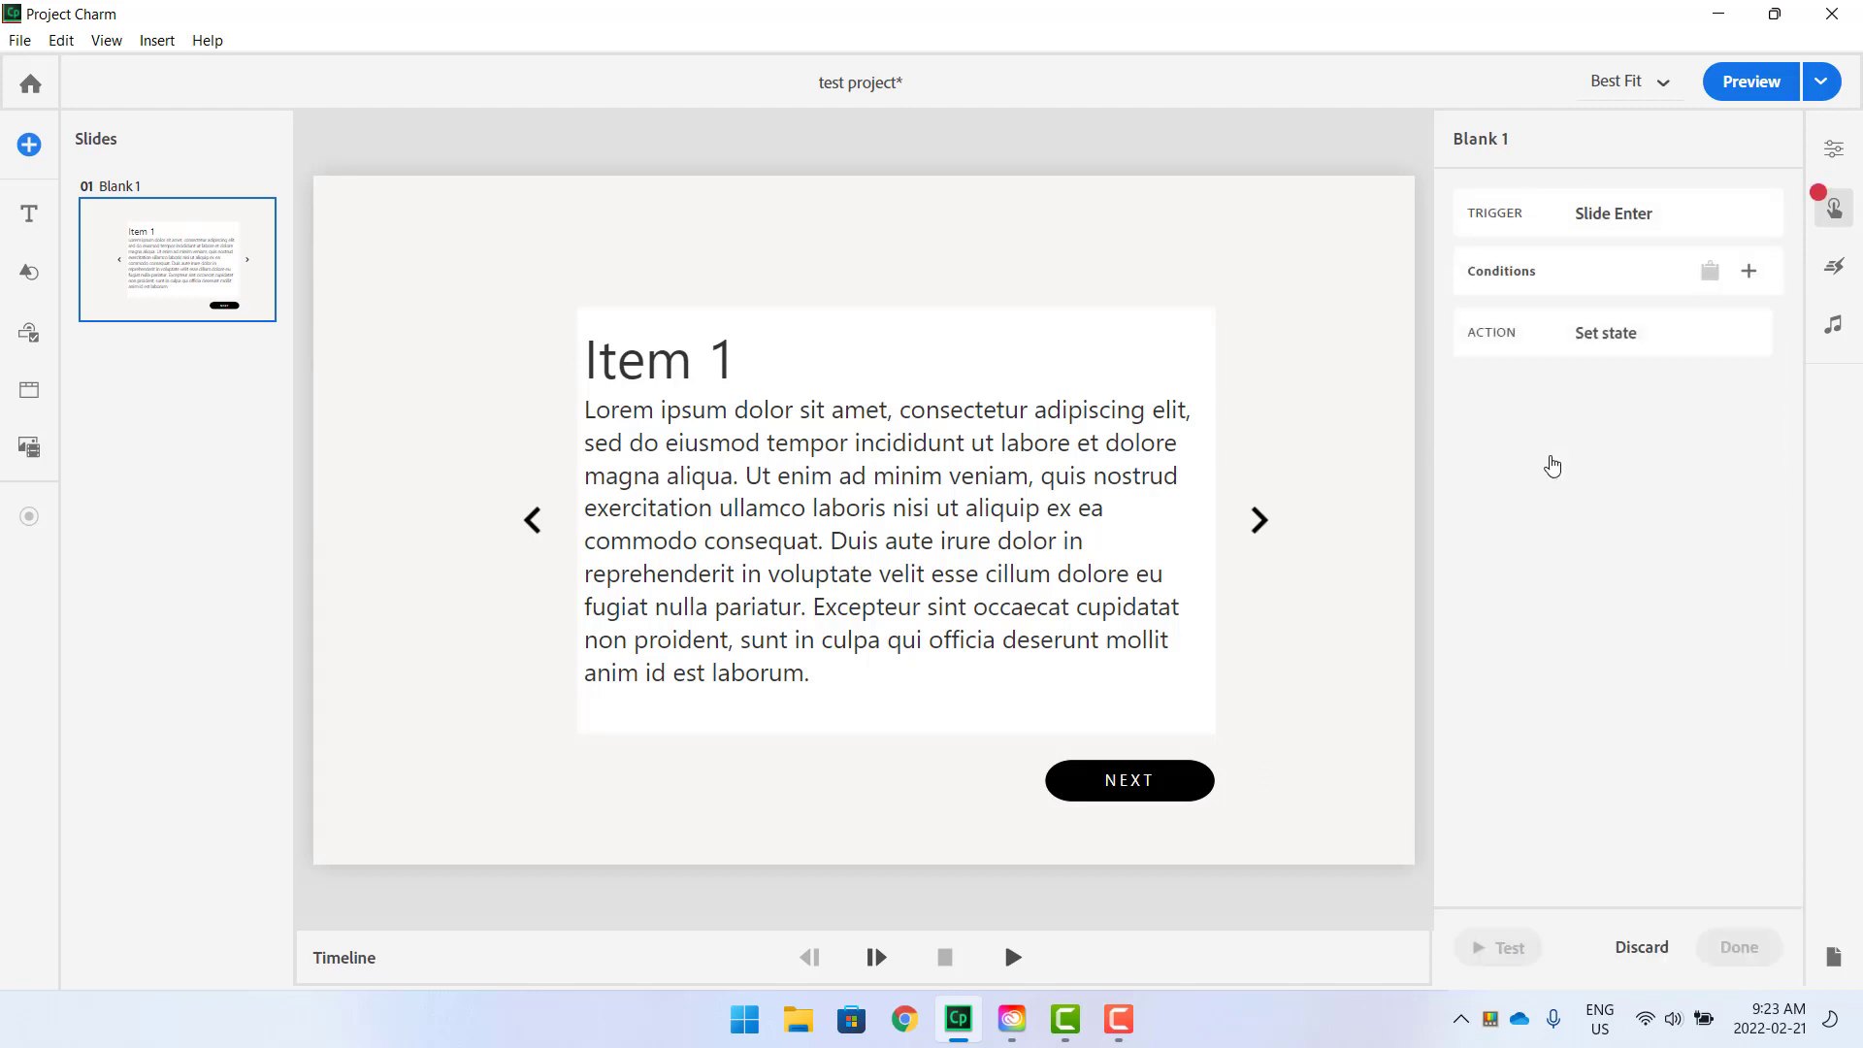
click(1705, 453)
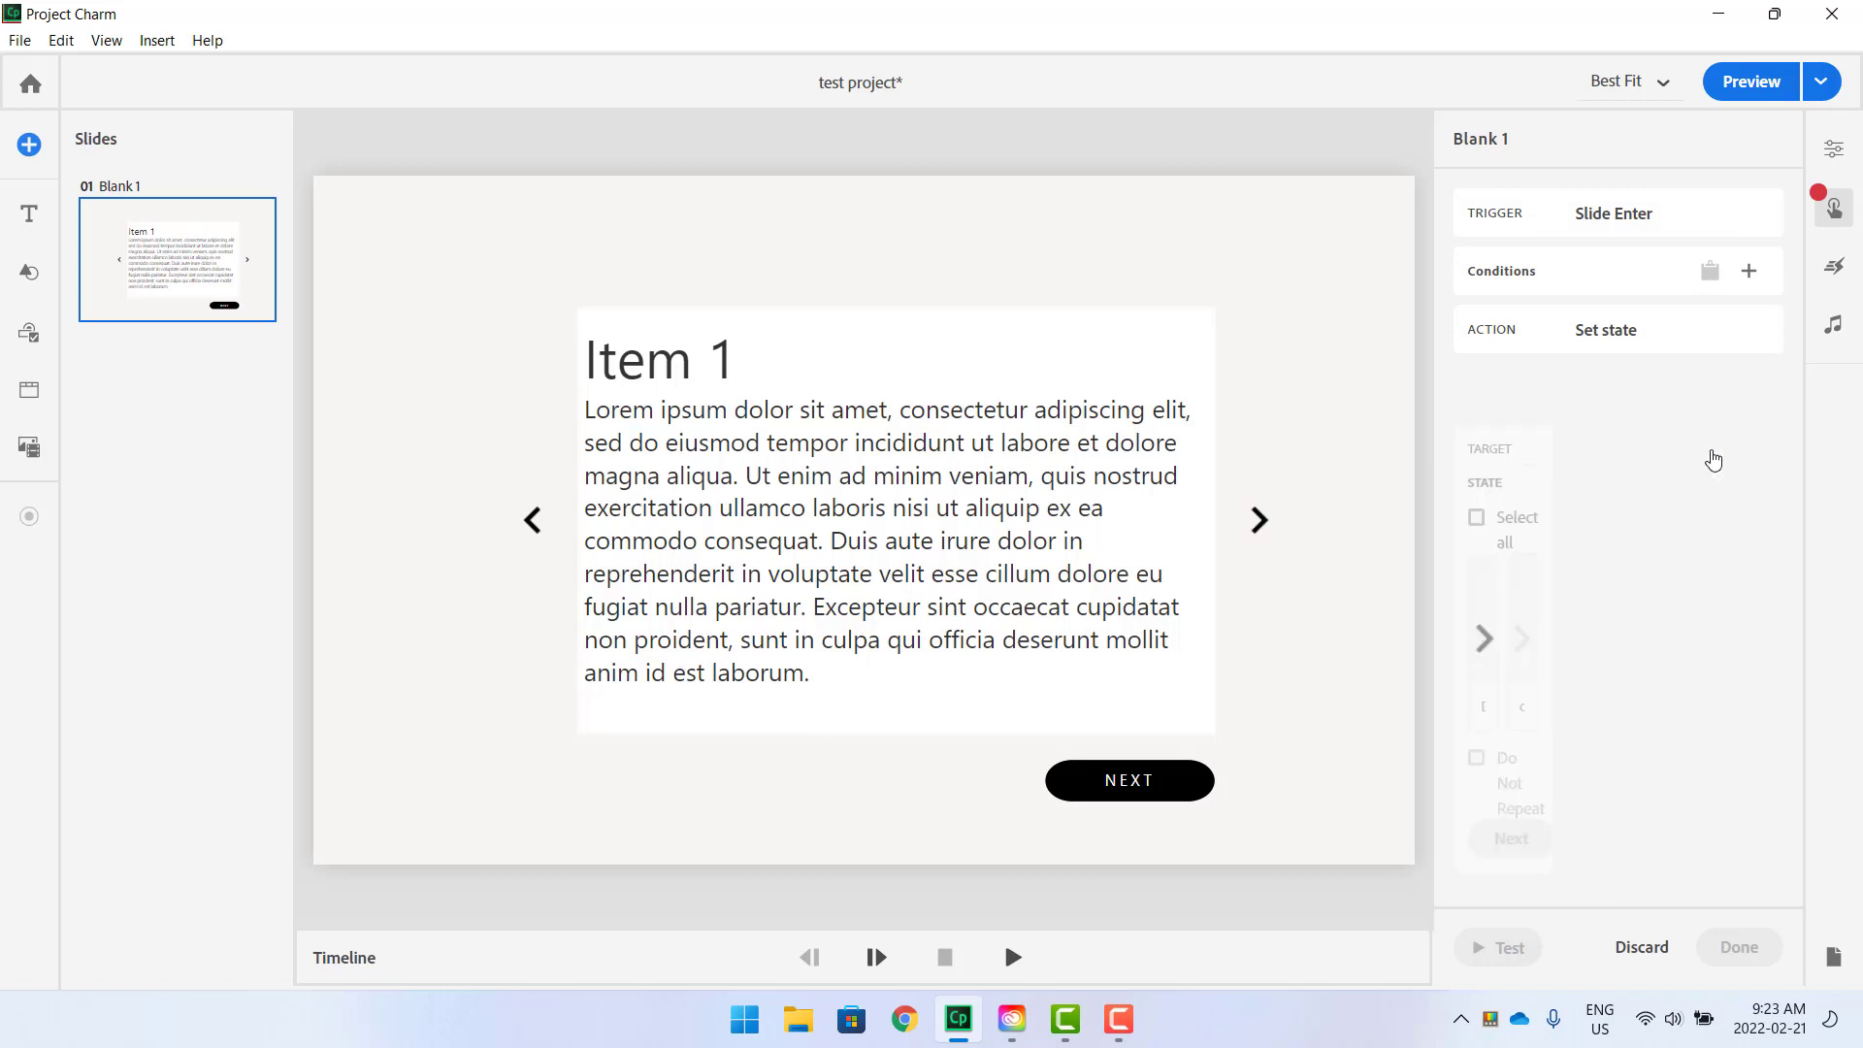
click(1570, 579)
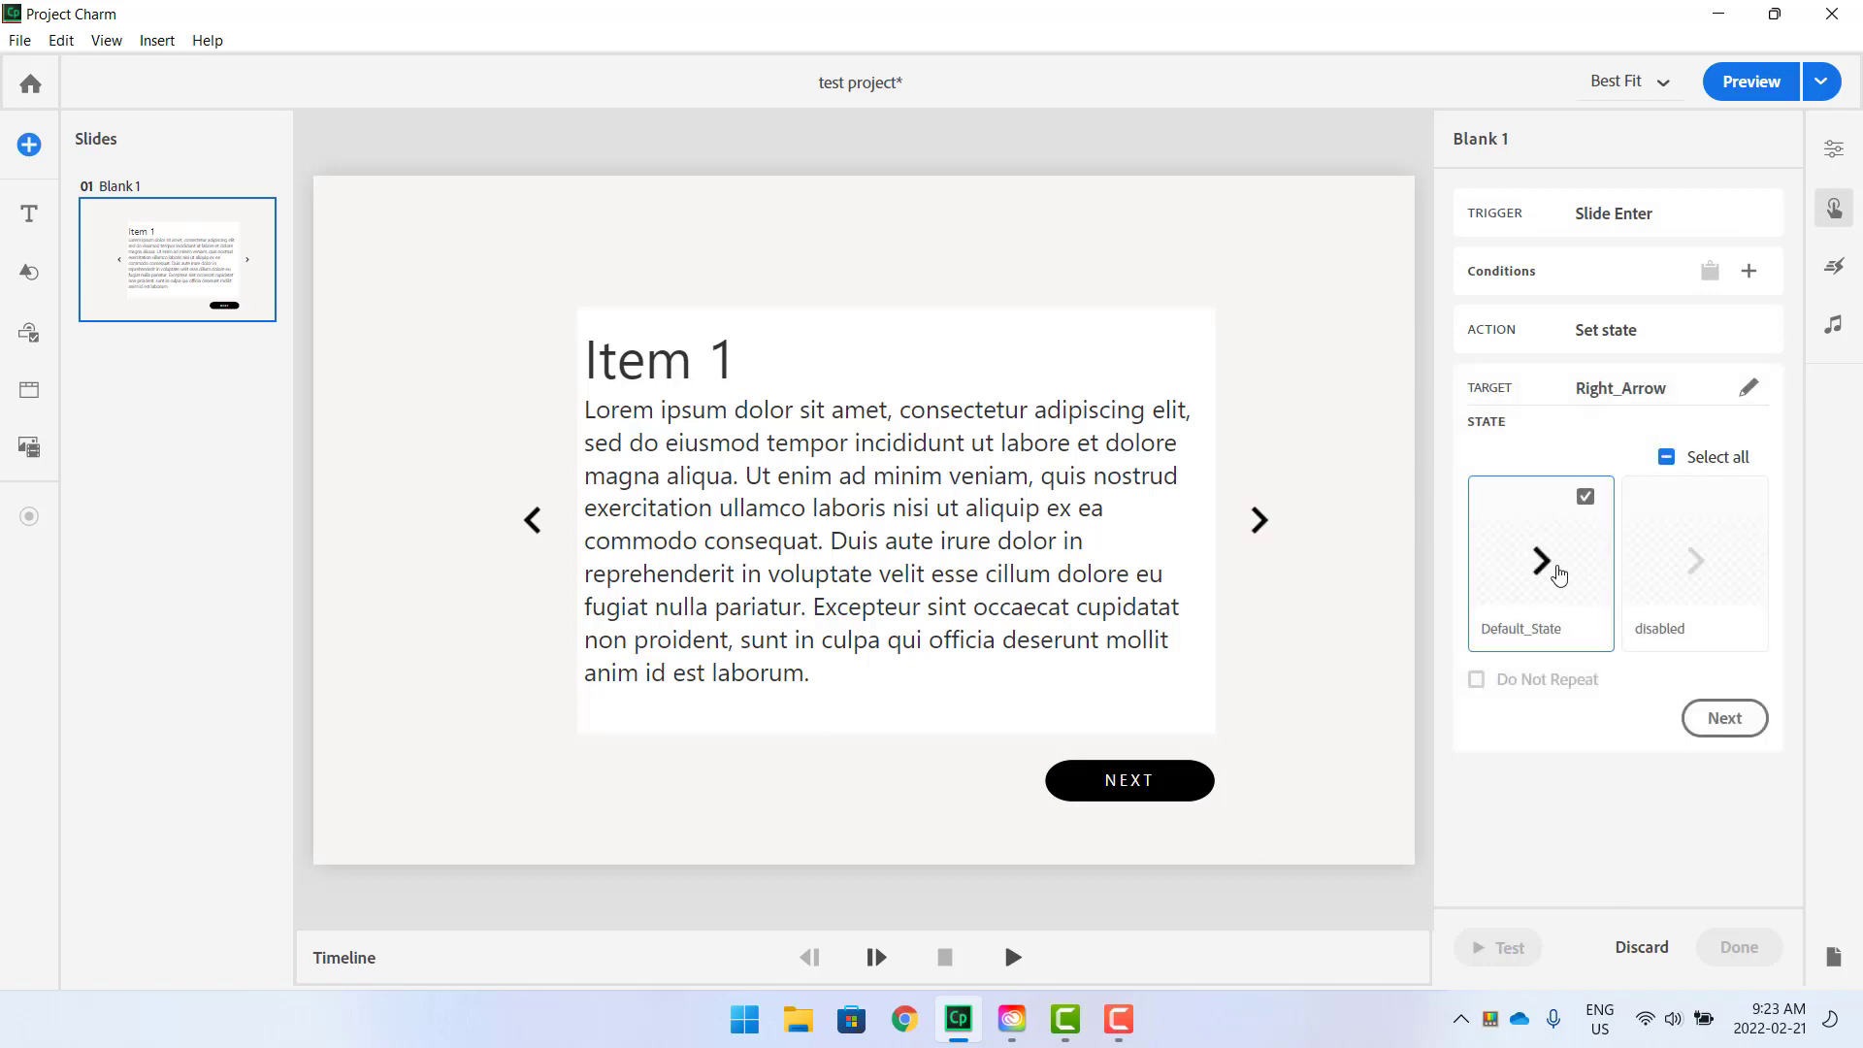
click(1712, 726)
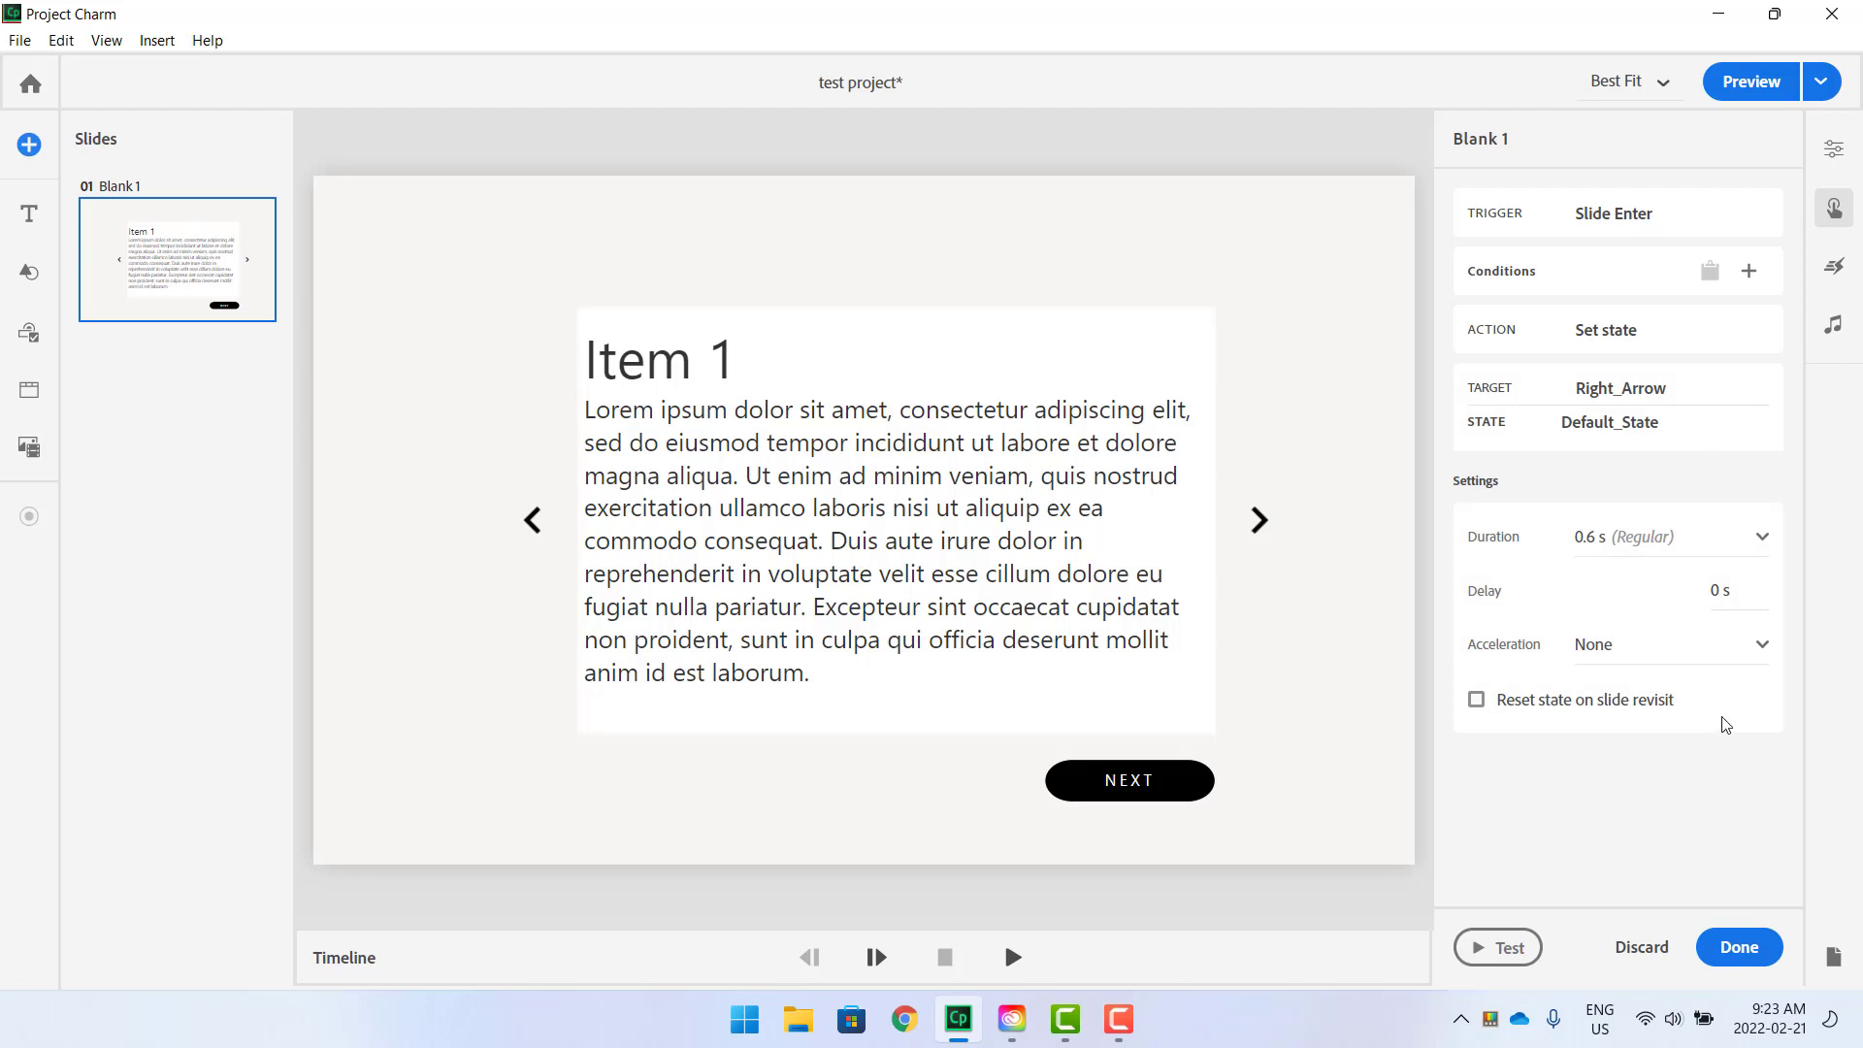
click(1730, 540)
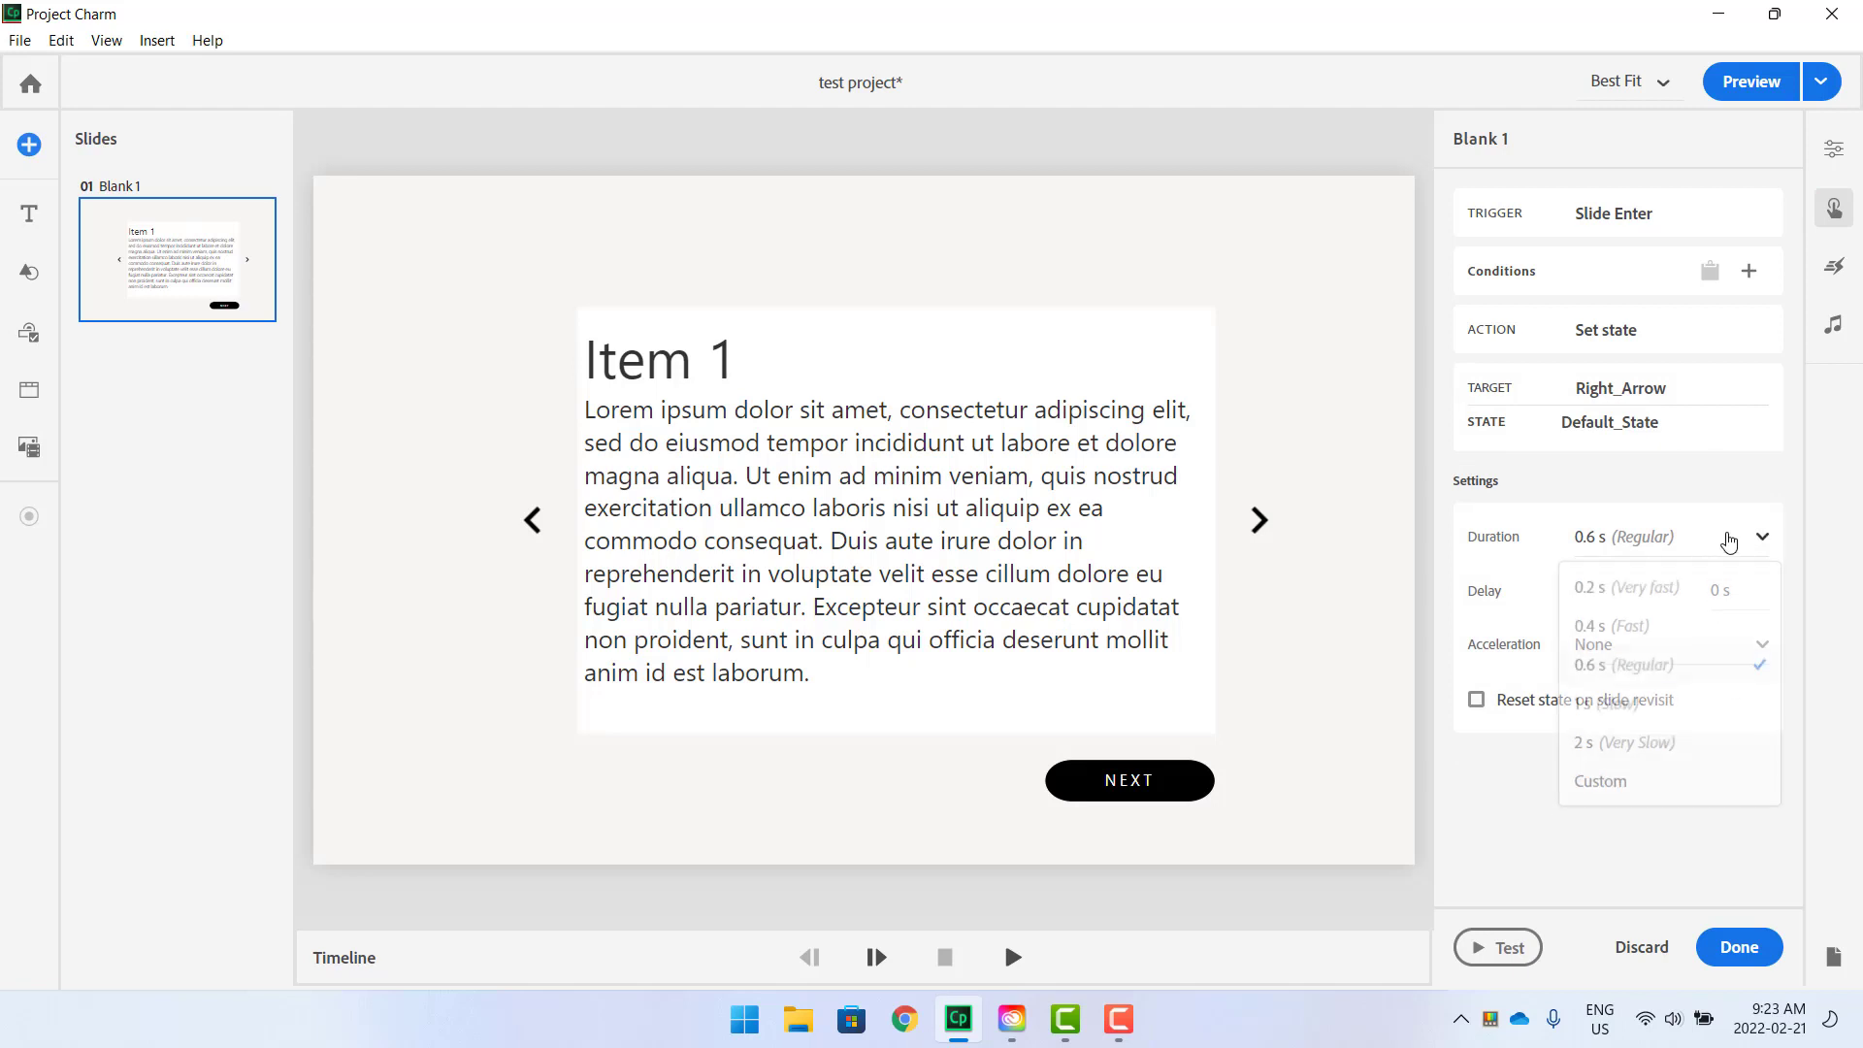
click(1642, 782)
click(1738, 940)
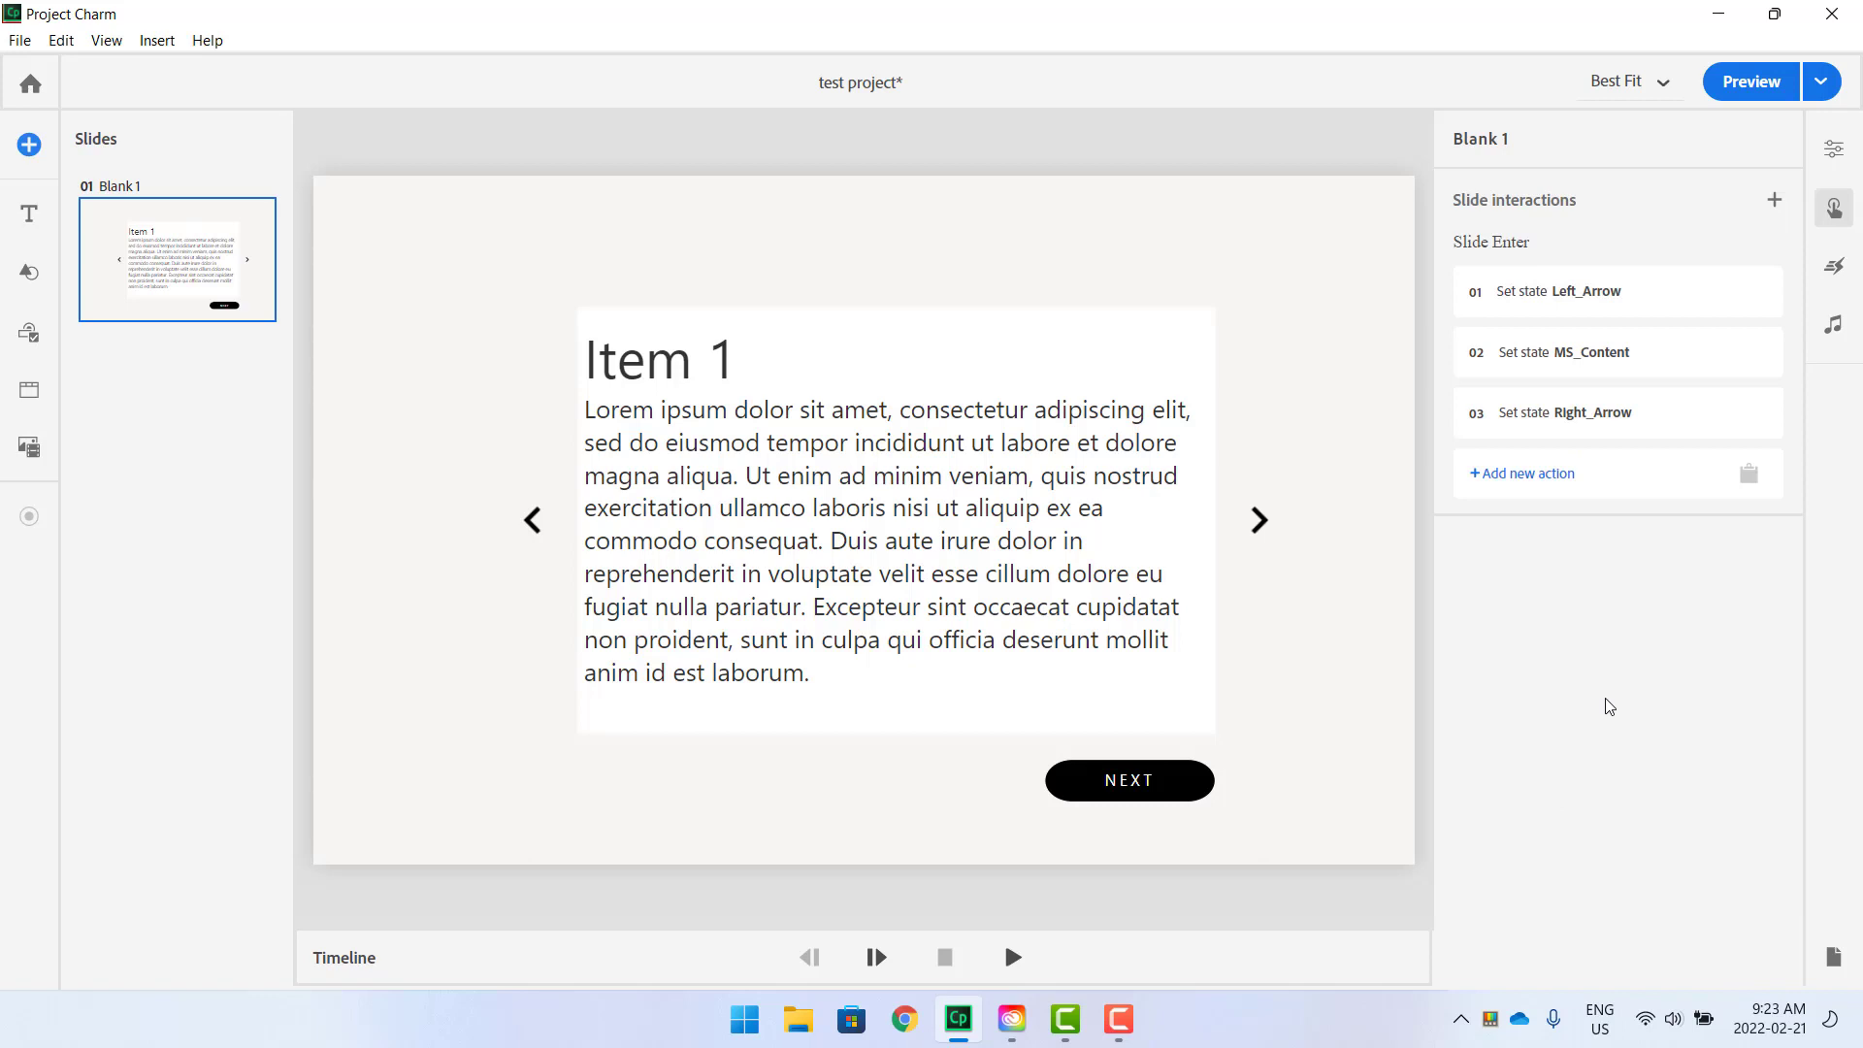
Add a Disable action targeting Left_Arrow to the Slide Enter interaction.
click(1553, 485)
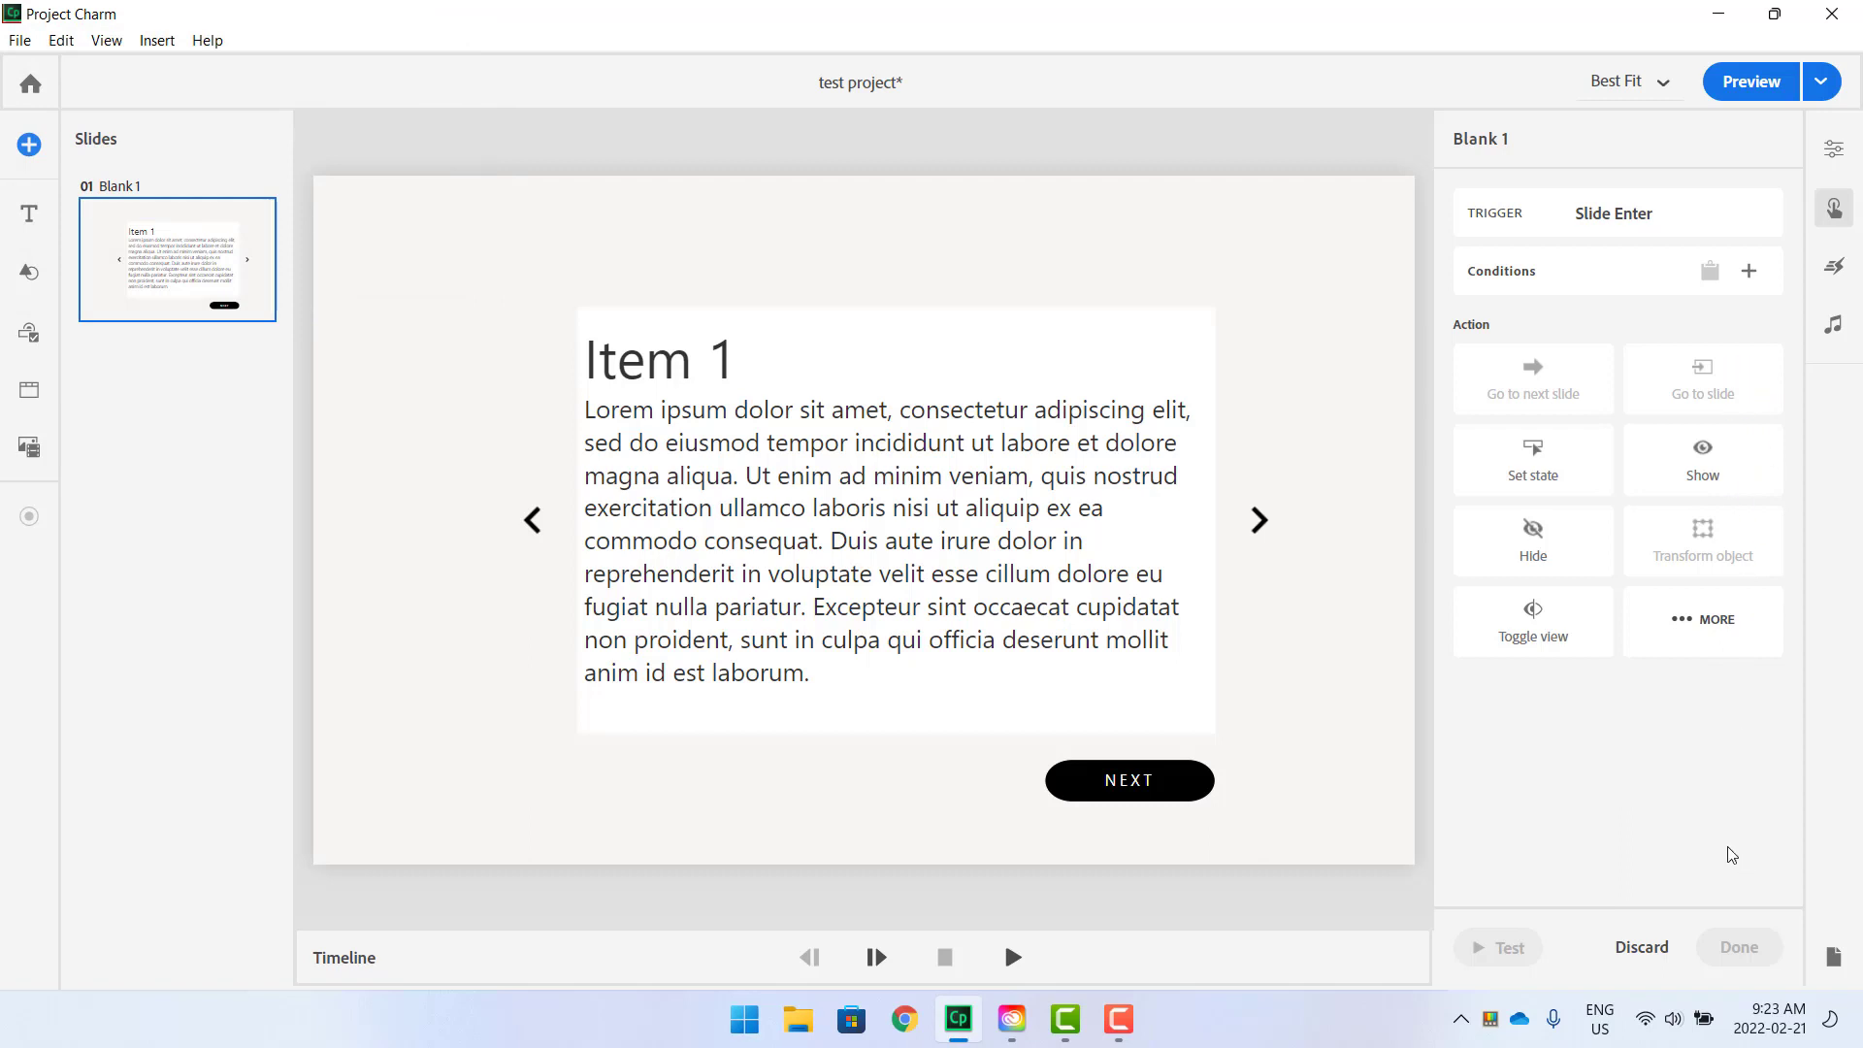
click(1678, 633)
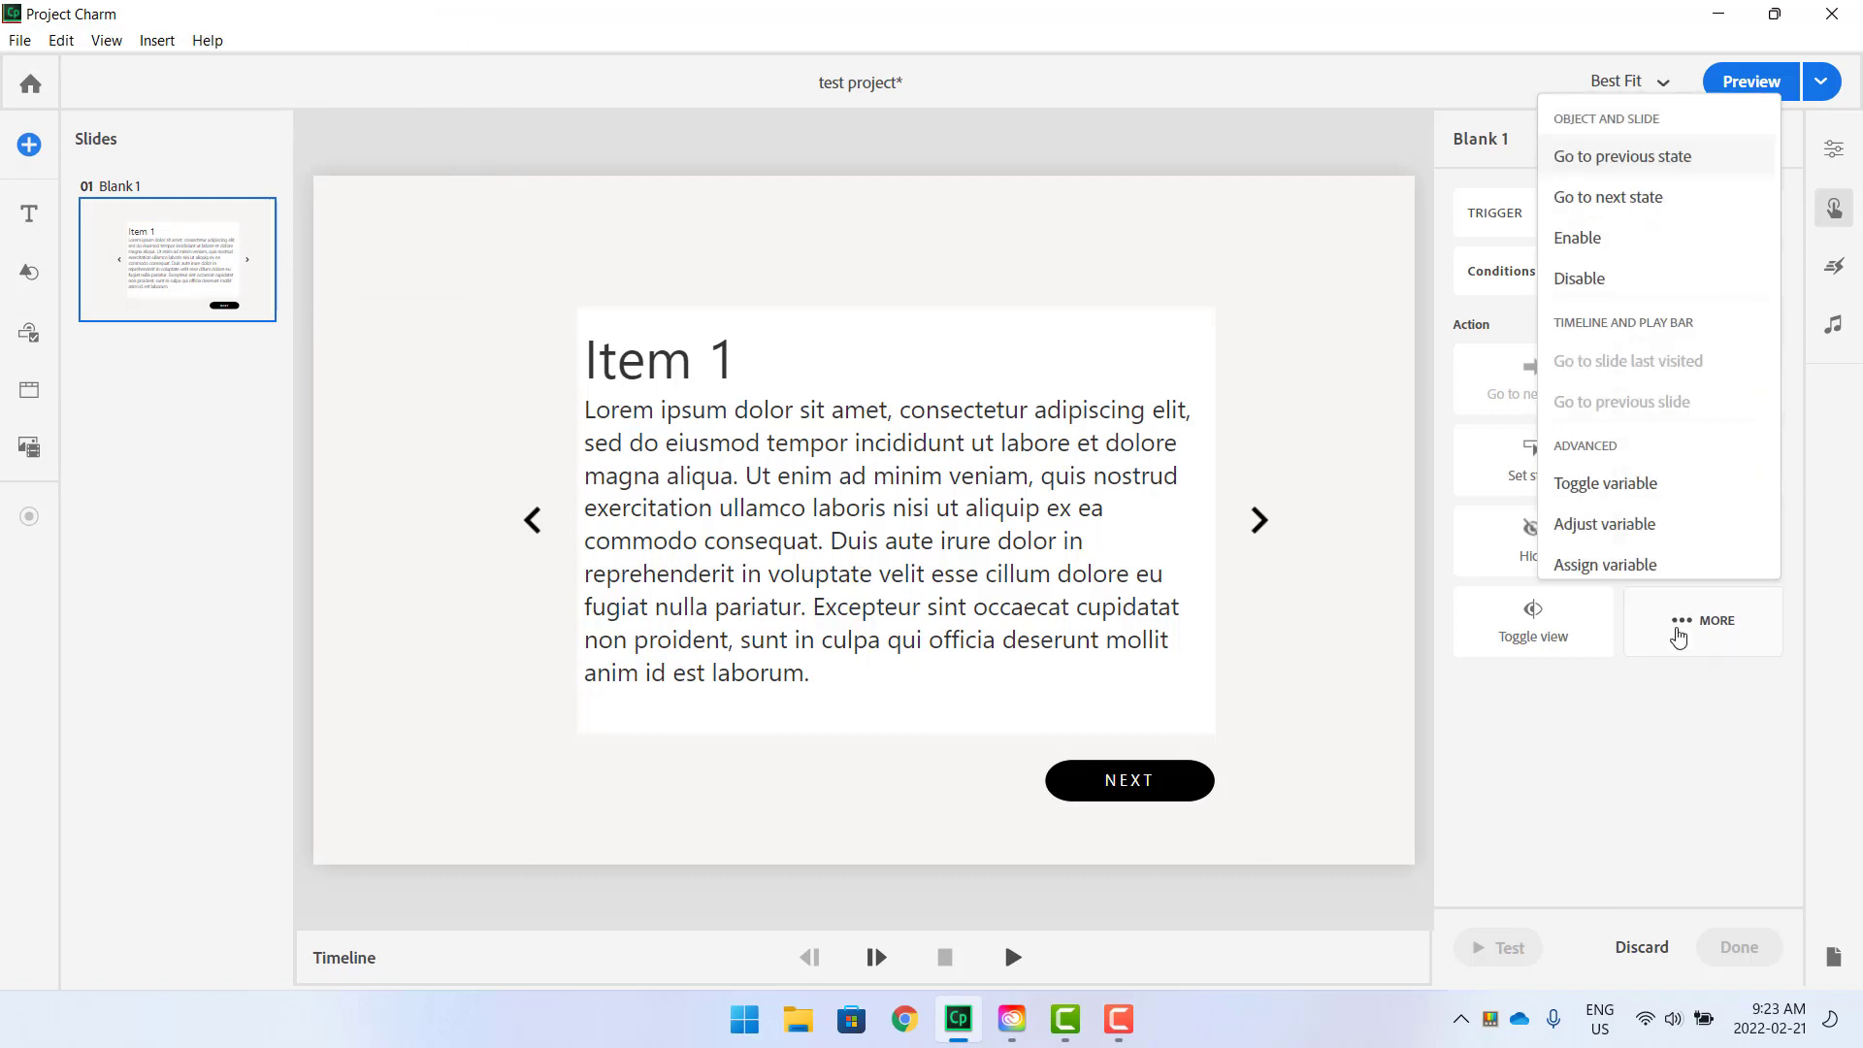
scroll(1611, 282, down, 1)
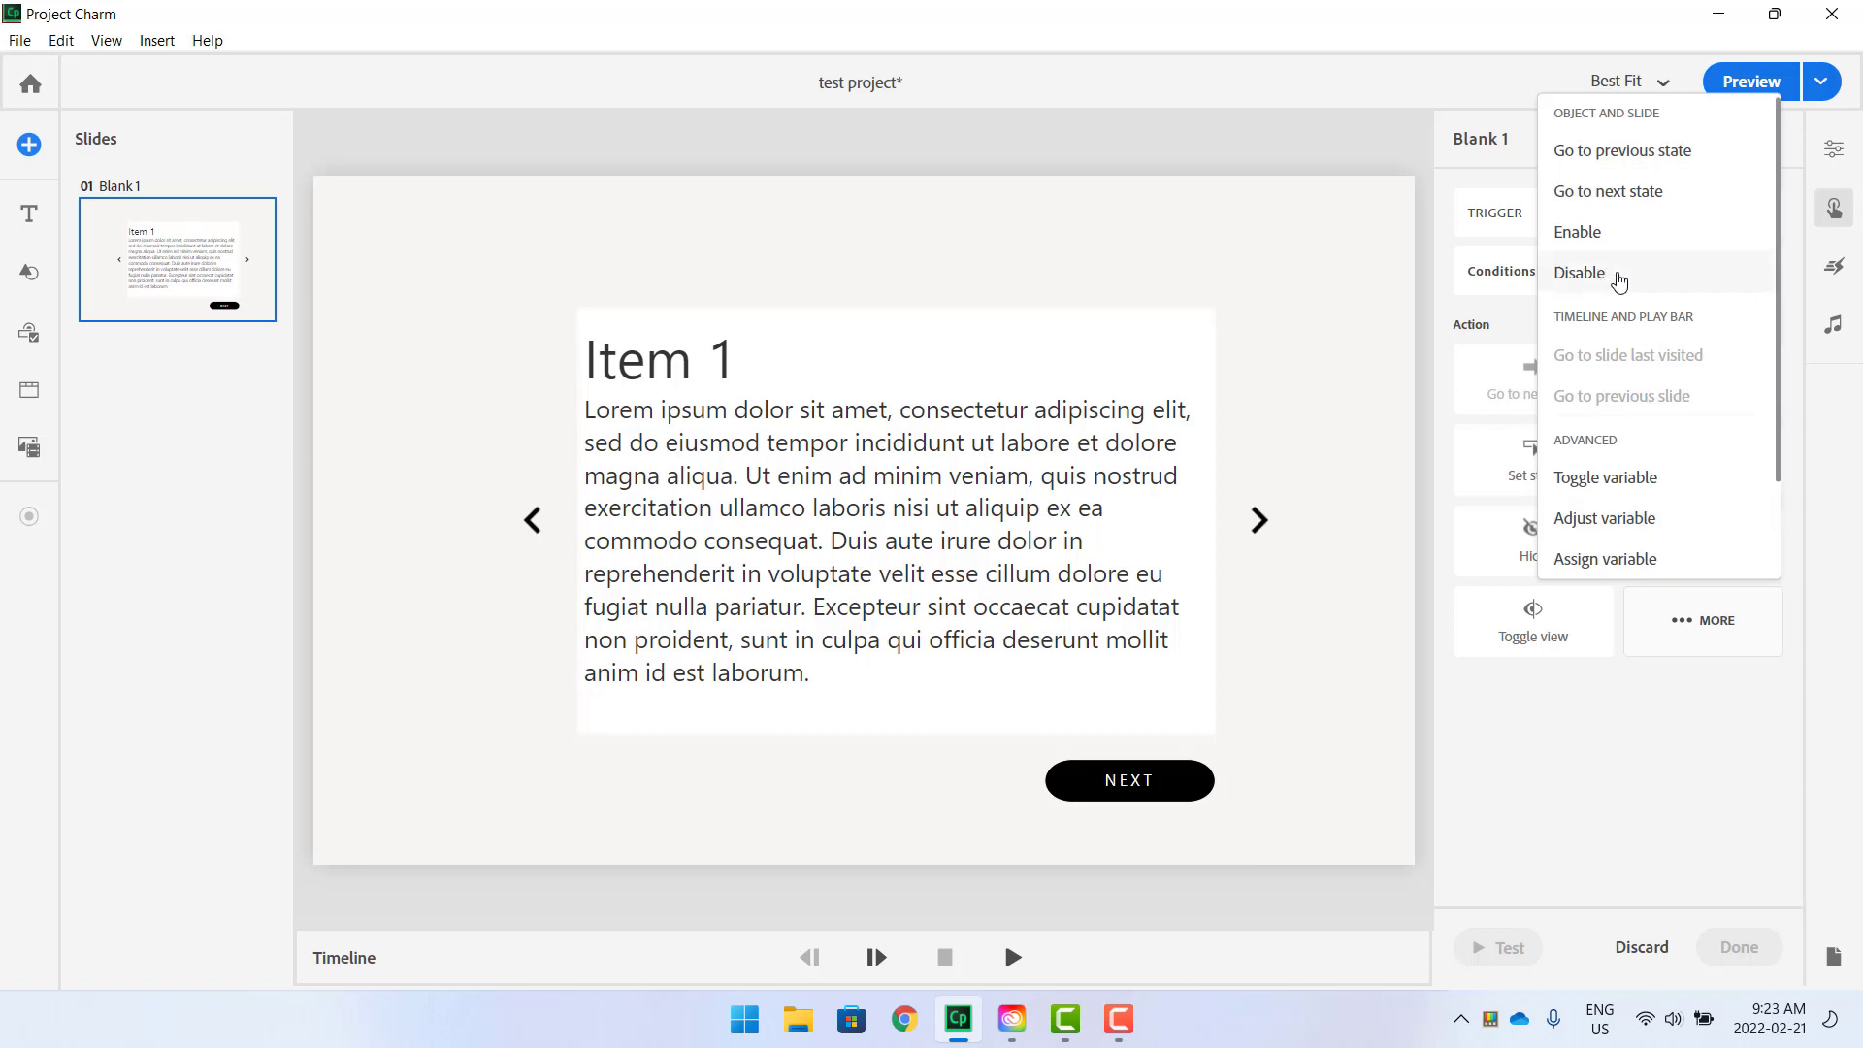
click(1618, 280)
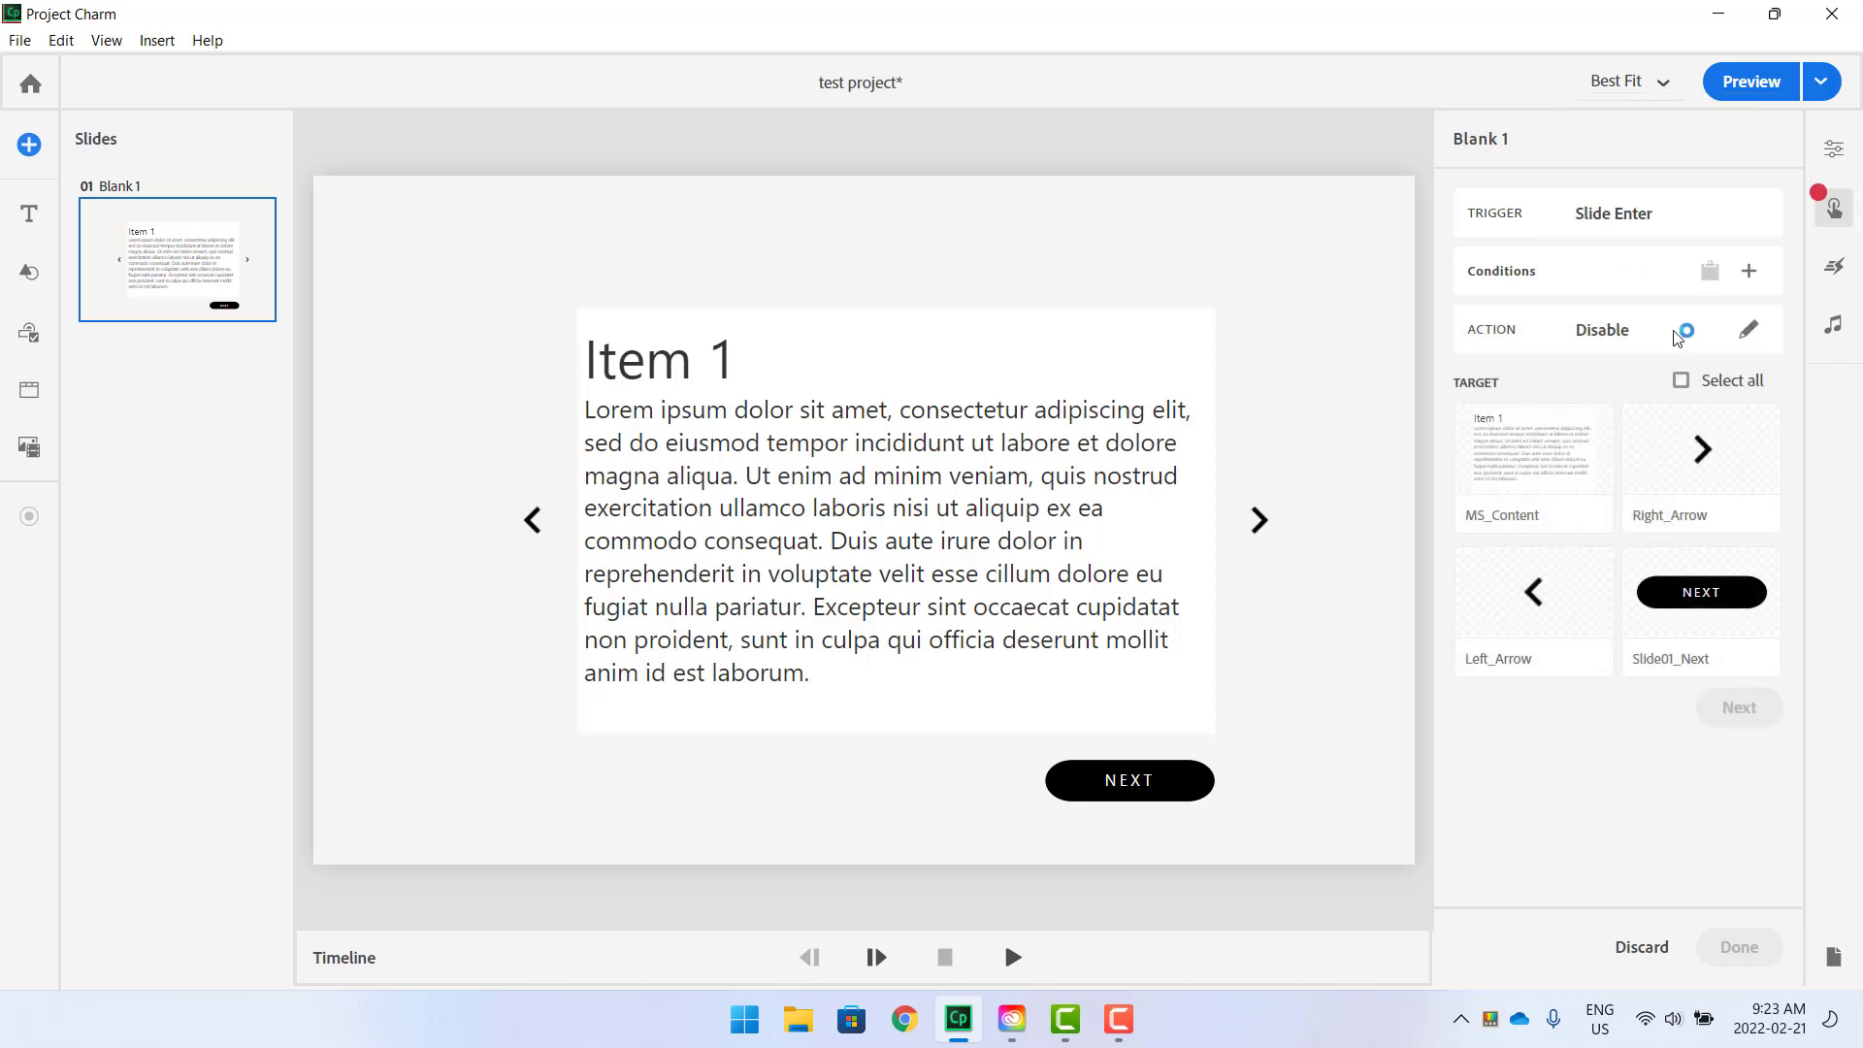
click(1543, 604)
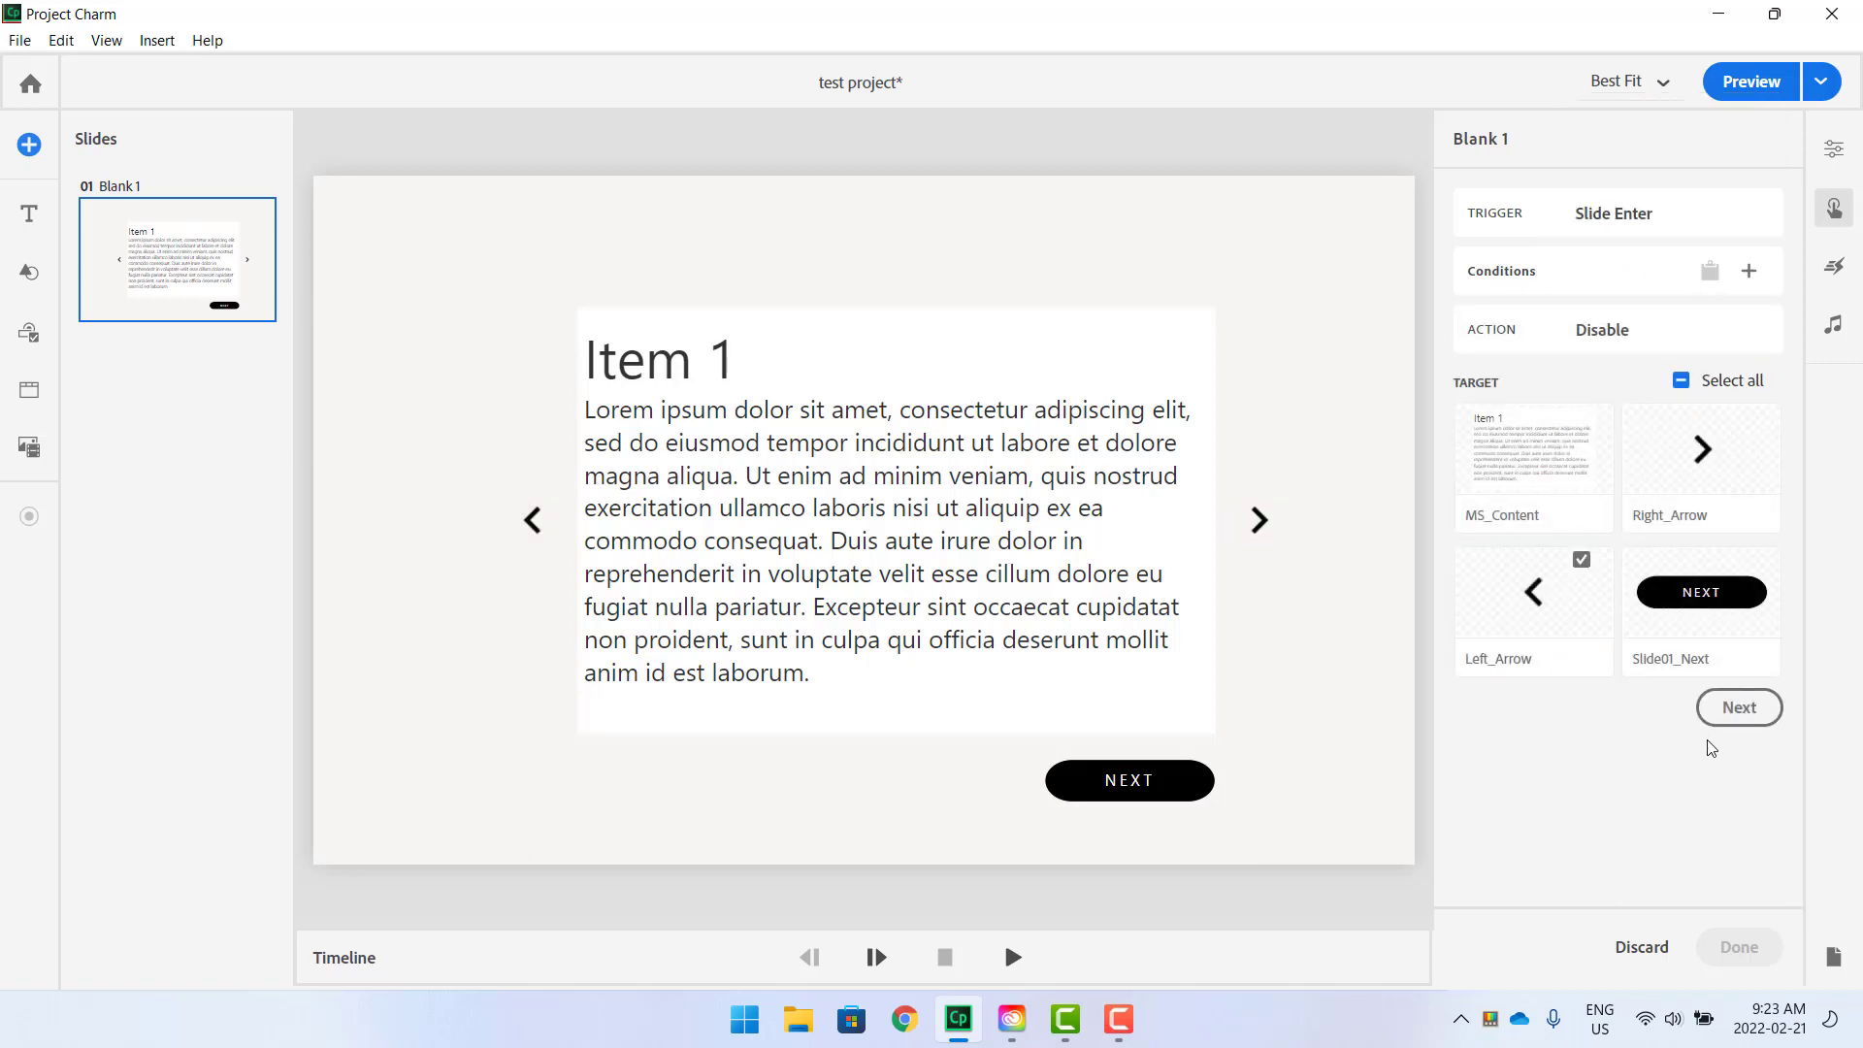
click(1737, 713)
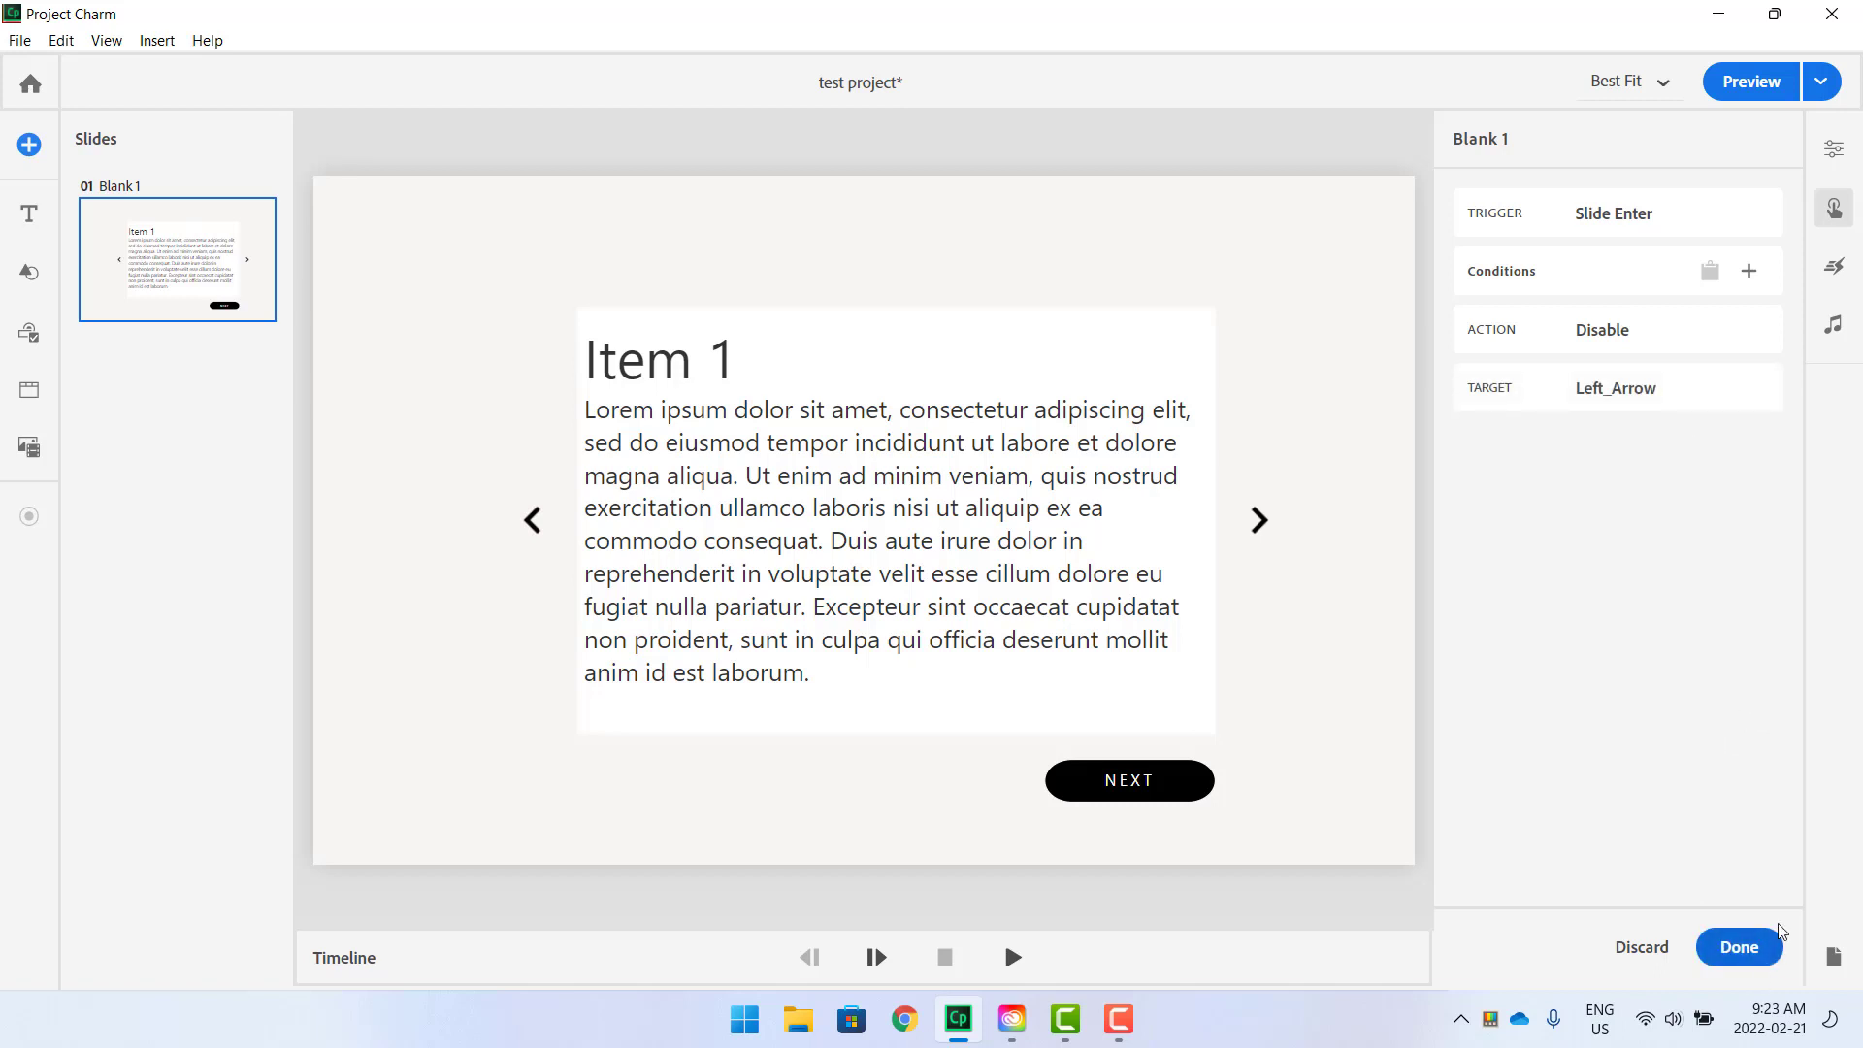
click(1752, 955)
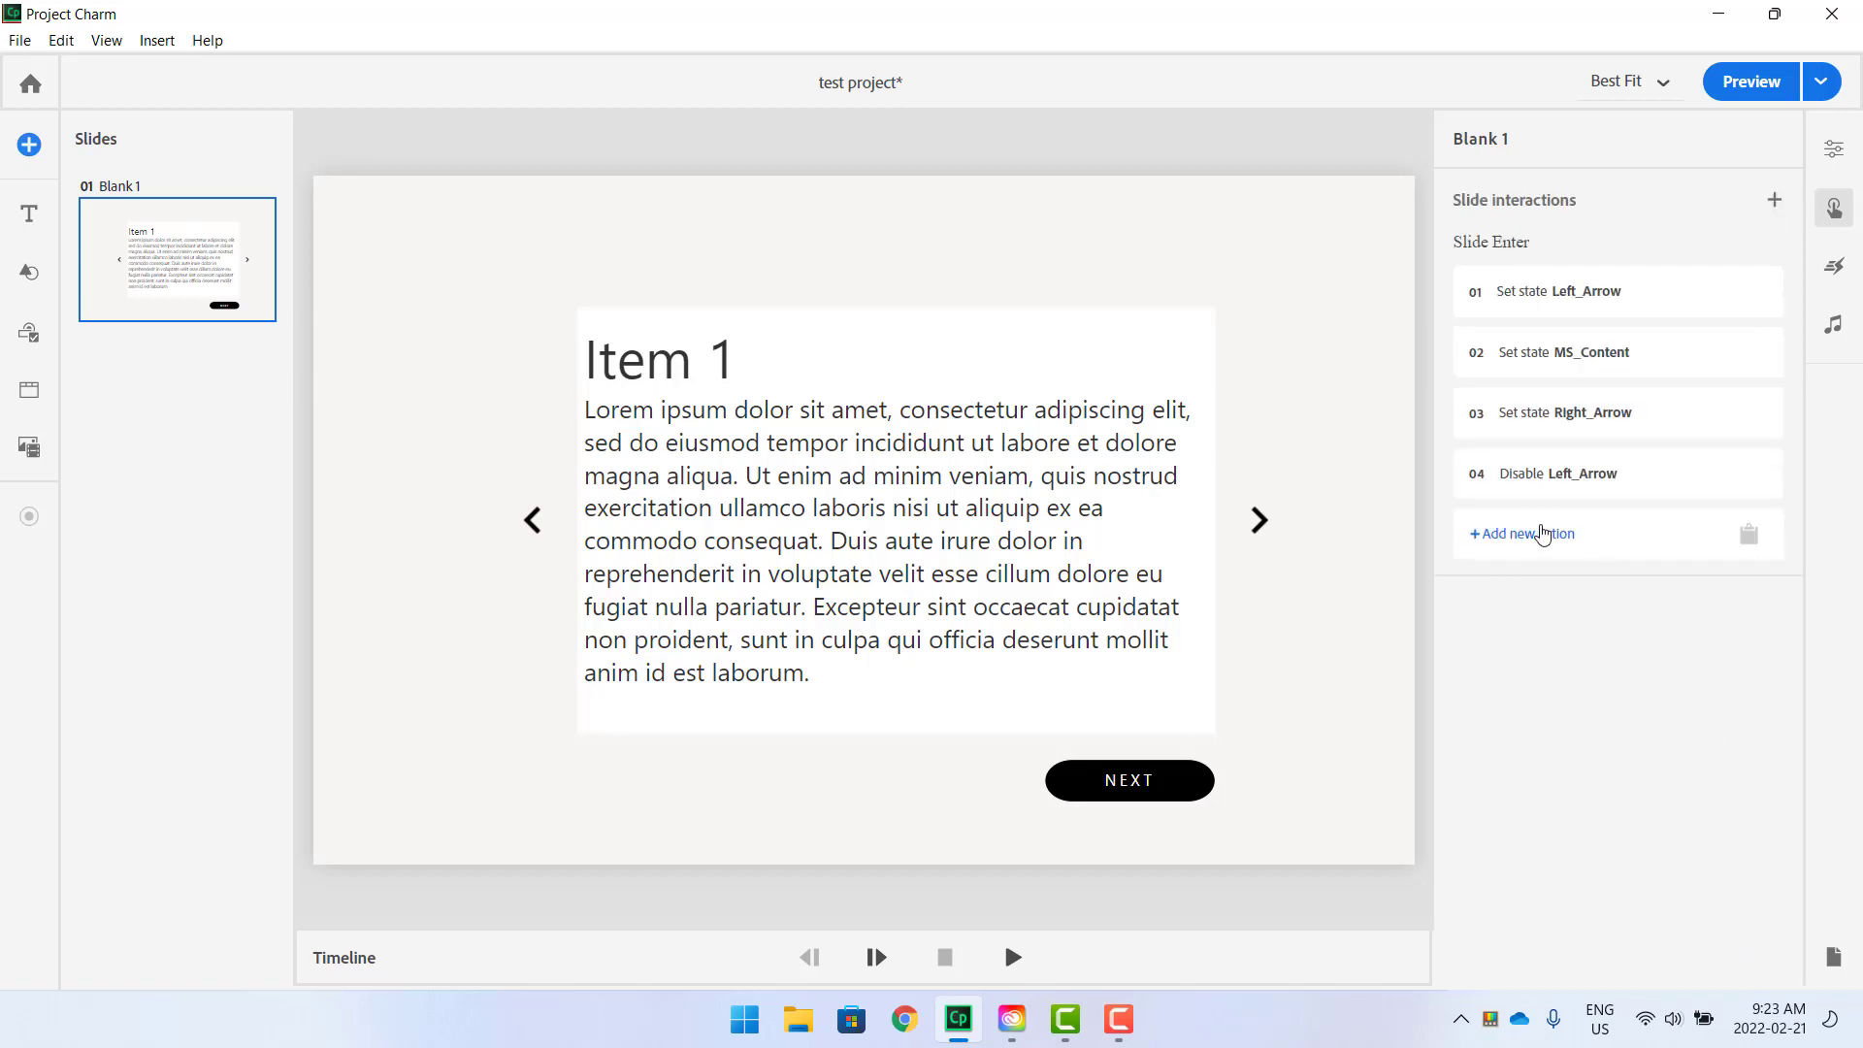
Add an Enable action targeting Right_Arrow to the Slide Enter interaction.
click(1539, 534)
click(1701, 621)
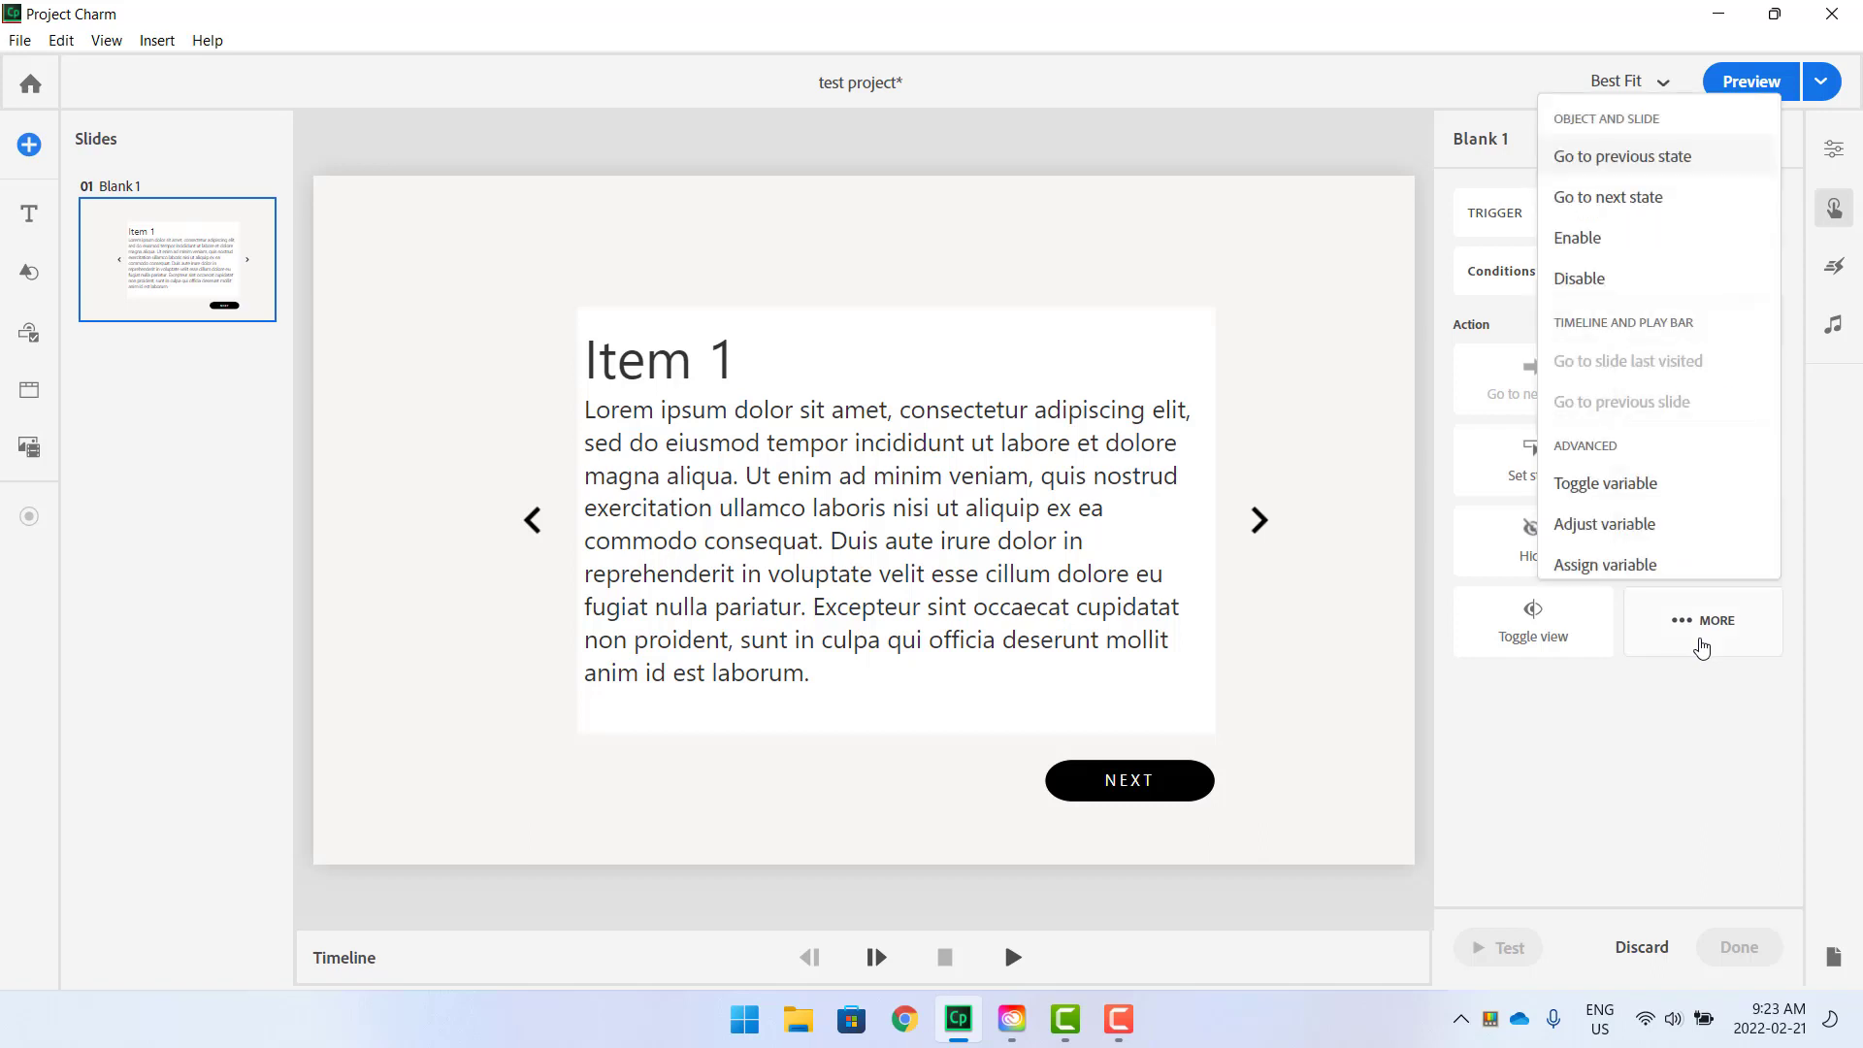
click(1592, 237)
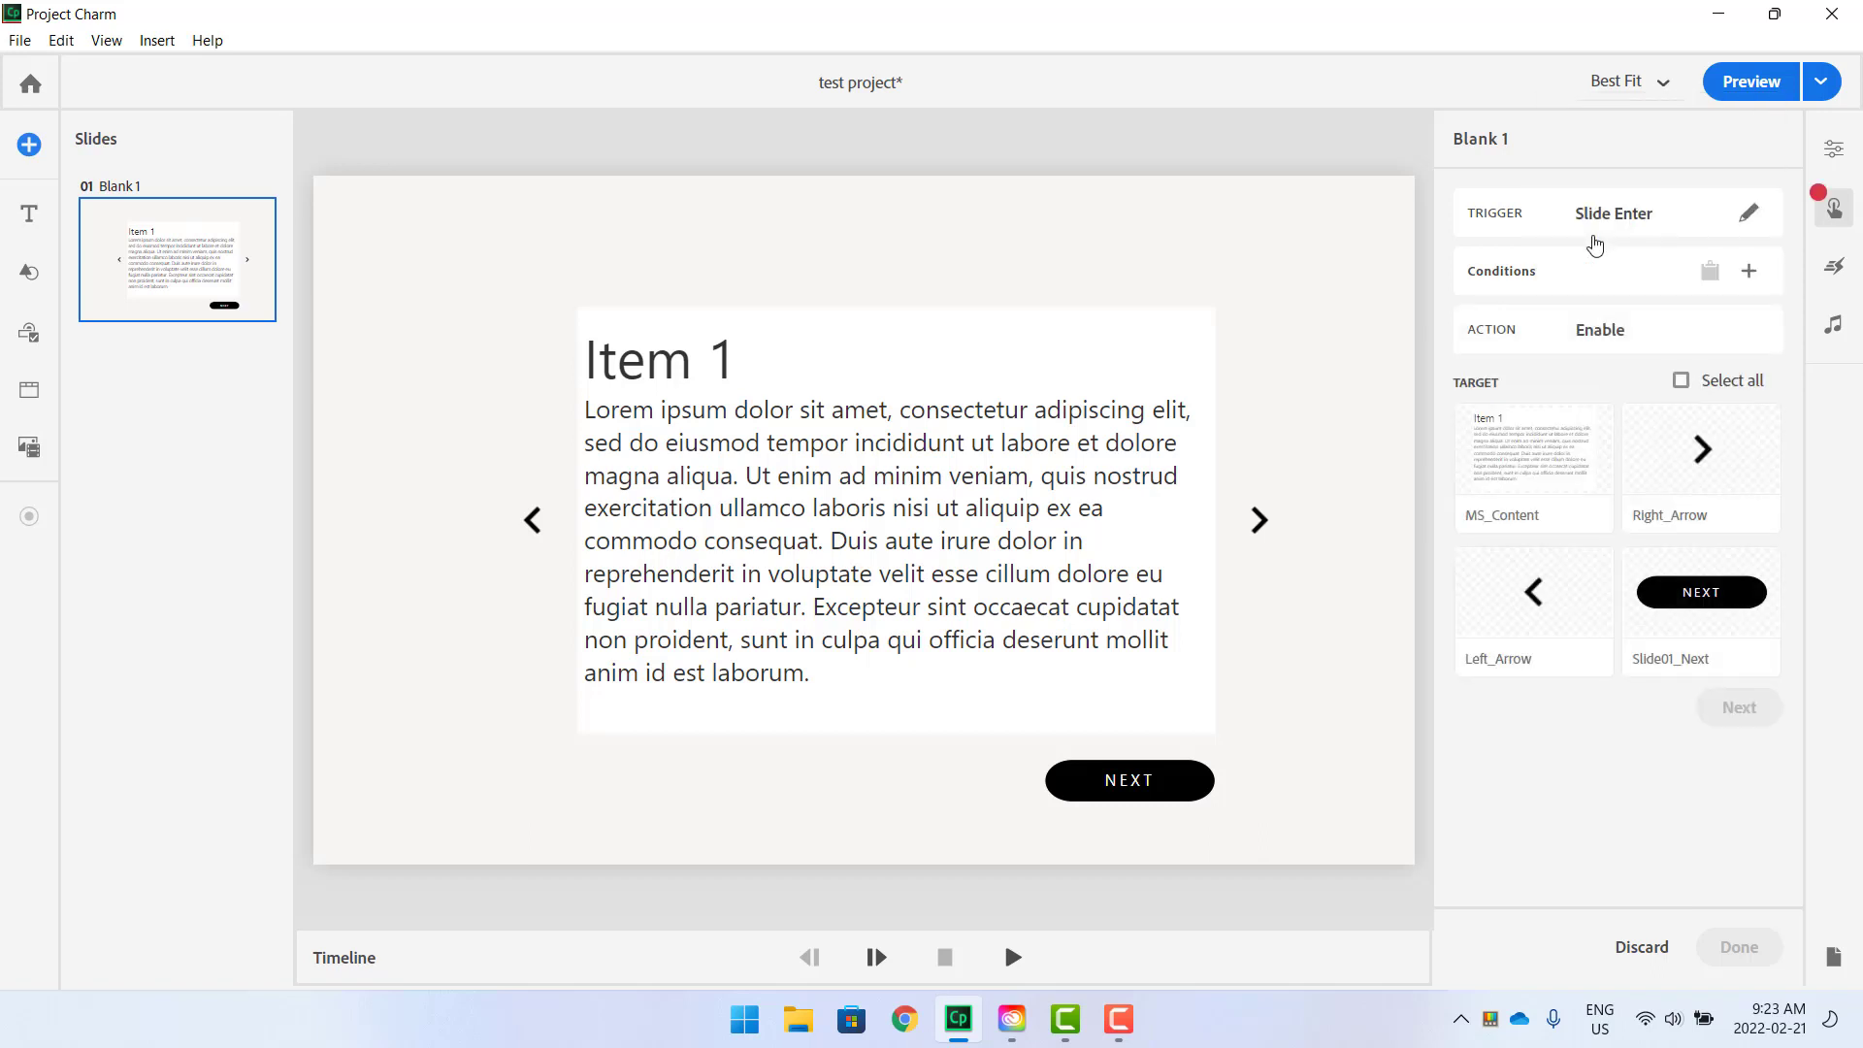
click(1701, 464)
click(1742, 708)
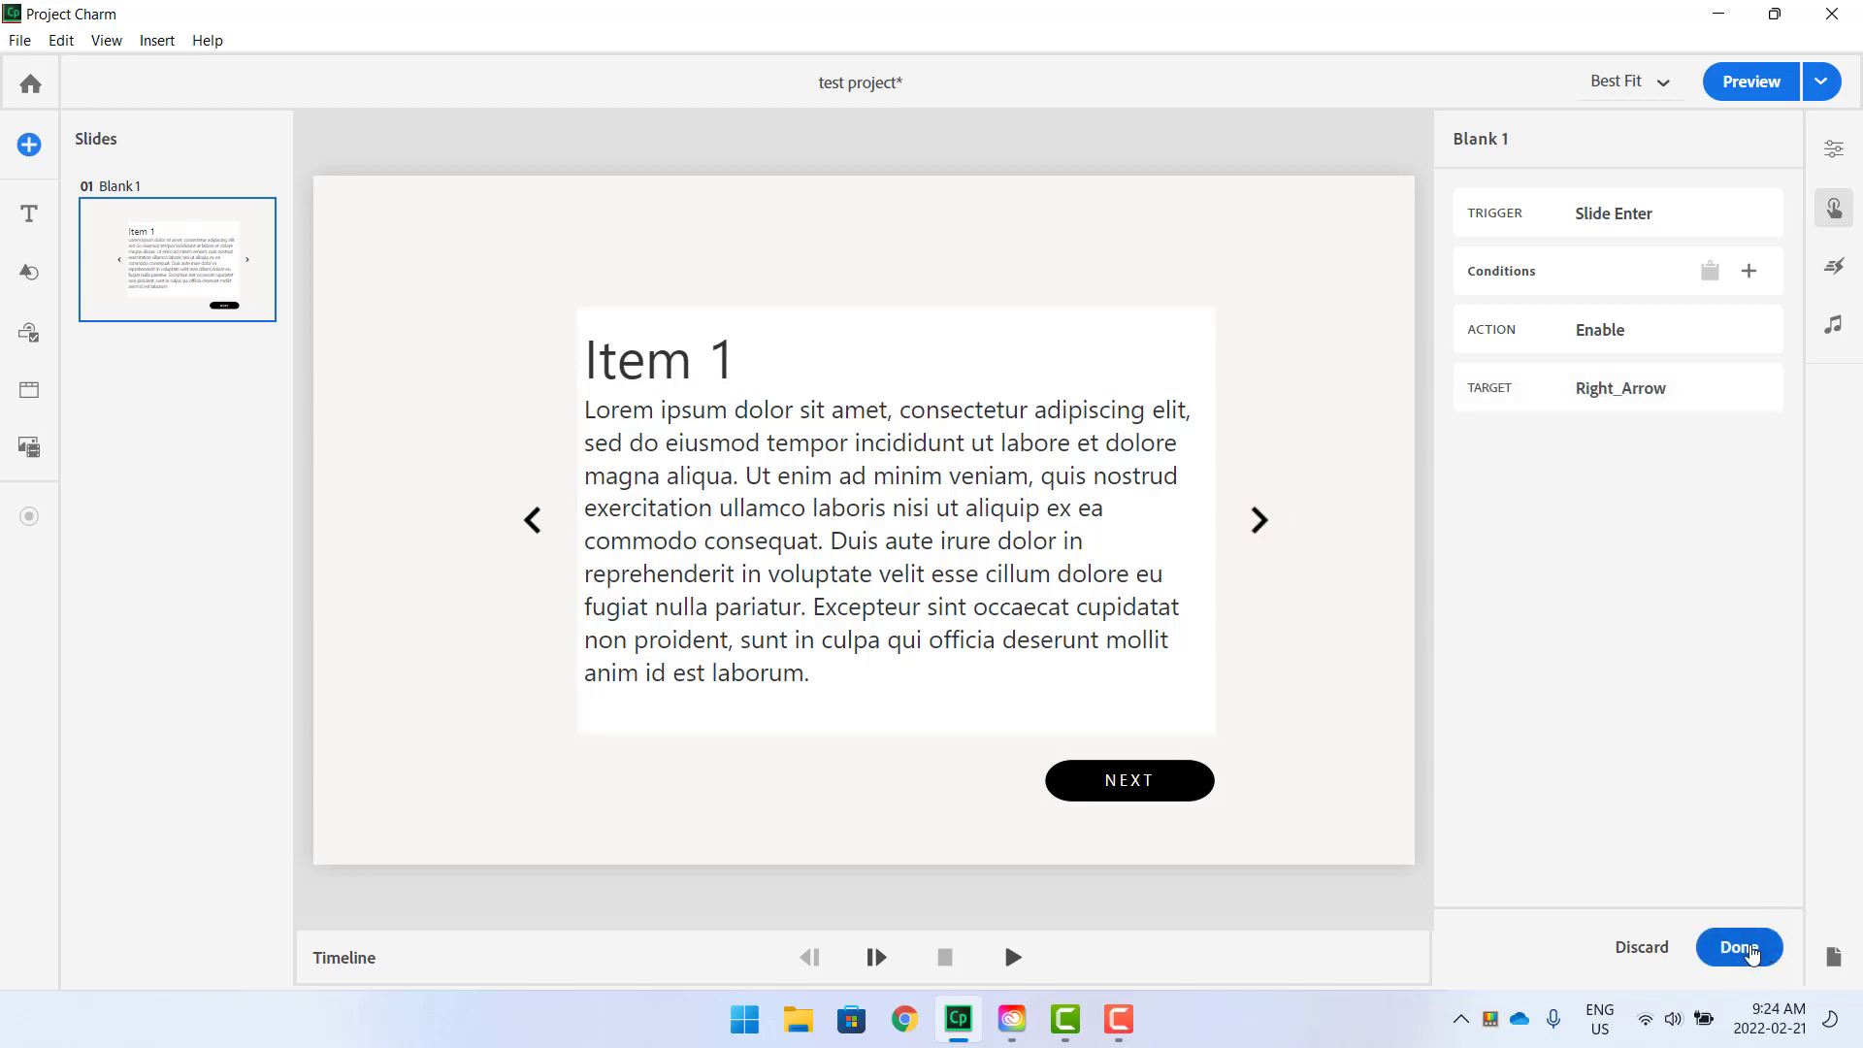
click(1750, 949)
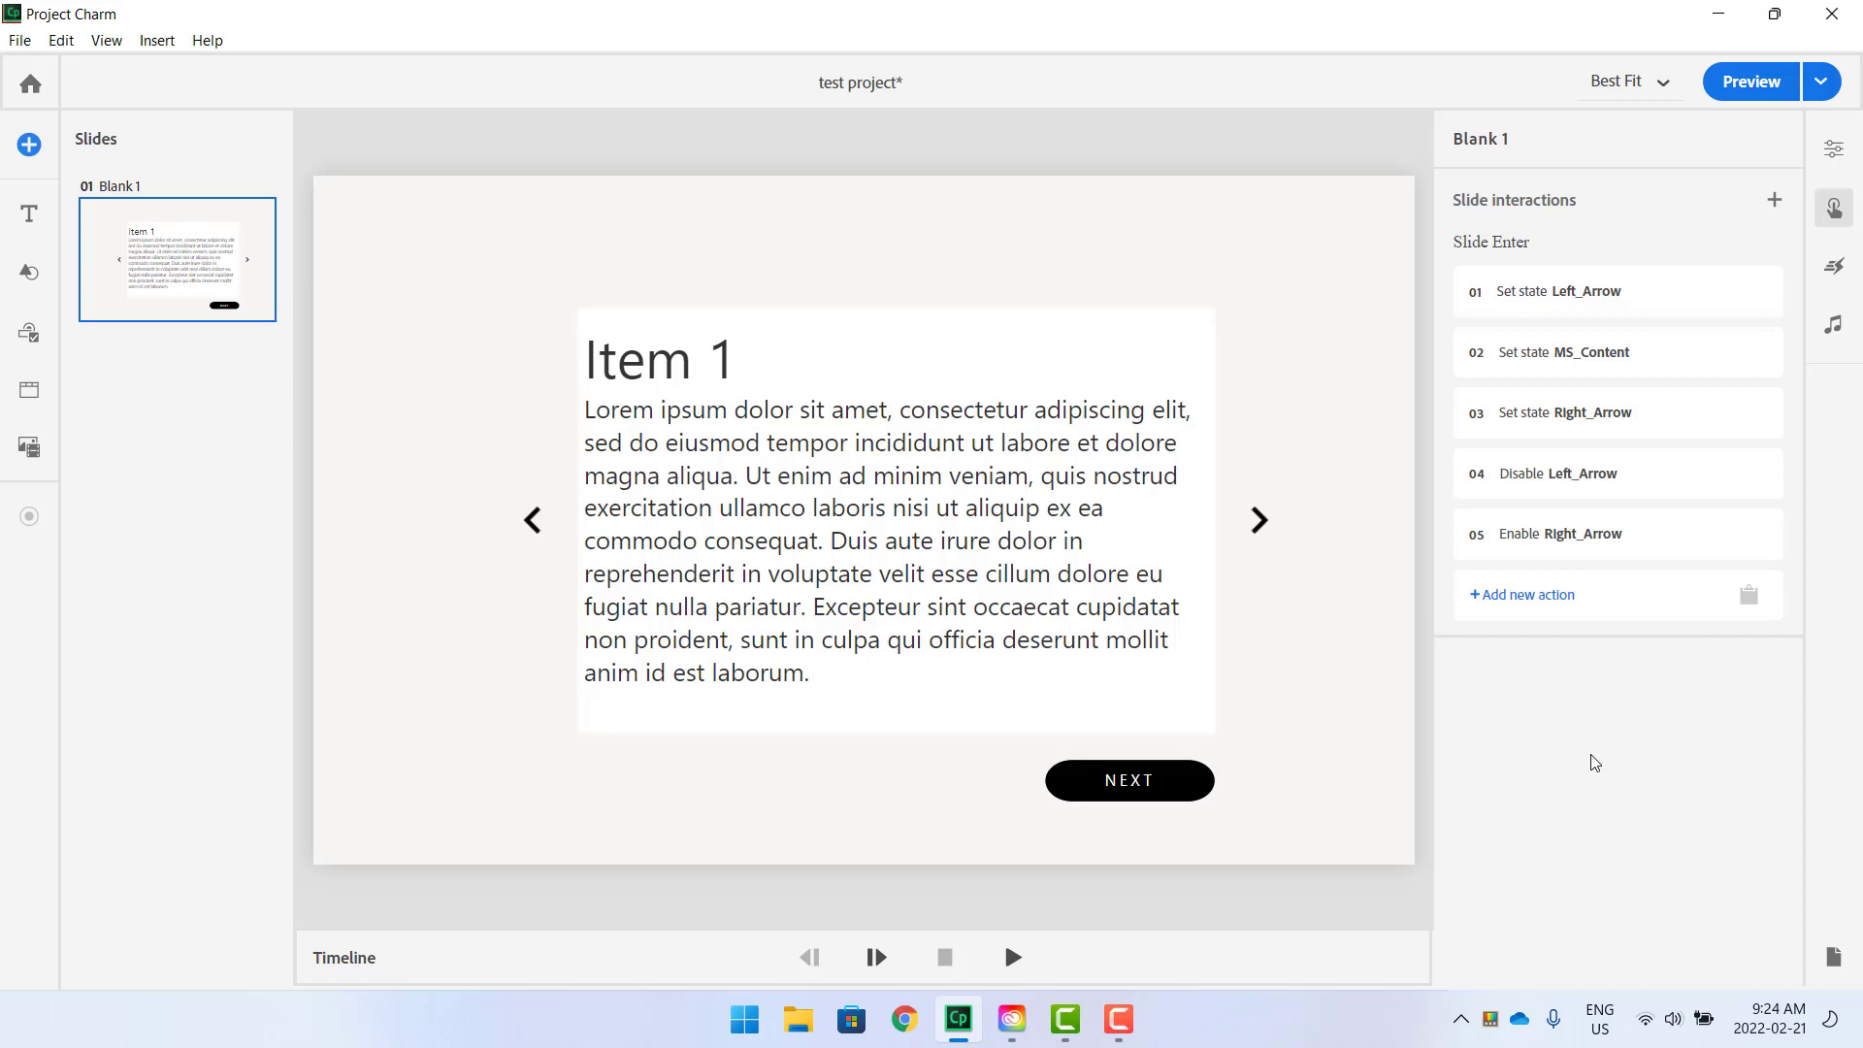
Preview the project in the browser to check the arrows' initial states, enable the prompted Adobe Acrobat extension, and close the preview.
mouse_move(1607, 287)
mouse_move(1523, 427)
click(1758, 90)
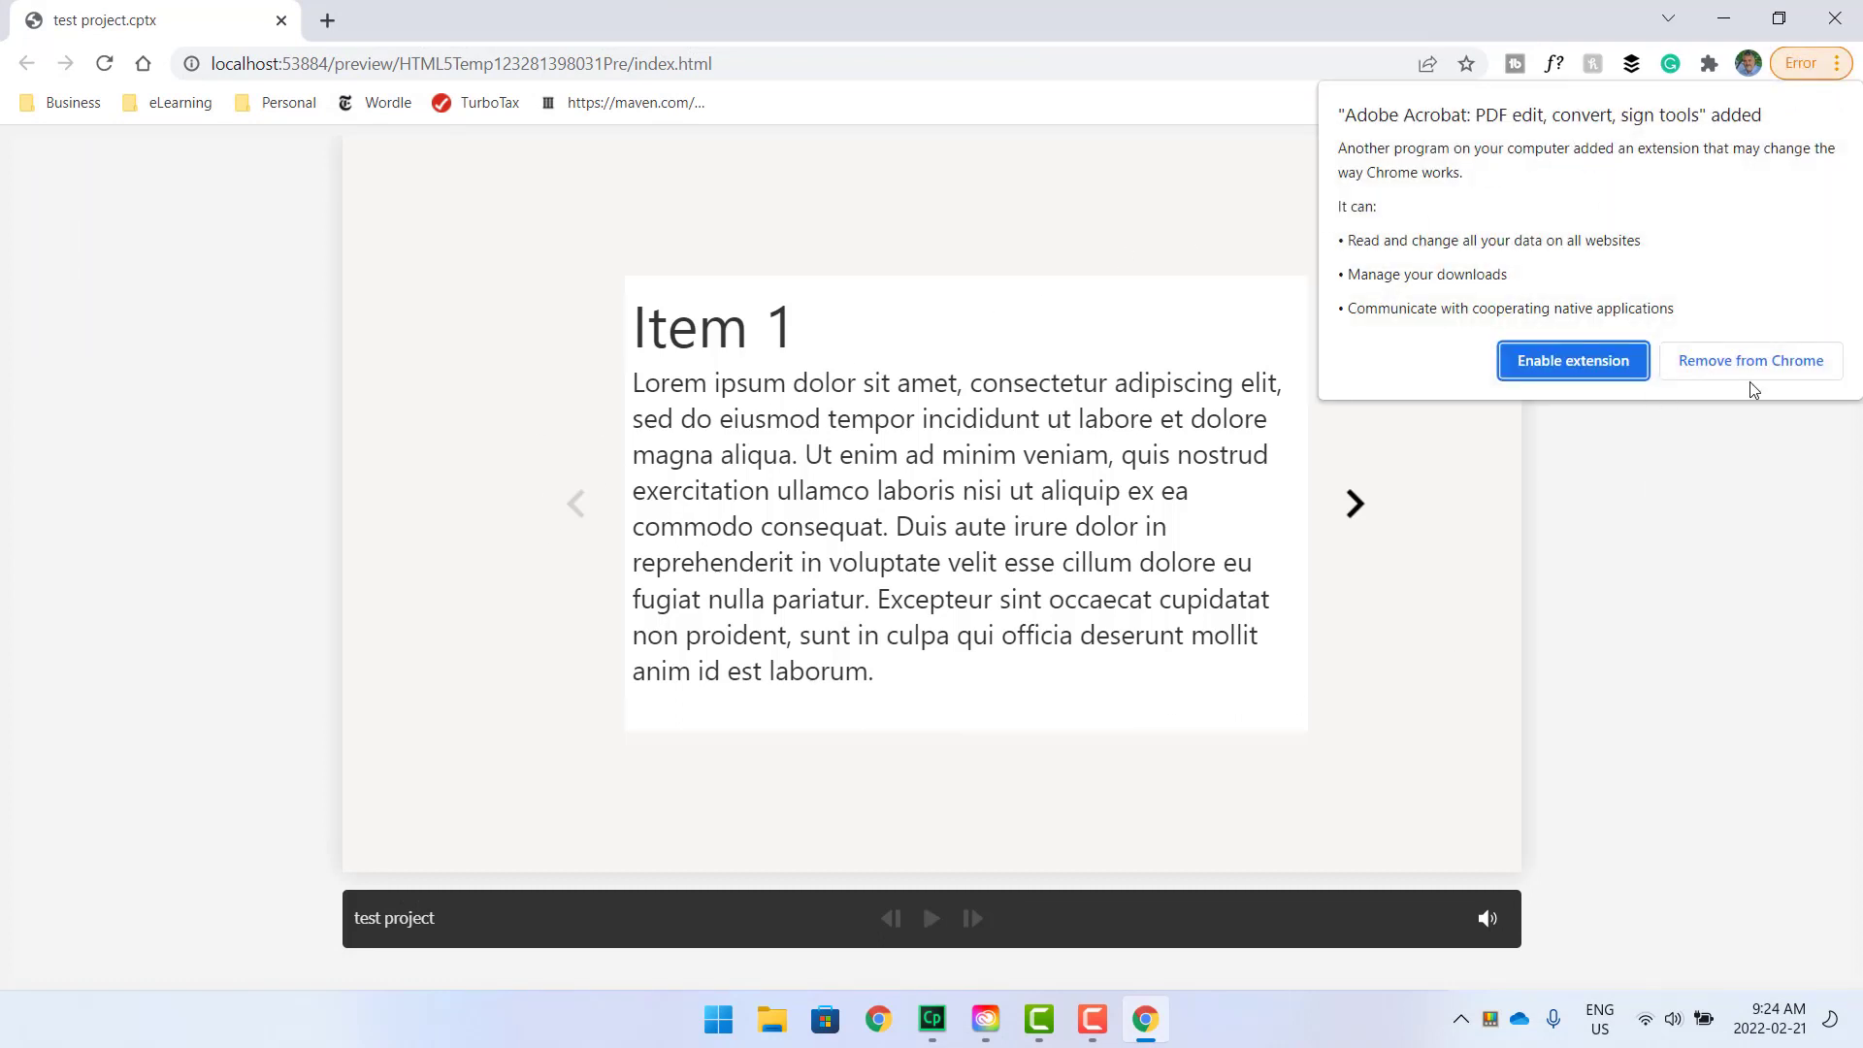
click(1599, 366)
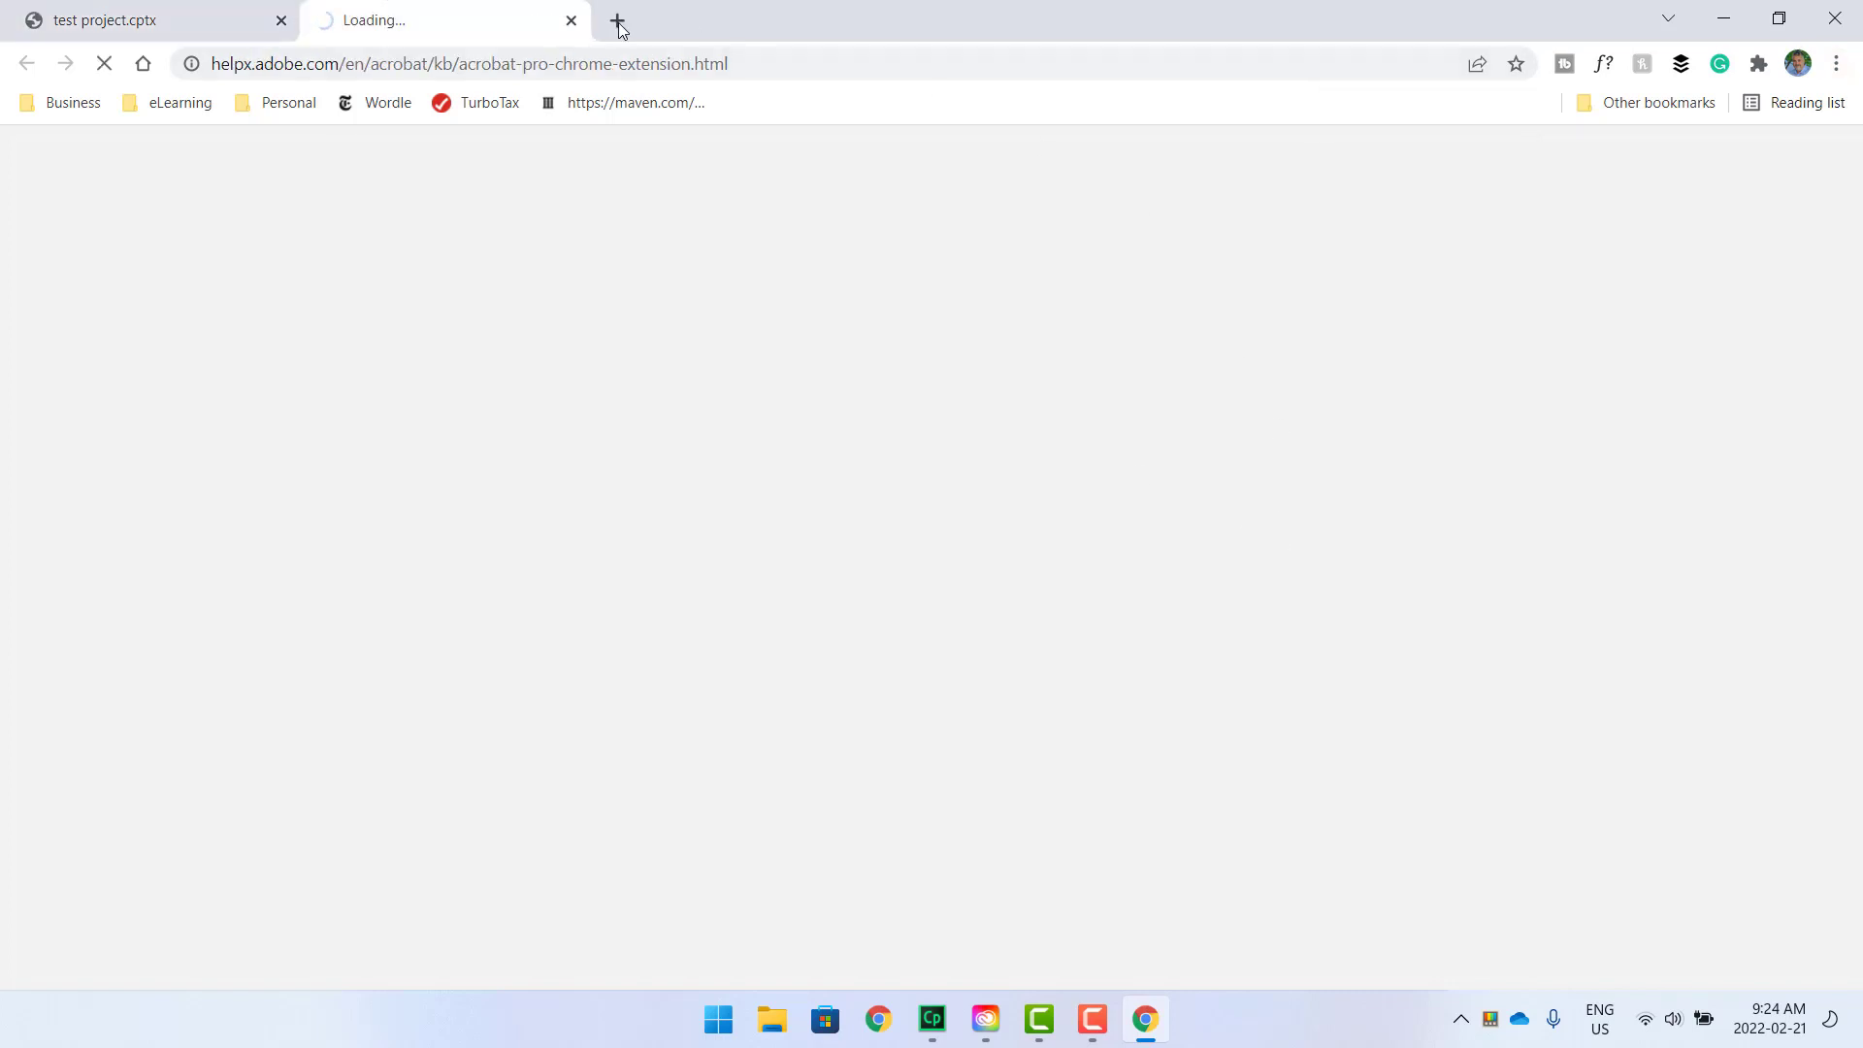
click(572, 22)
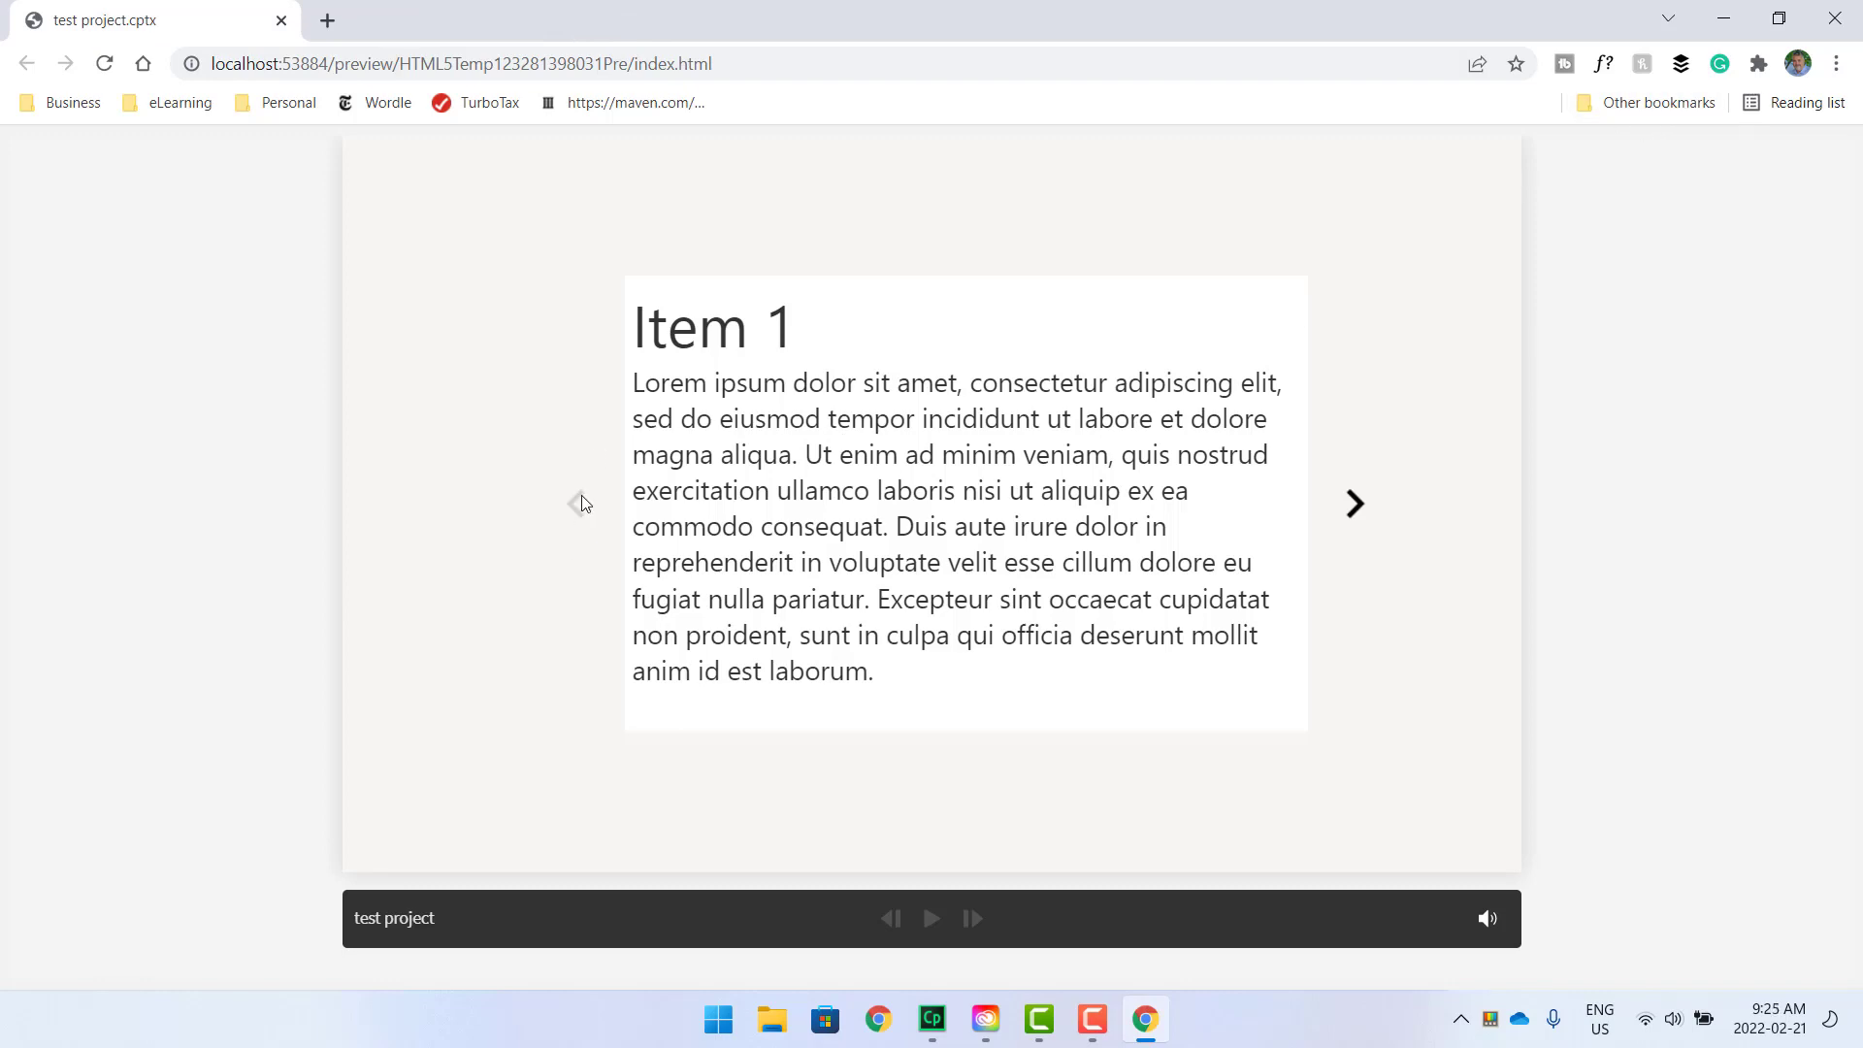
click(1834, 18)
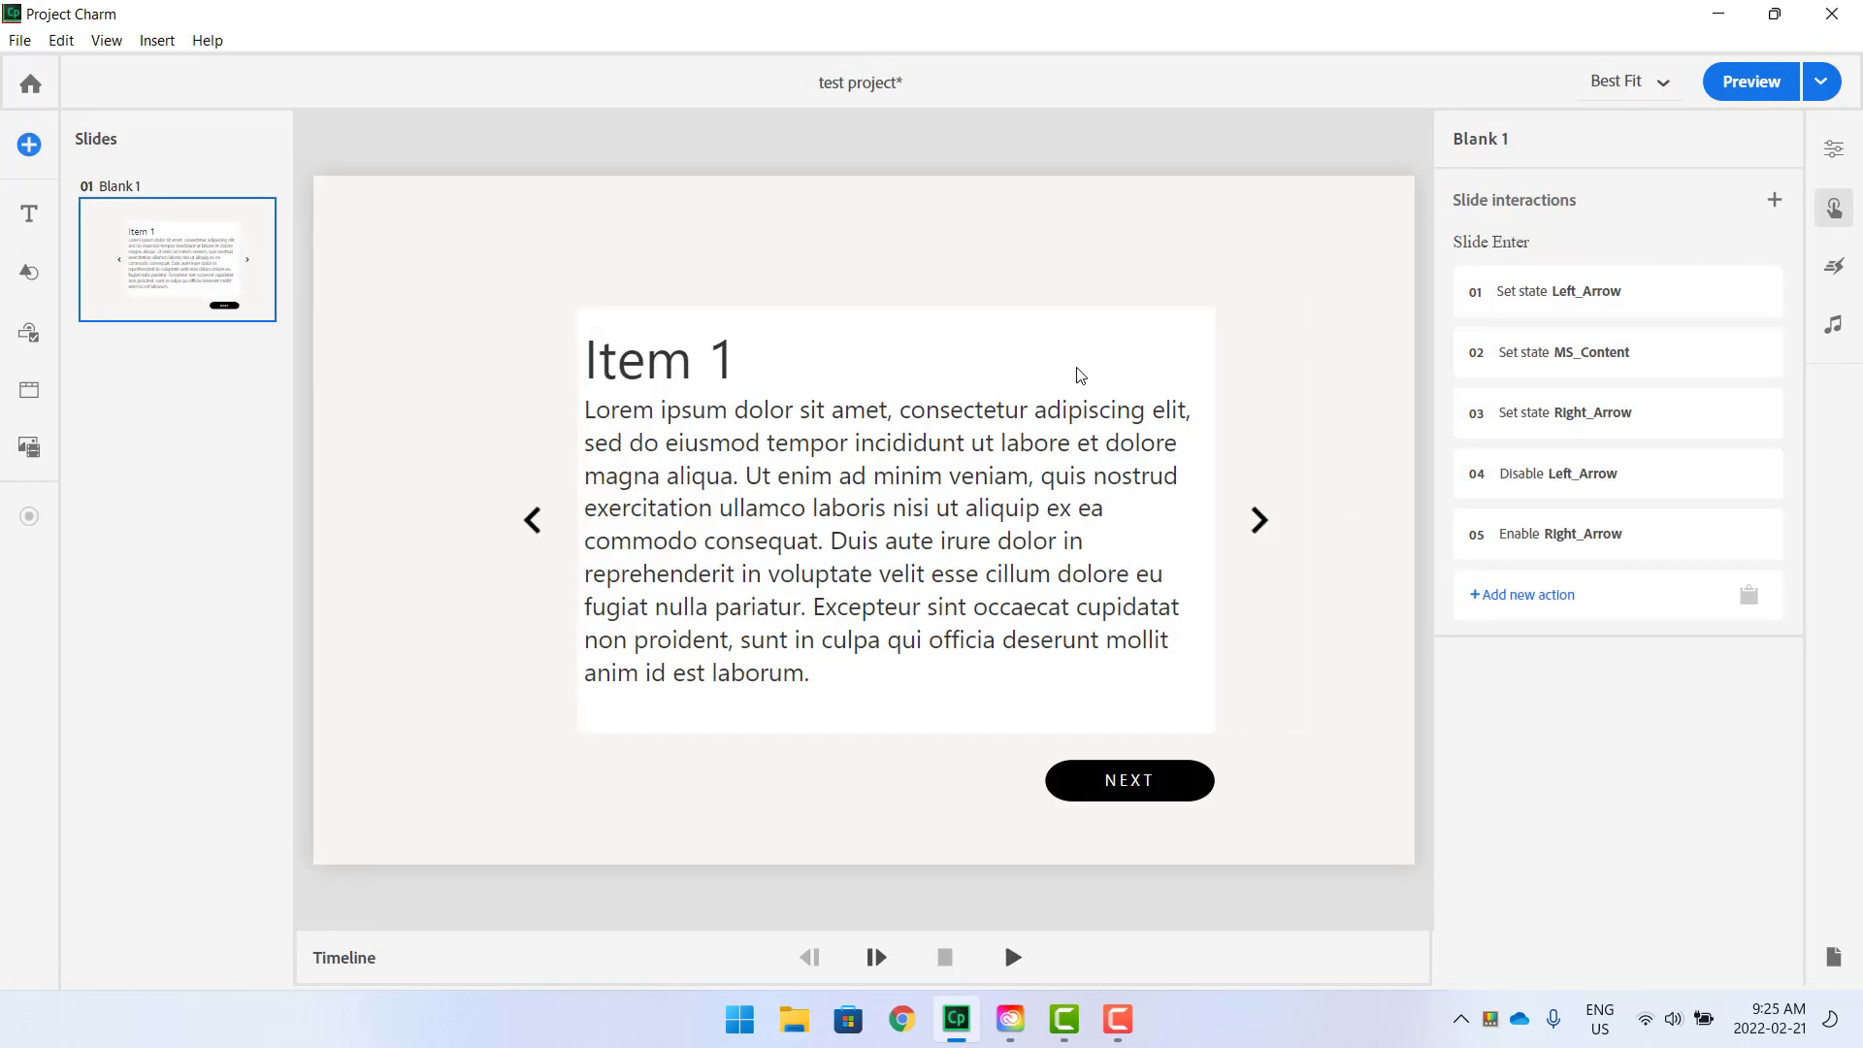
Add a Click/Tap interaction to the right arrow that adjusts the _Carousel_Position variable by adding 1.
click(1266, 521)
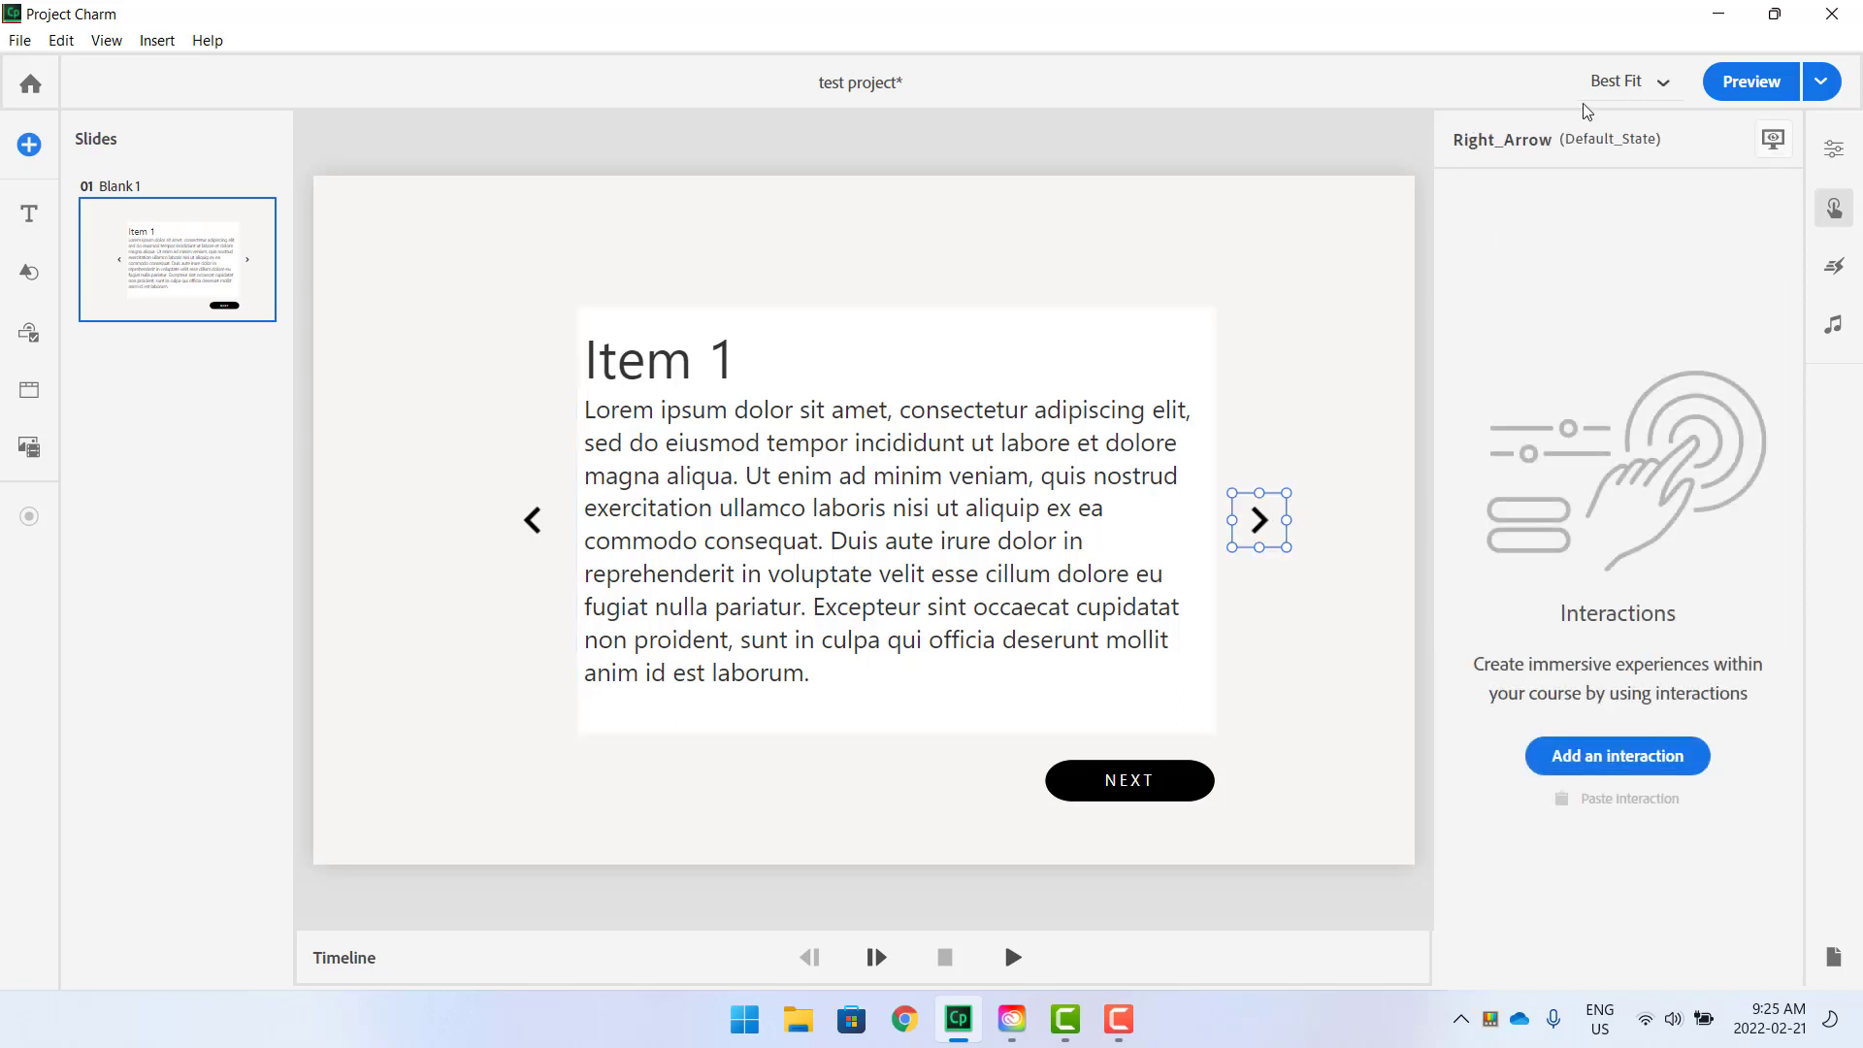
click(1626, 757)
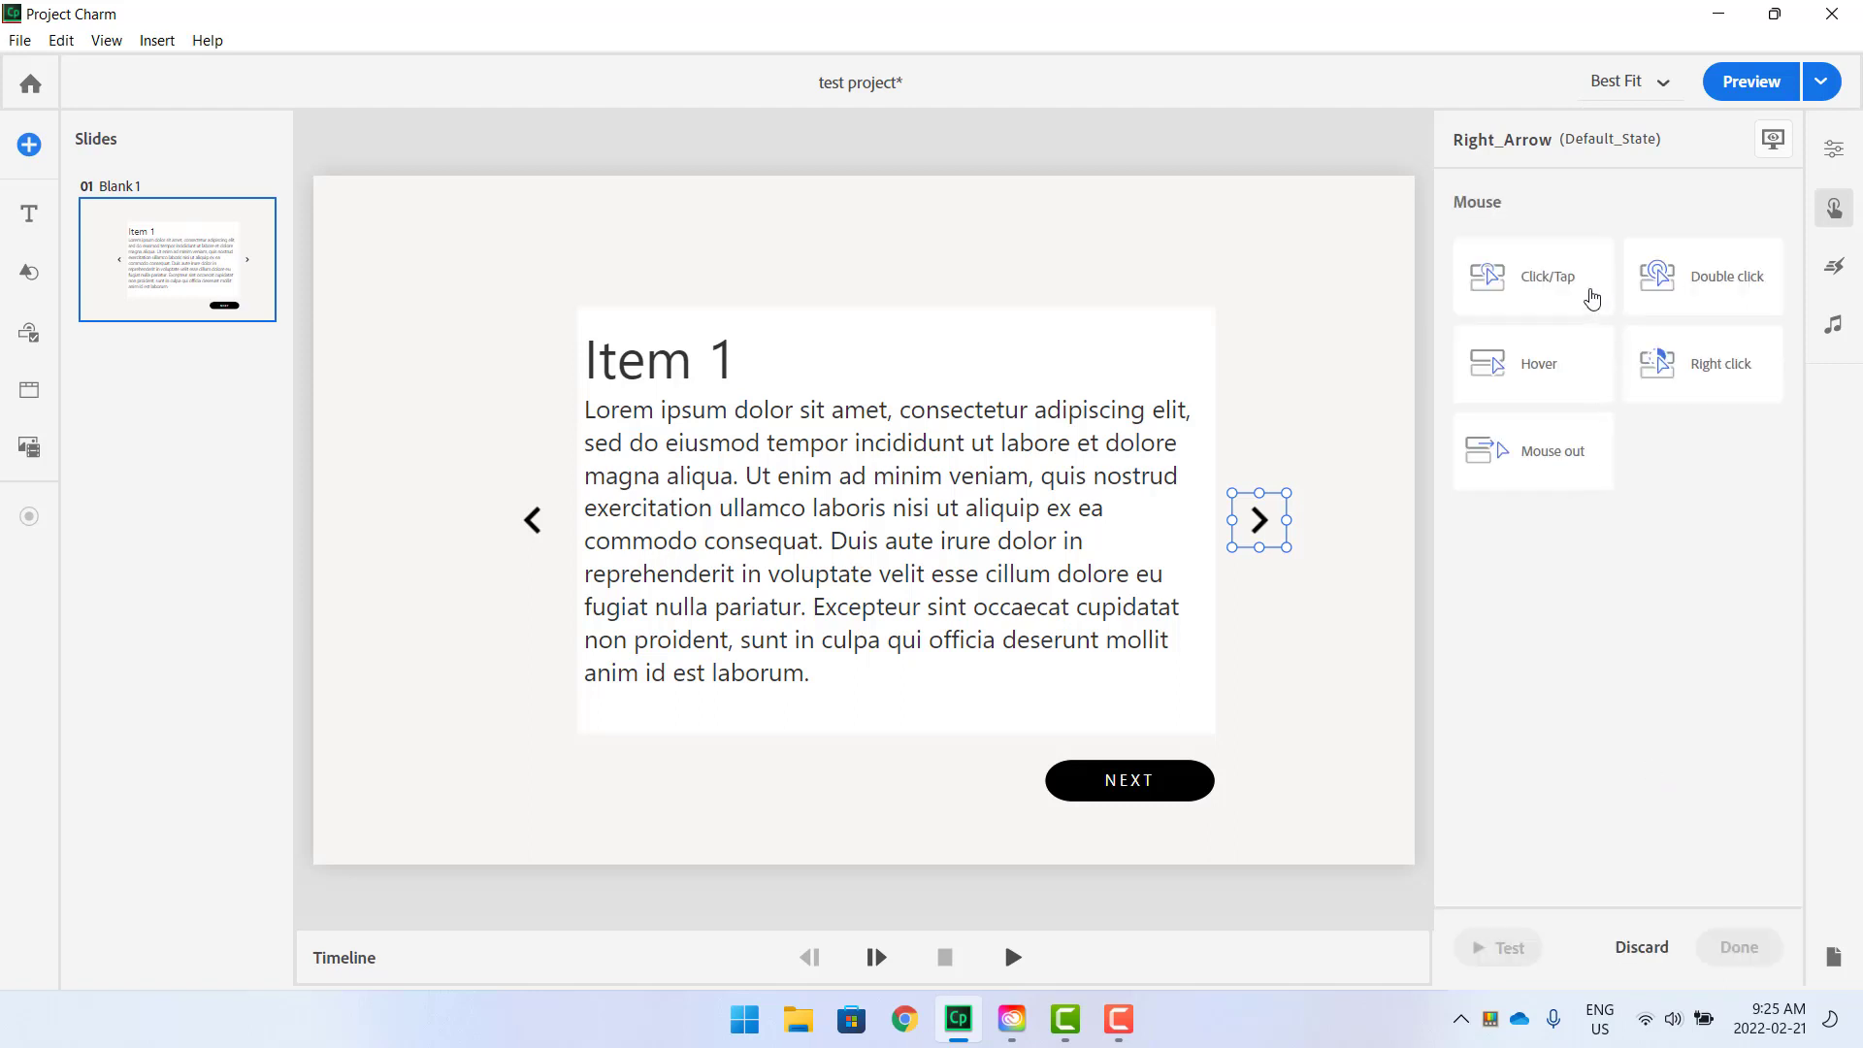
click(1530, 283)
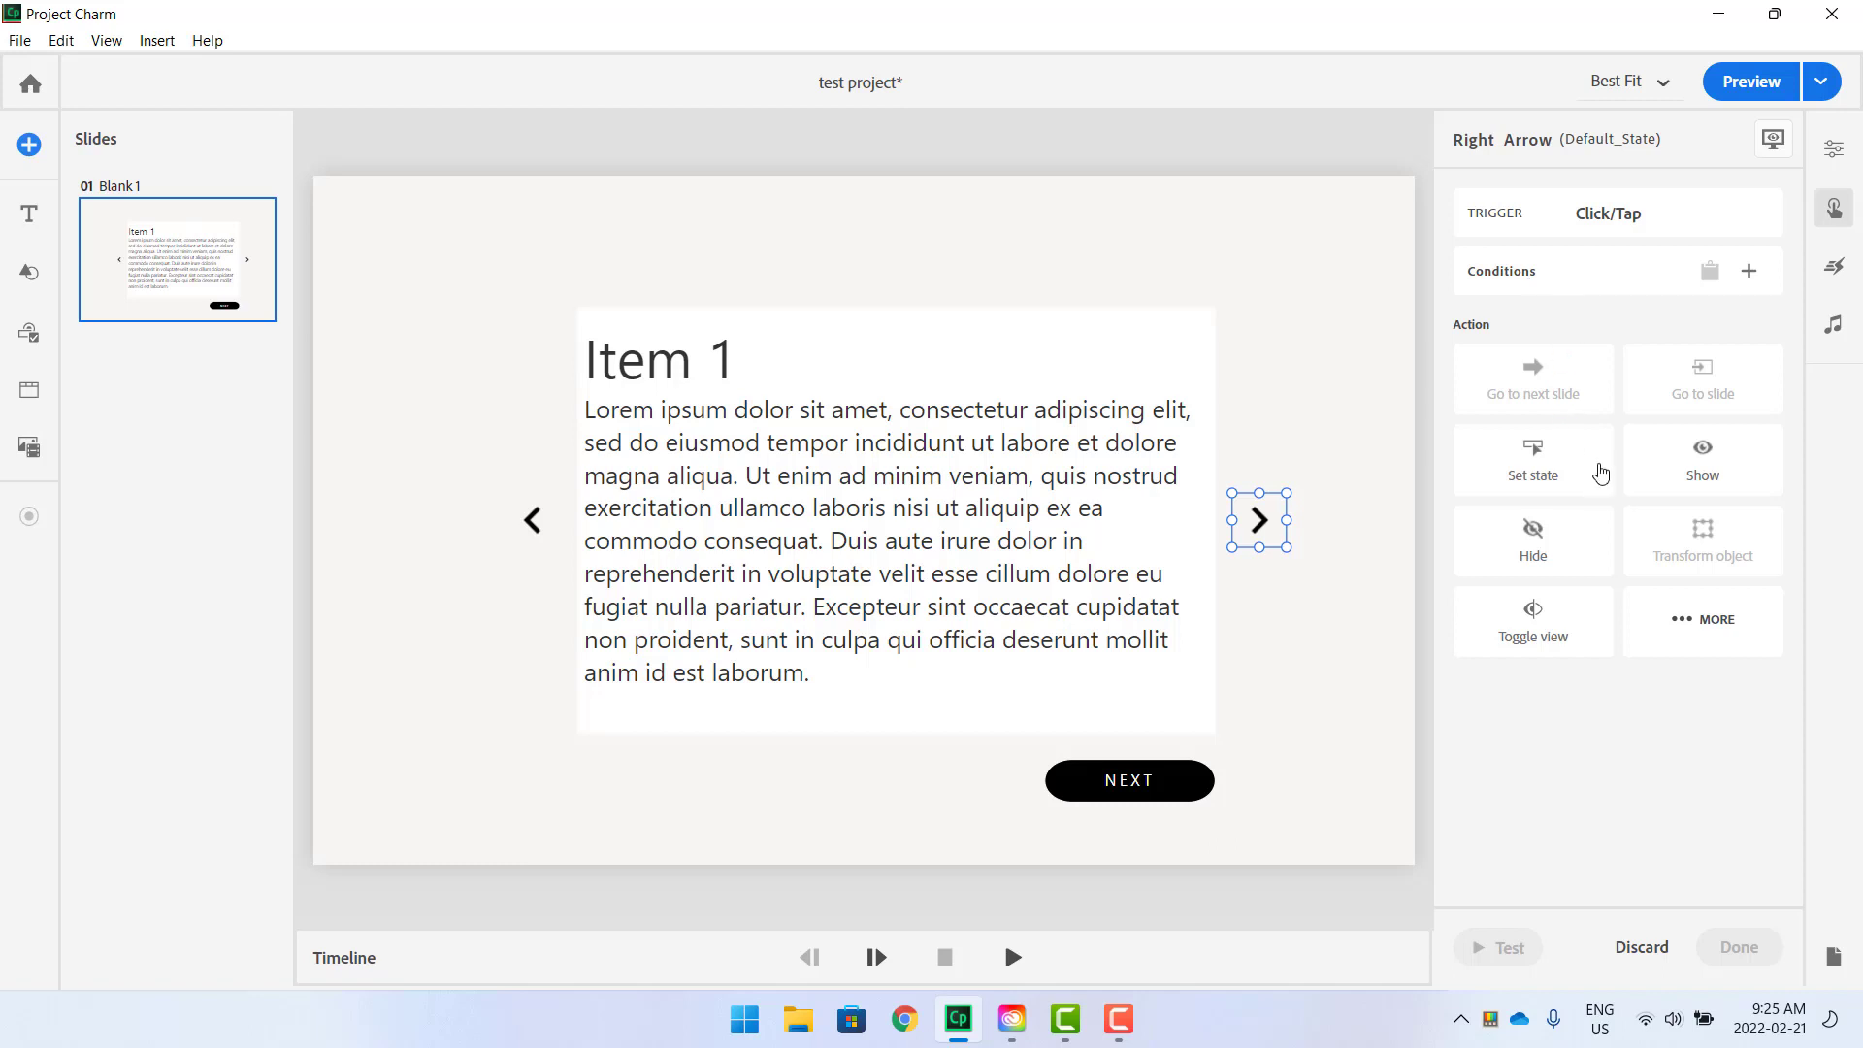
click(1707, 625)
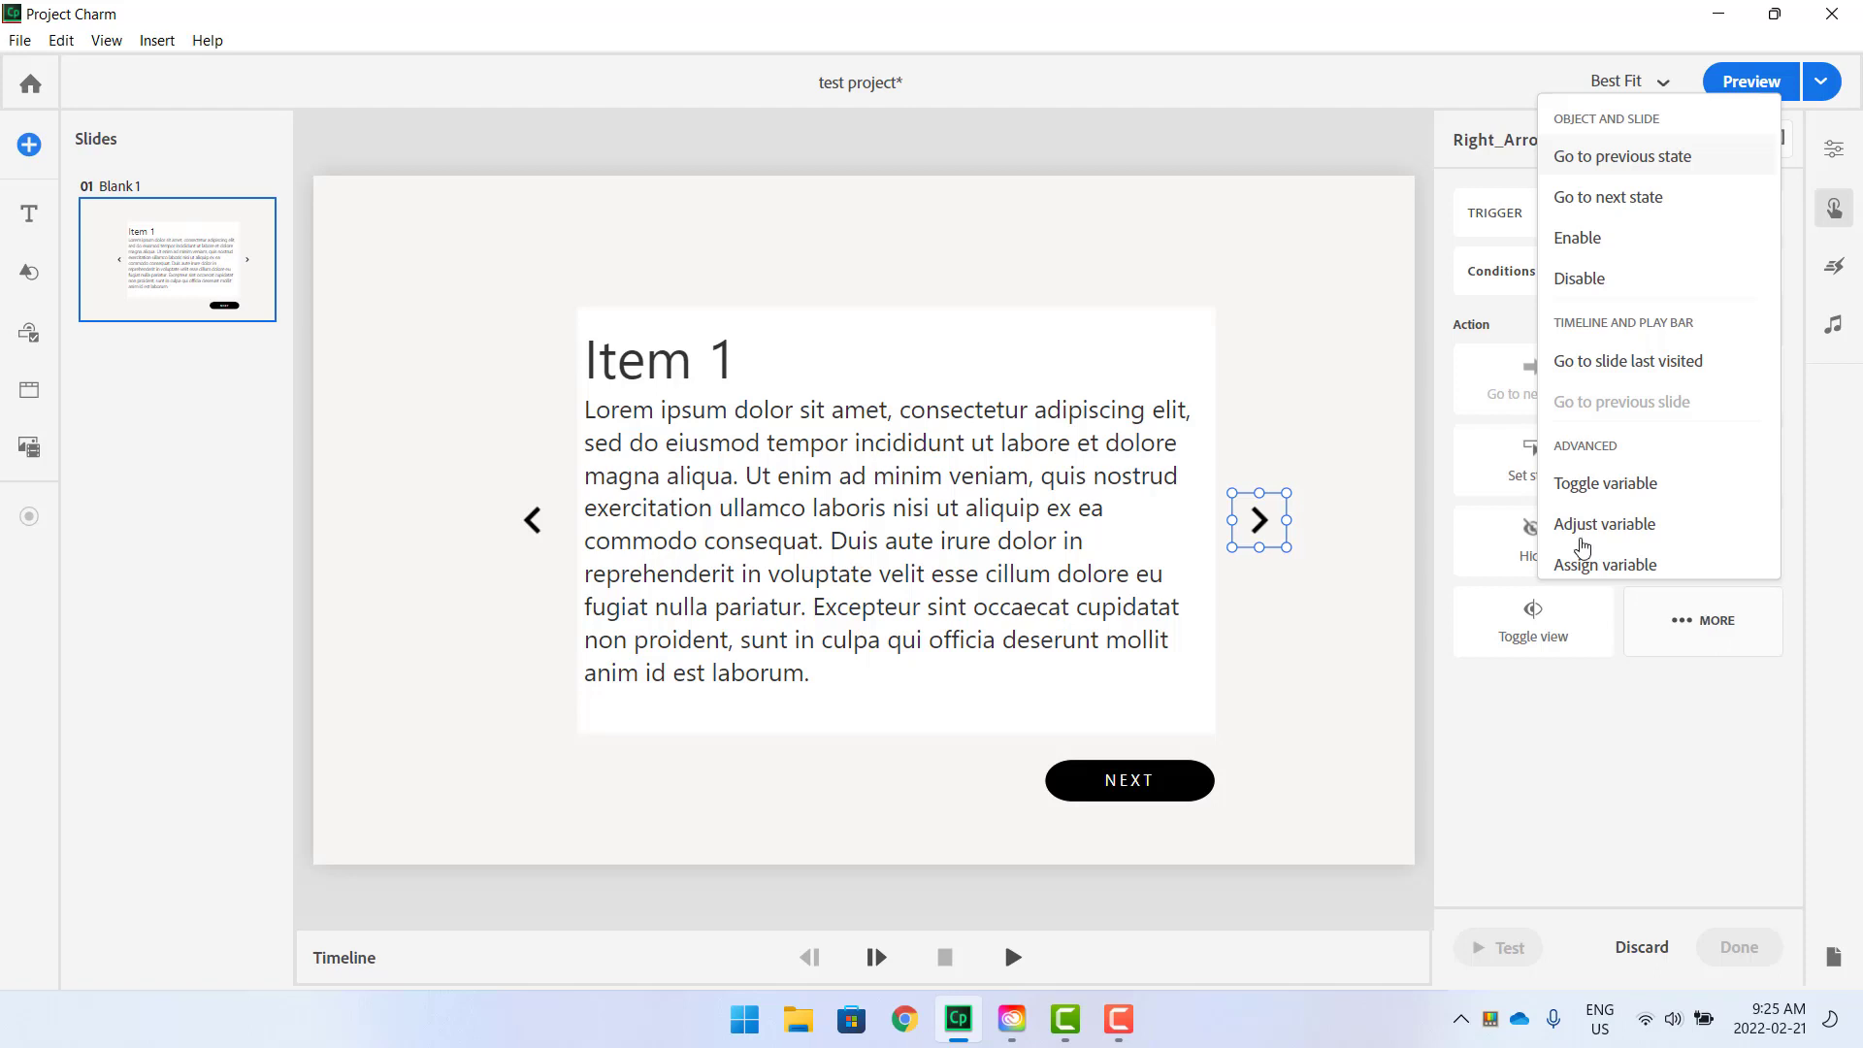
click(1624, 530)
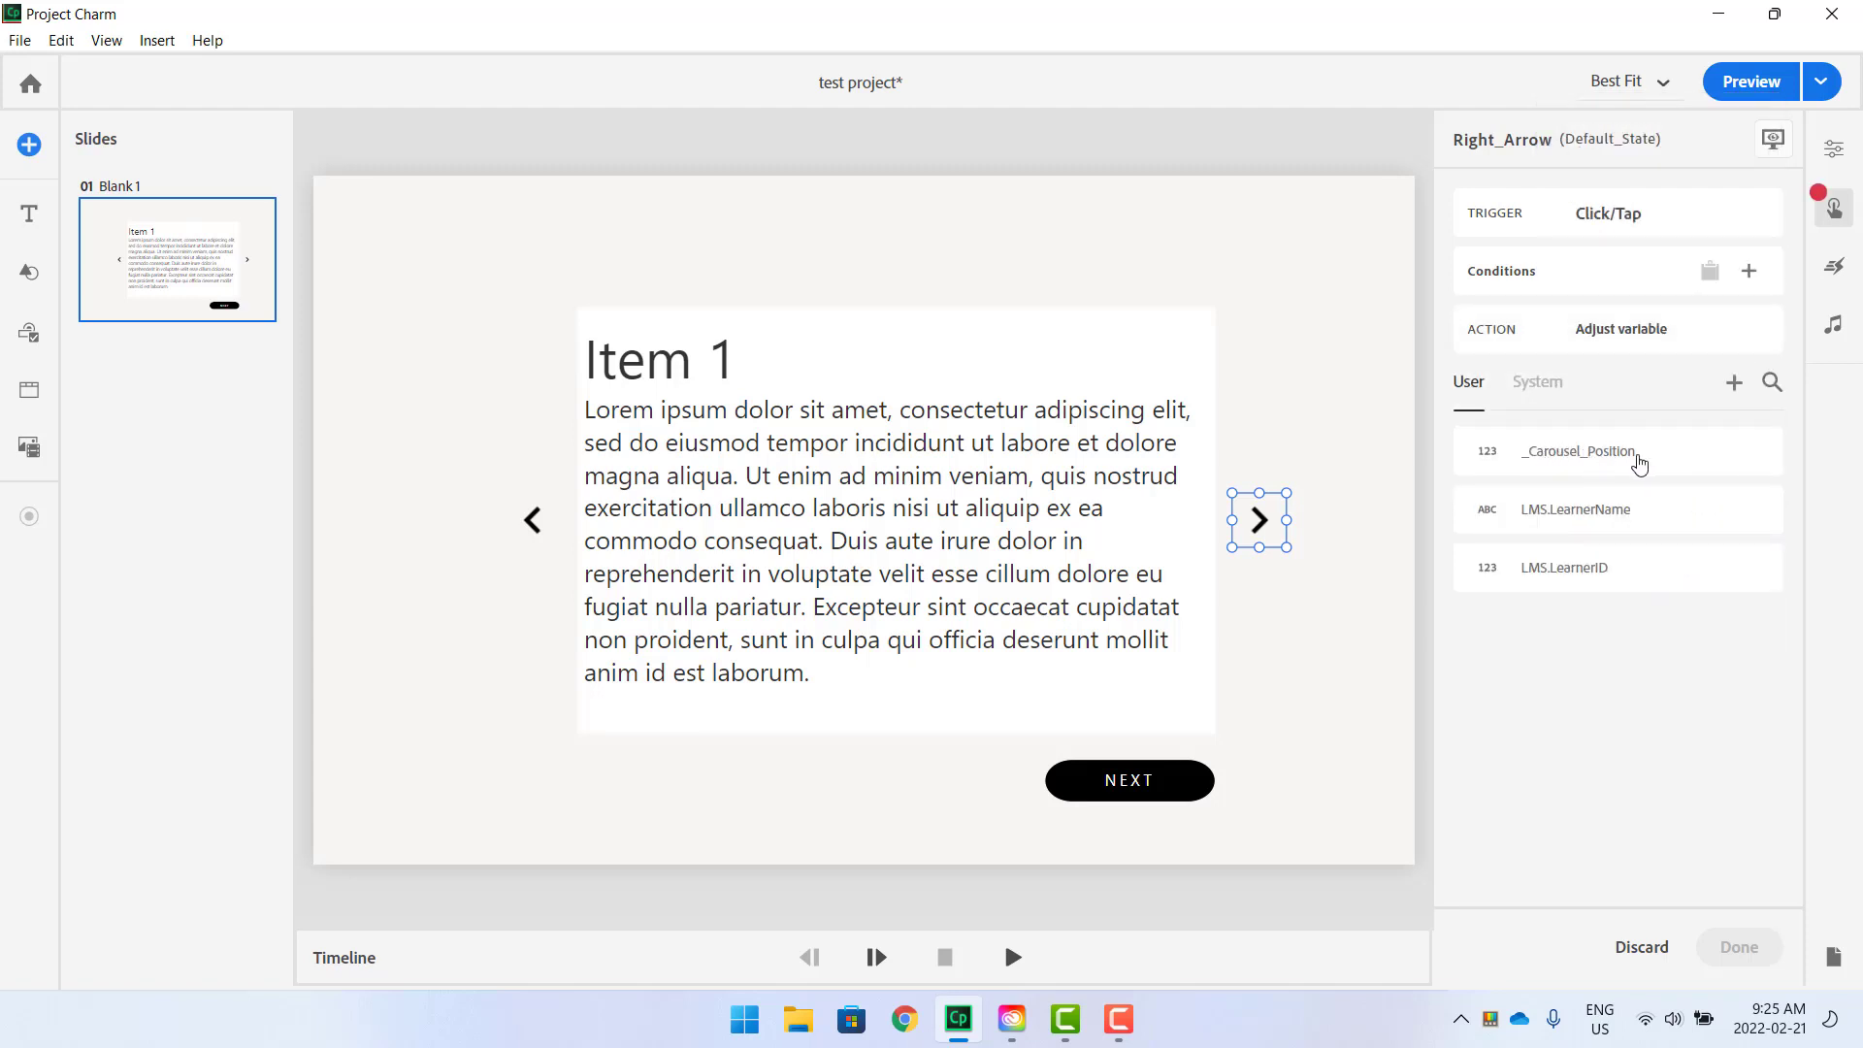
click(1599, 453)
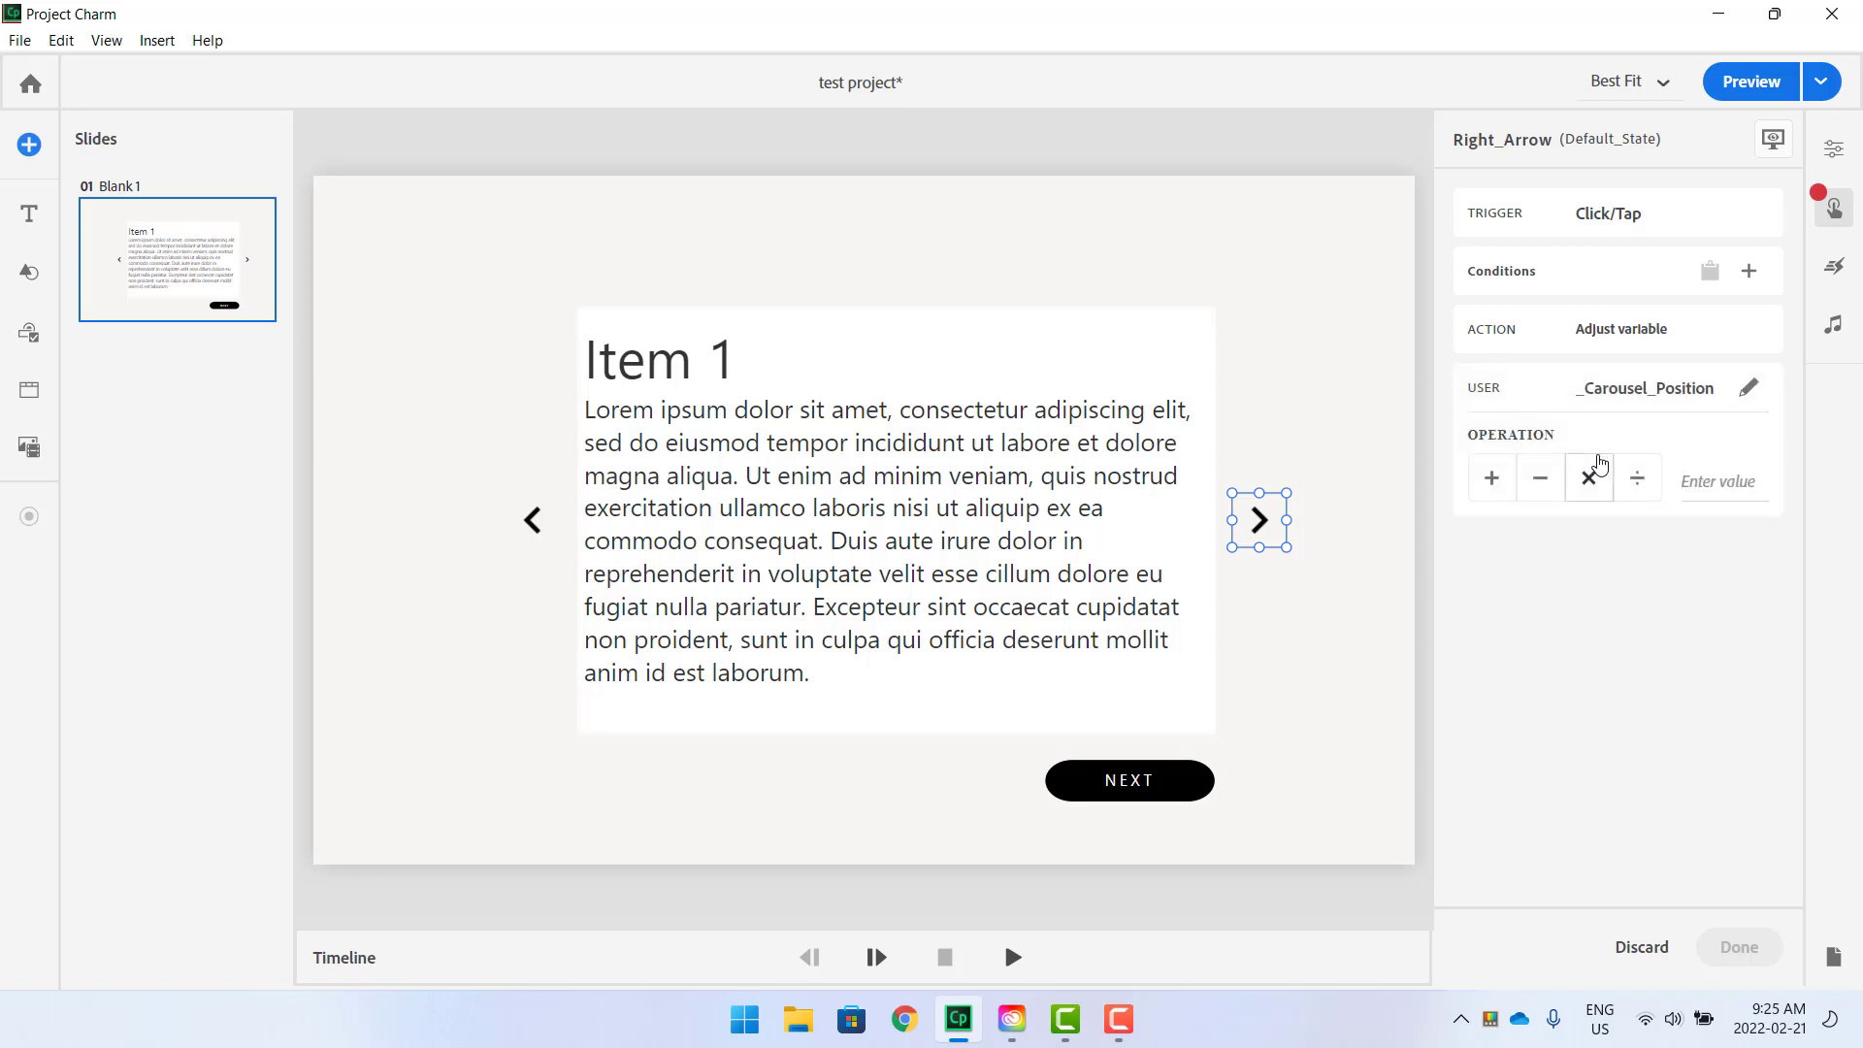
click(1488, 485)
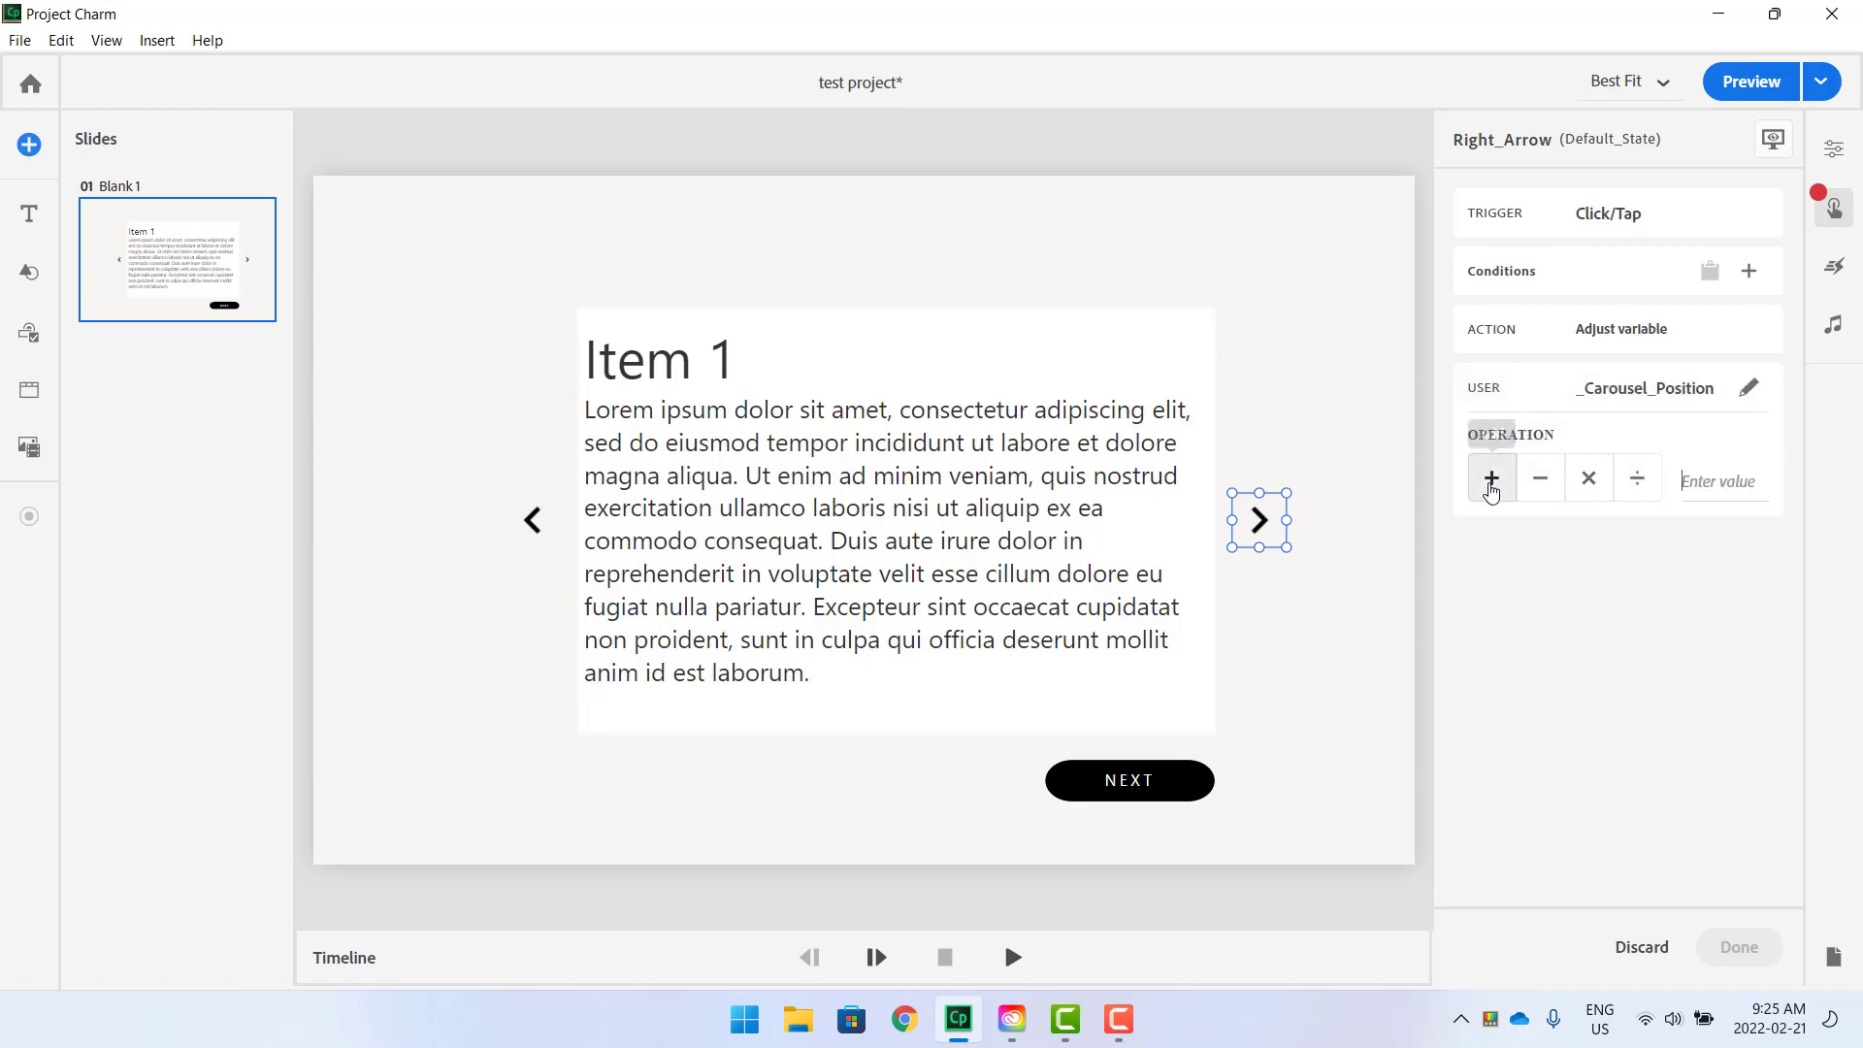
click(1725, 495)
text(1)
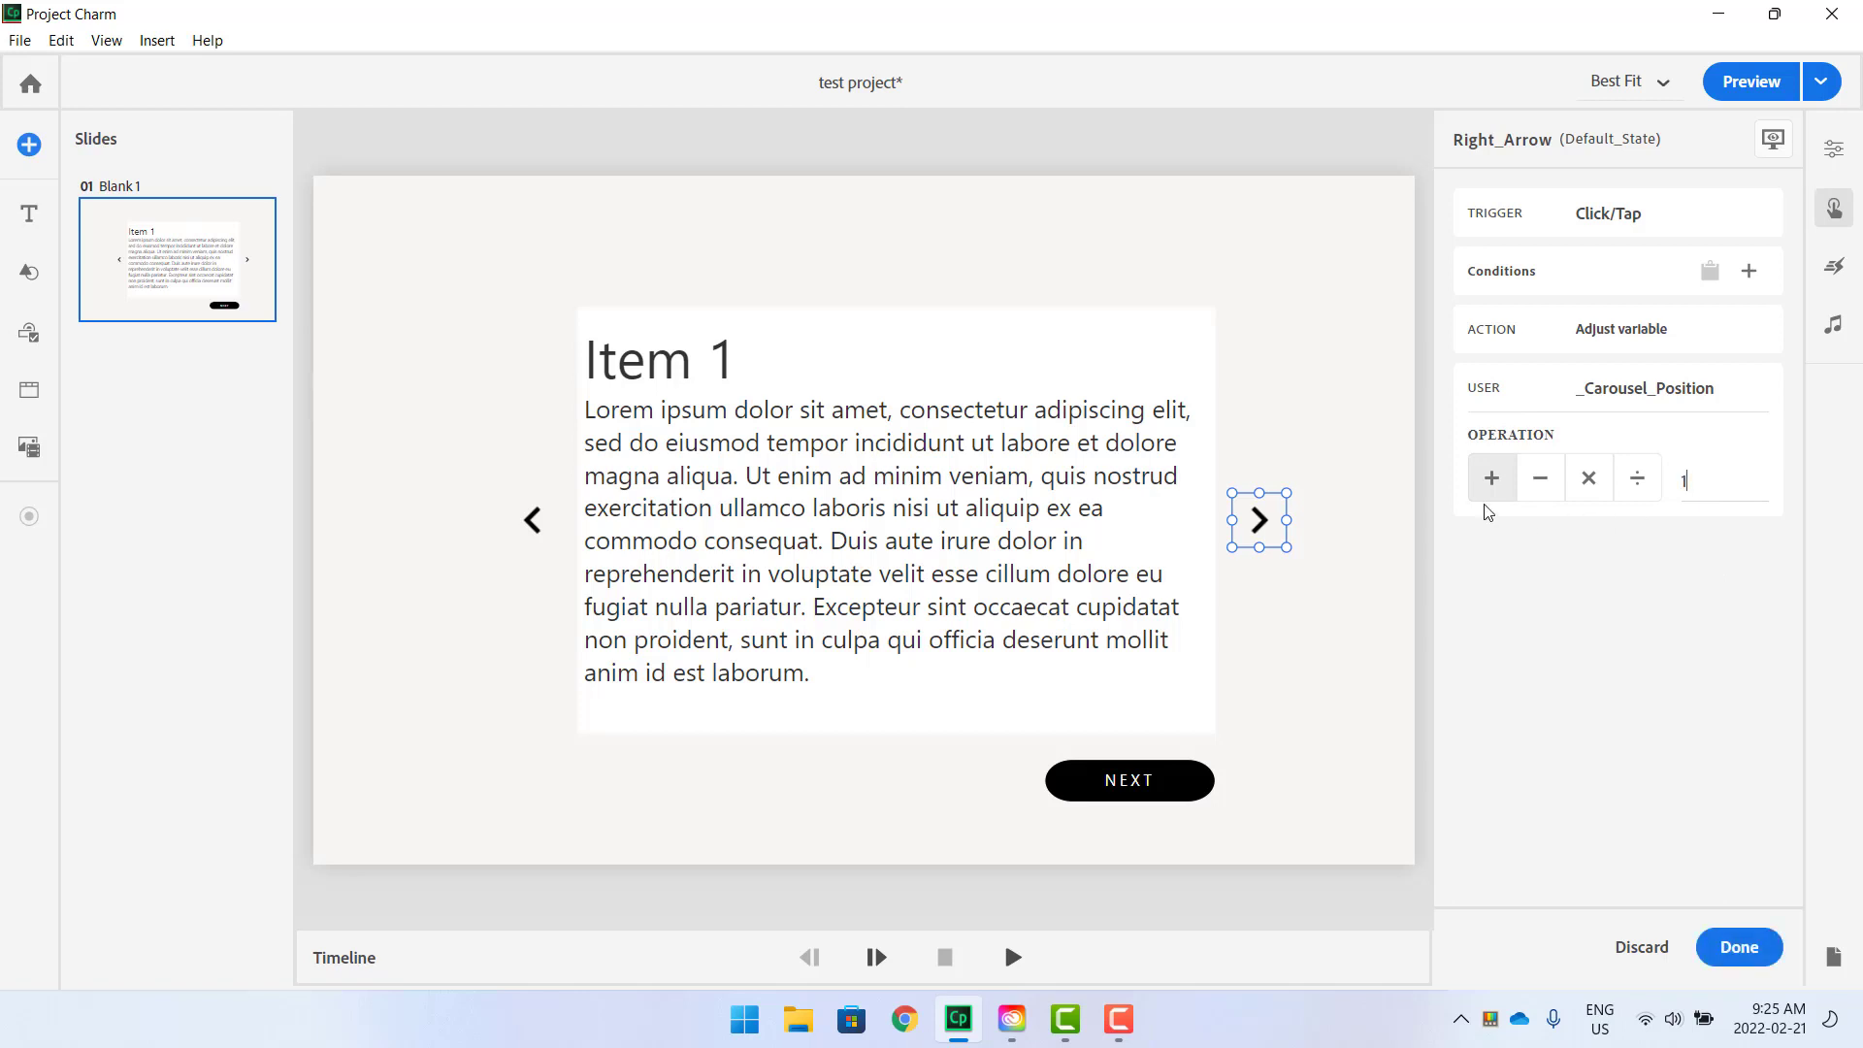
click(1737, 946)
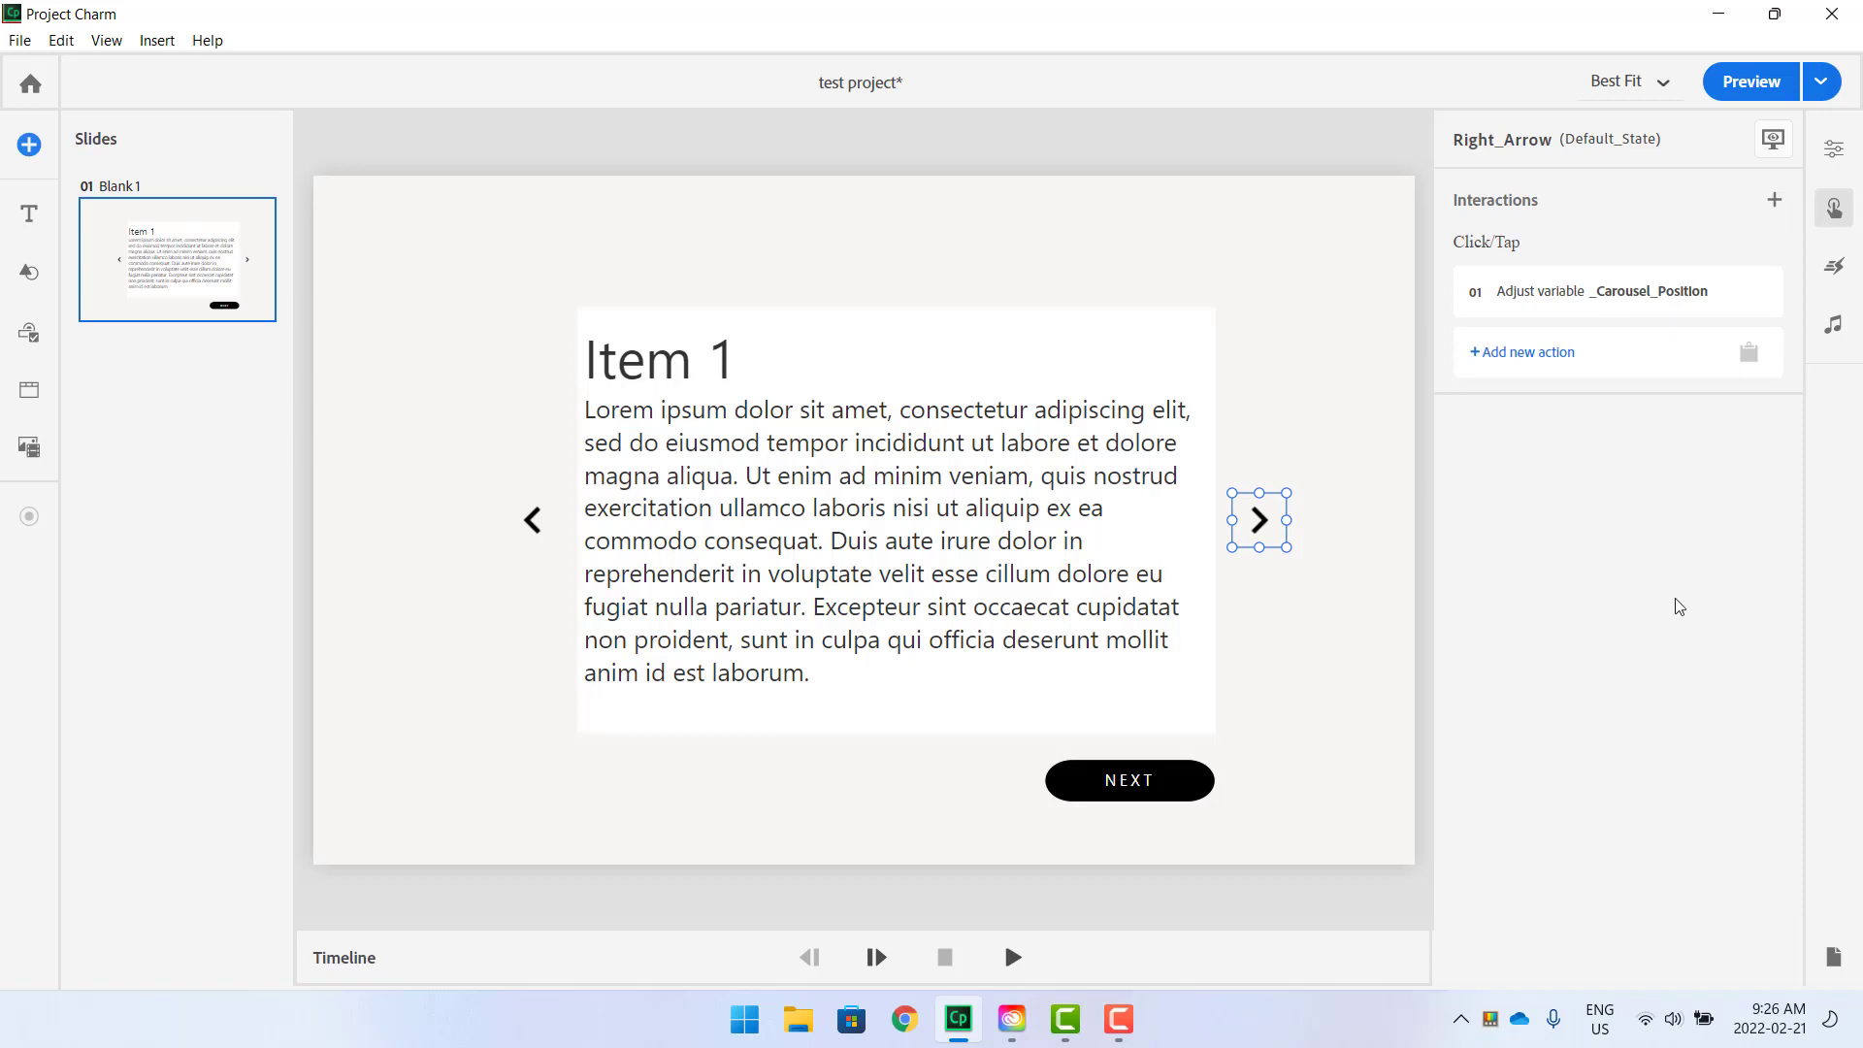
click(1507, 354)
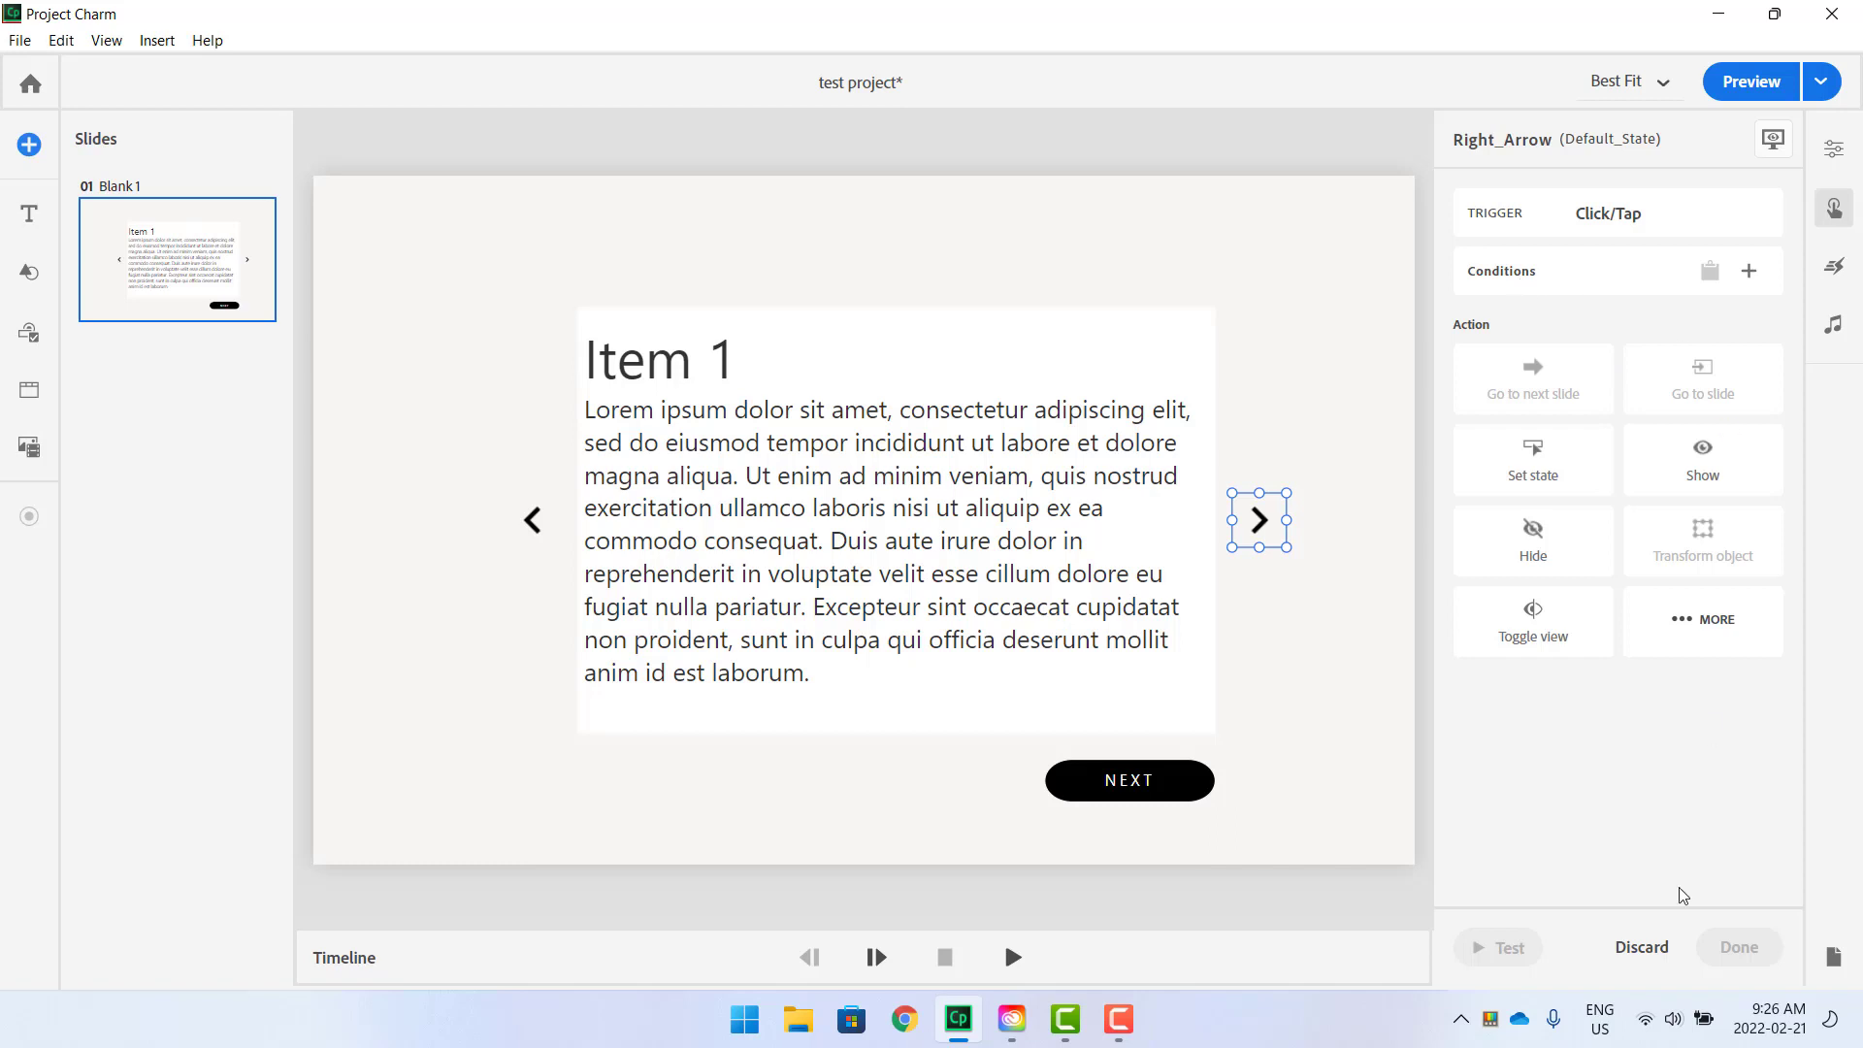
click(1641, 947)
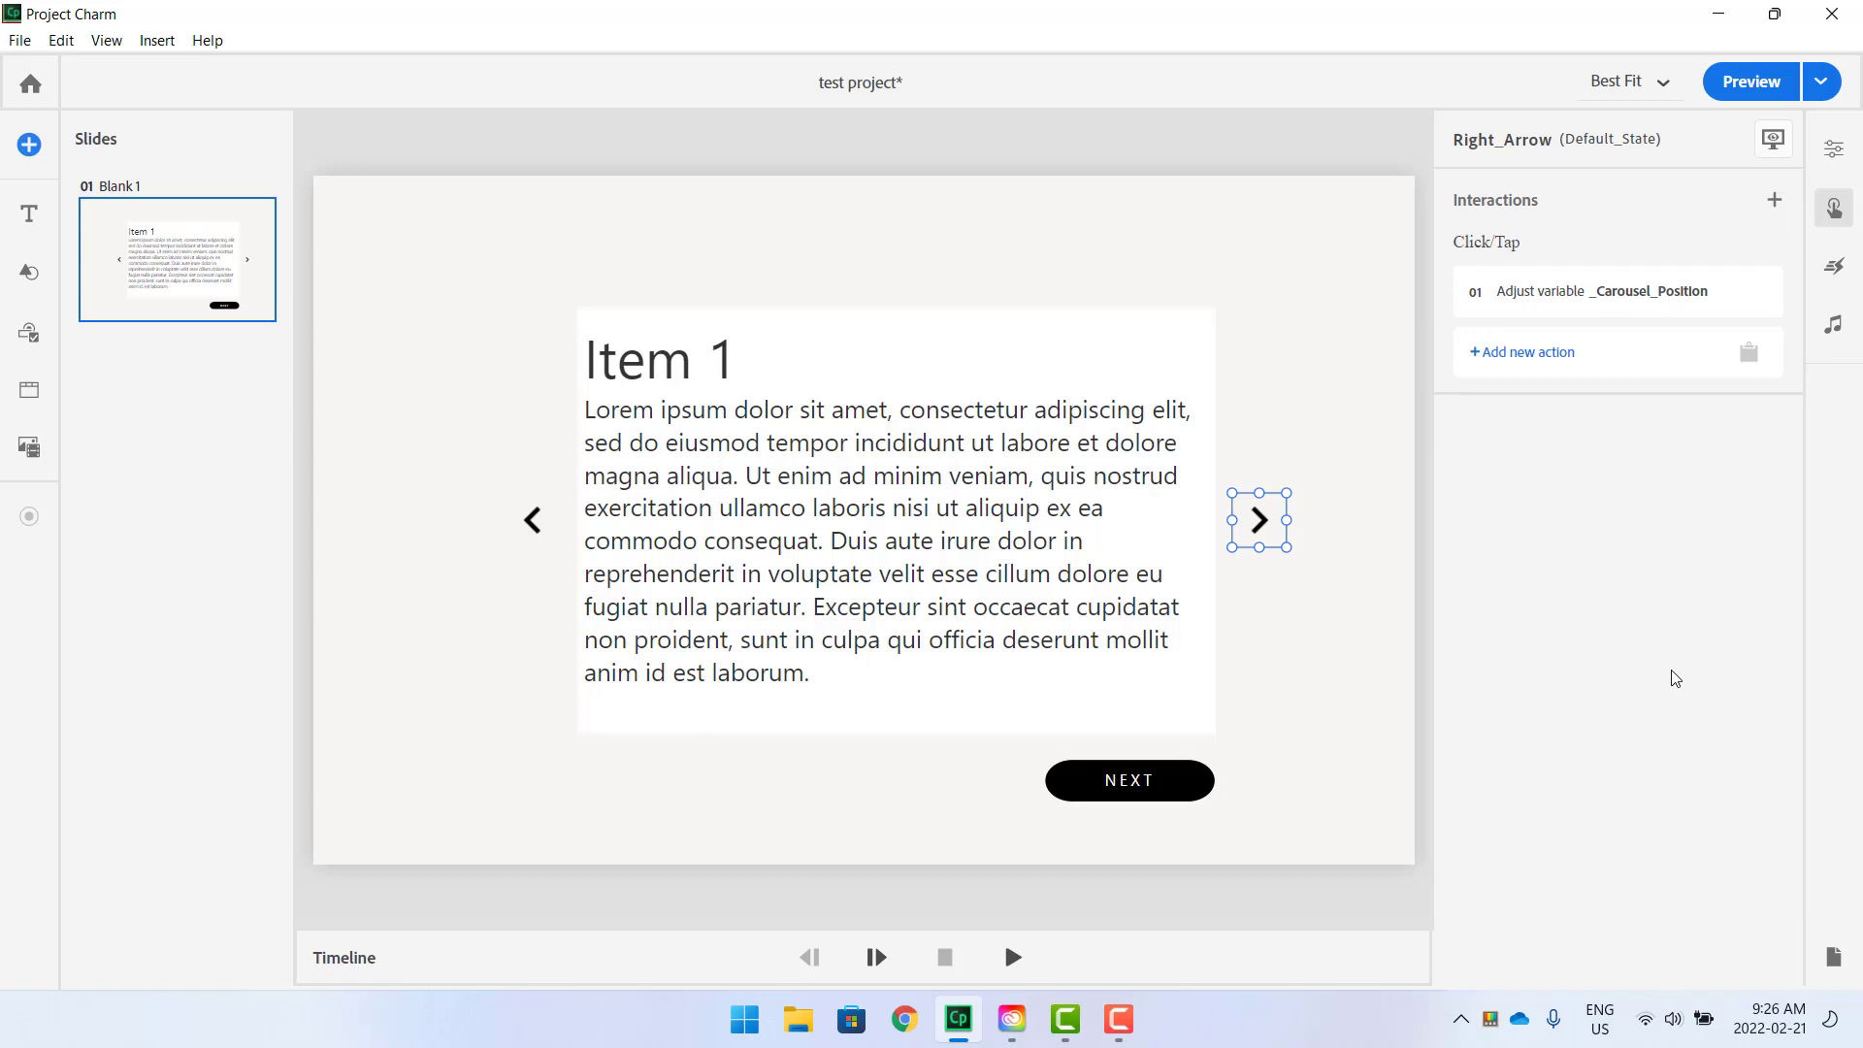
click(1774, 200)
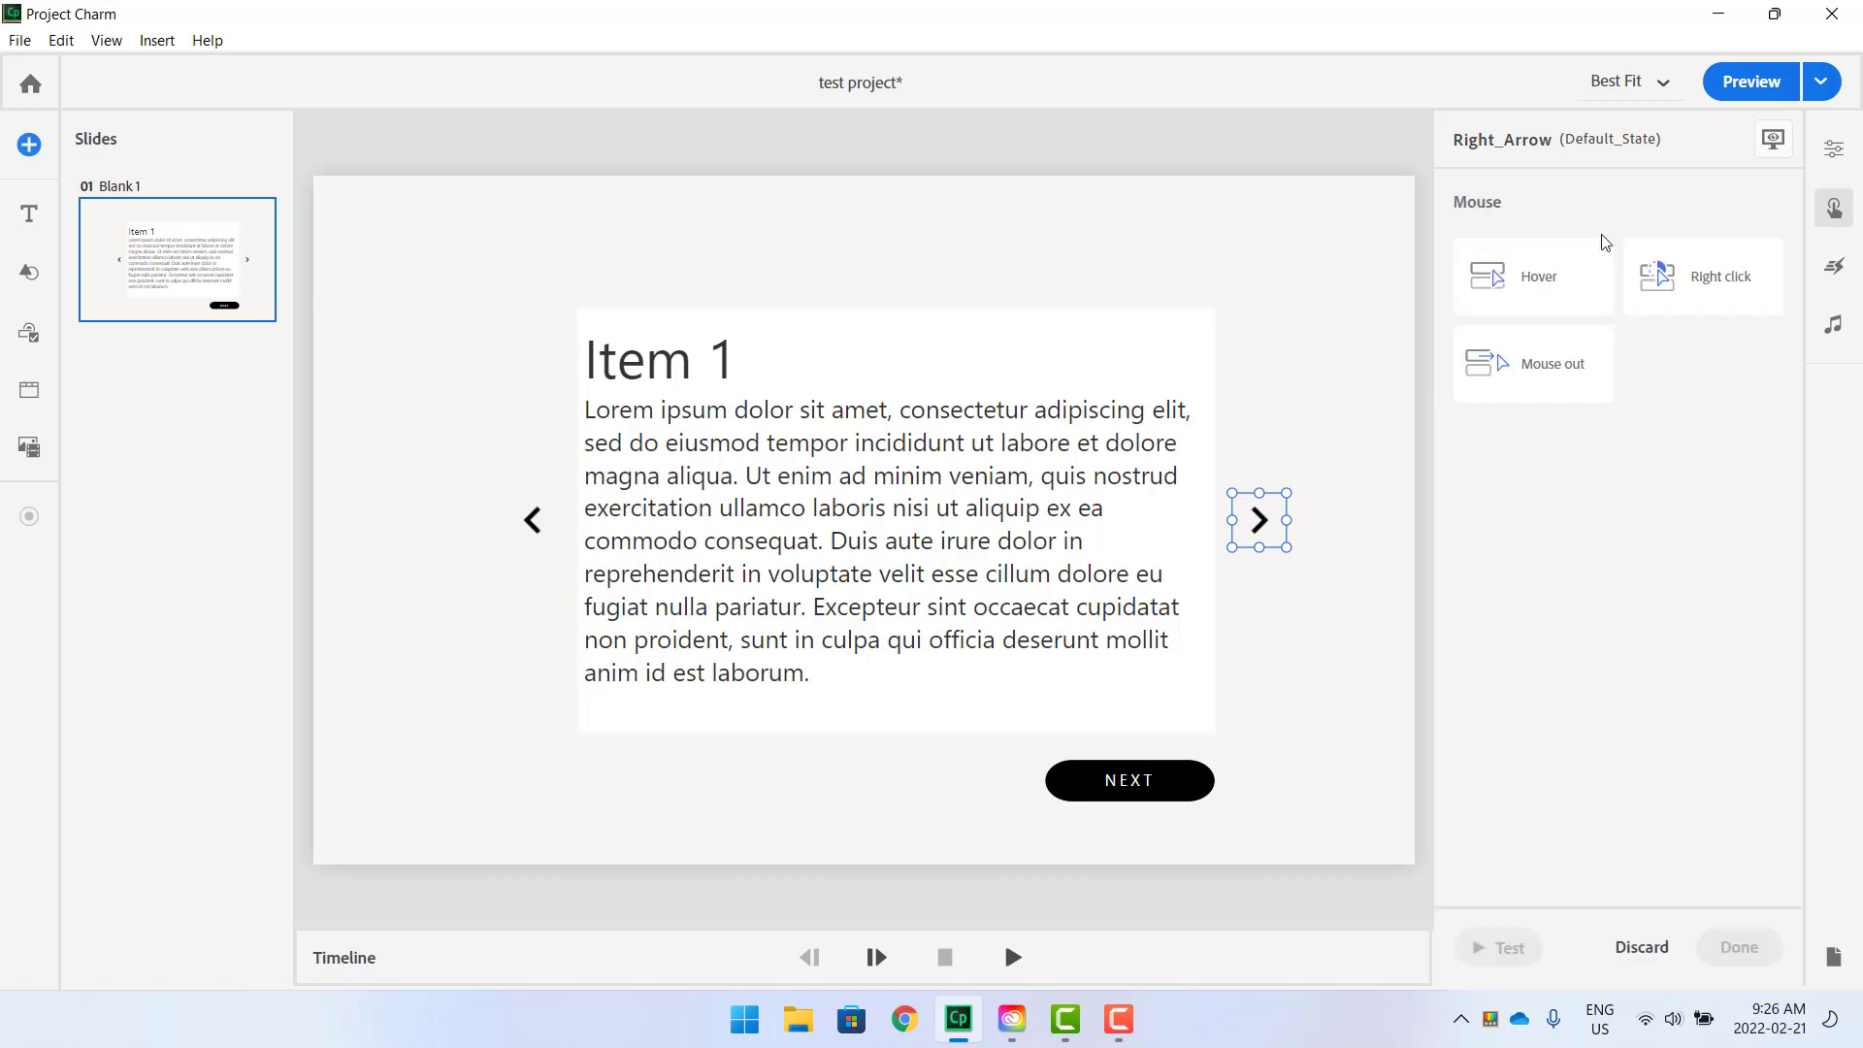
click(1650, 943)
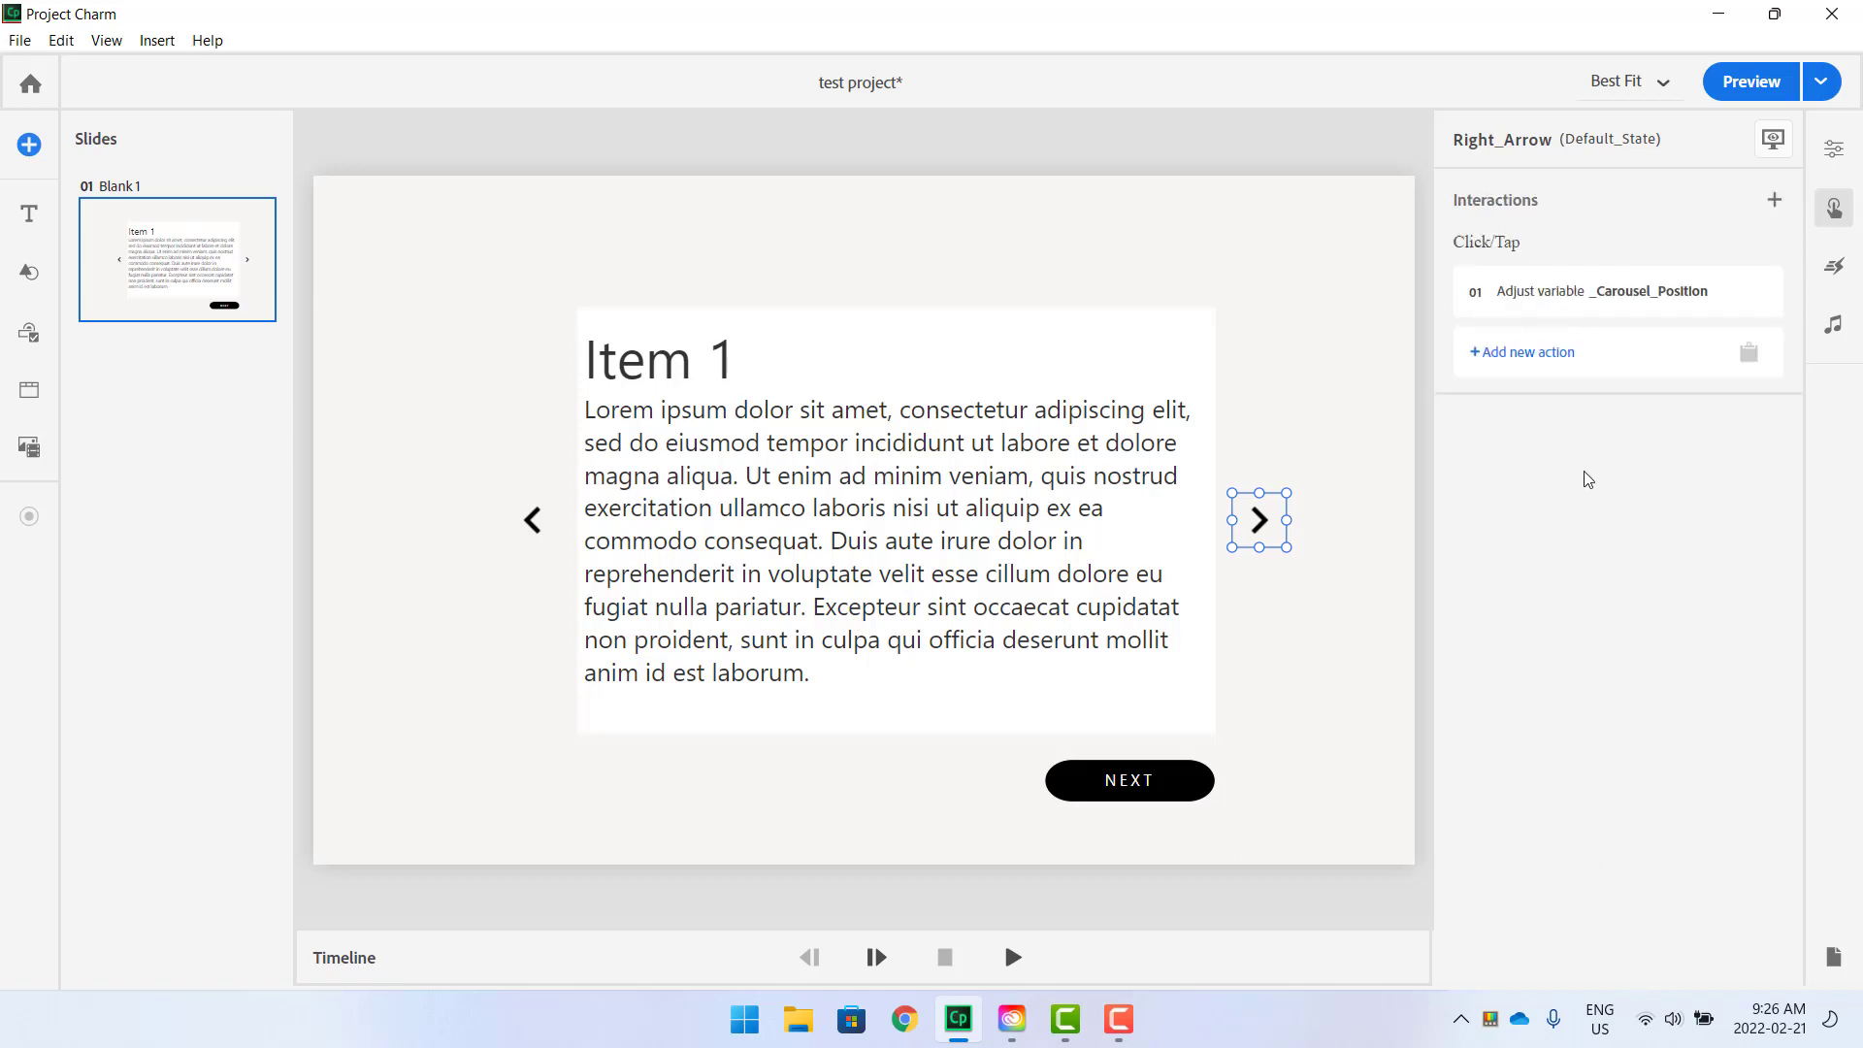
Start another Click/Tap action on Right_Arrow with an If condition that variable _Carousel_Position Is Equal to the value 1.
click(1521, 354)
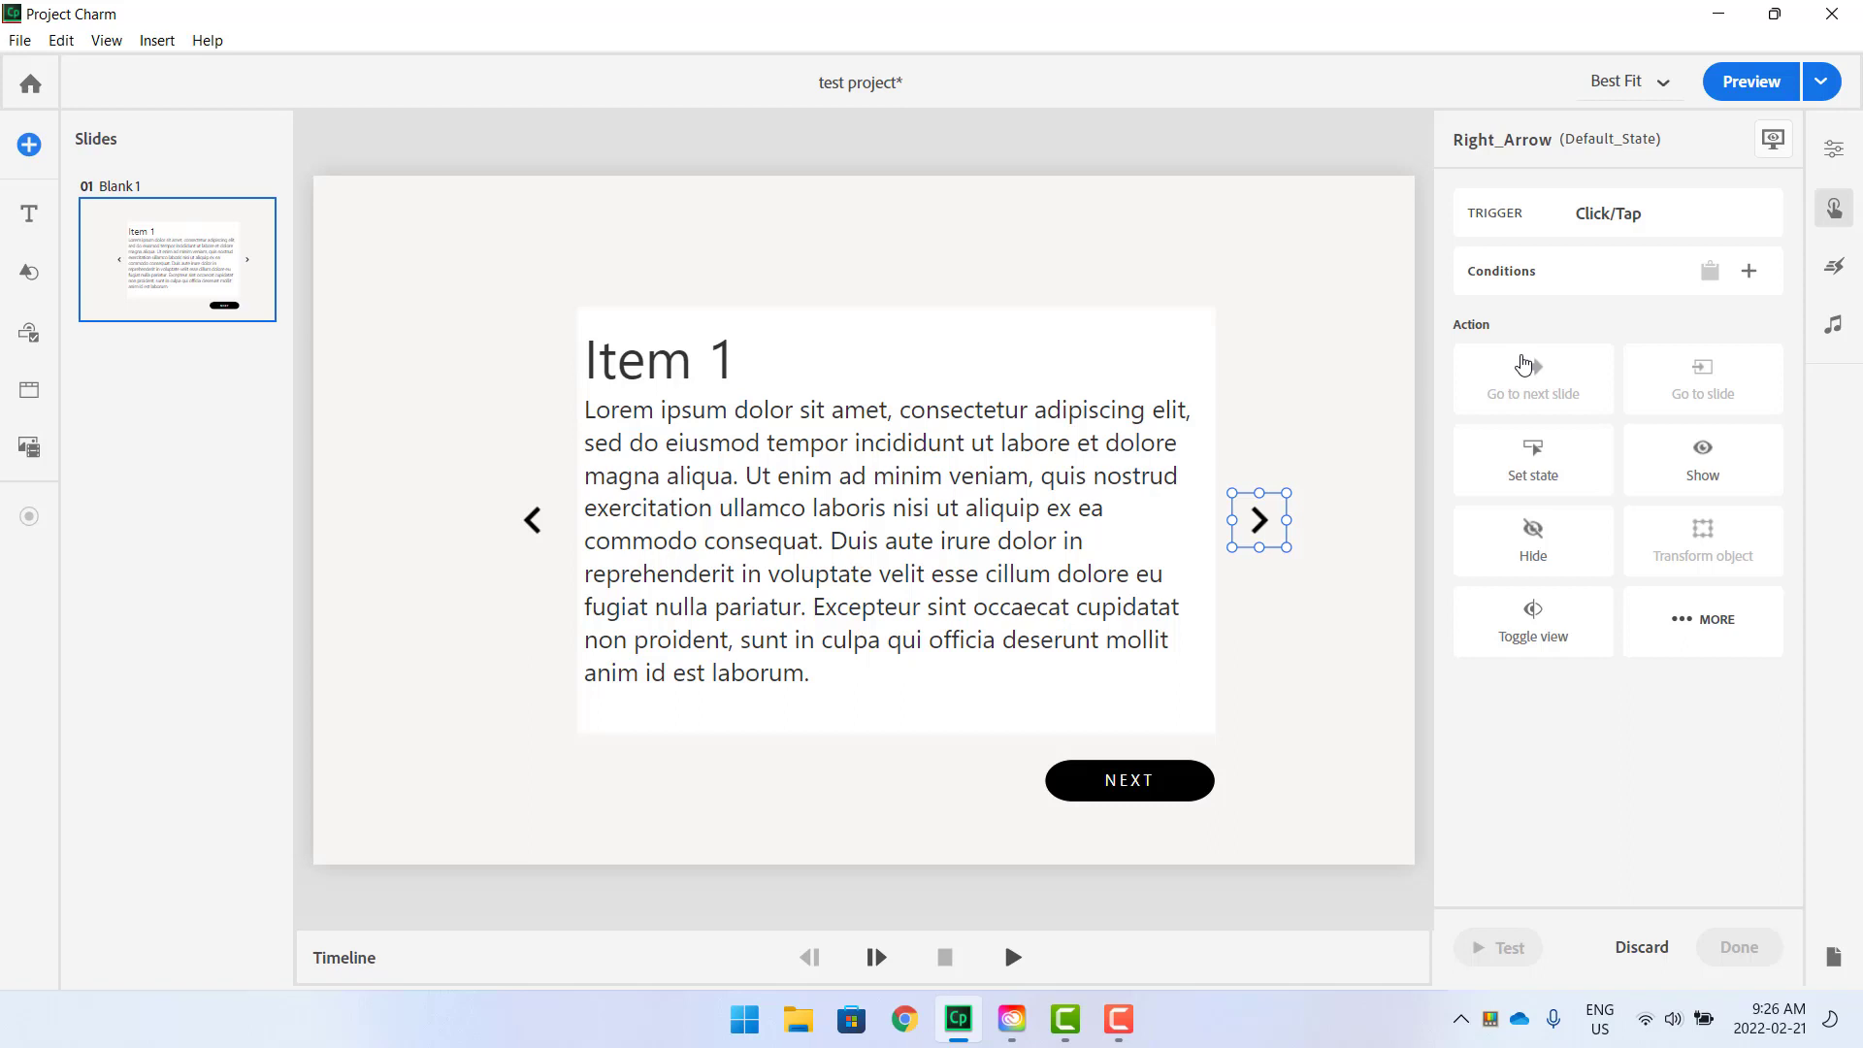
click(1749, 273)
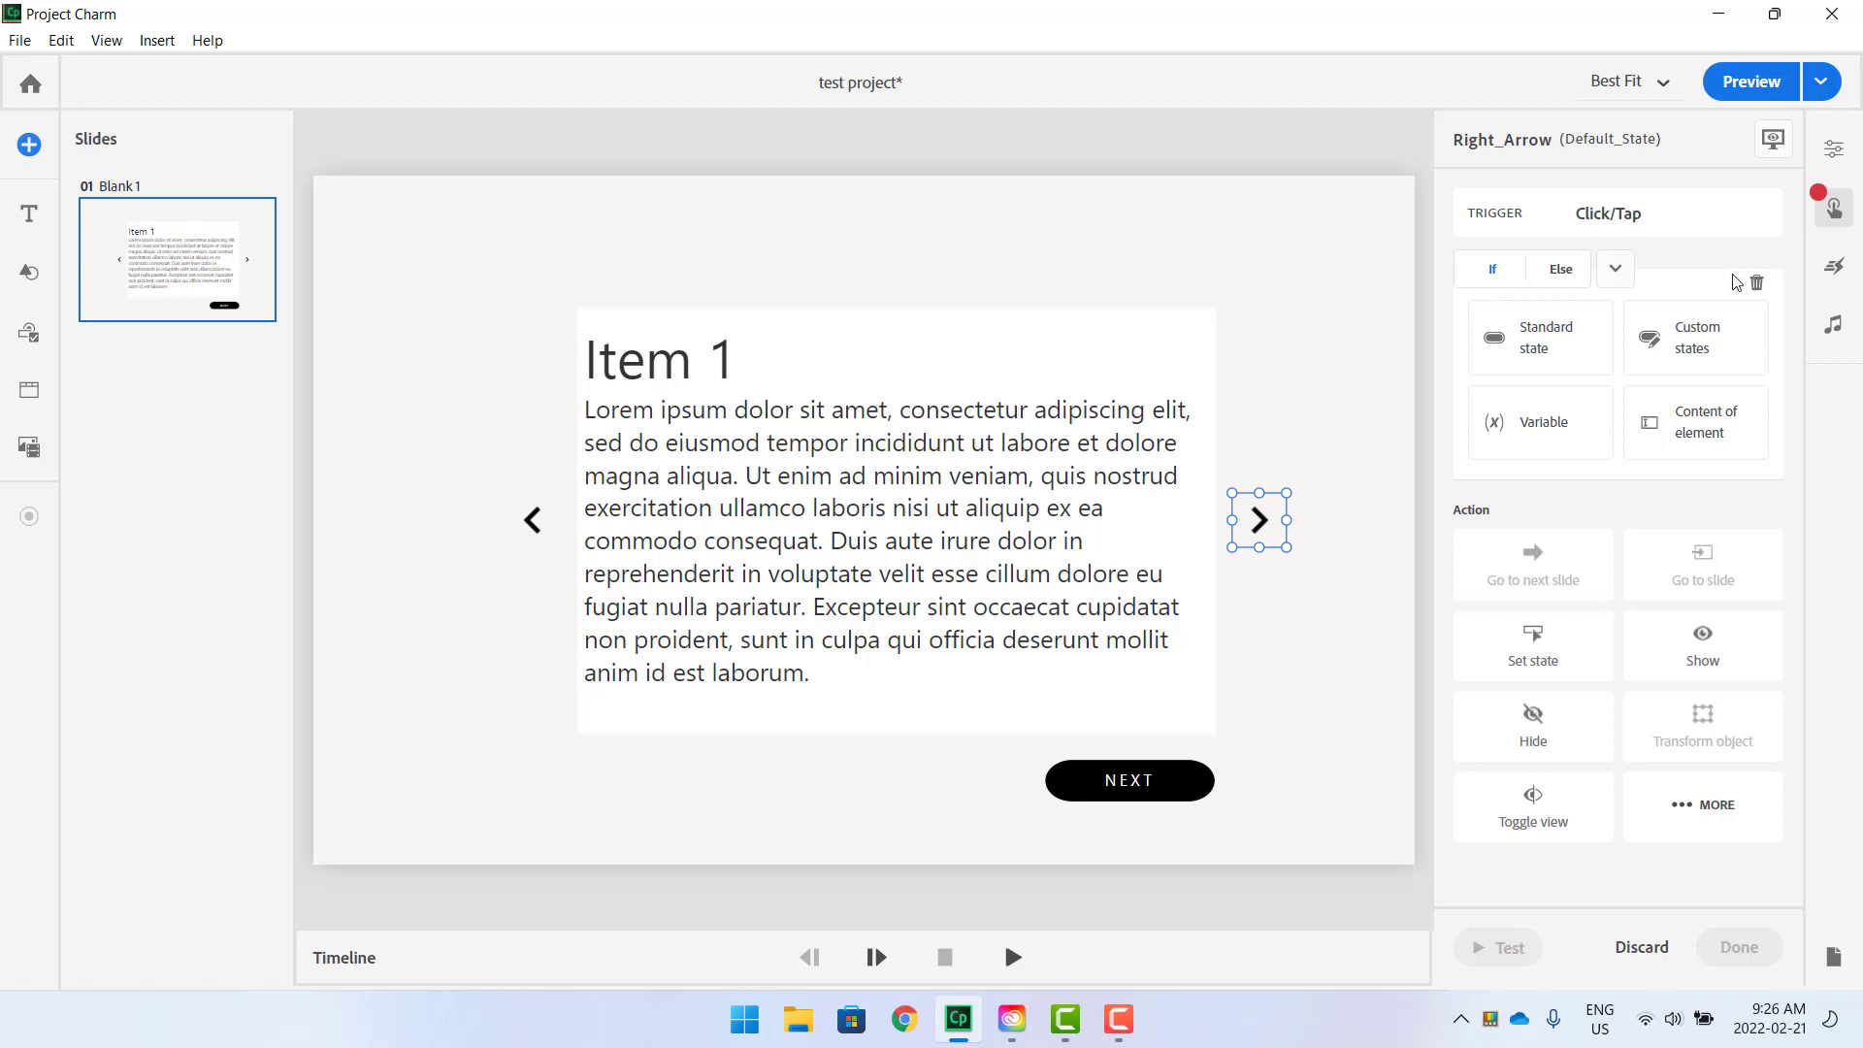
click(1538, 434)
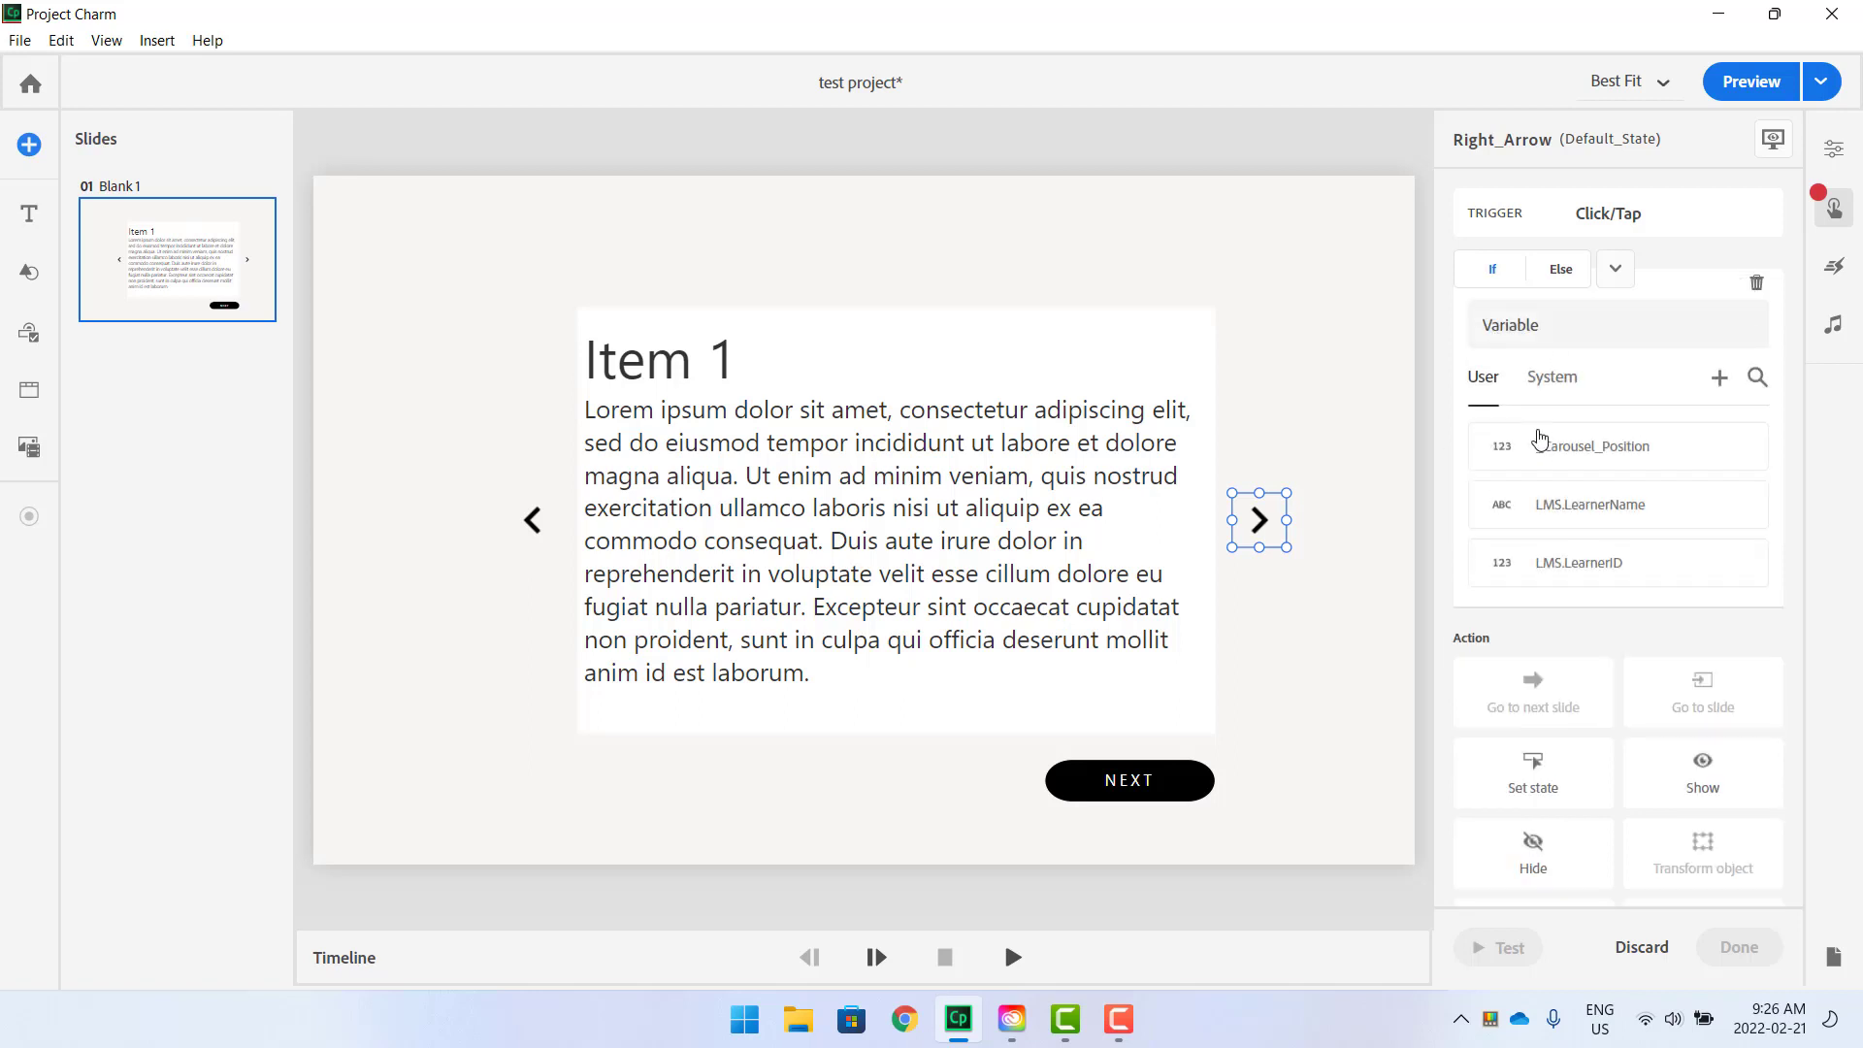
click(1580, 452)
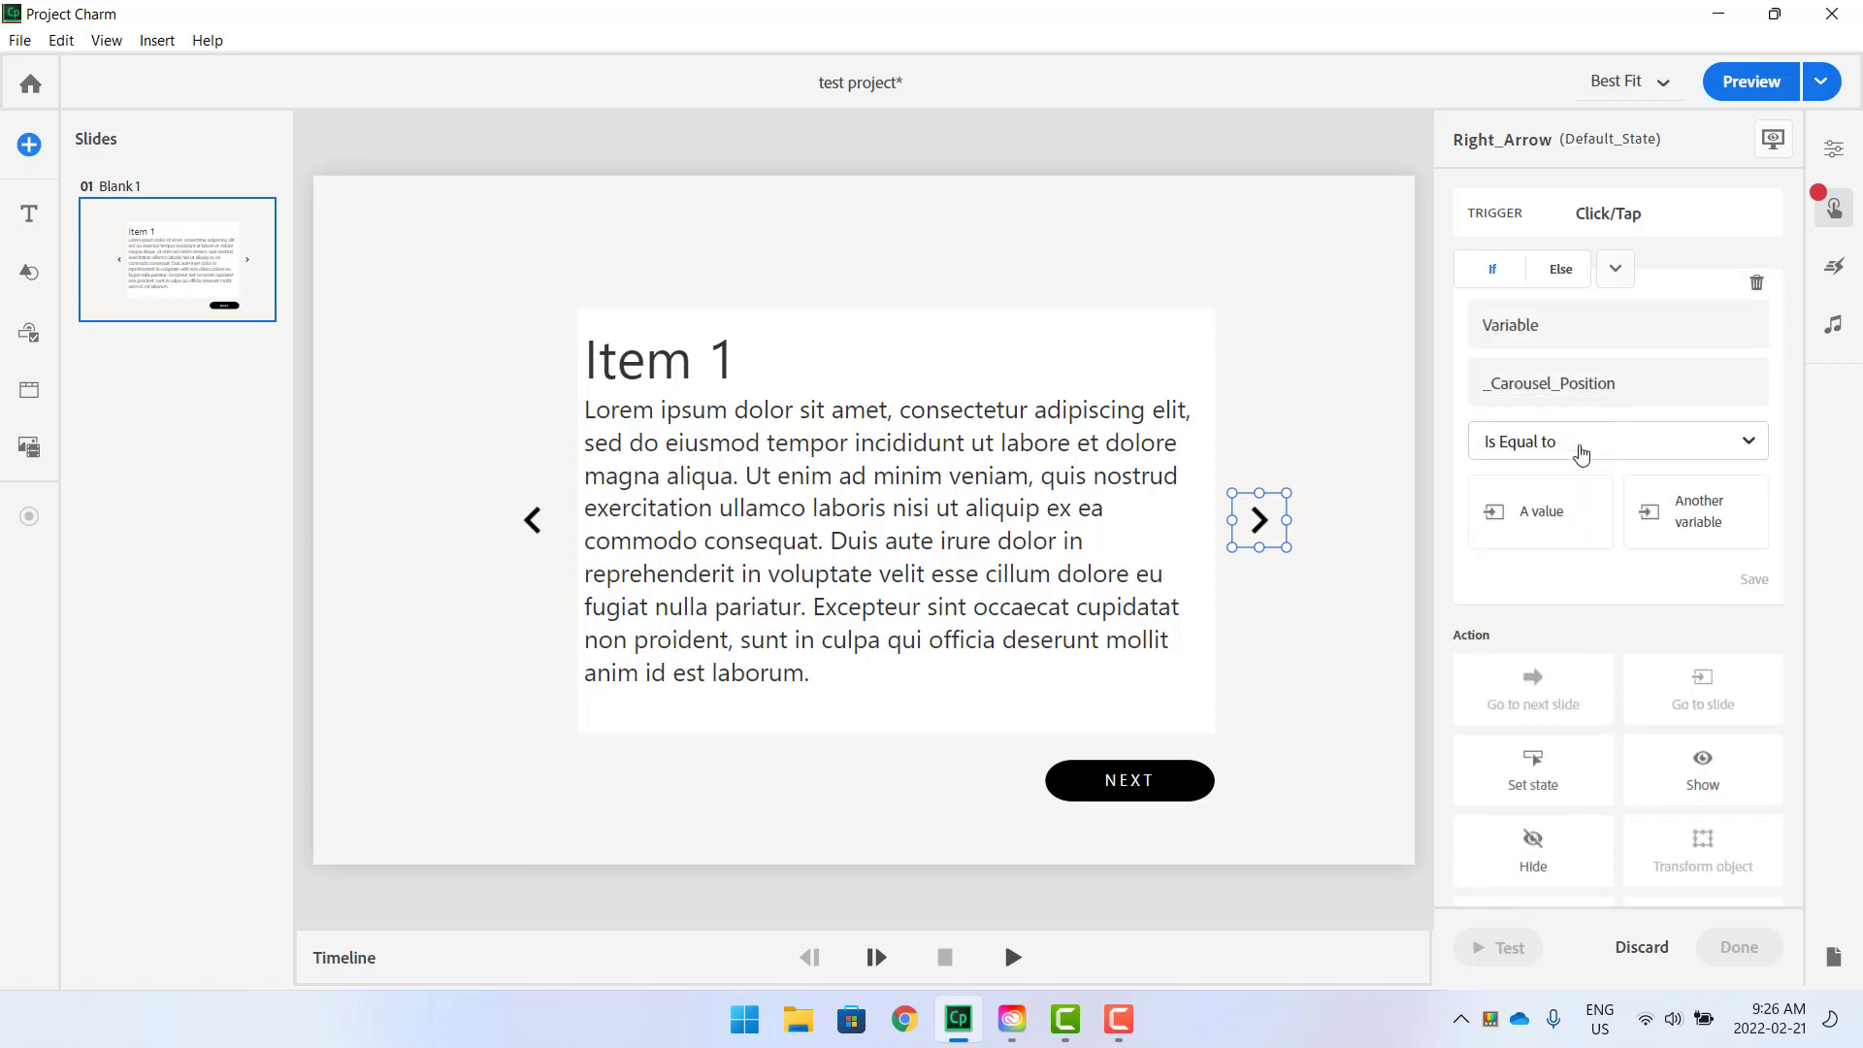
click(1541, 530)
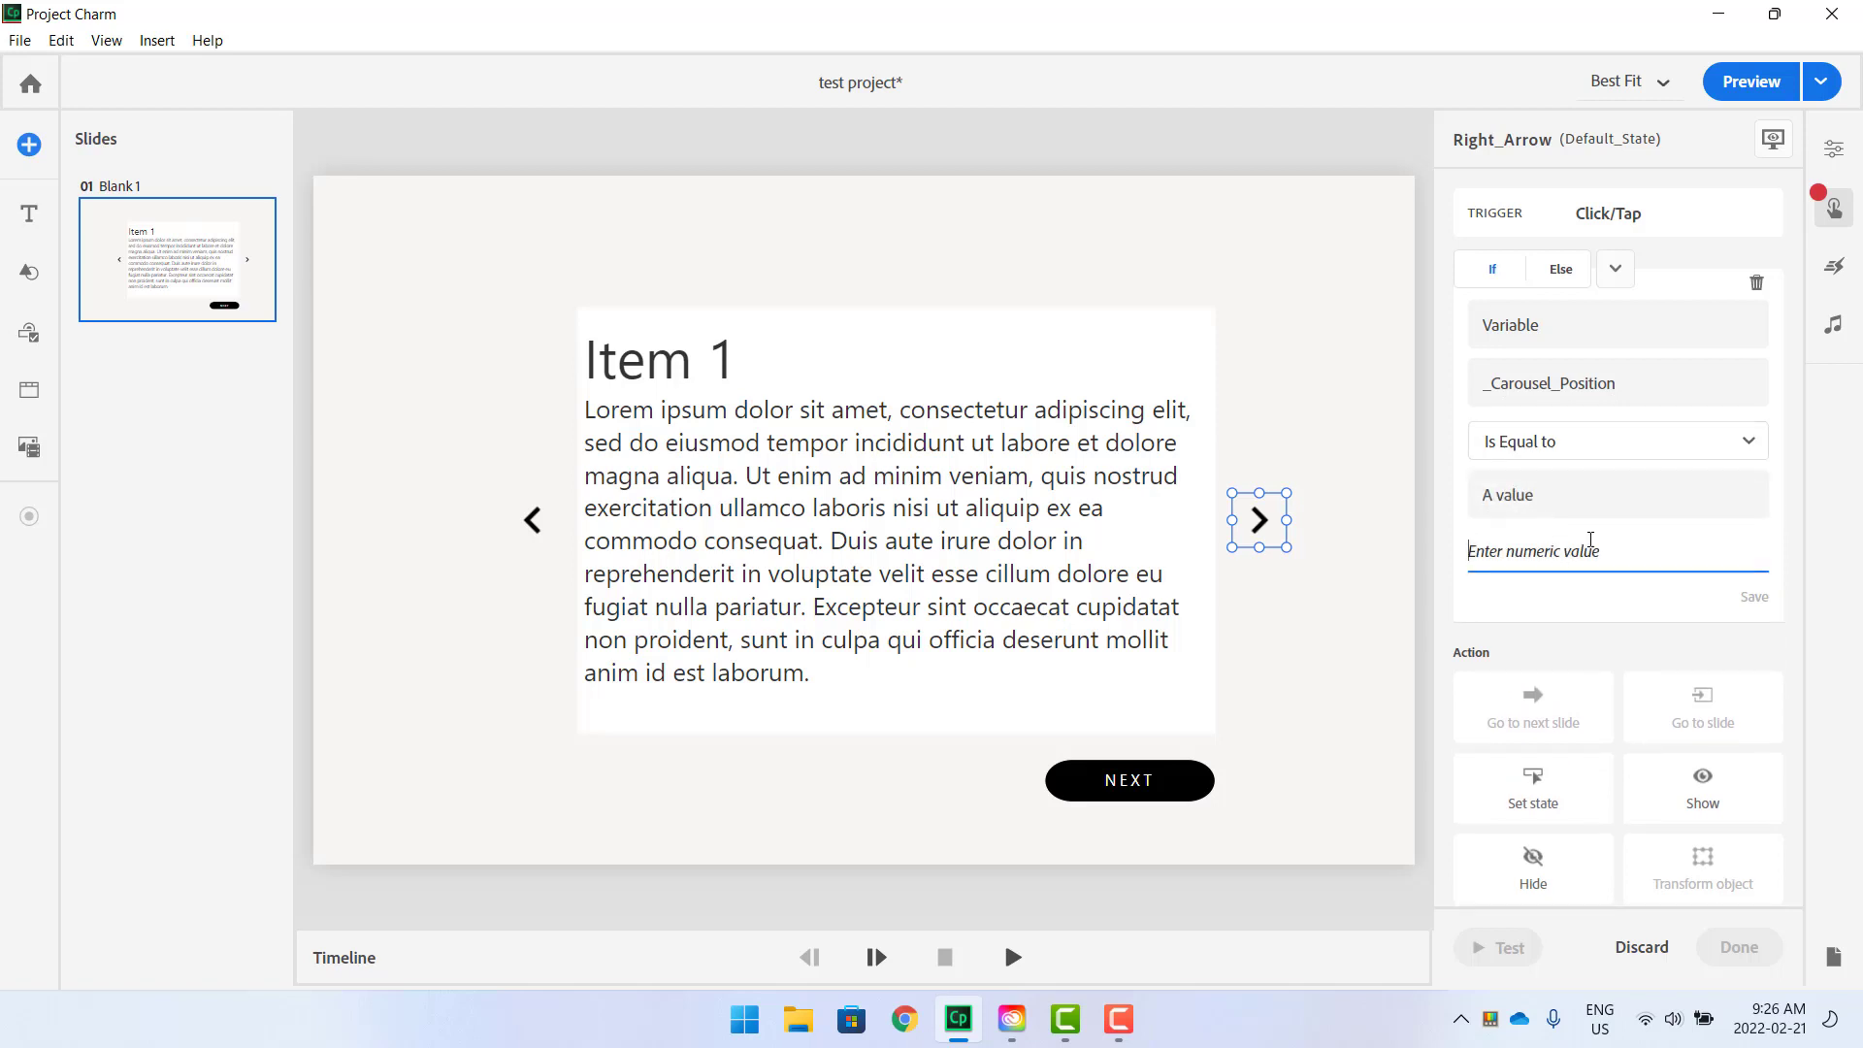
text(1)
click(1754, 599)
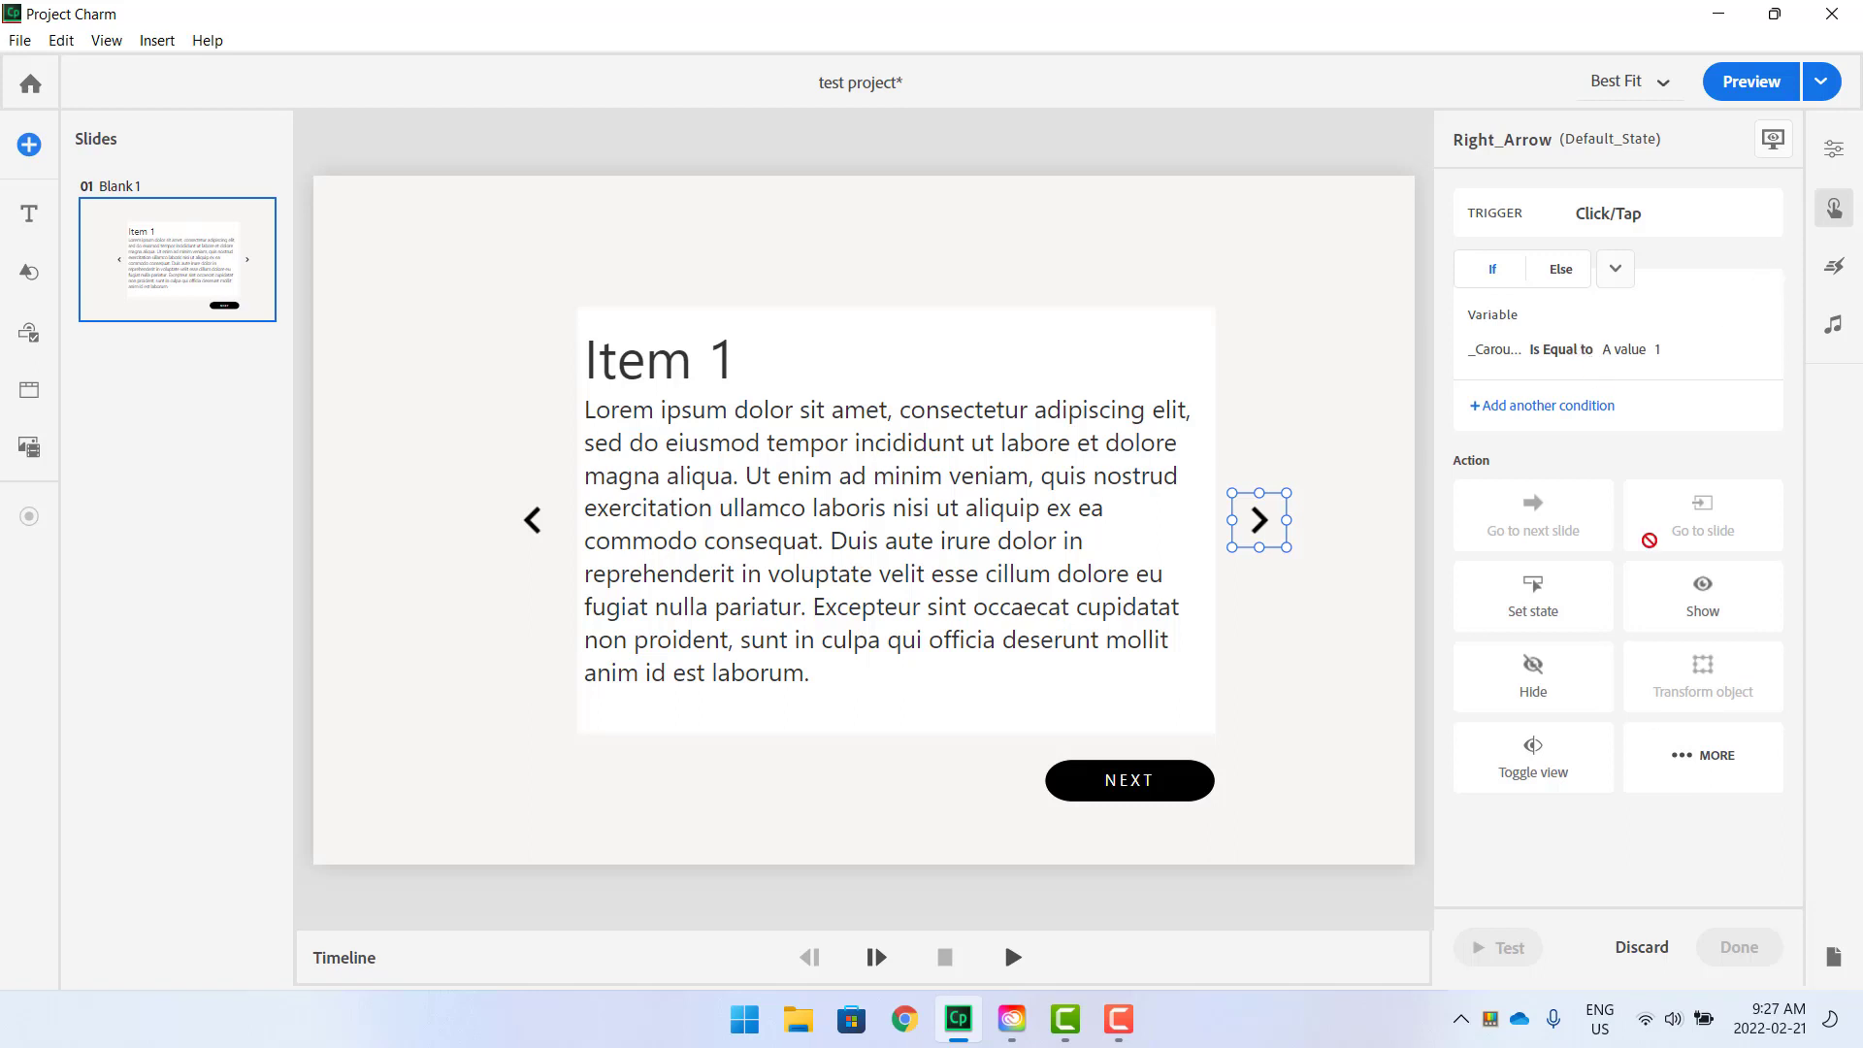
Add a conditional action that sets Left_Arrow to its disabled state with a custom duration of 0 s.
click(1535, 596)
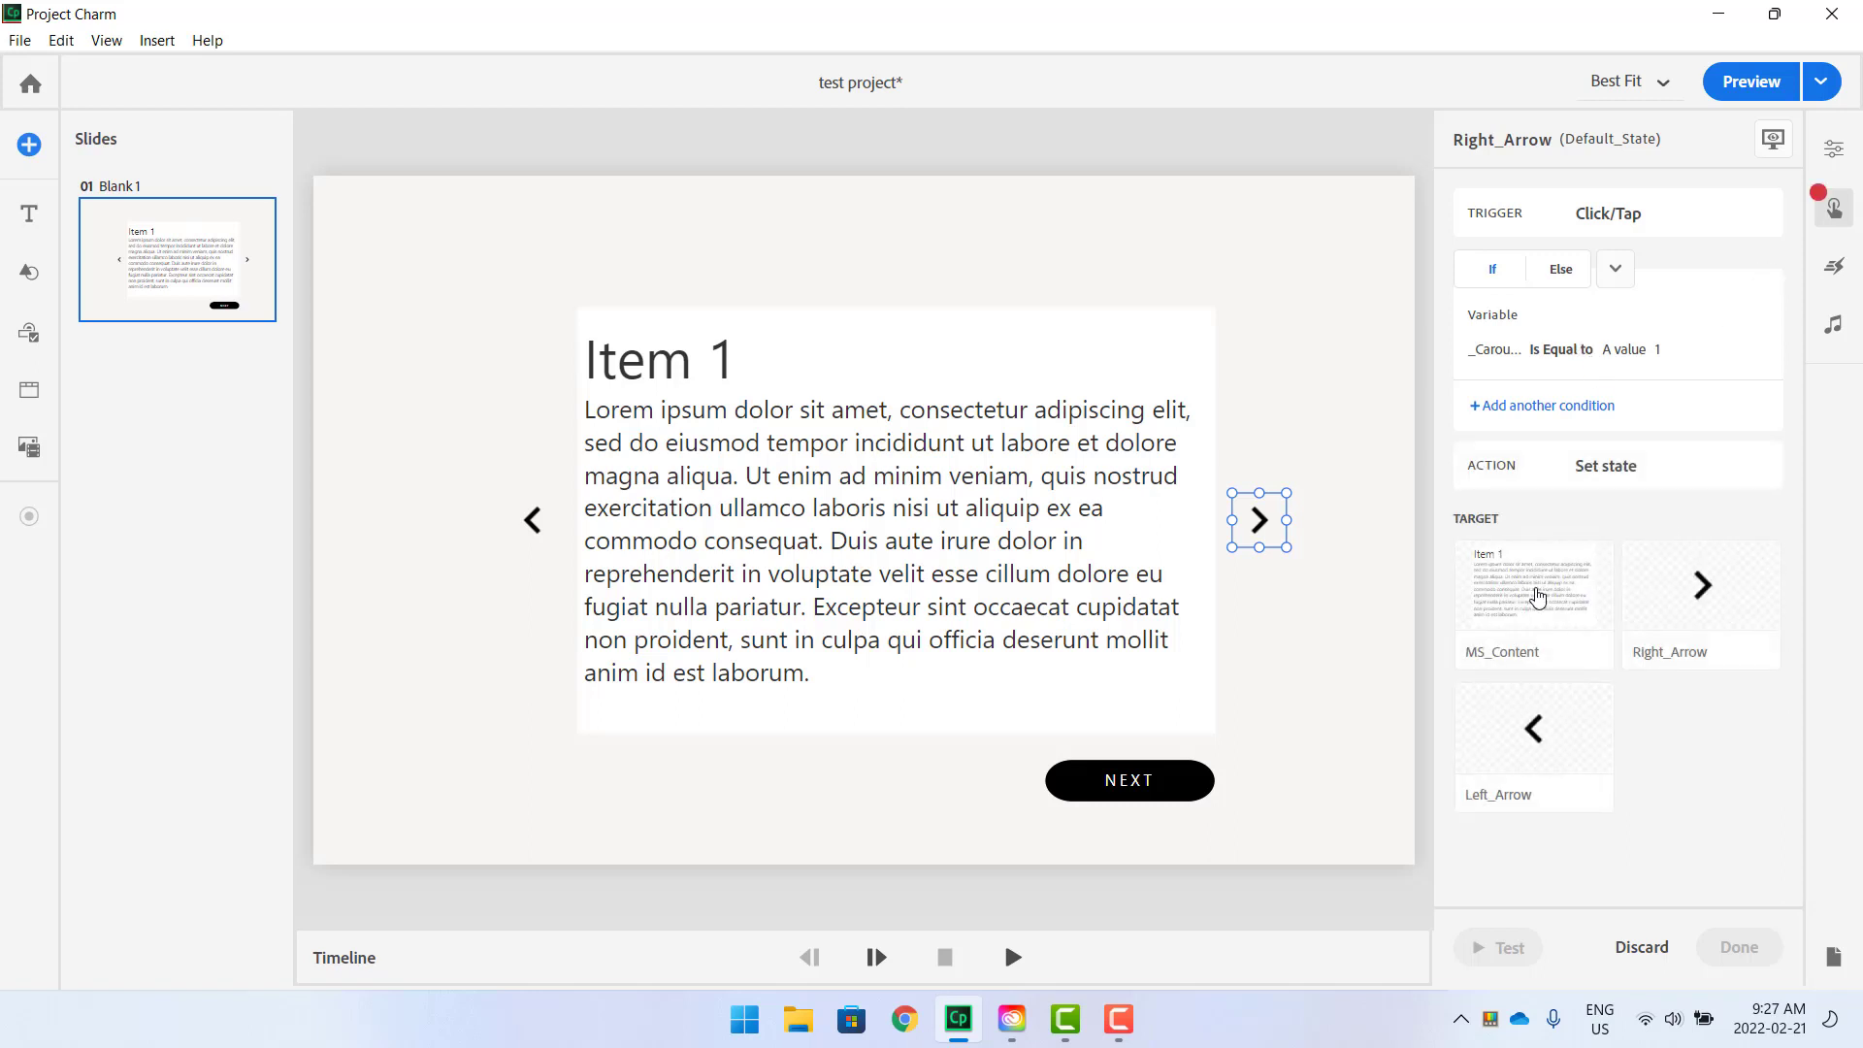
click(1533, 747)
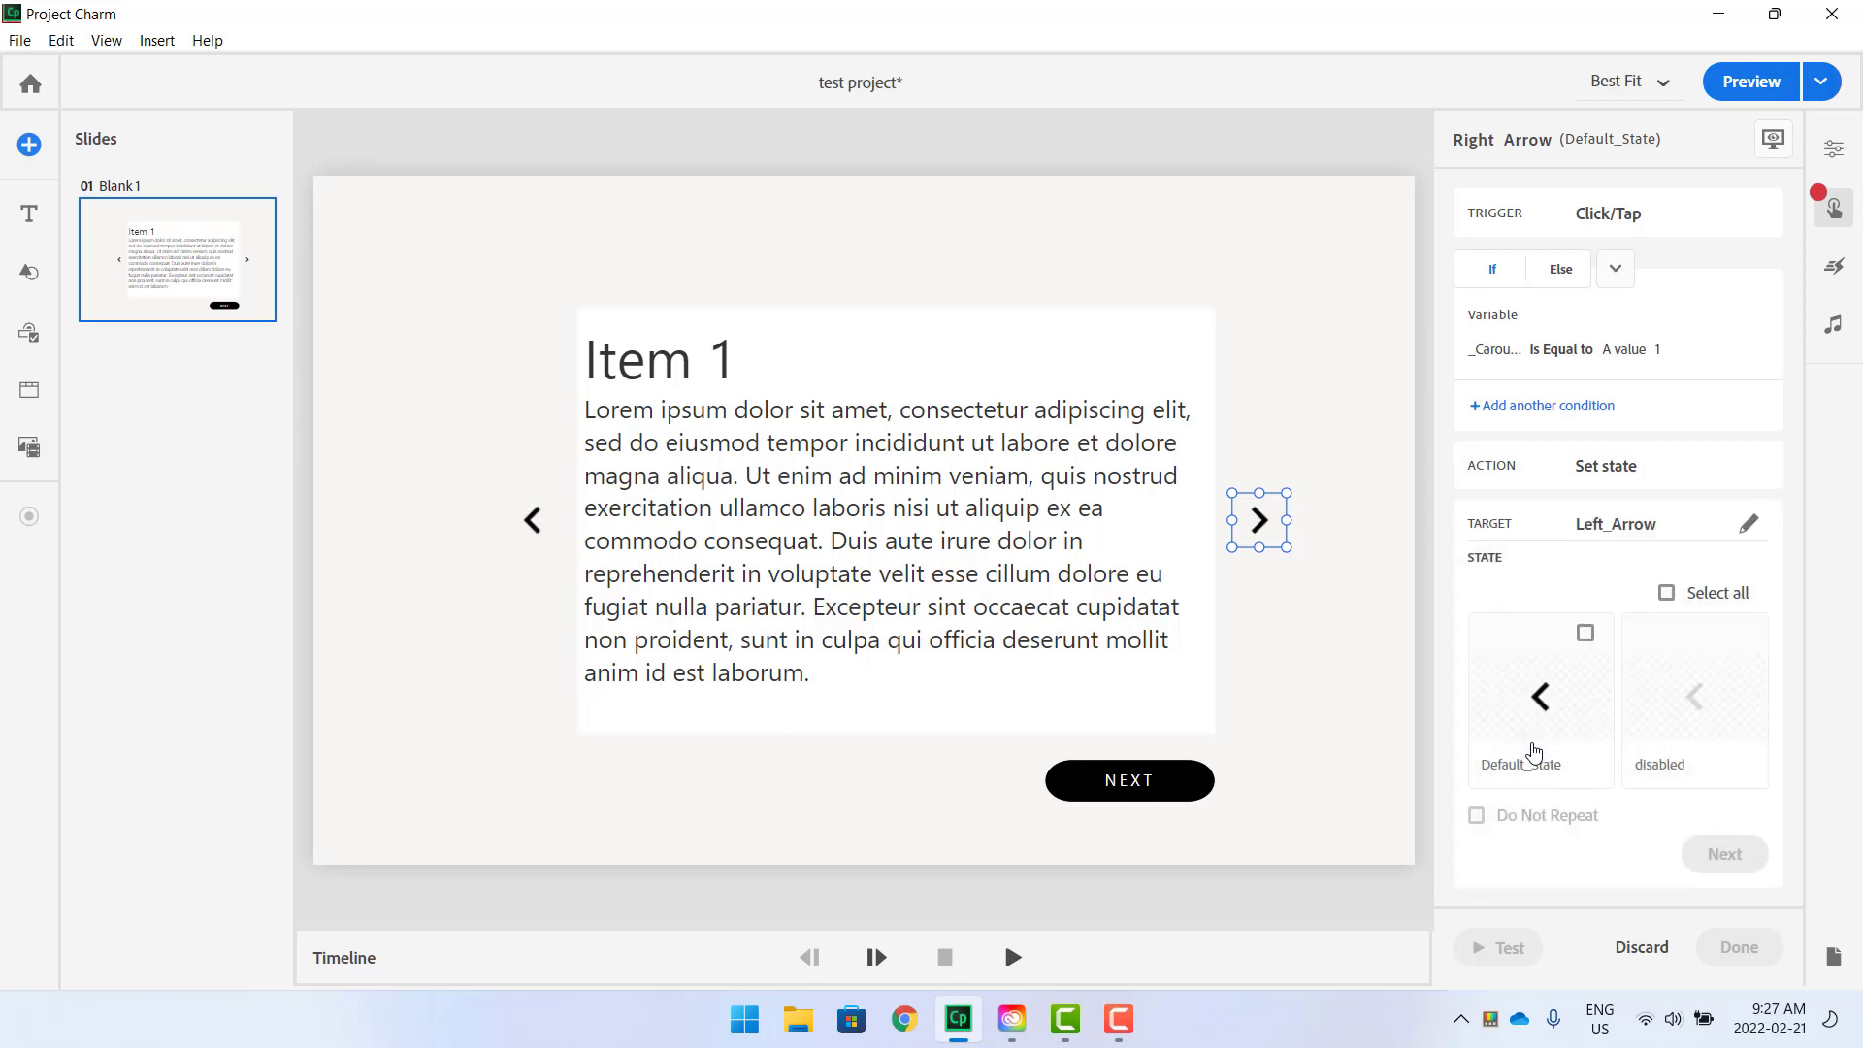
click(1707, 701)
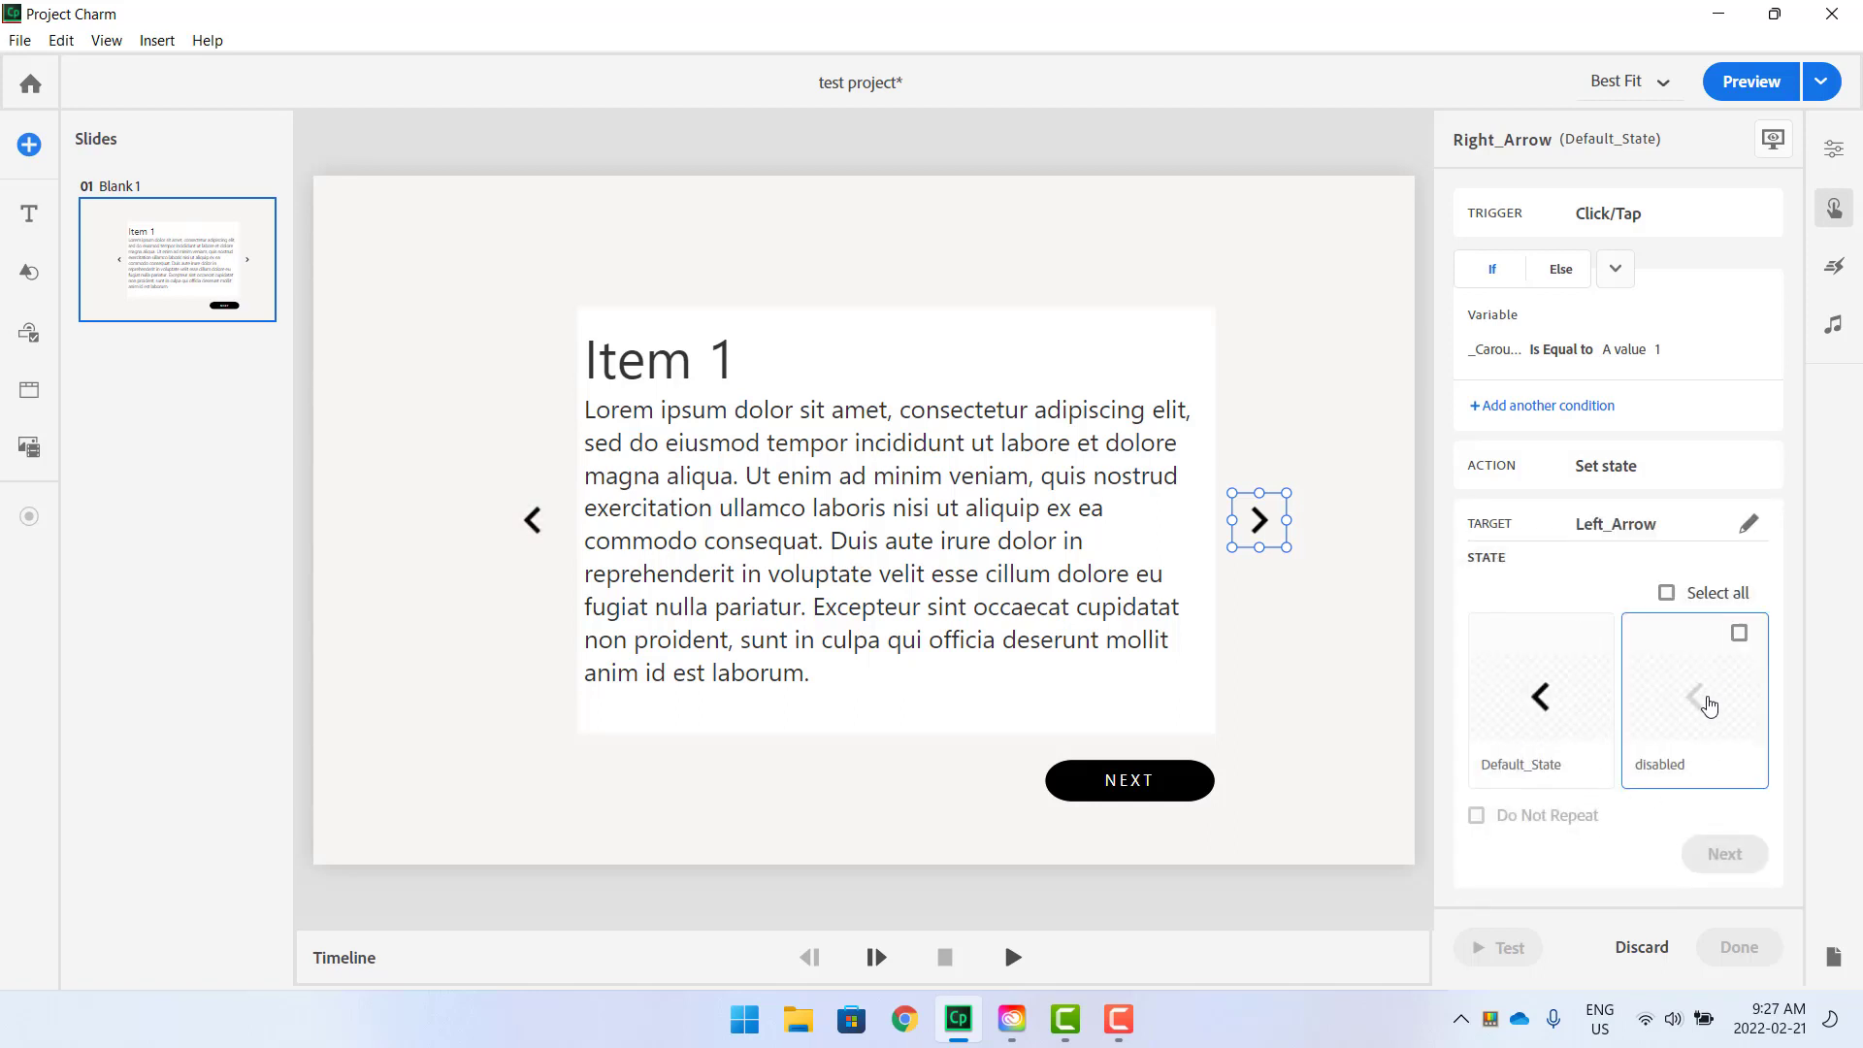
click(1724, 859)
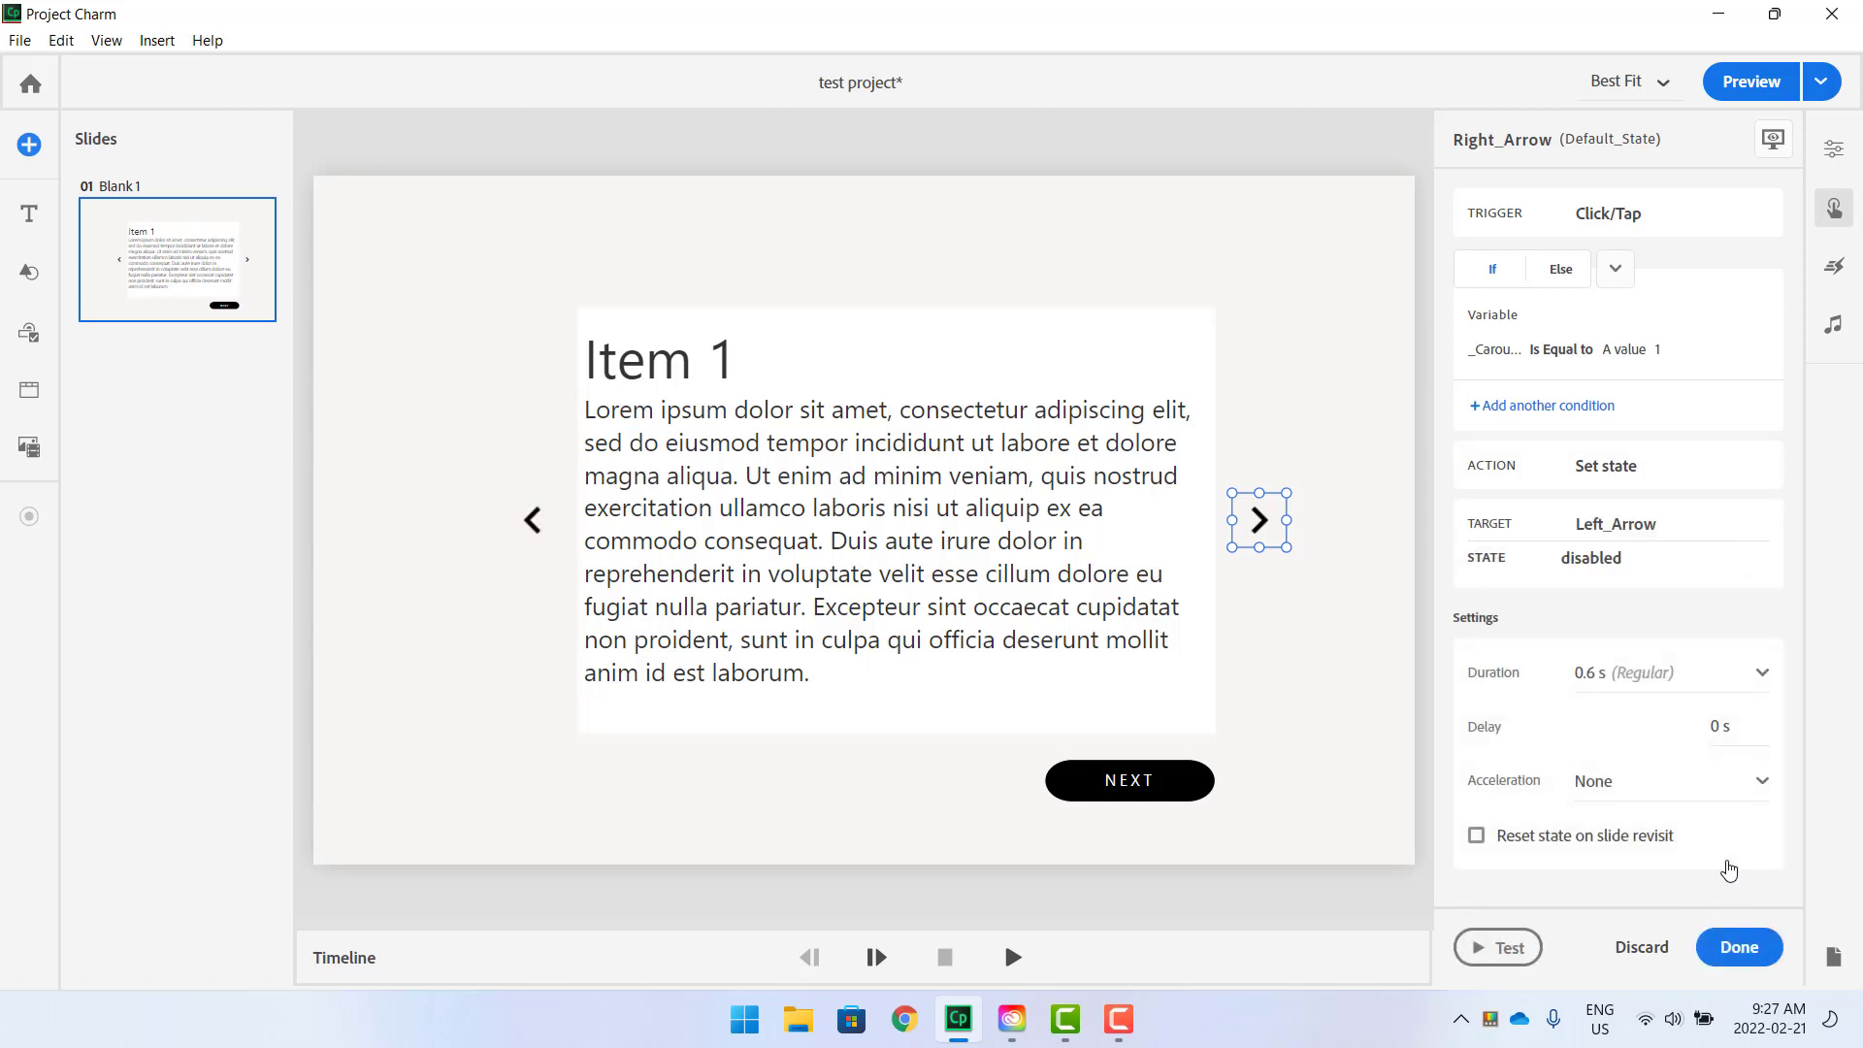
click(1715, 677)
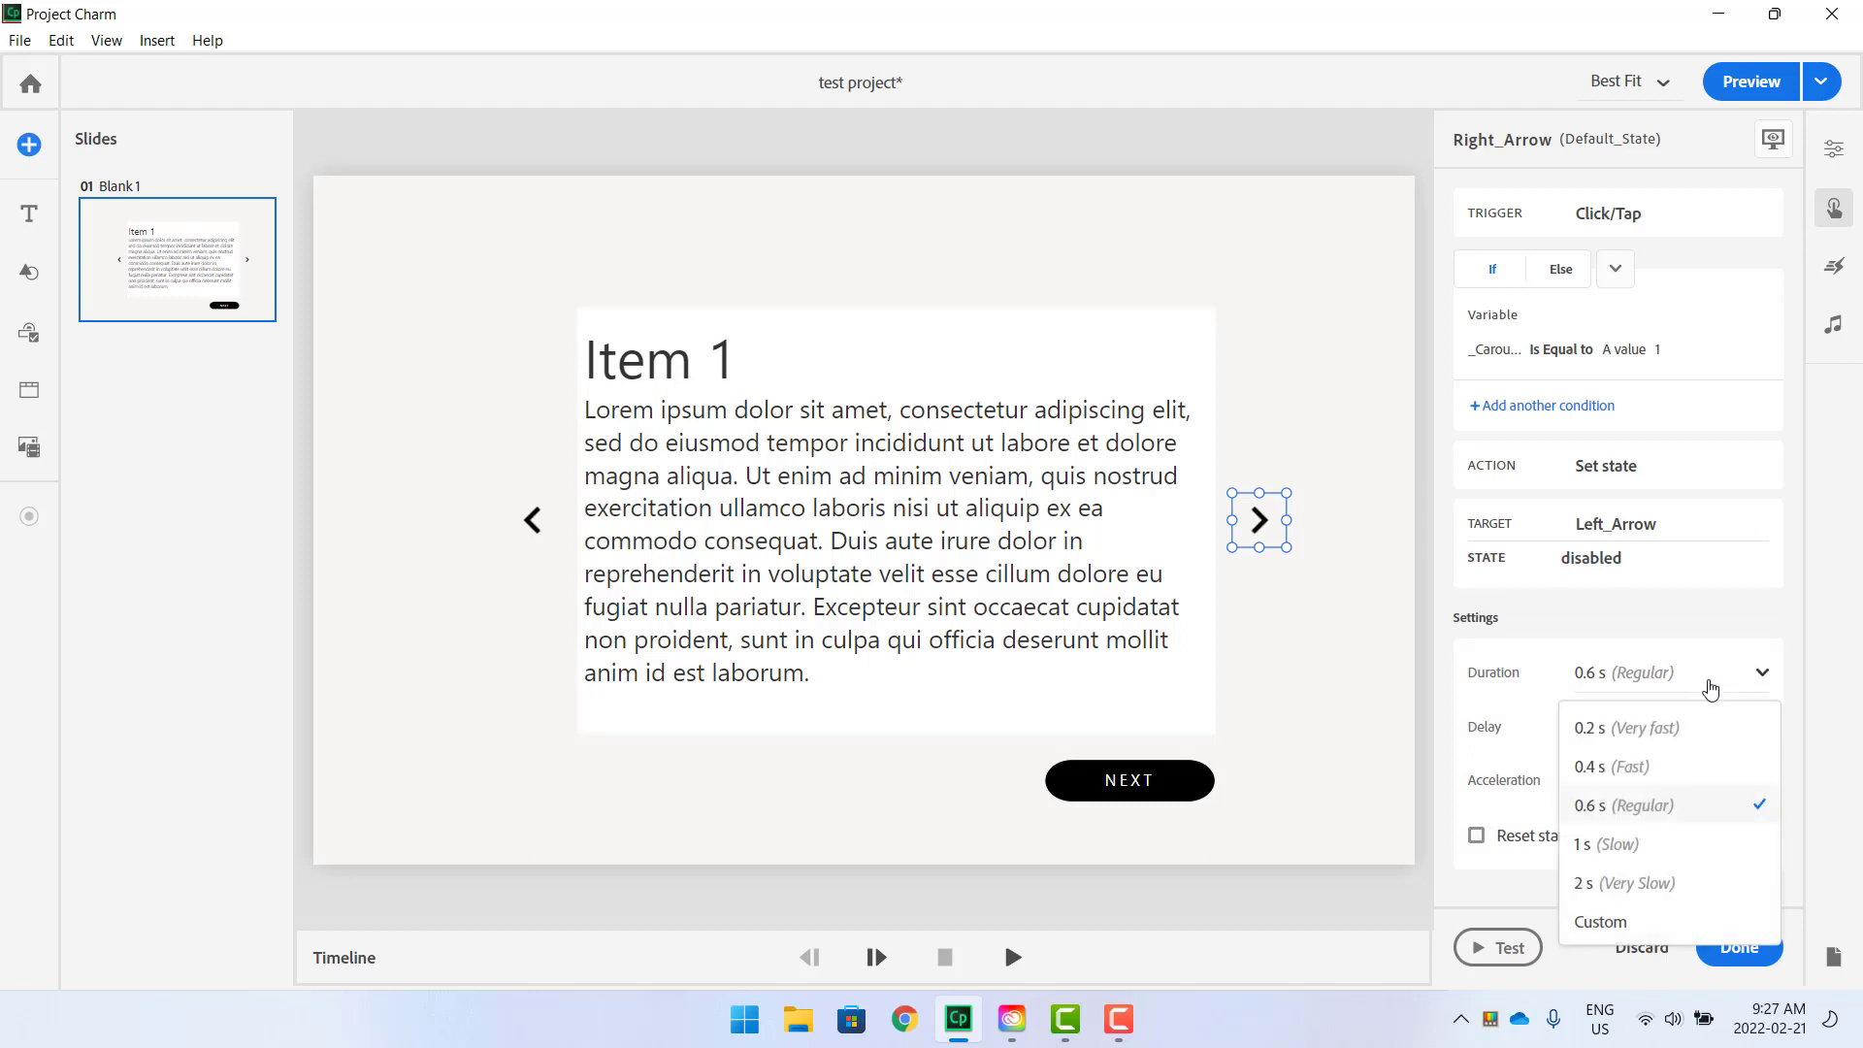
click(1620, 923)
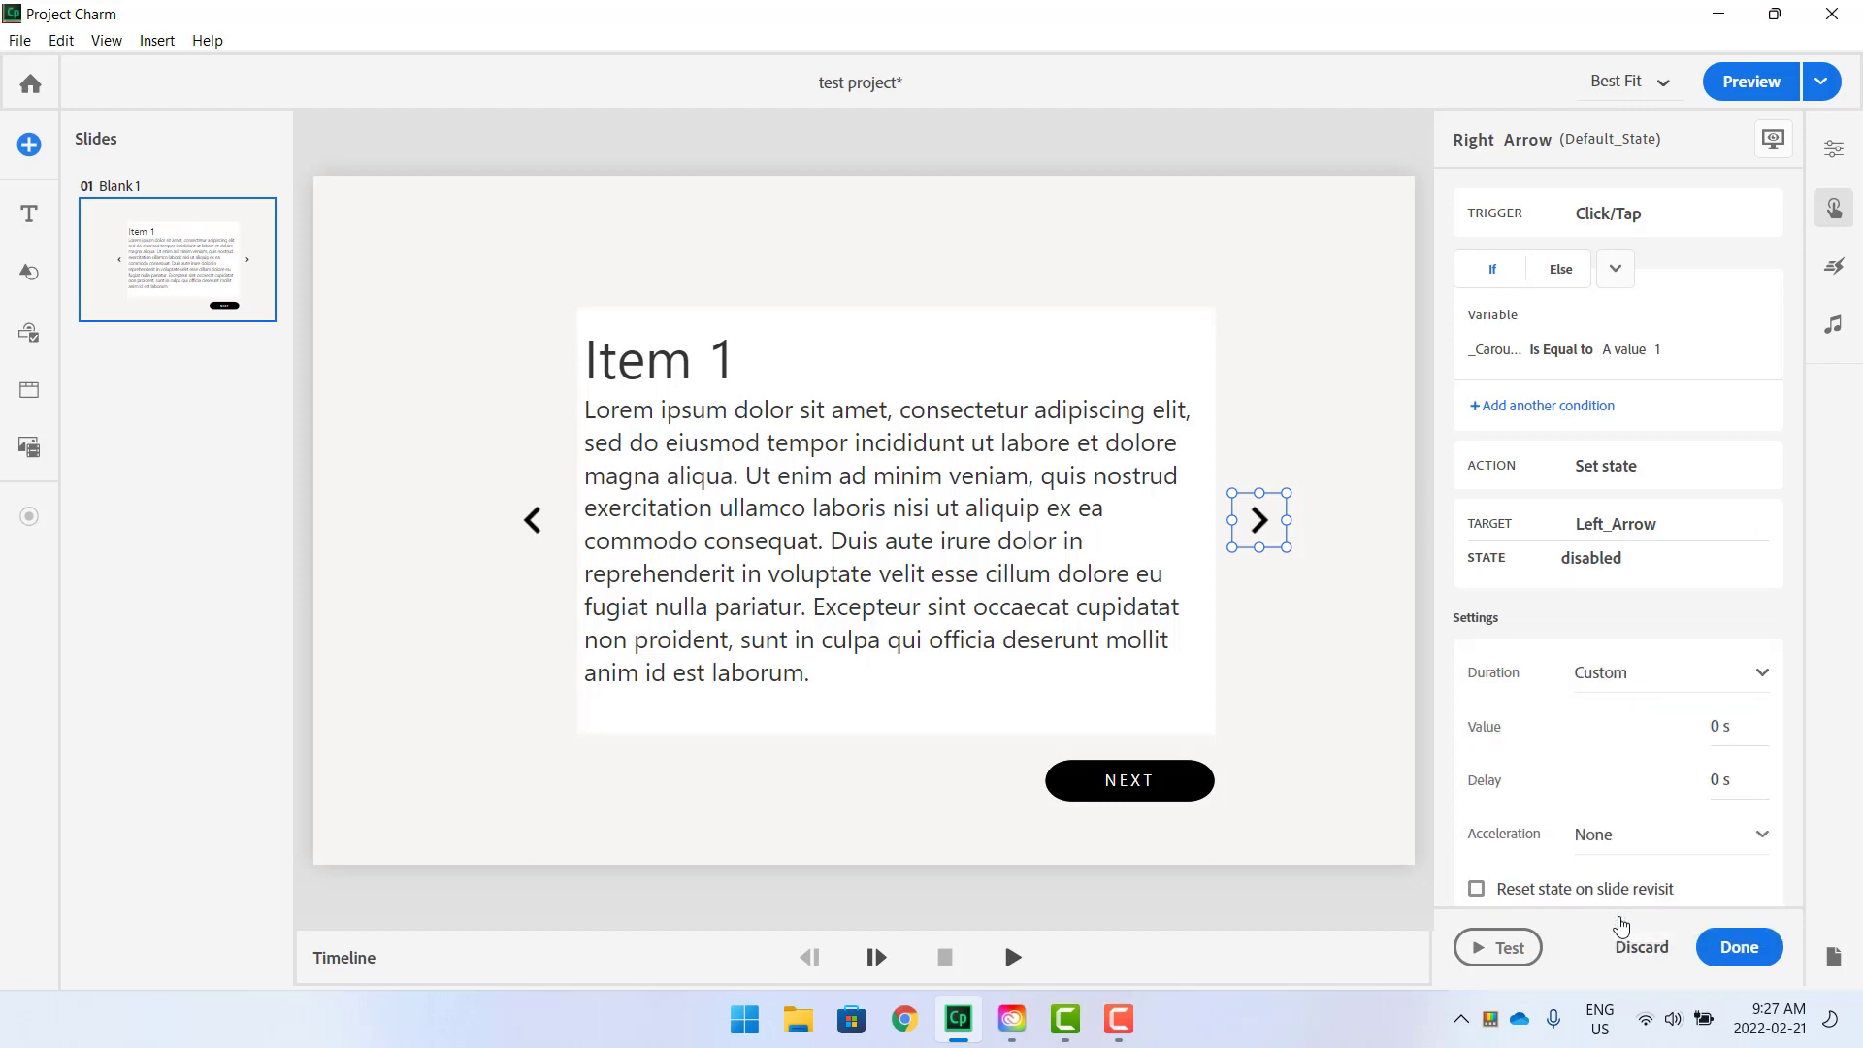
click(1739, 947)
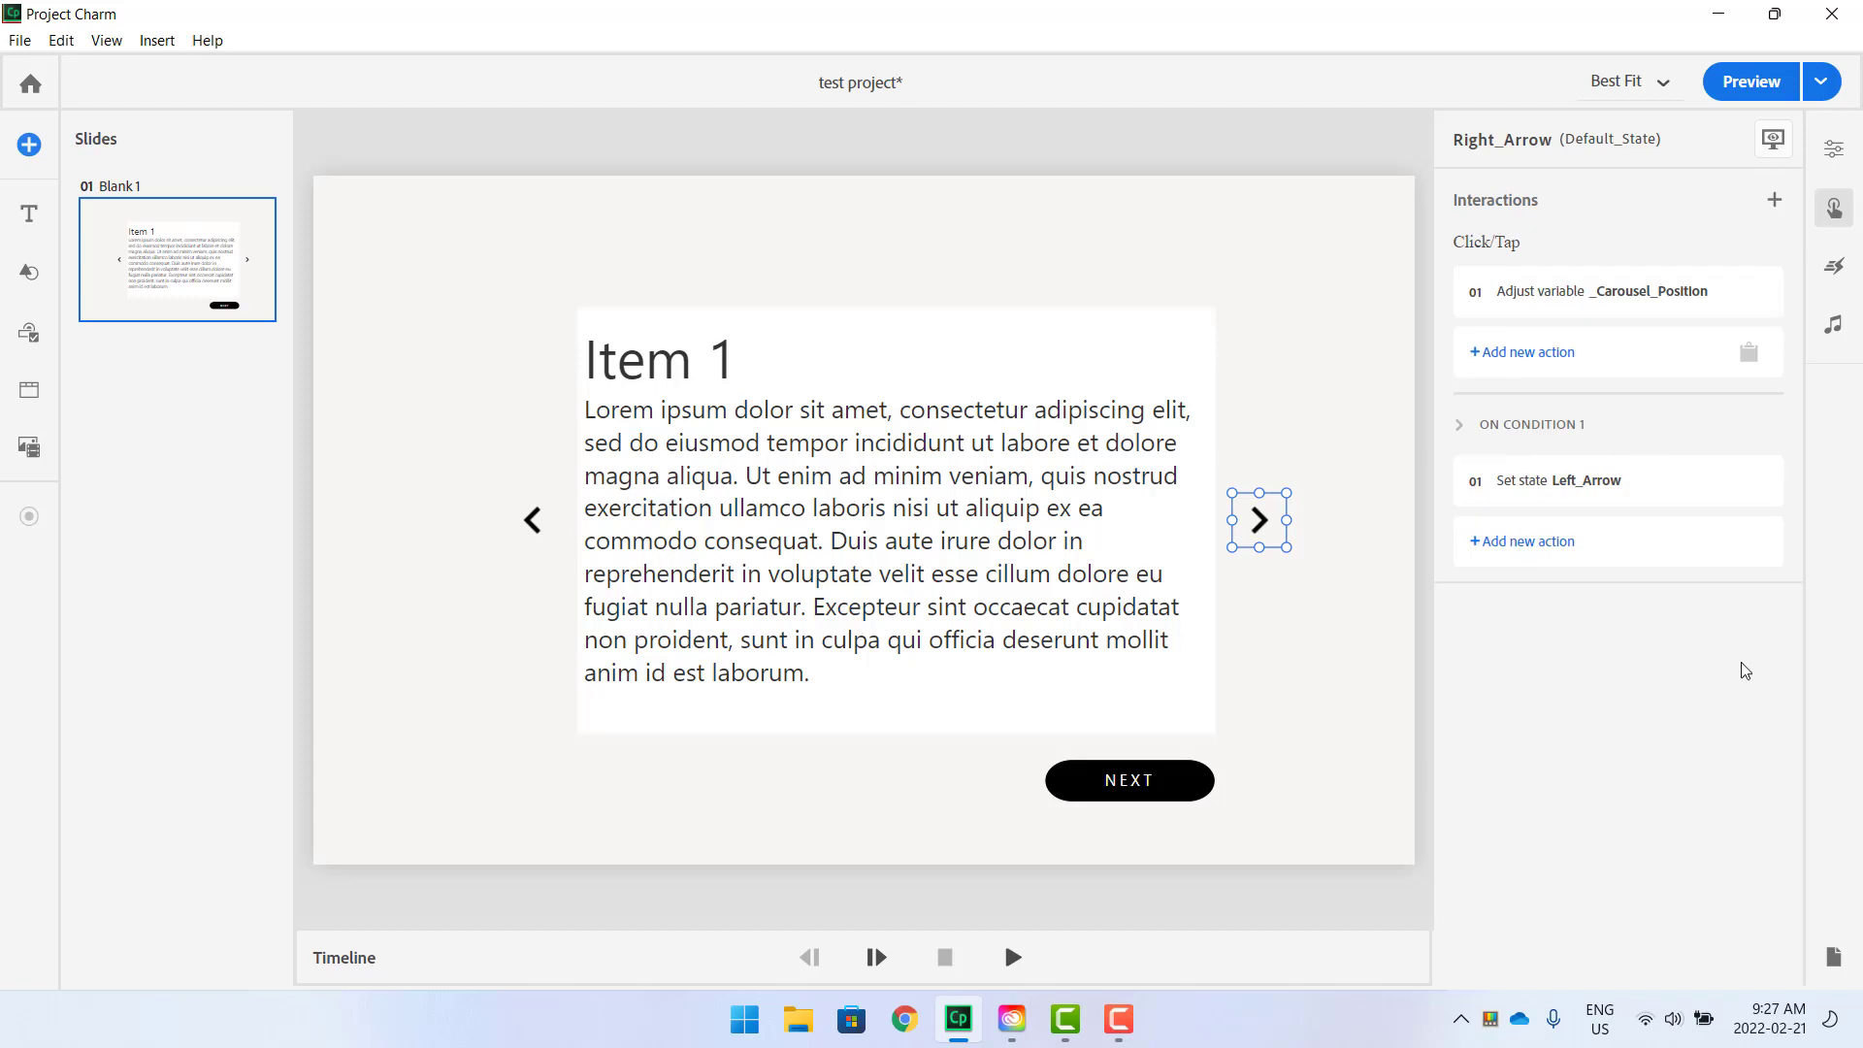
Add an action to the right arrow's first condition that disables Left_Arrow.
click(1529, 543)
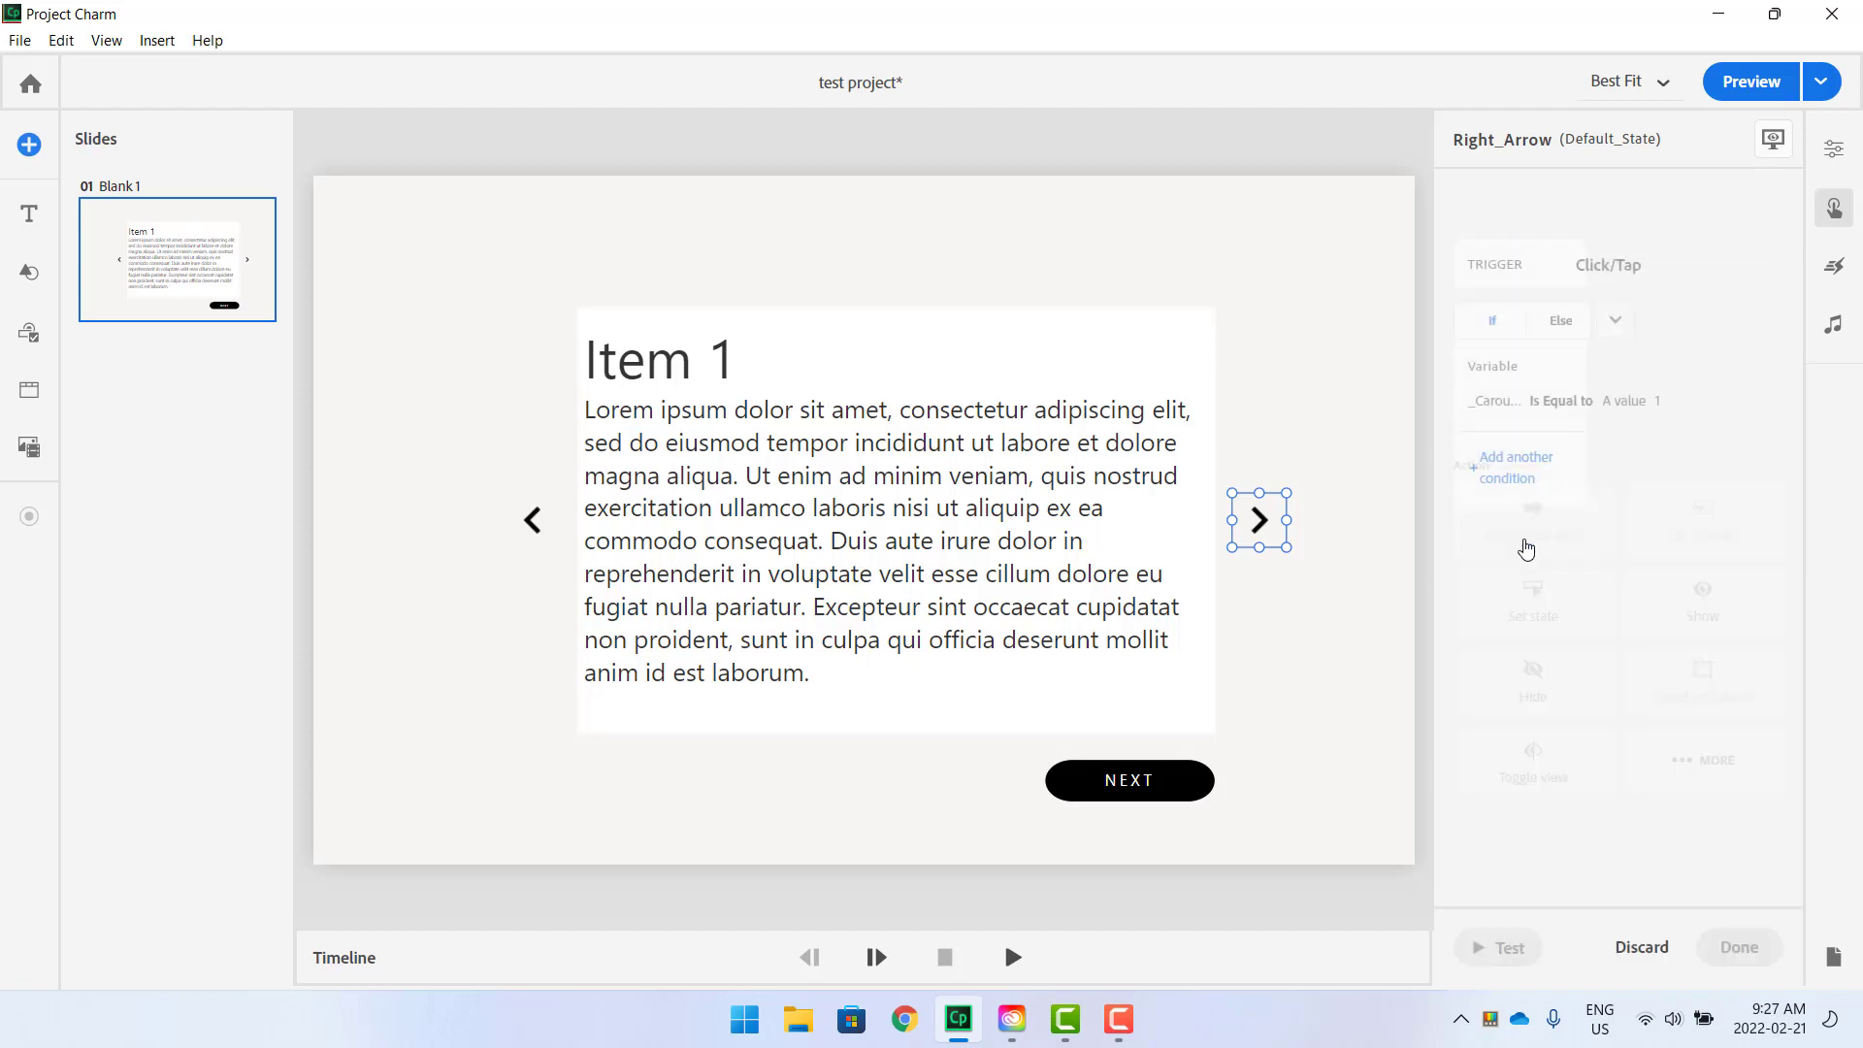
click(1704, 759)
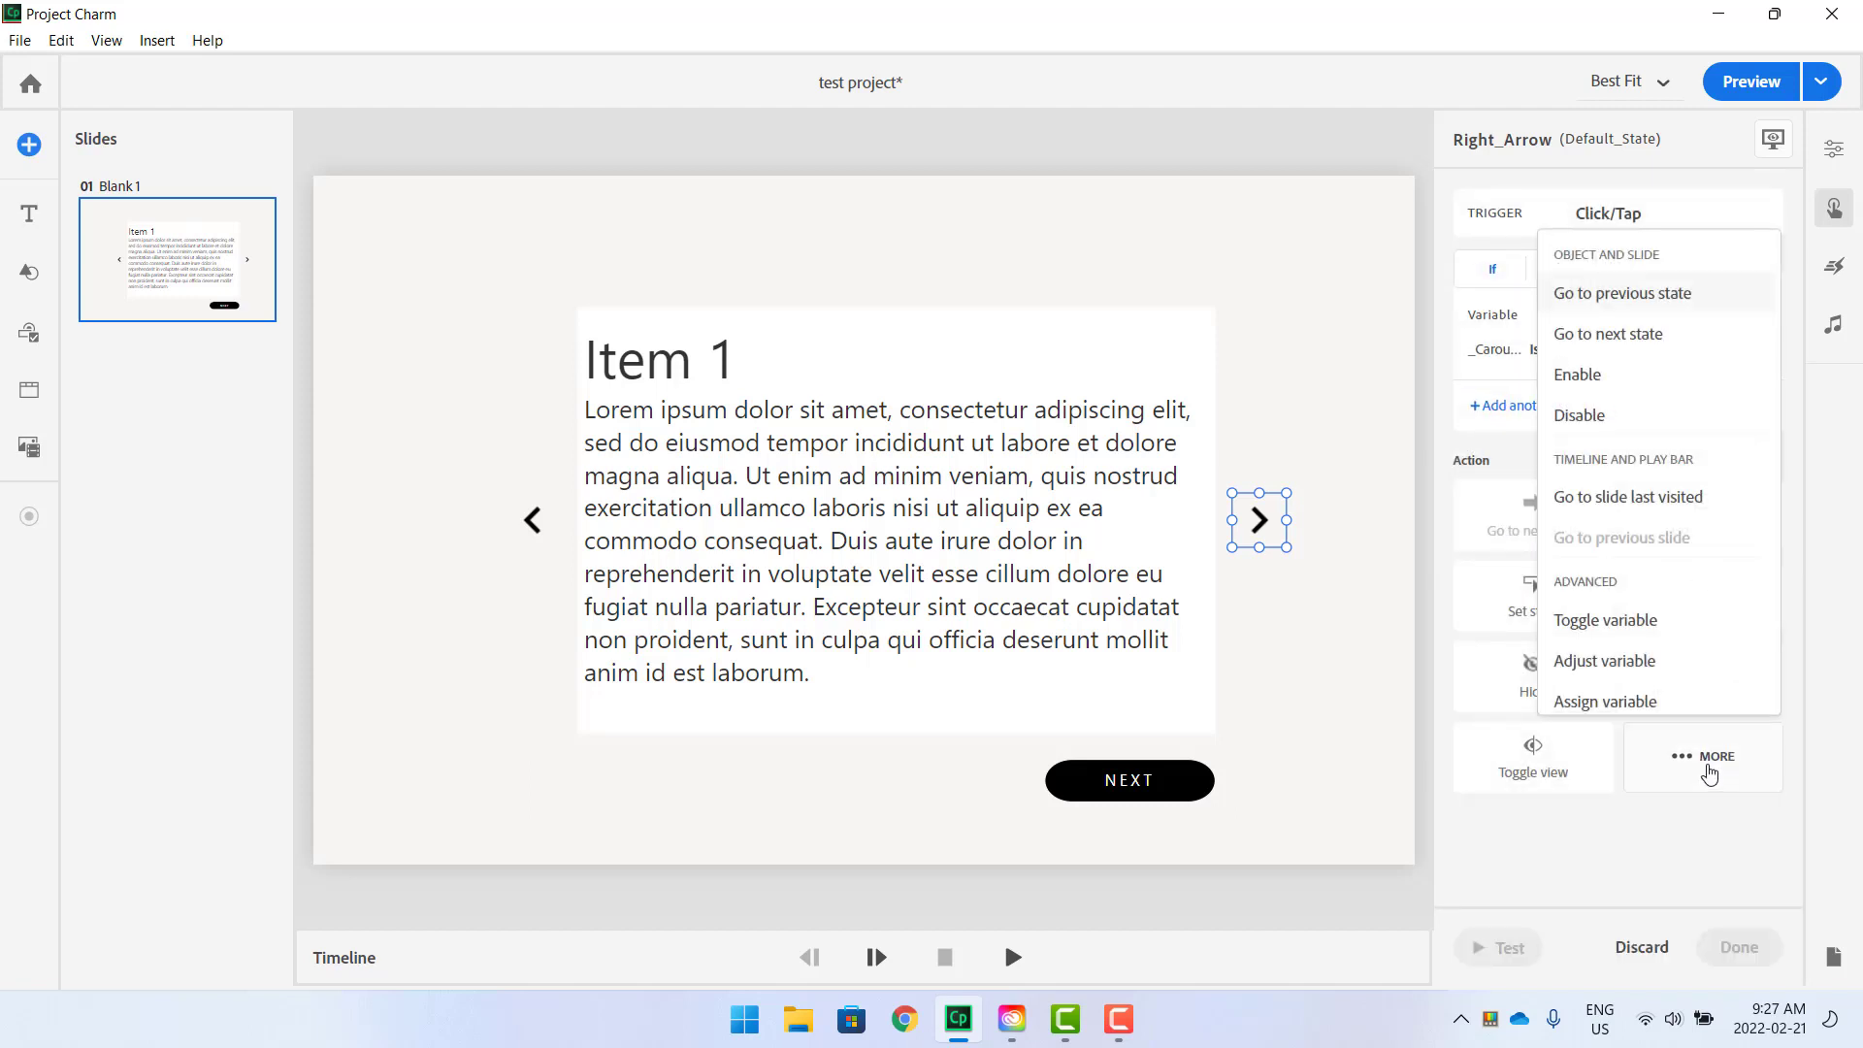
scroll(1698, 690, down, 1)
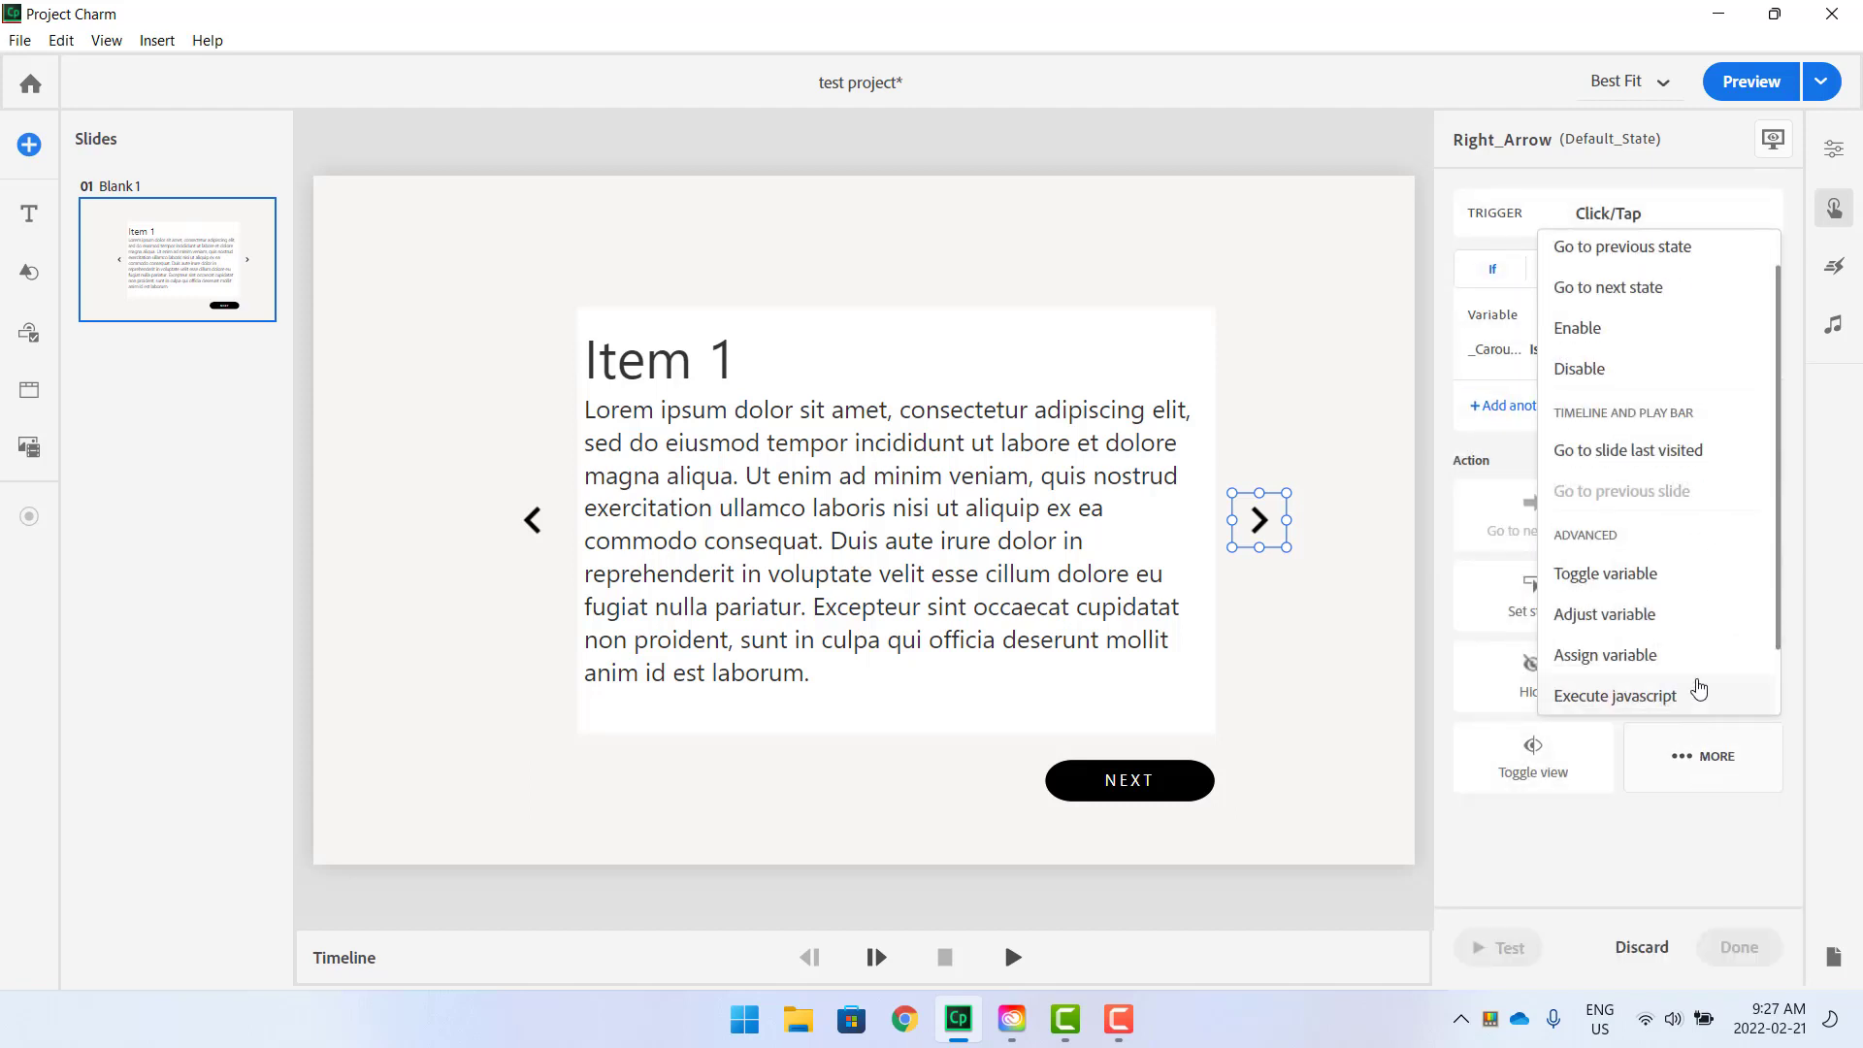
click(1618, 367)
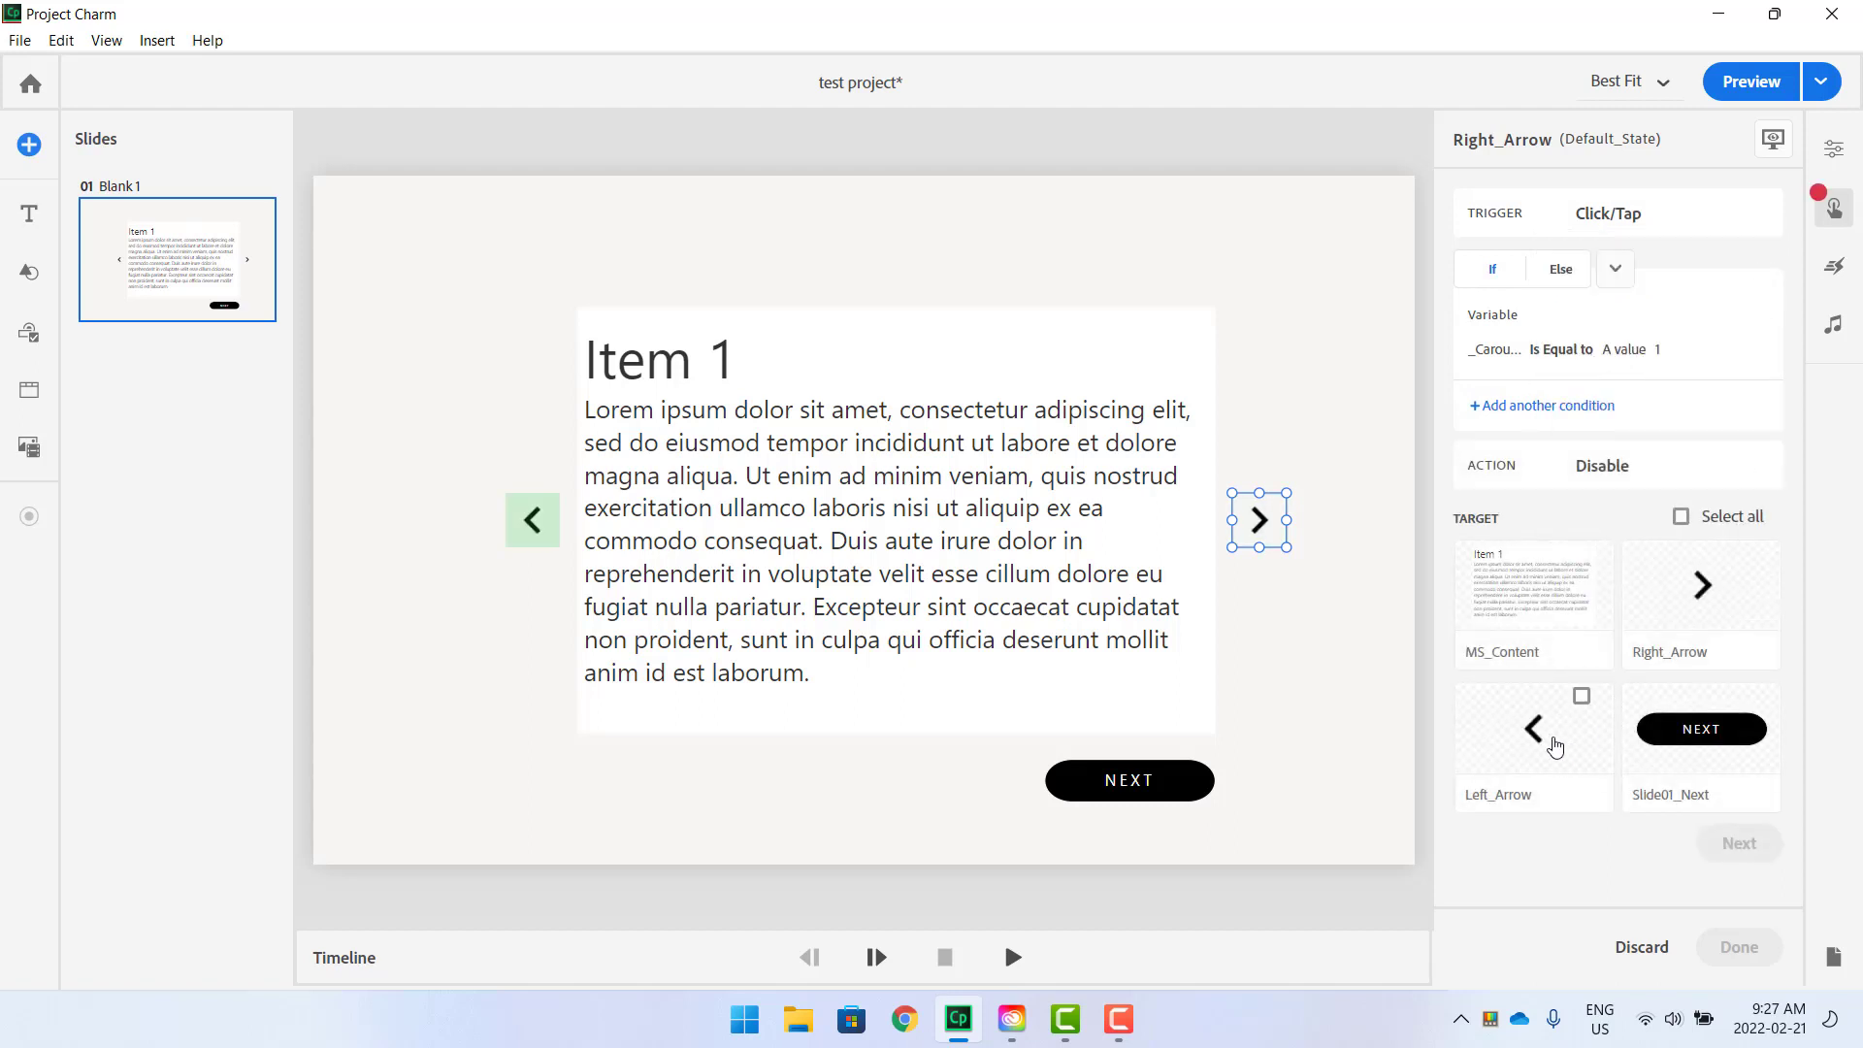
click(1547, 742)
click(1739, 844)
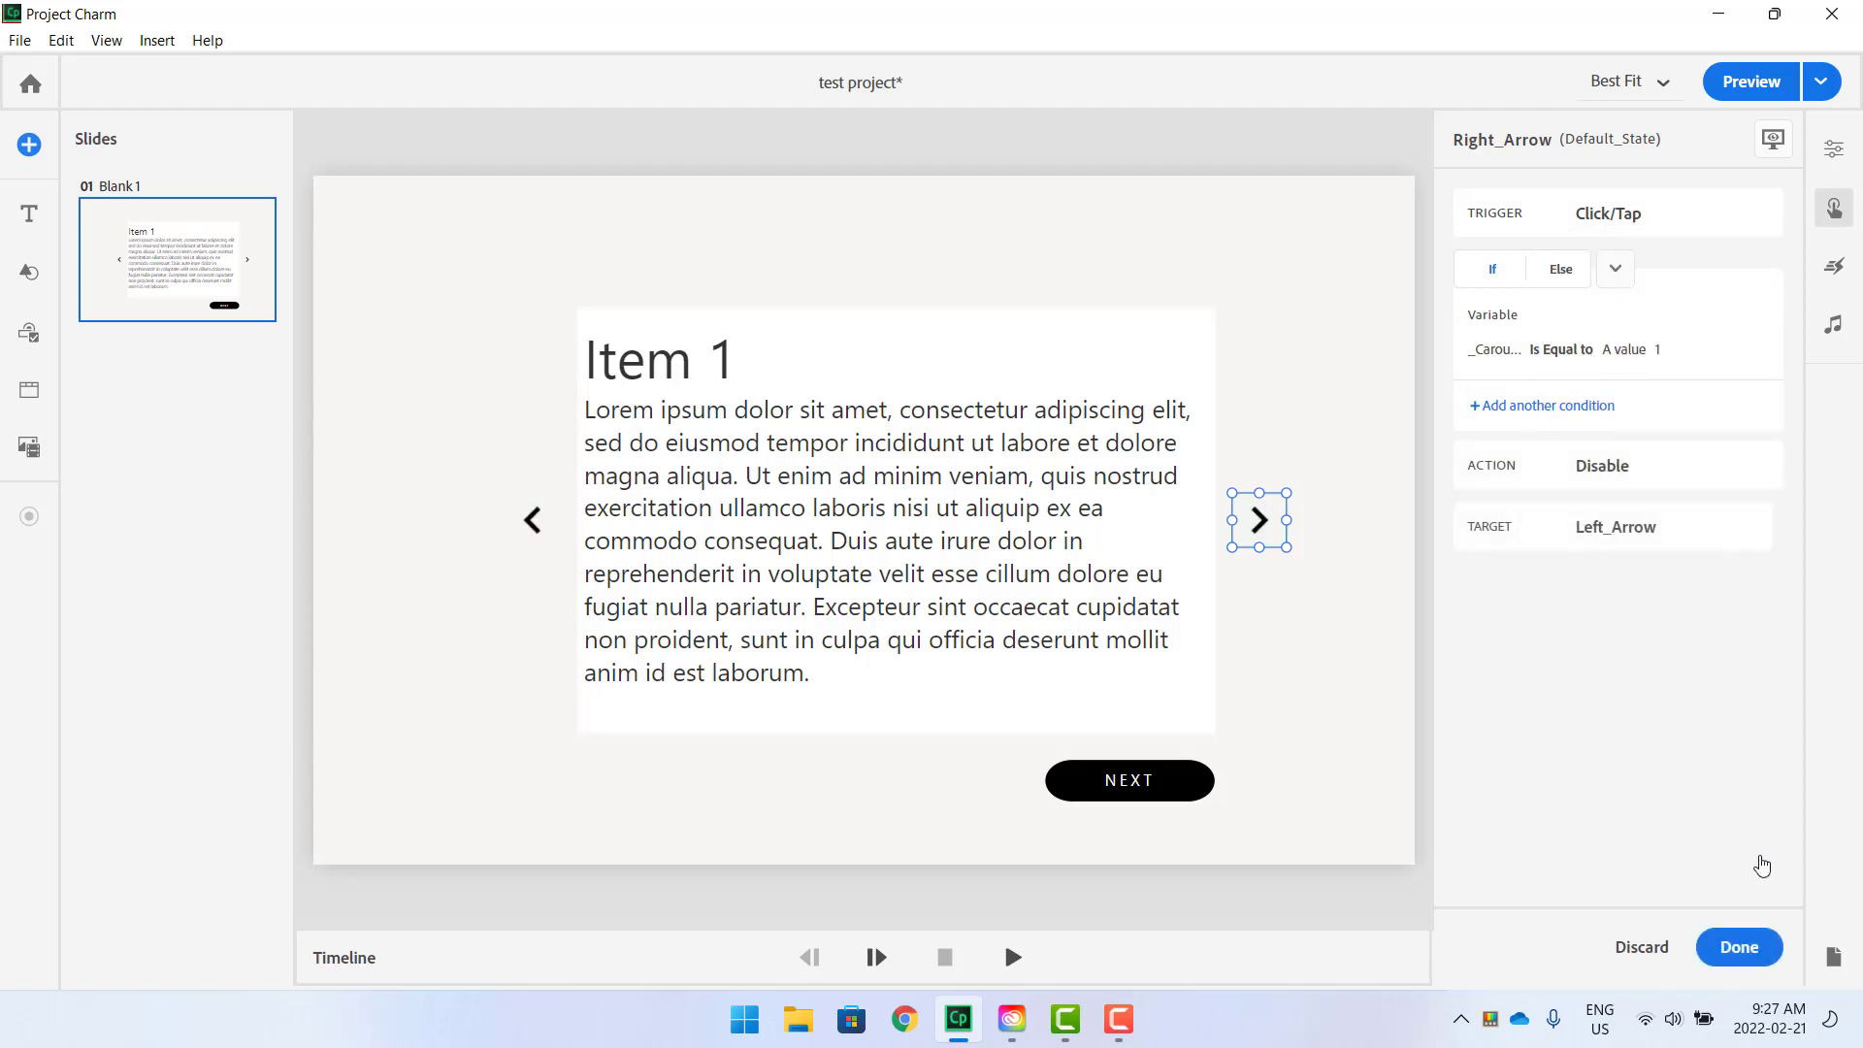
click(1739, 947)
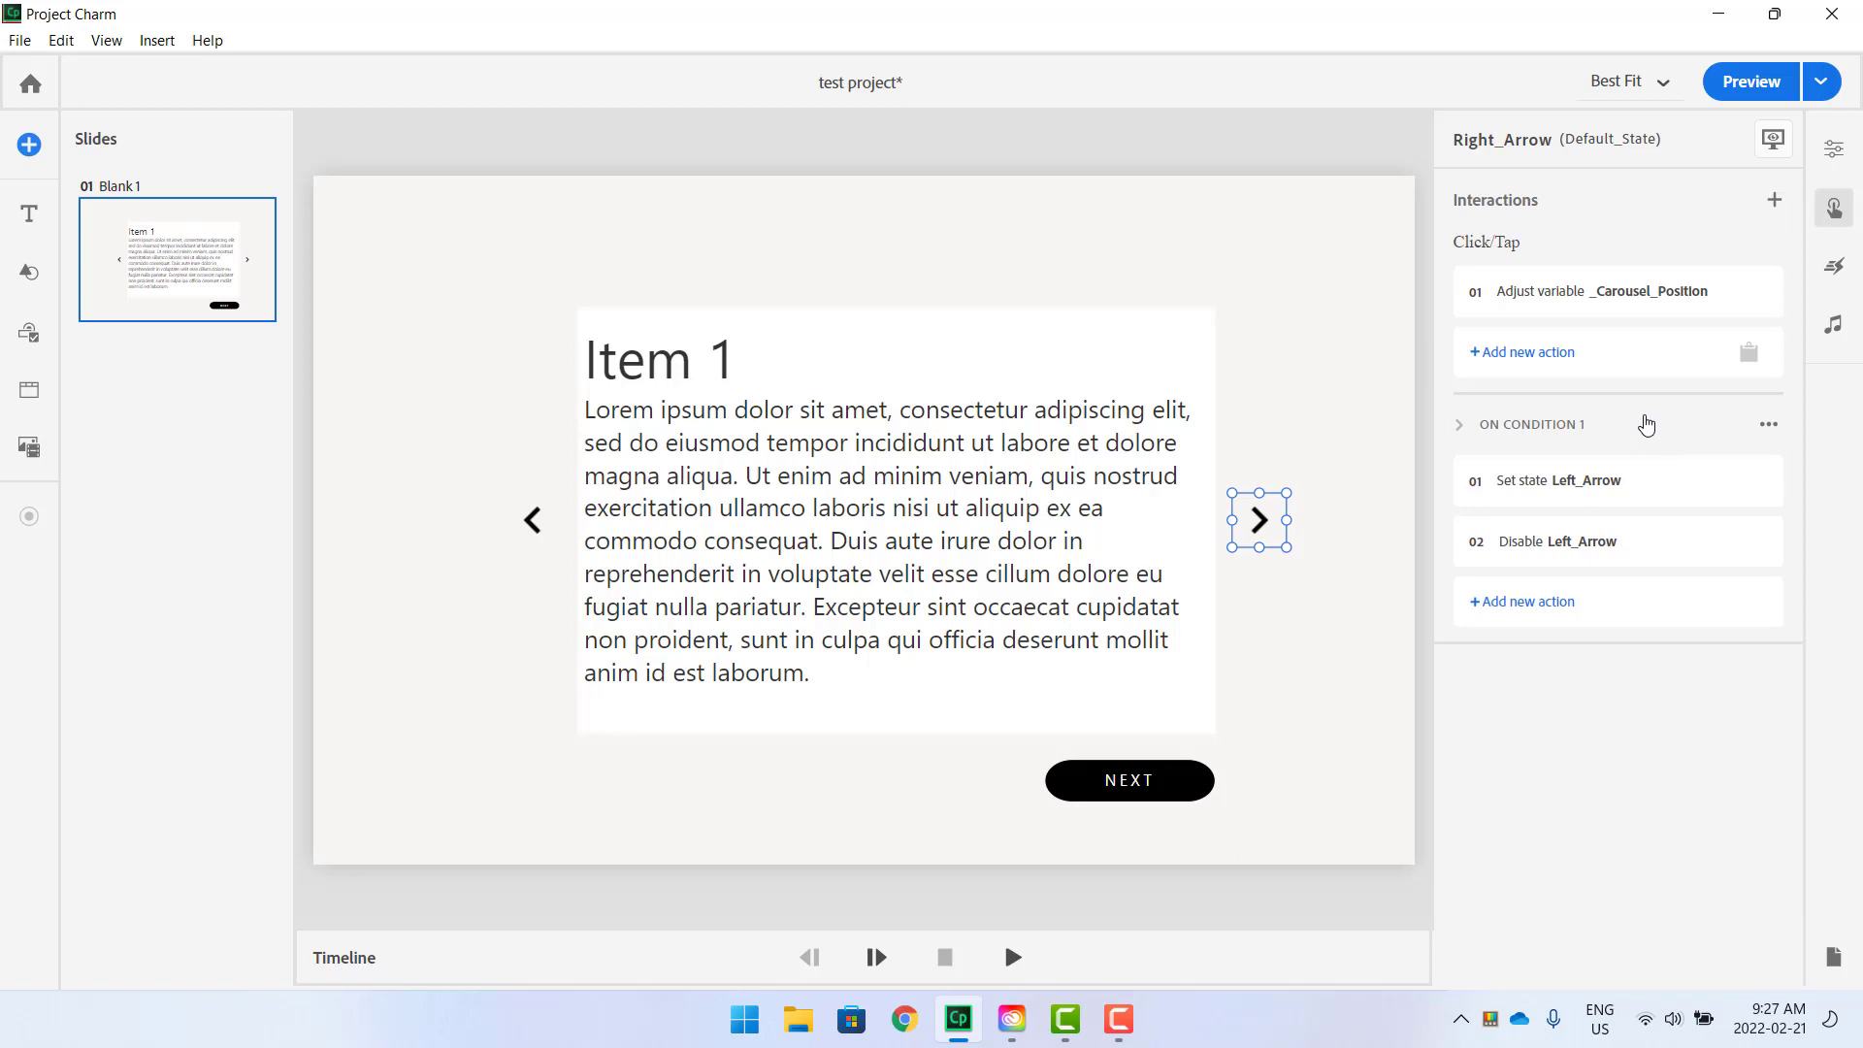
Add a first-condition action that sets MS_Content to Default_State with a custom duration of 0 s.
click(1520, 601)
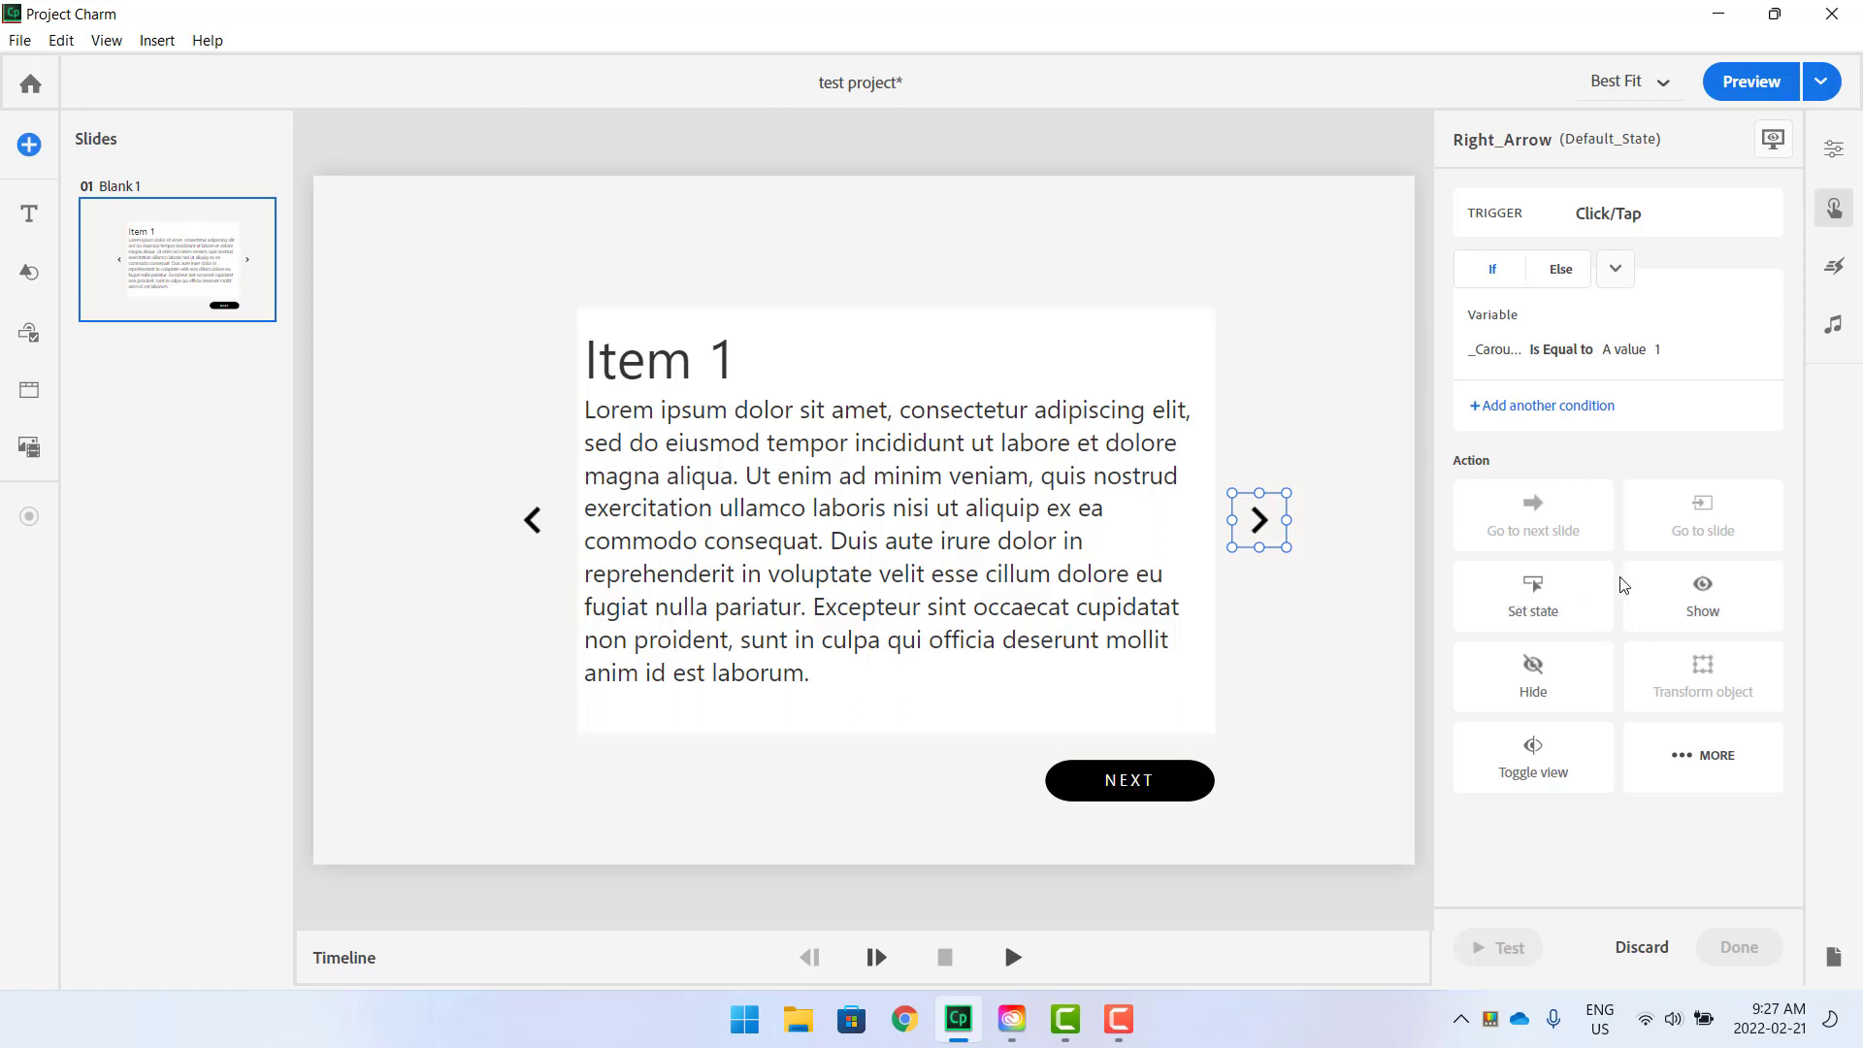
click(1535, 609)
click(1535, 608)
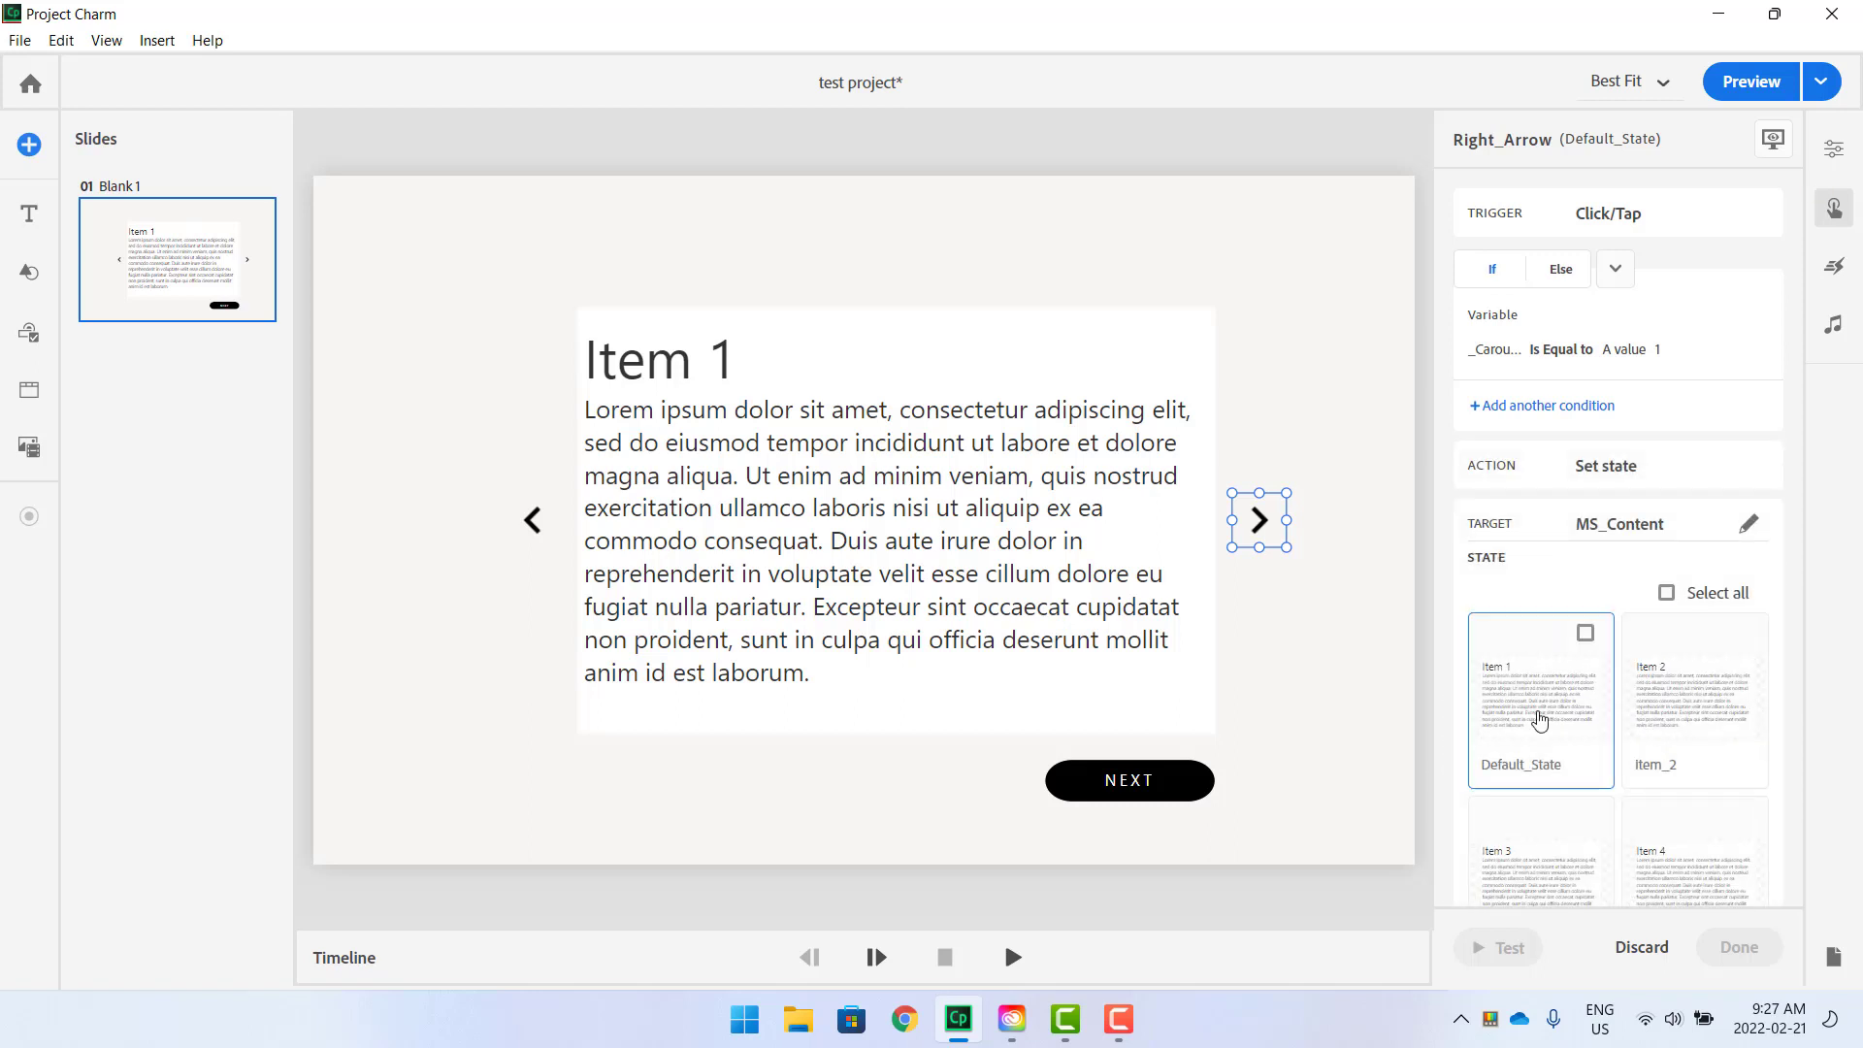
click(1539, 718)
scroll(1649, 795, down, 2)
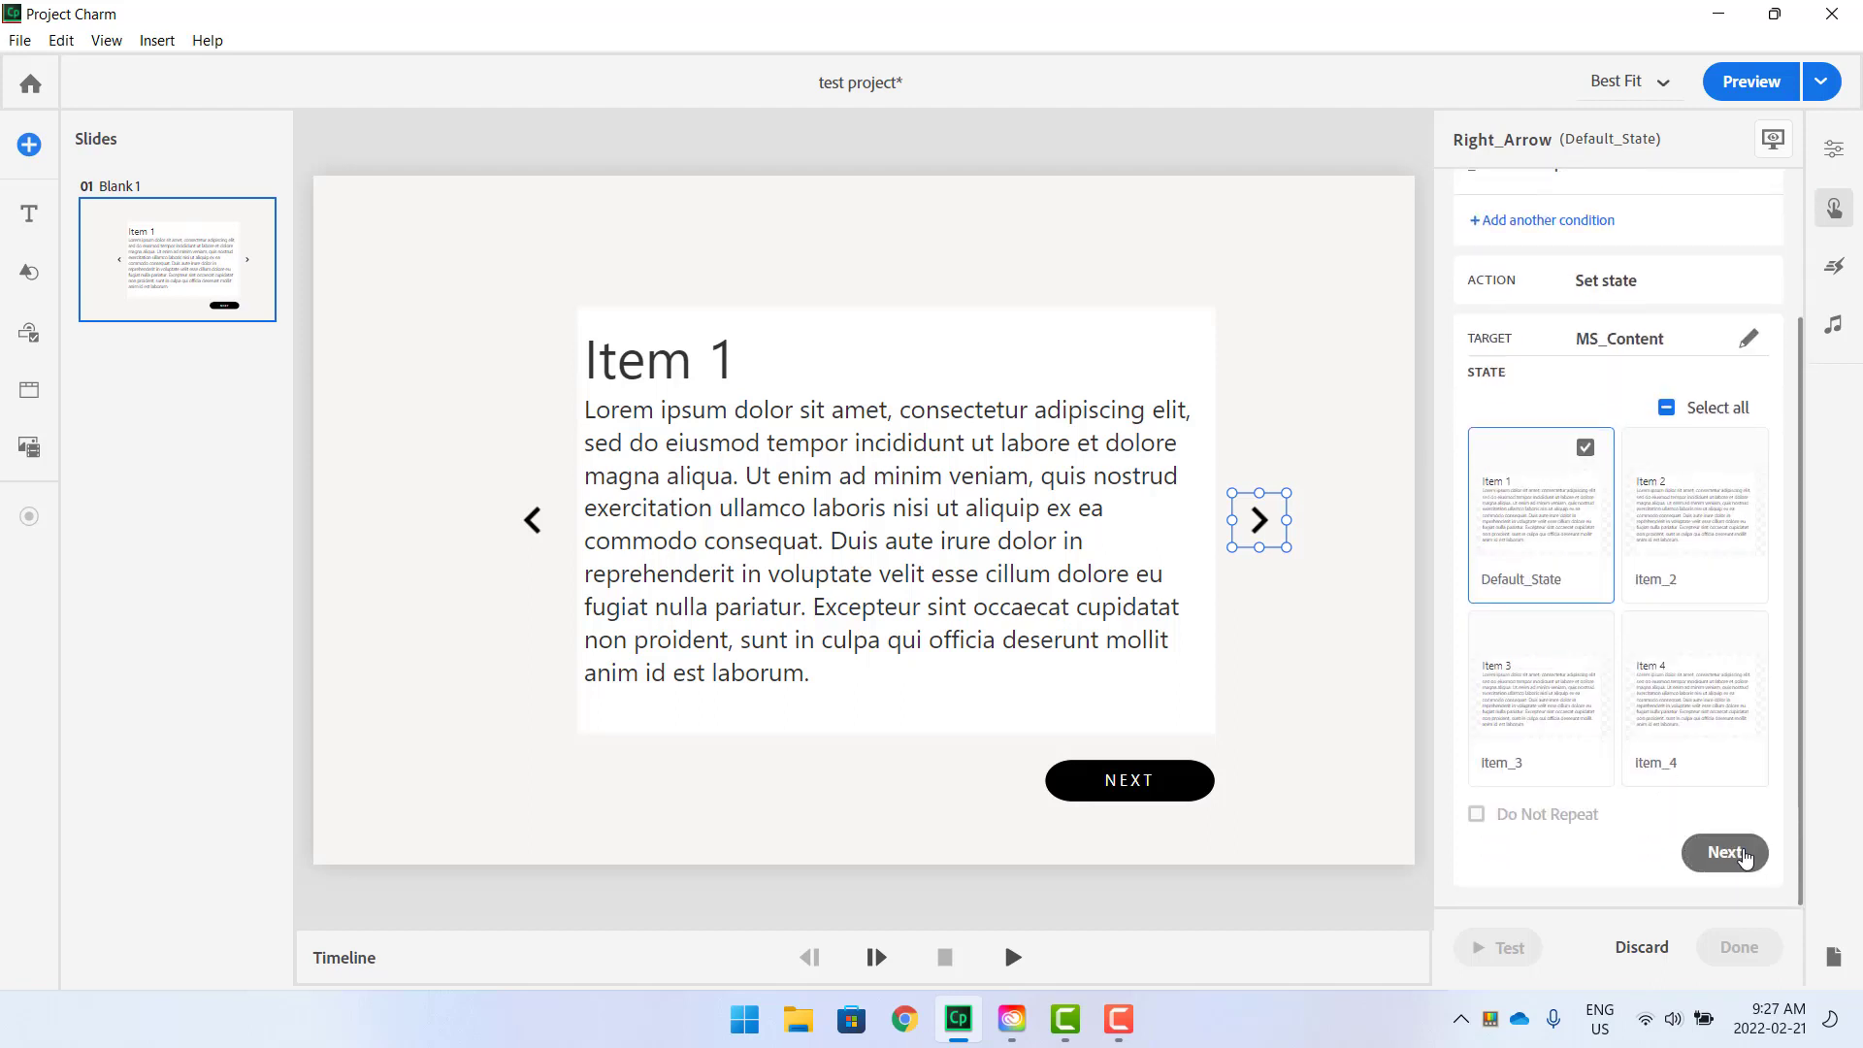
click(1719, 850)
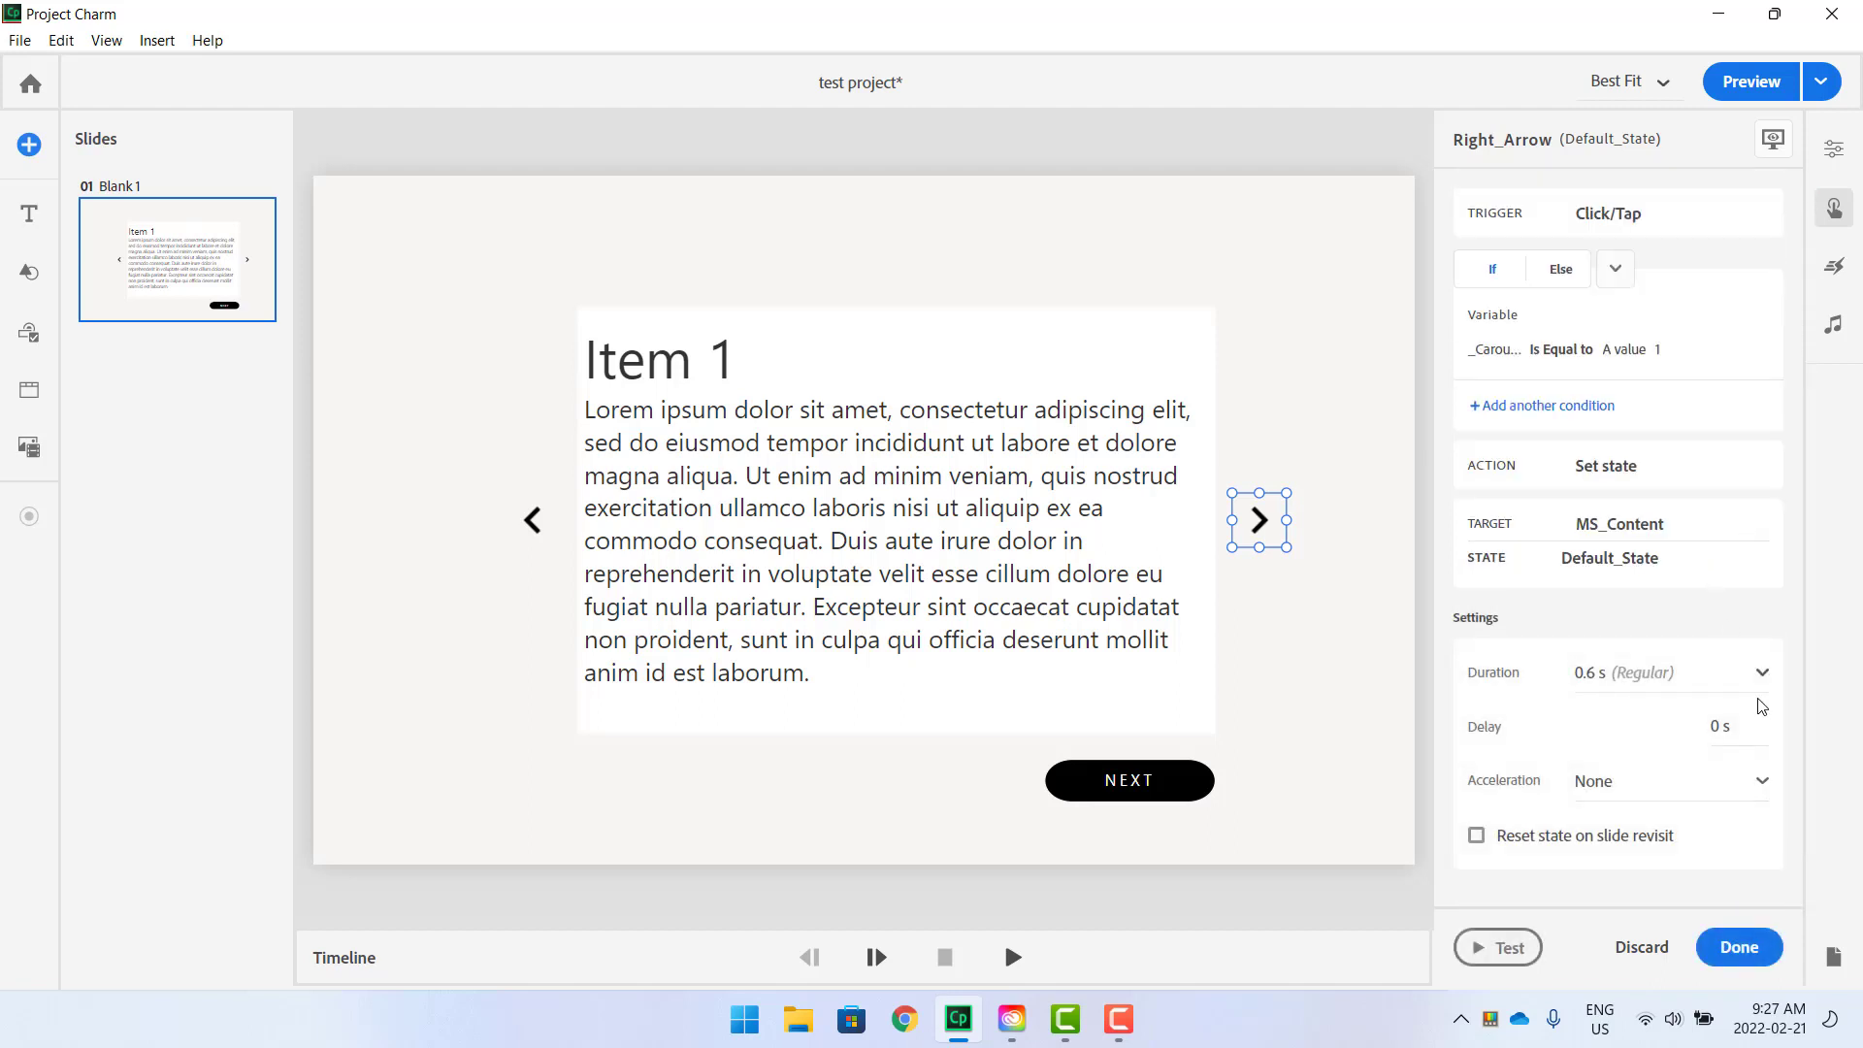
click(1741, 674)
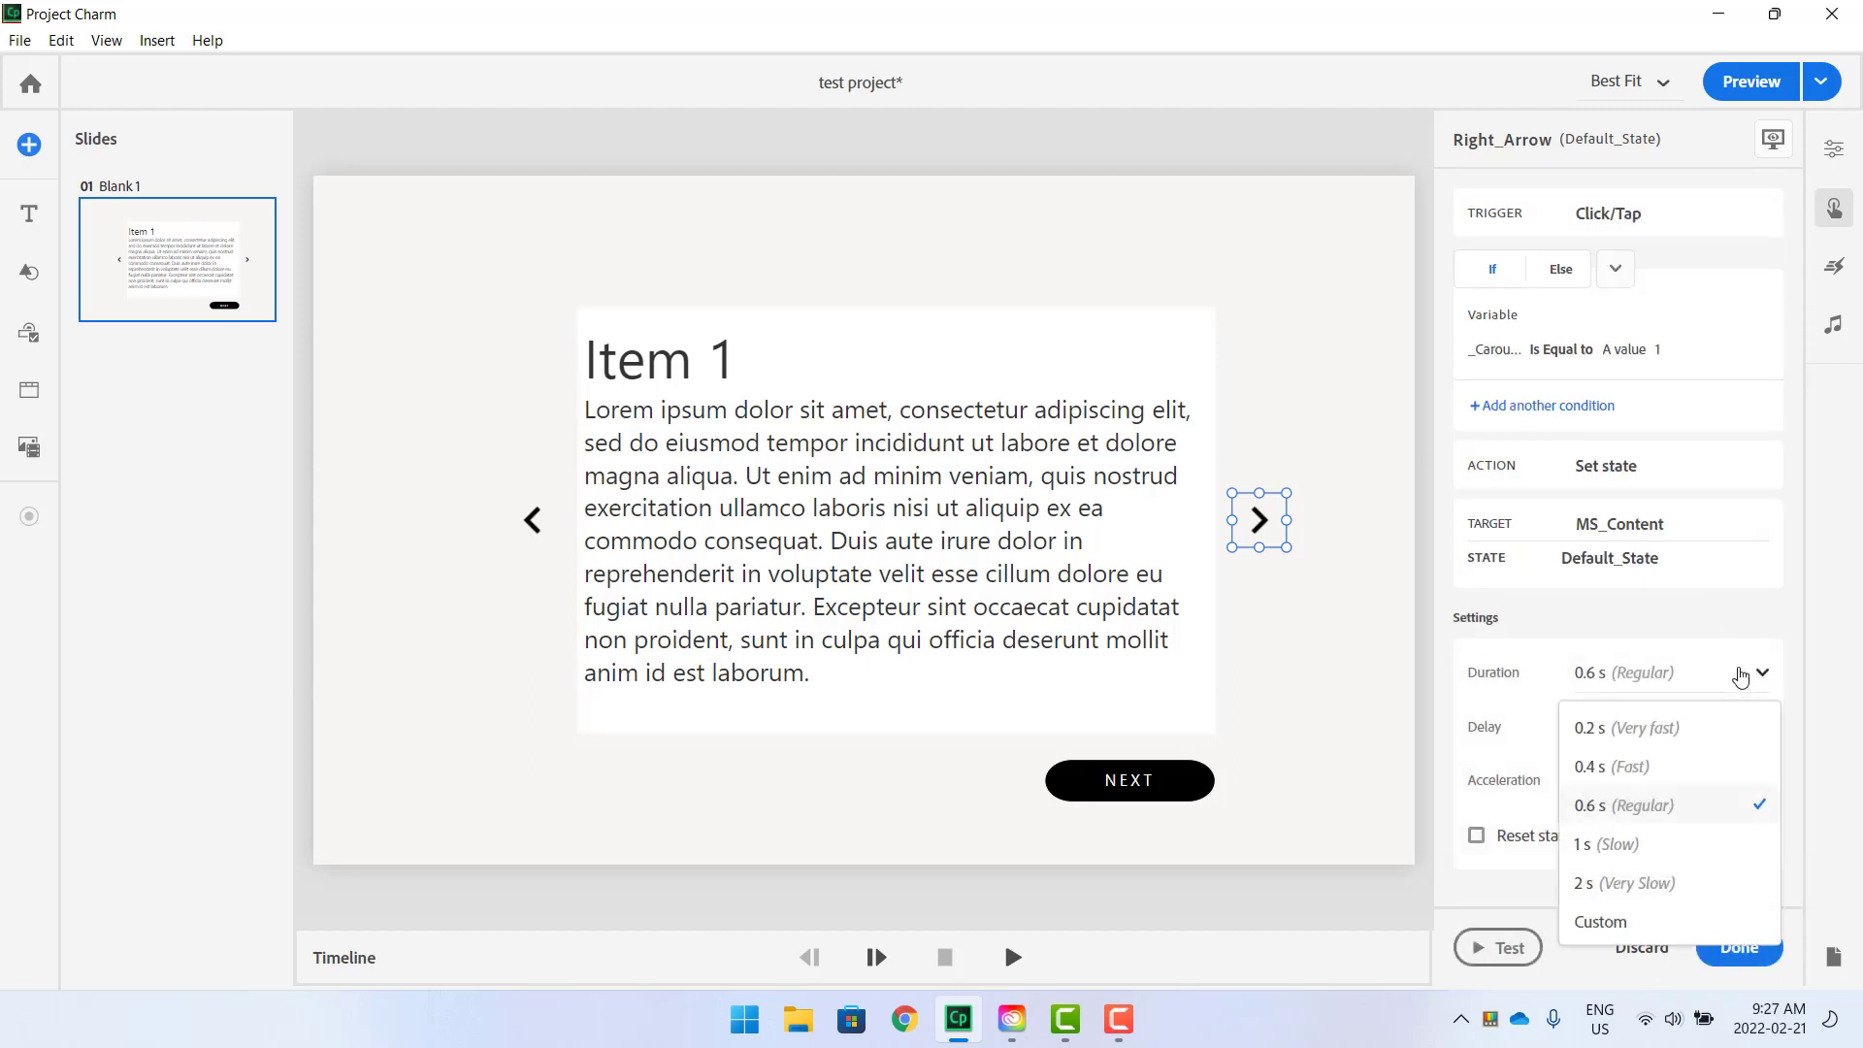
click(1629, 919)
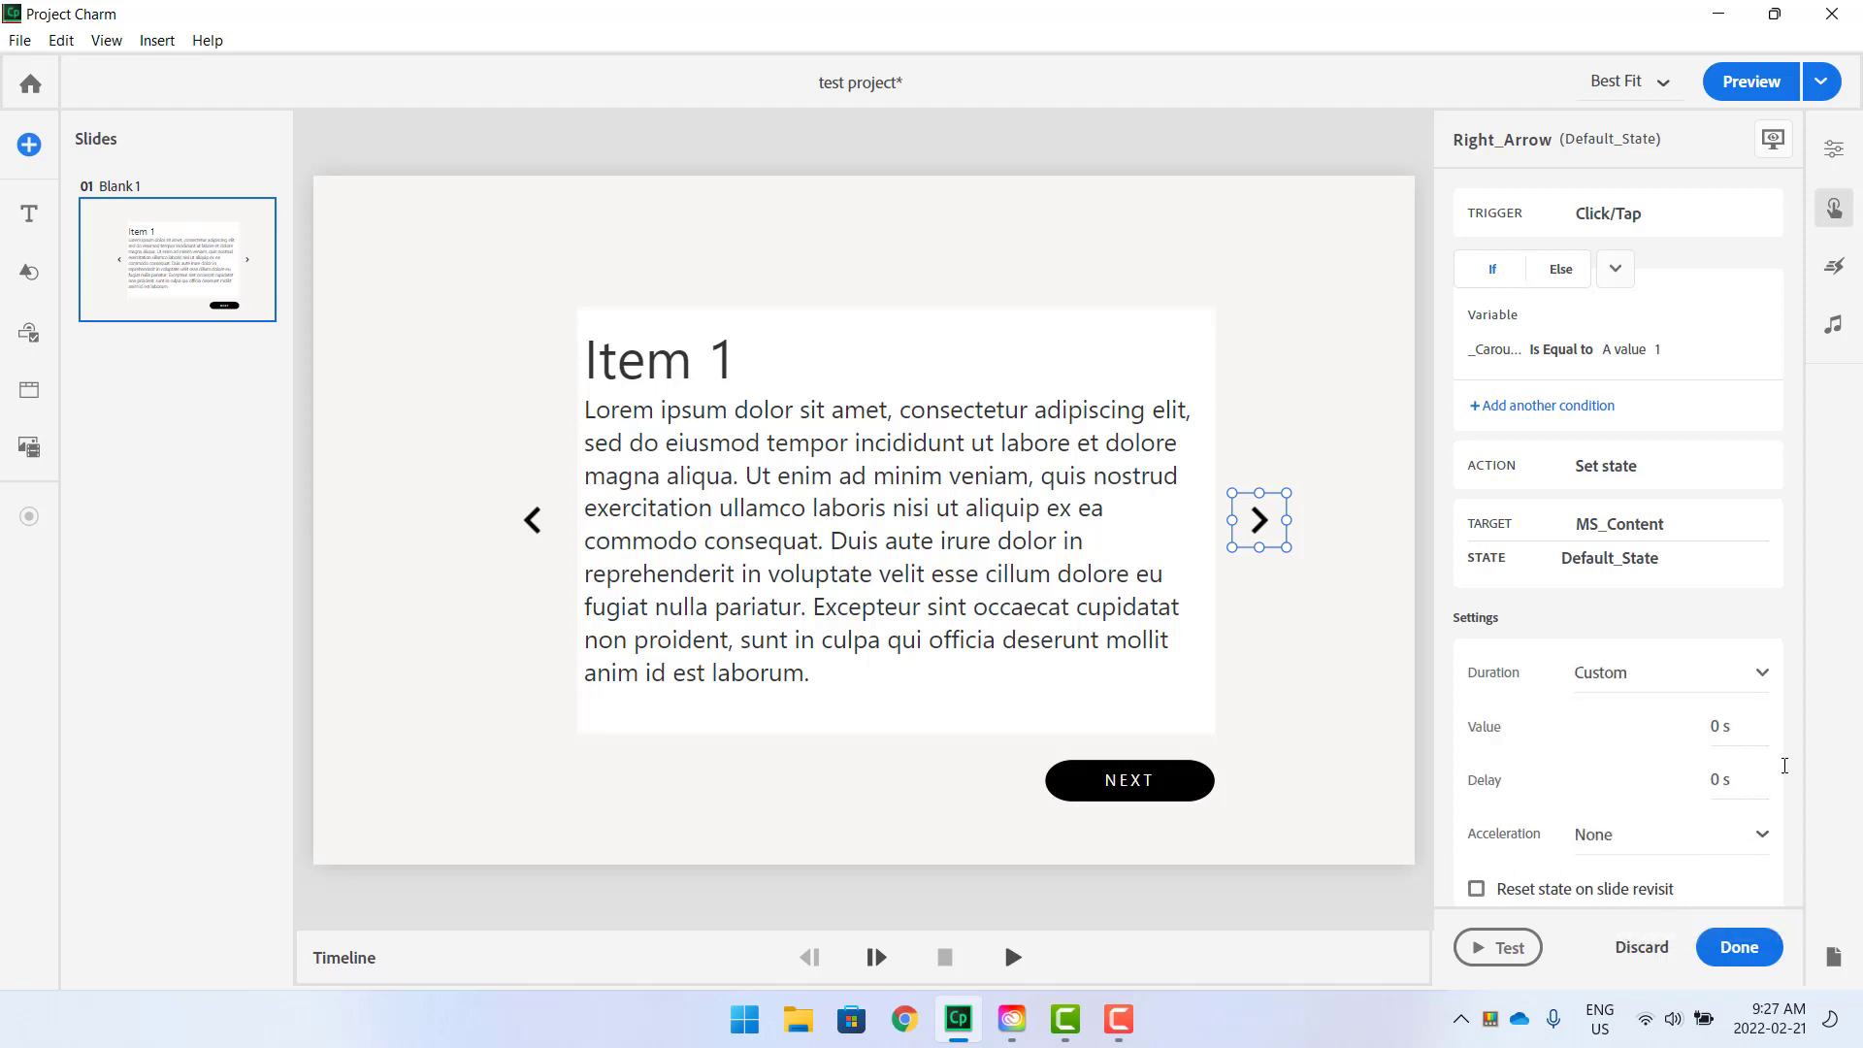
scroll(1742, 894, down, 1)
click(1742, 948)
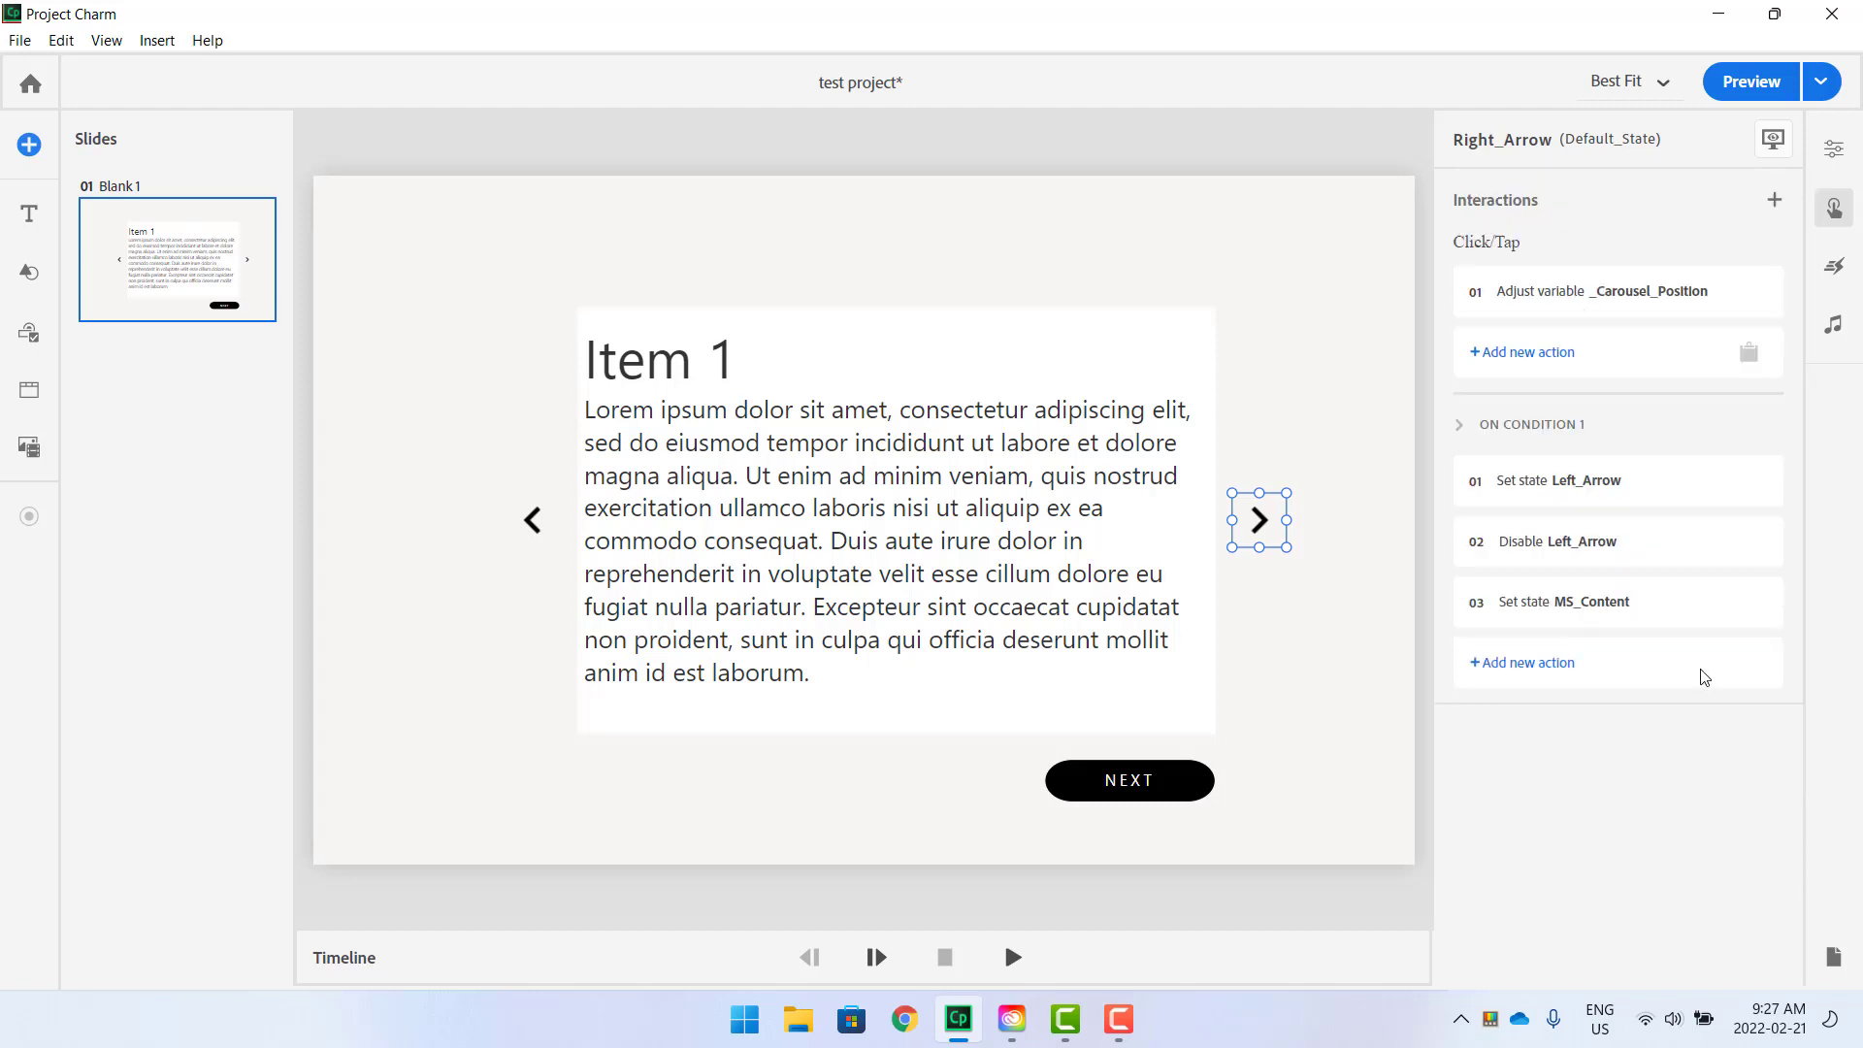
Add a first-condition action that sets Right_Arrow to Default_State with a custom duration of 0 s.
click(1535, 666)
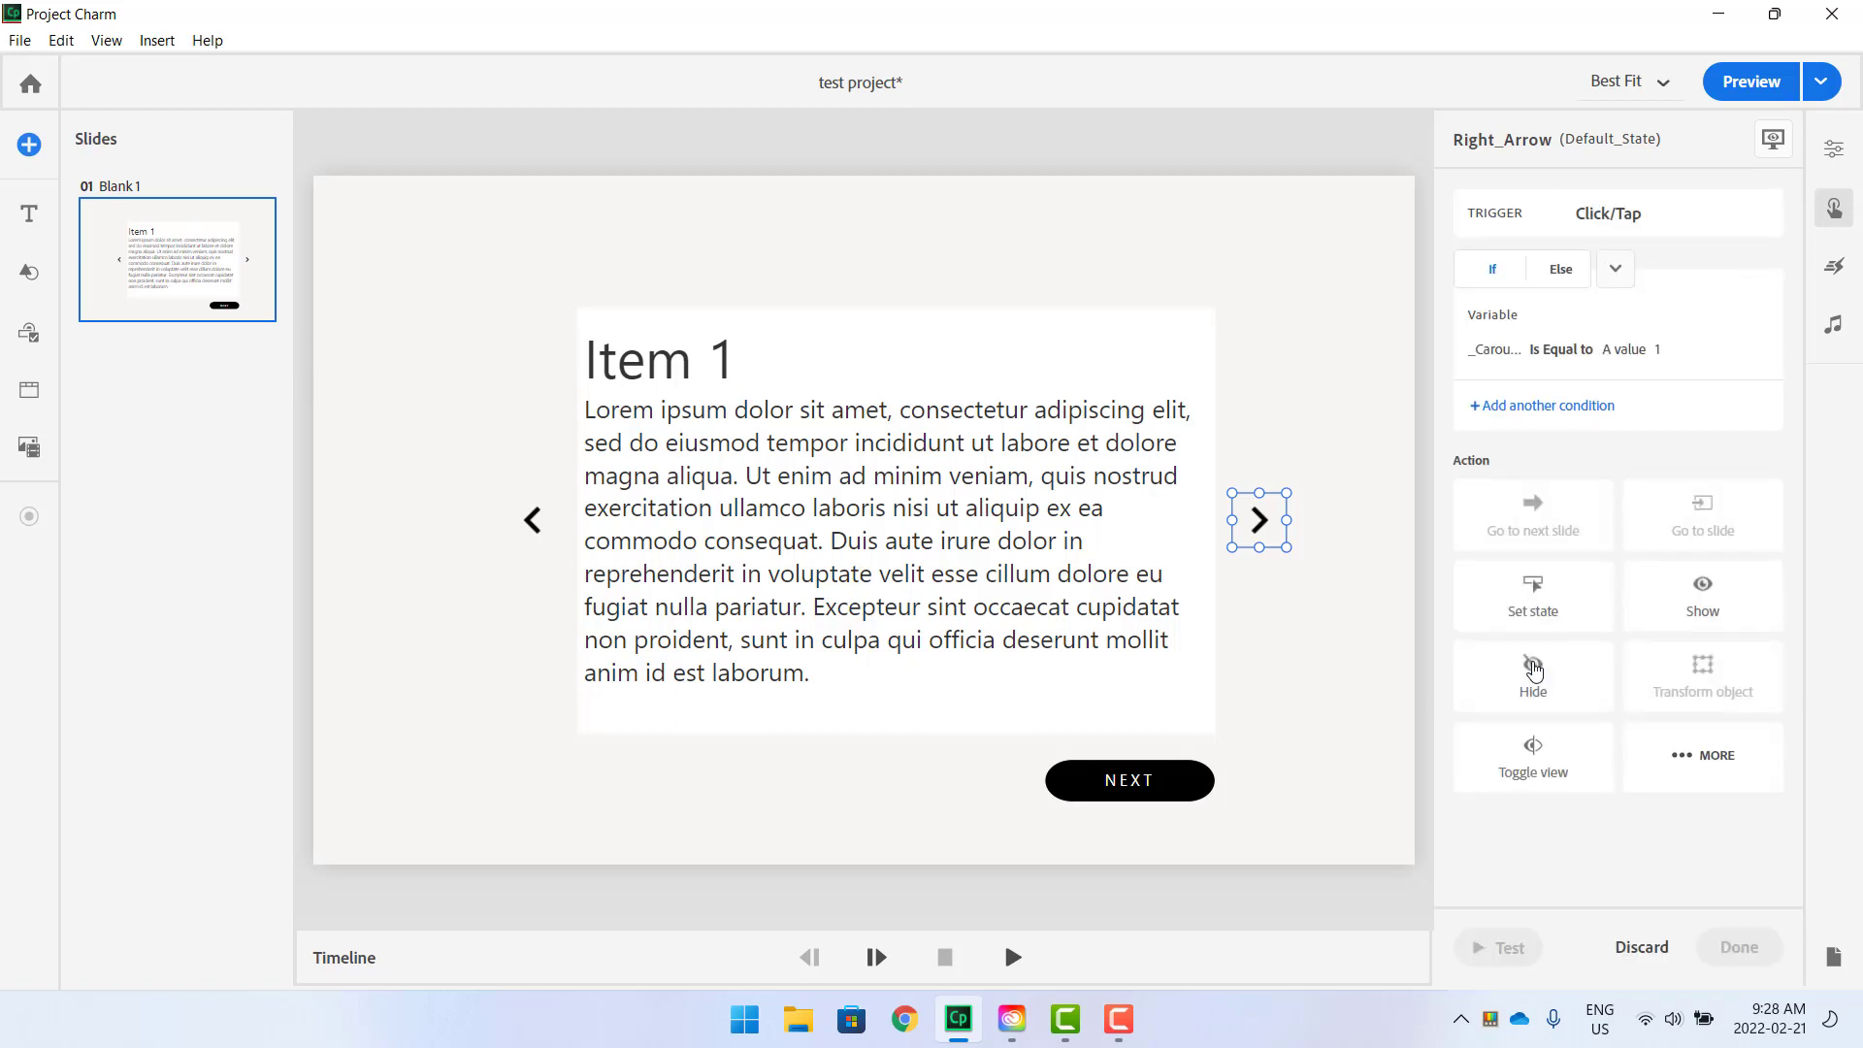
click(1535, 598)
click(1722, 609)
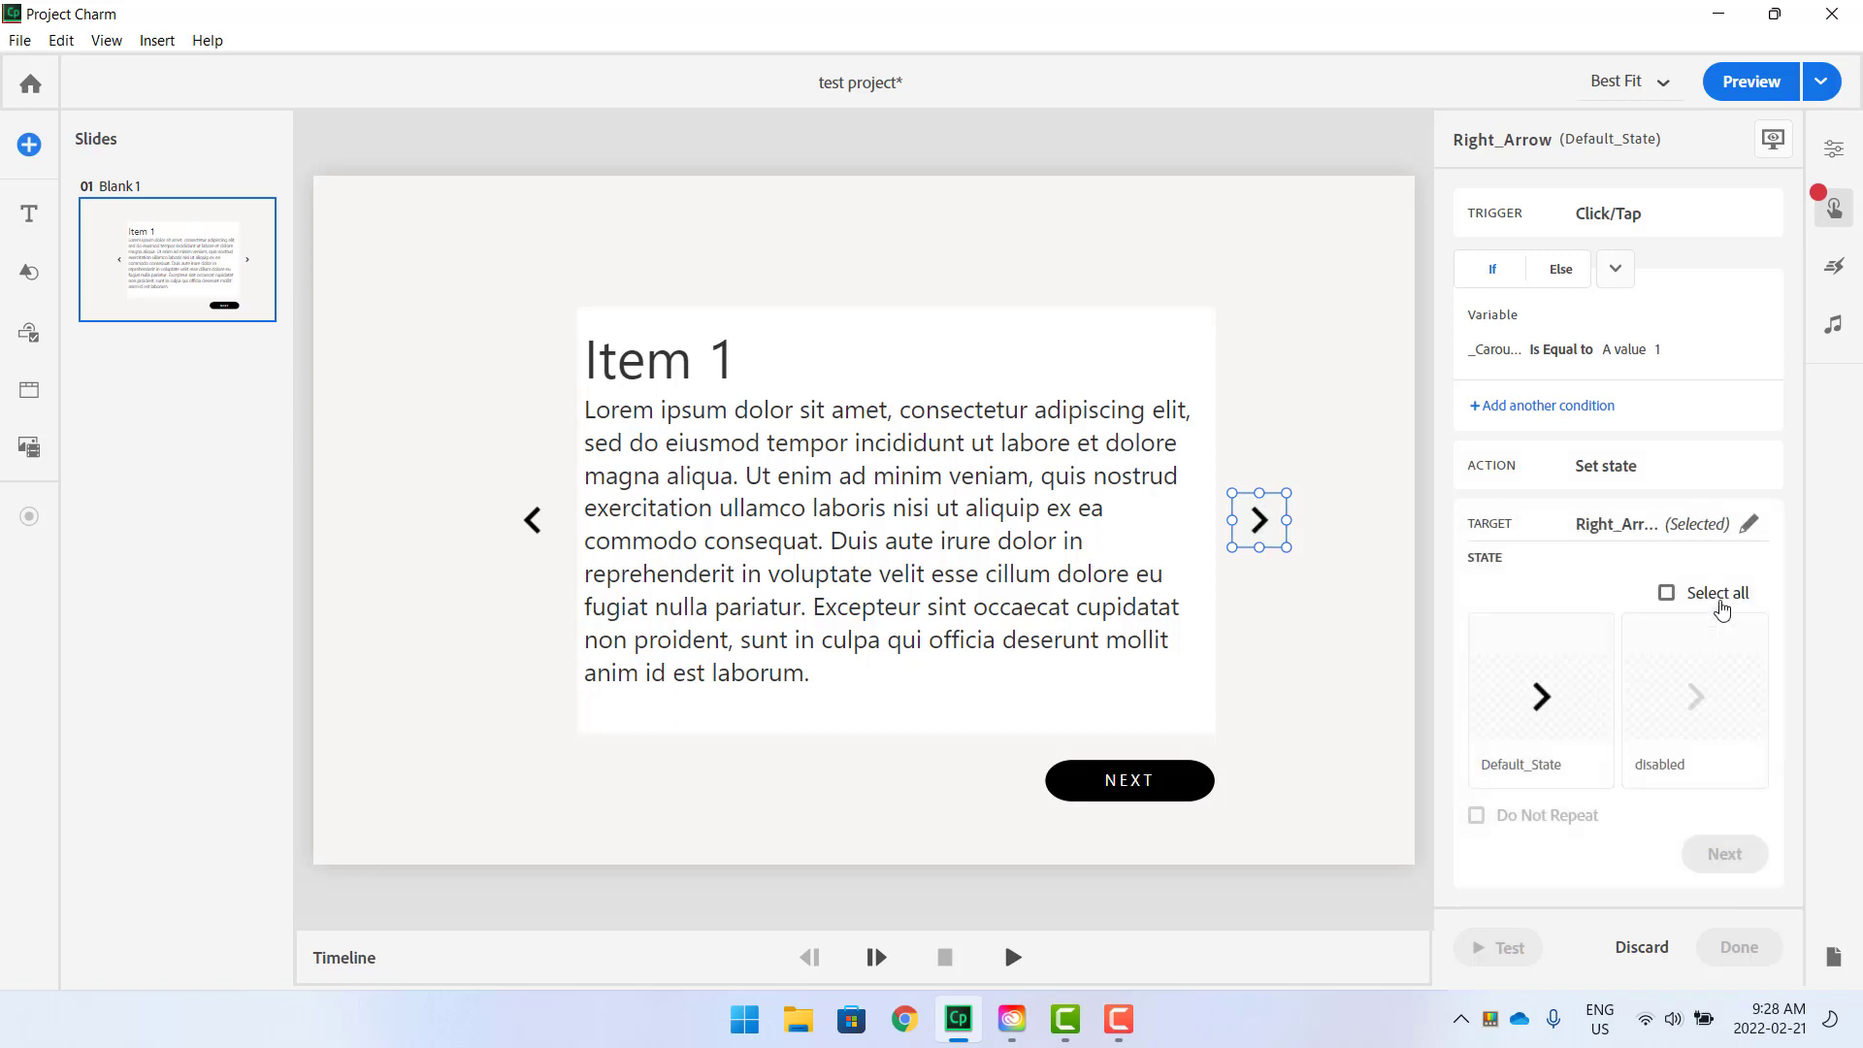
click(1551, 708)
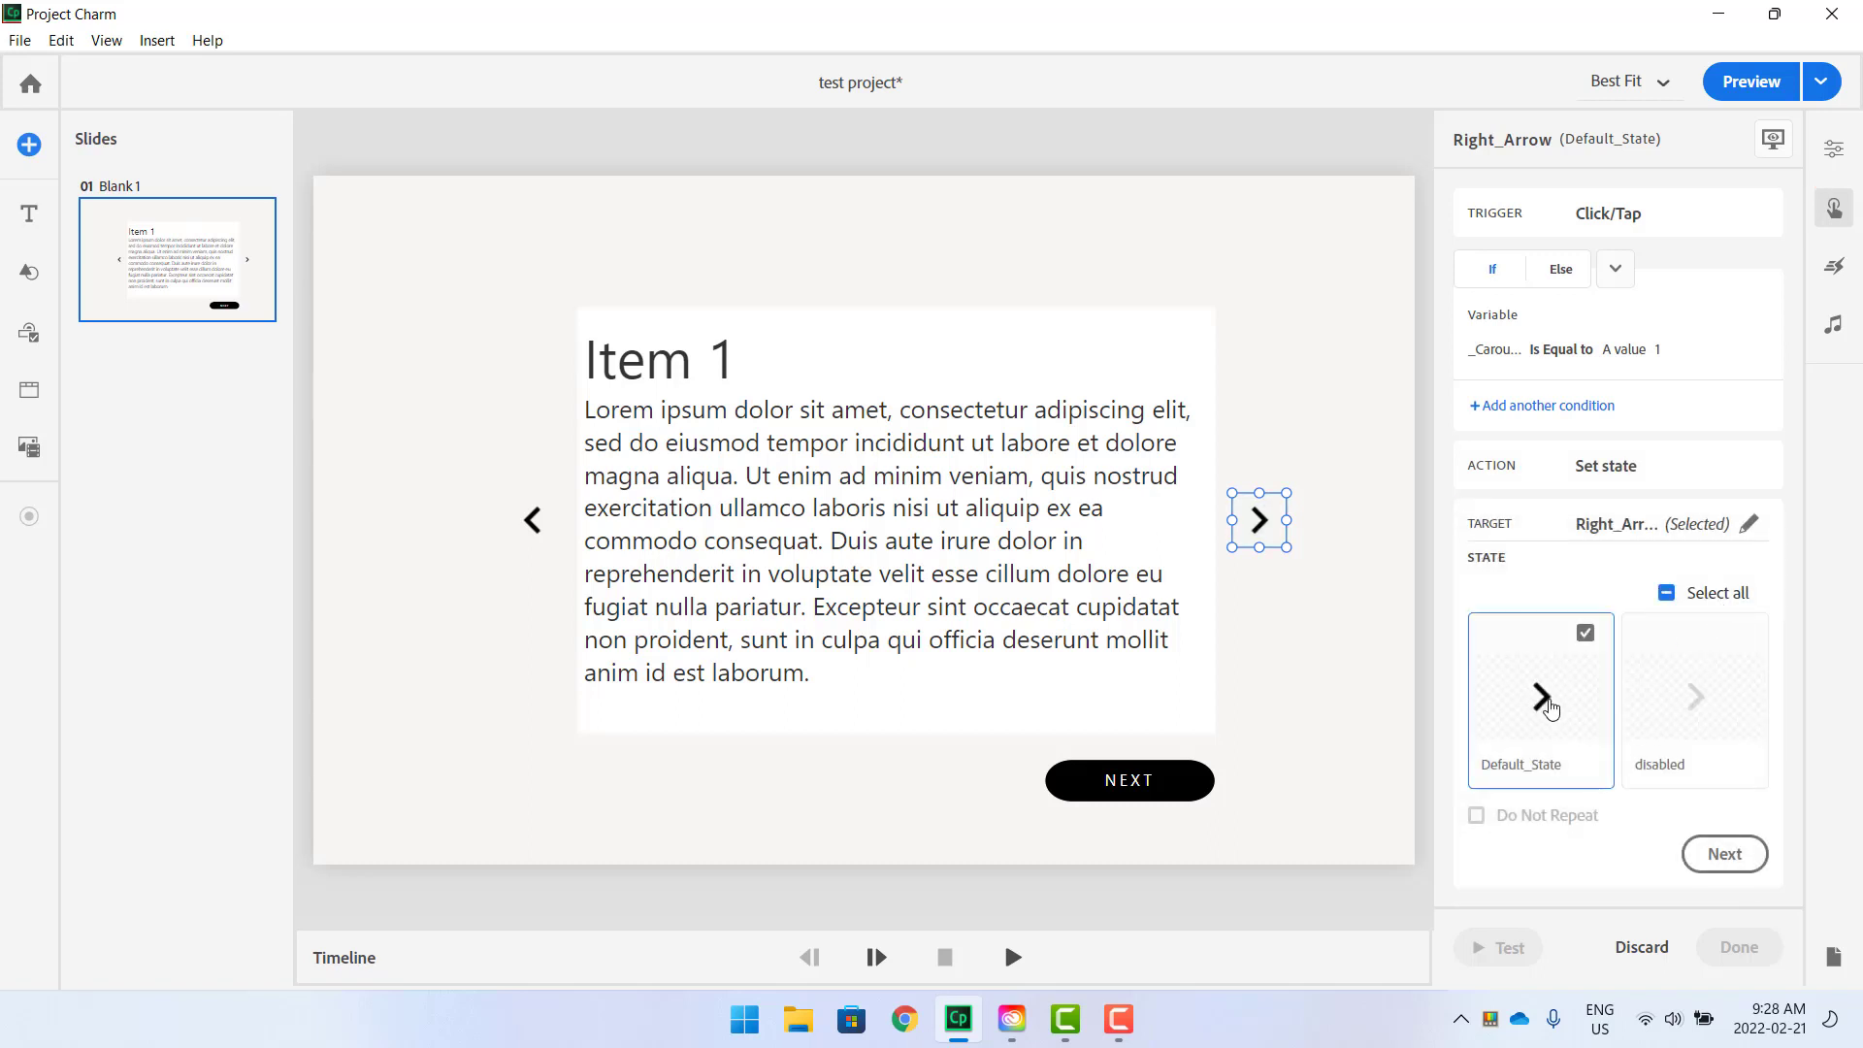
click(1736, 855)
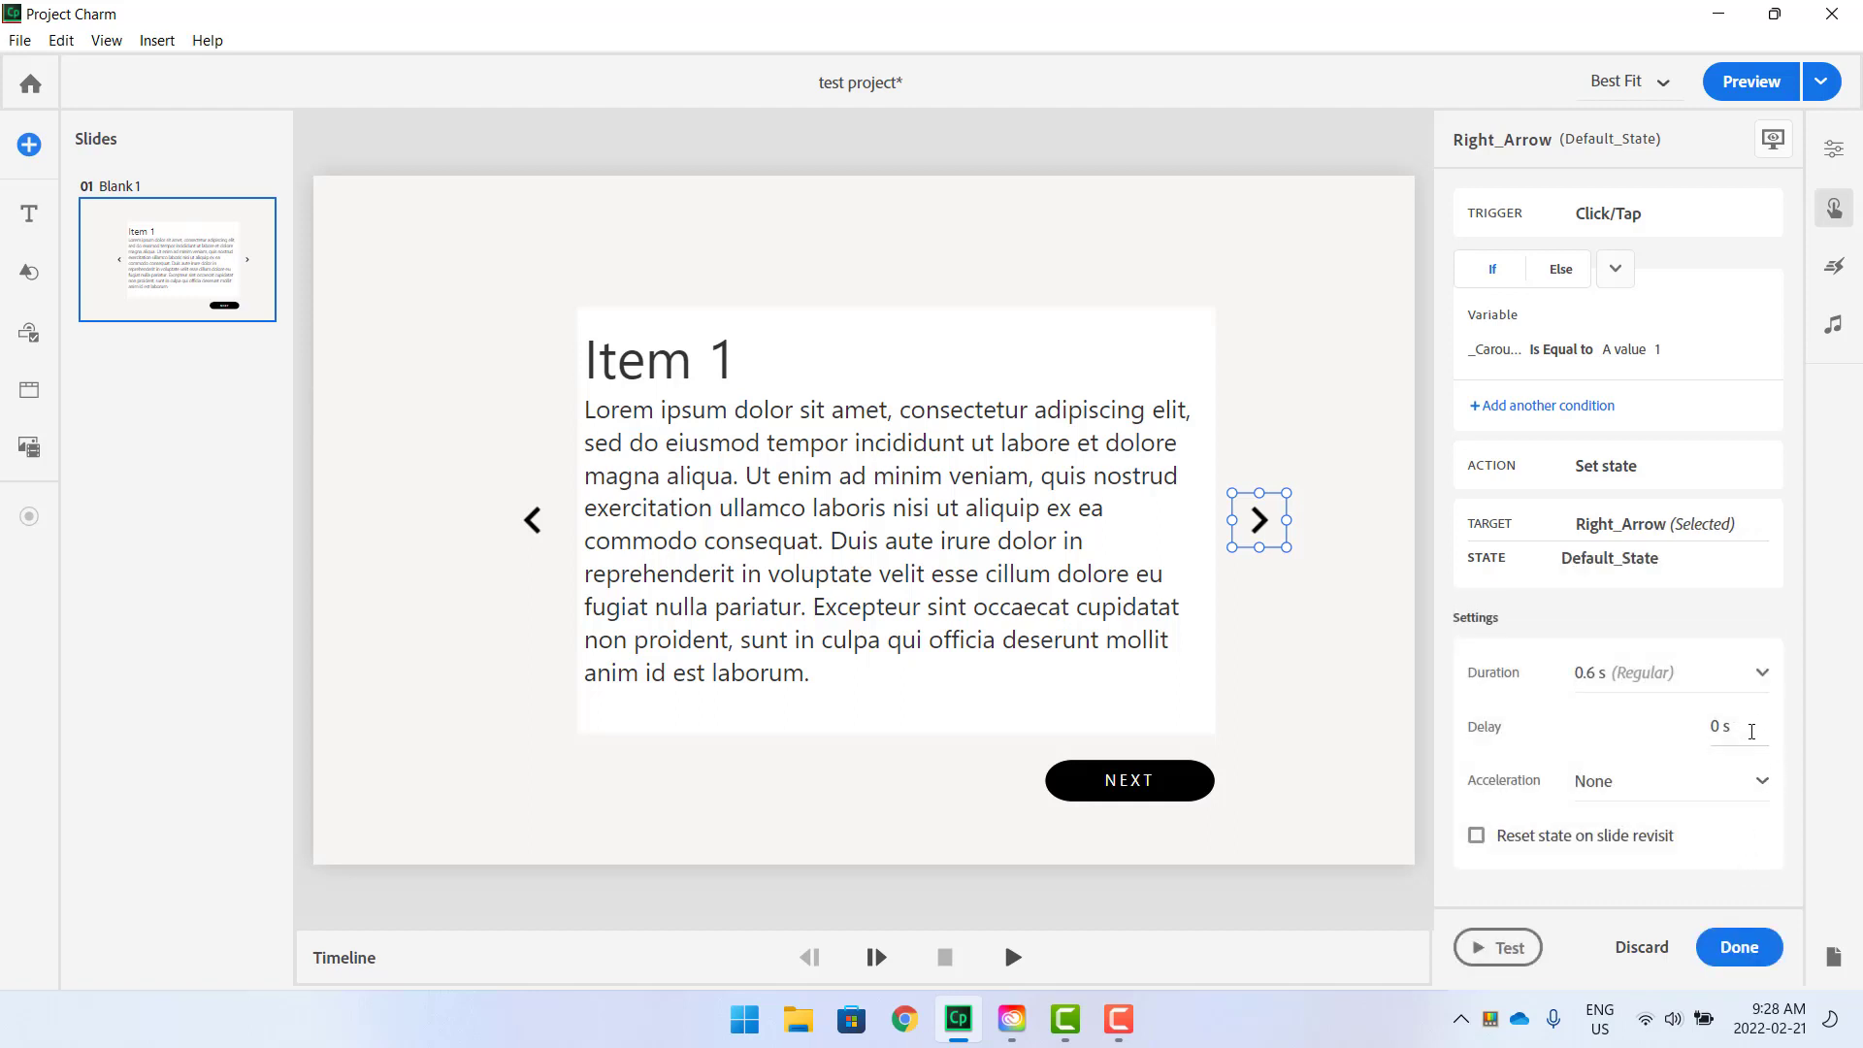
click(1754, 674)
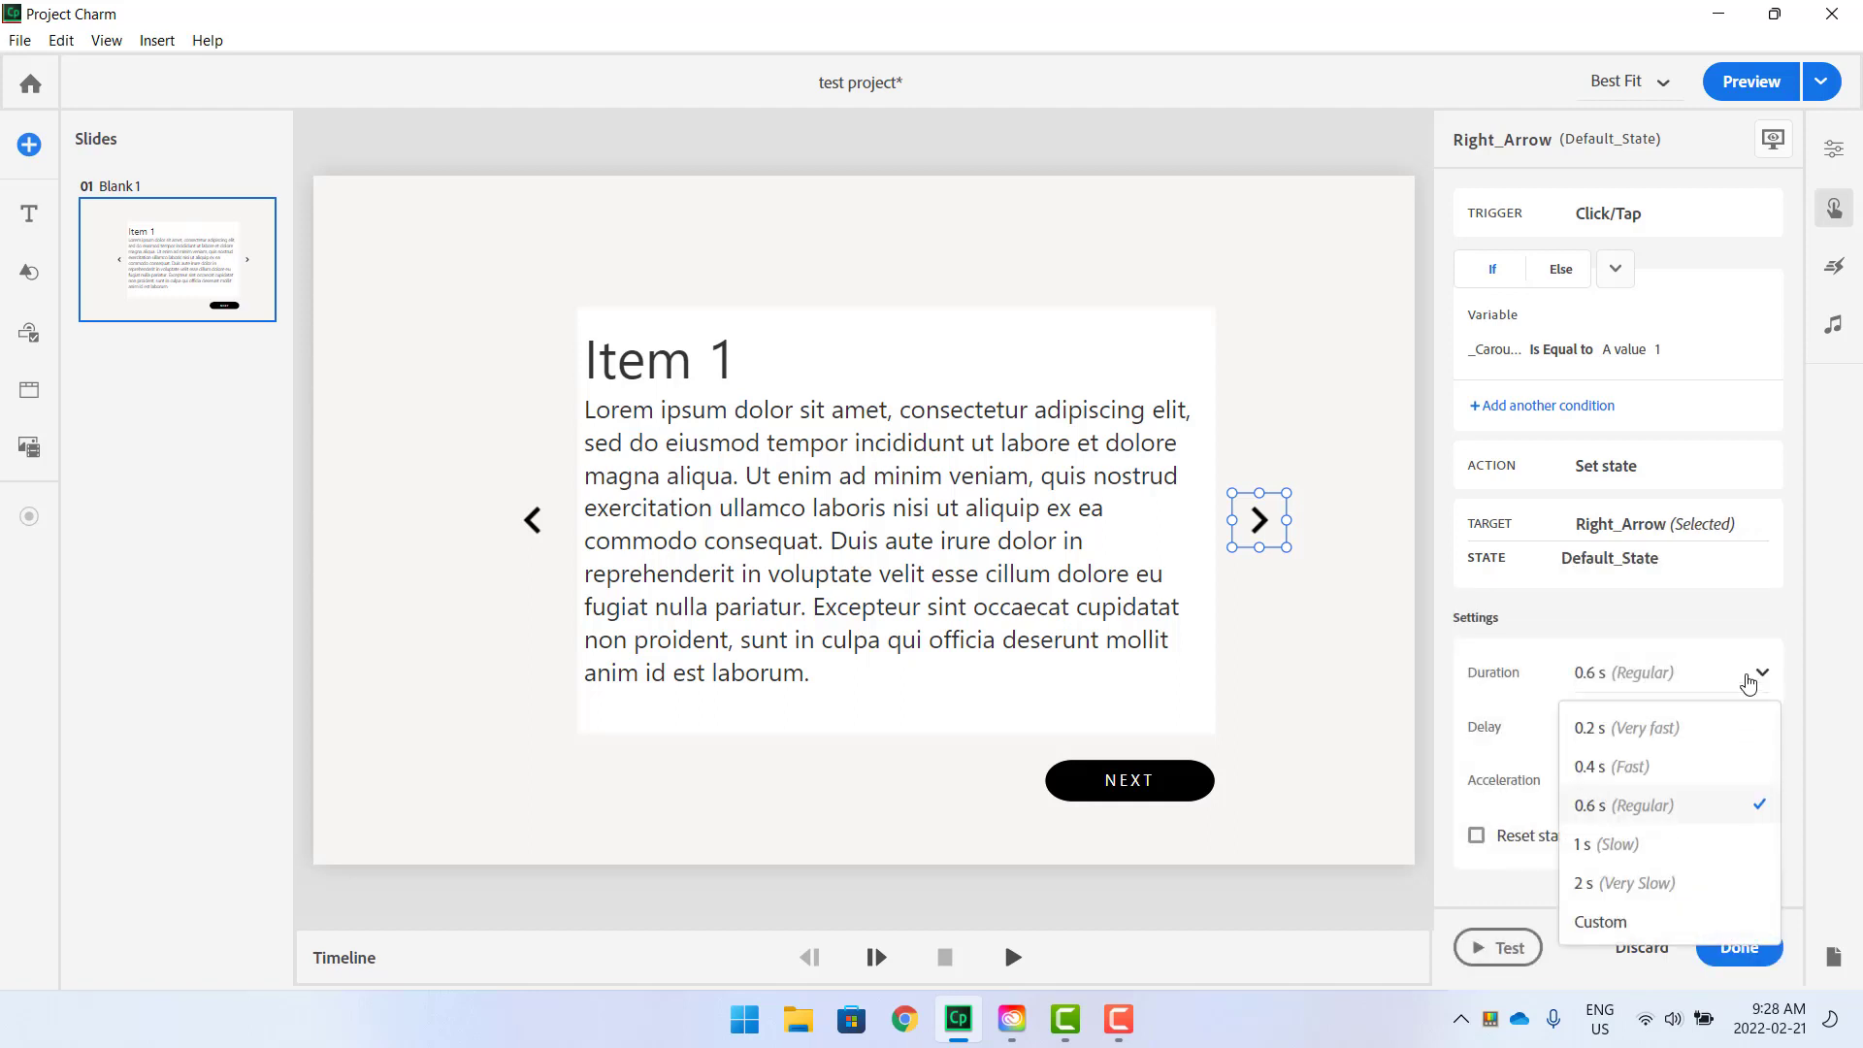
click(1647, 917)
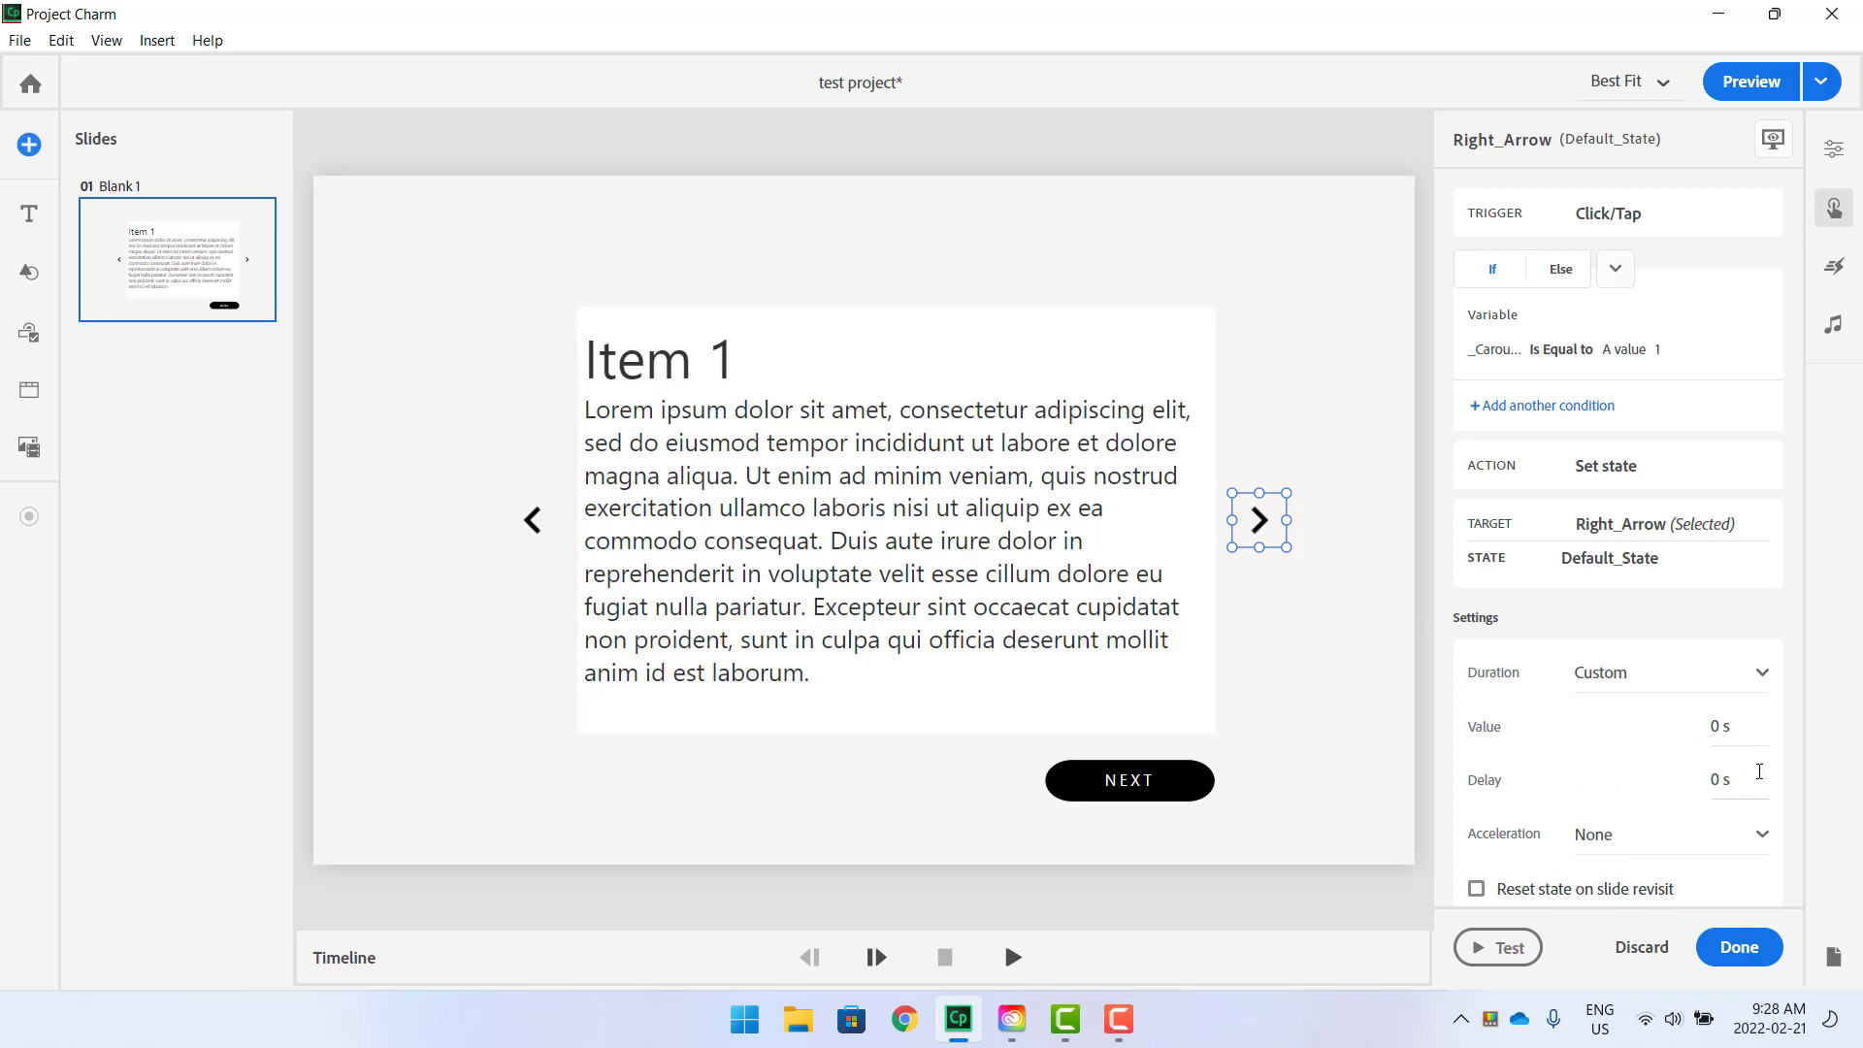
scroll(1757, 805, down, 1)
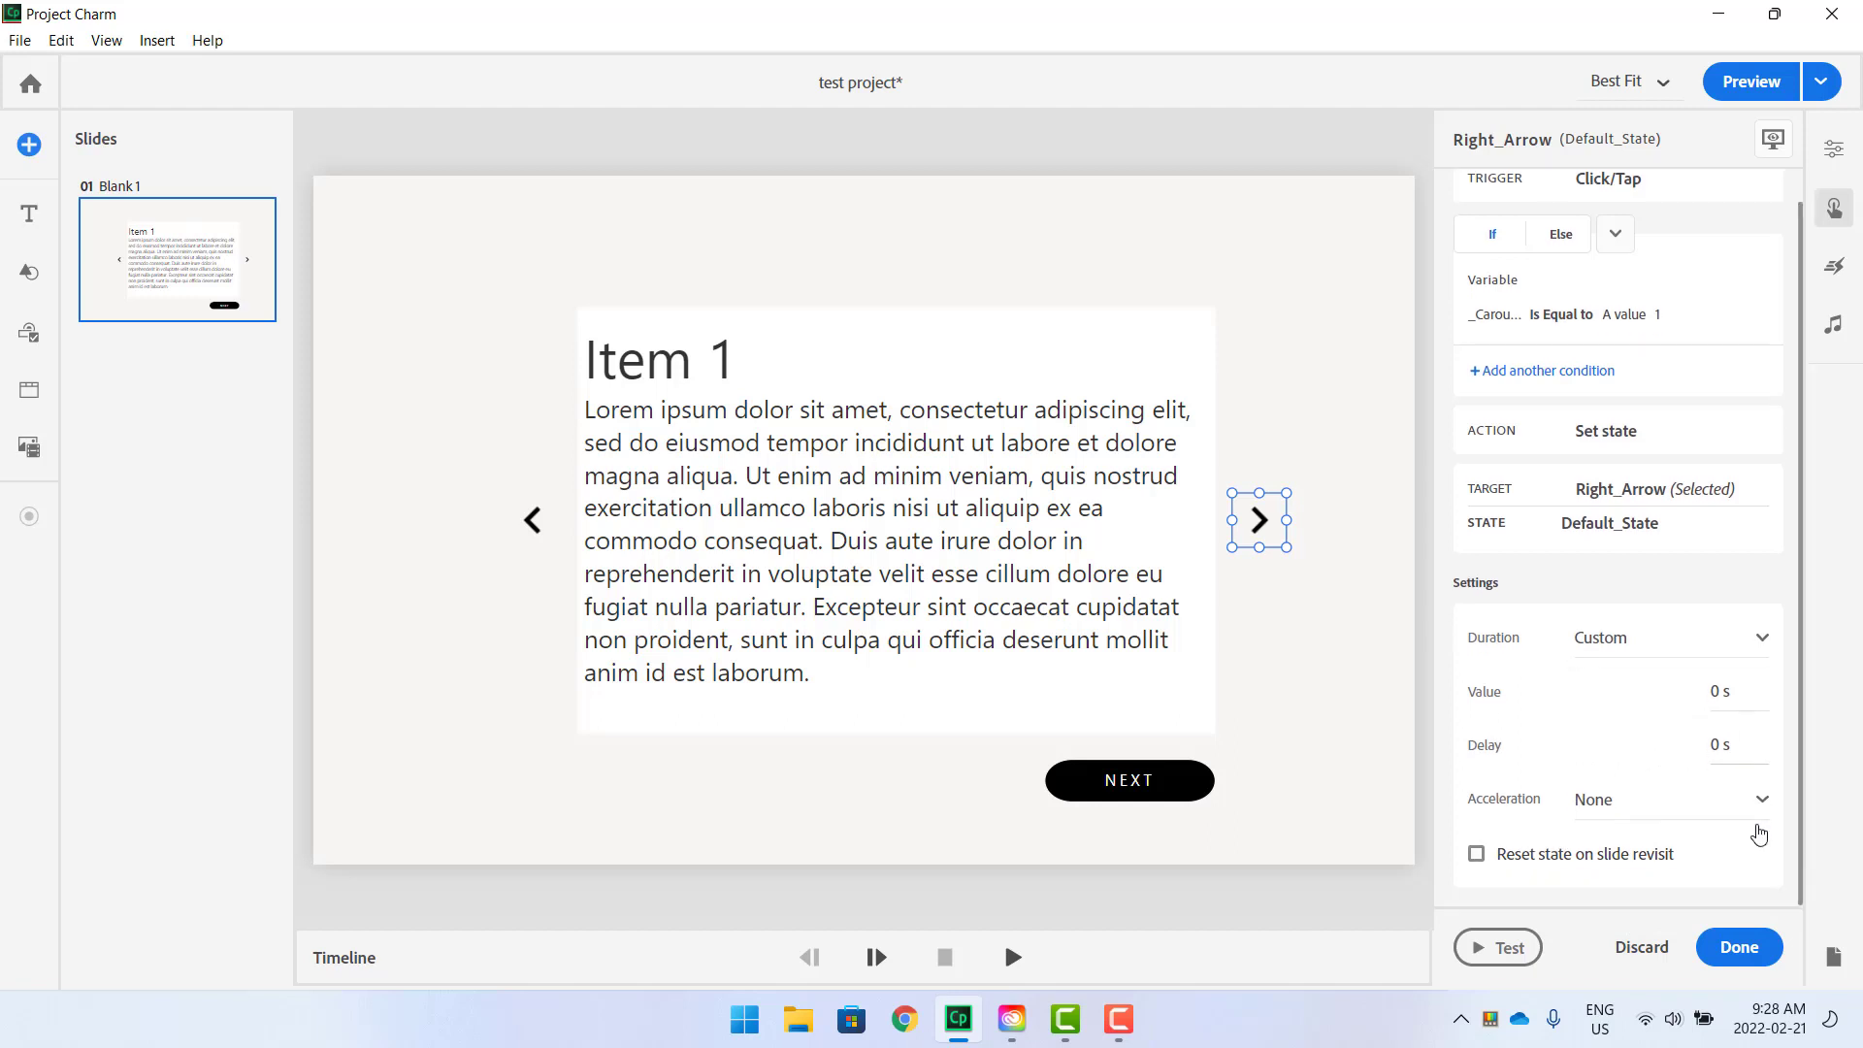
click(1737, 944)
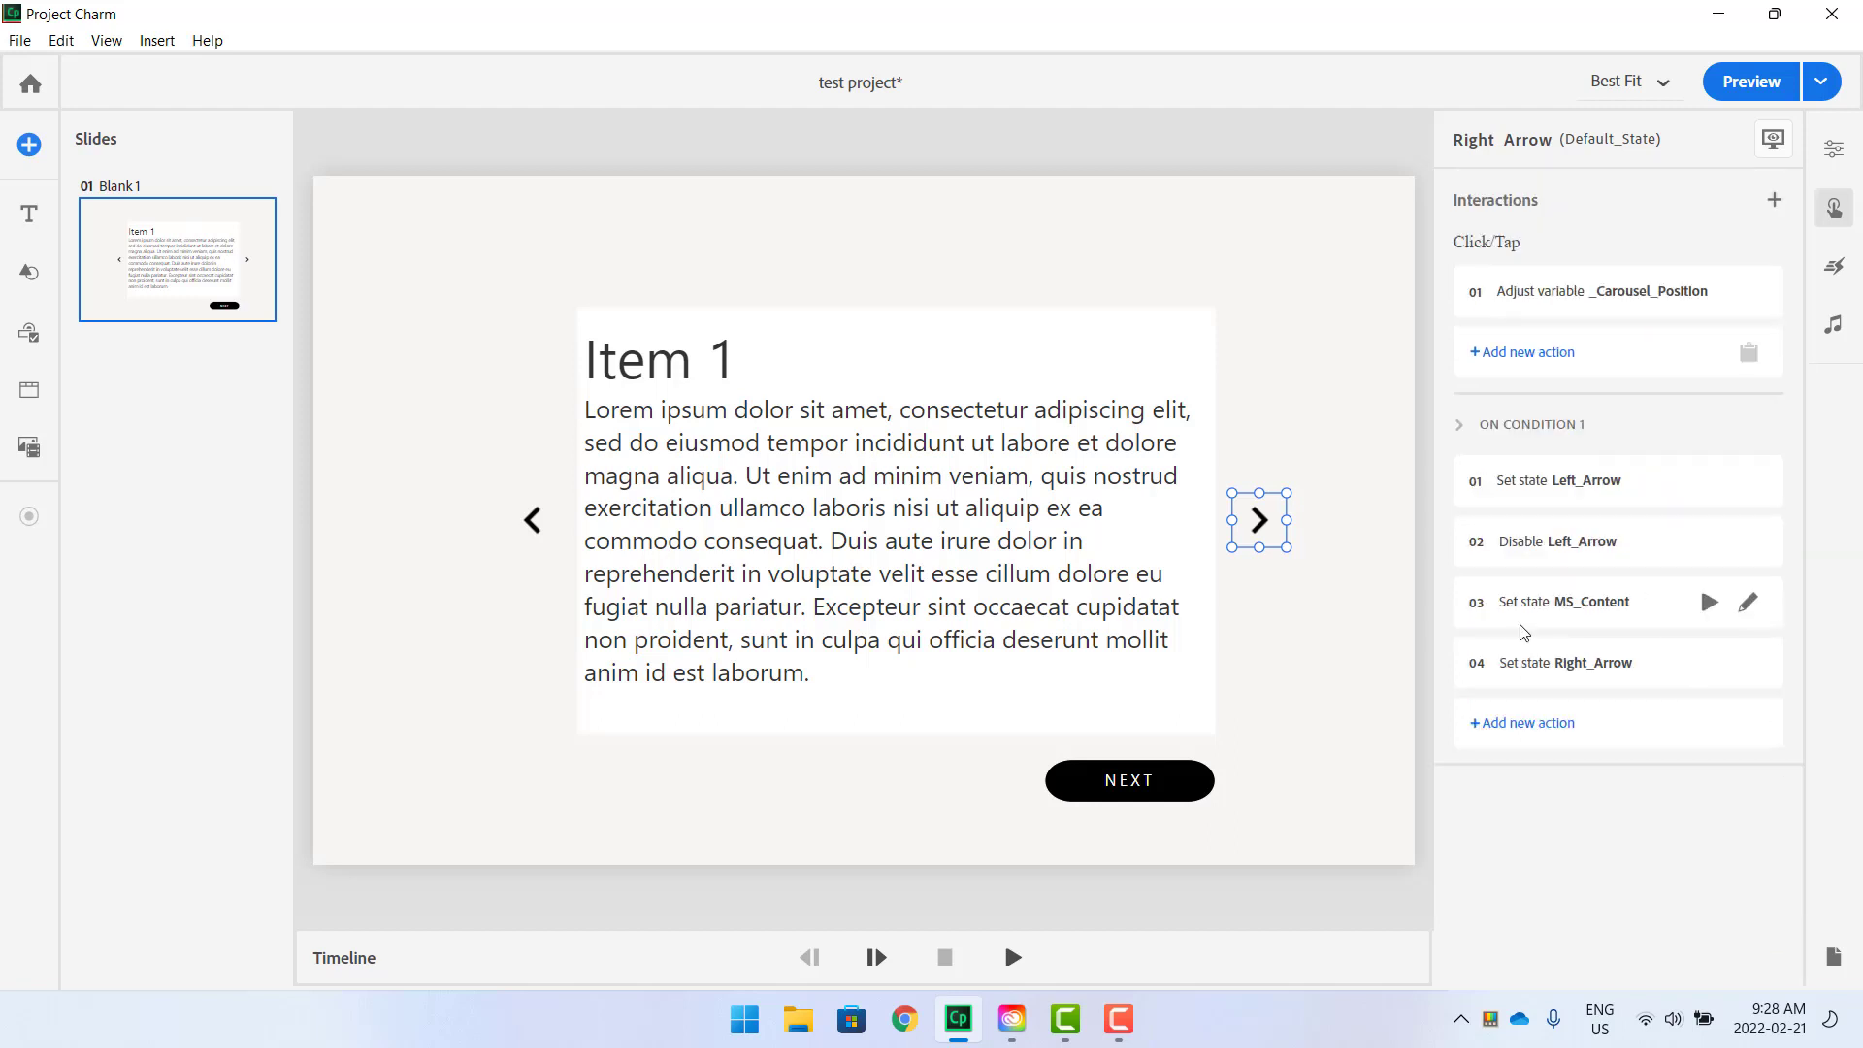
Add an action to the first condition that enables Right_Arrow.
click(1541, 724)
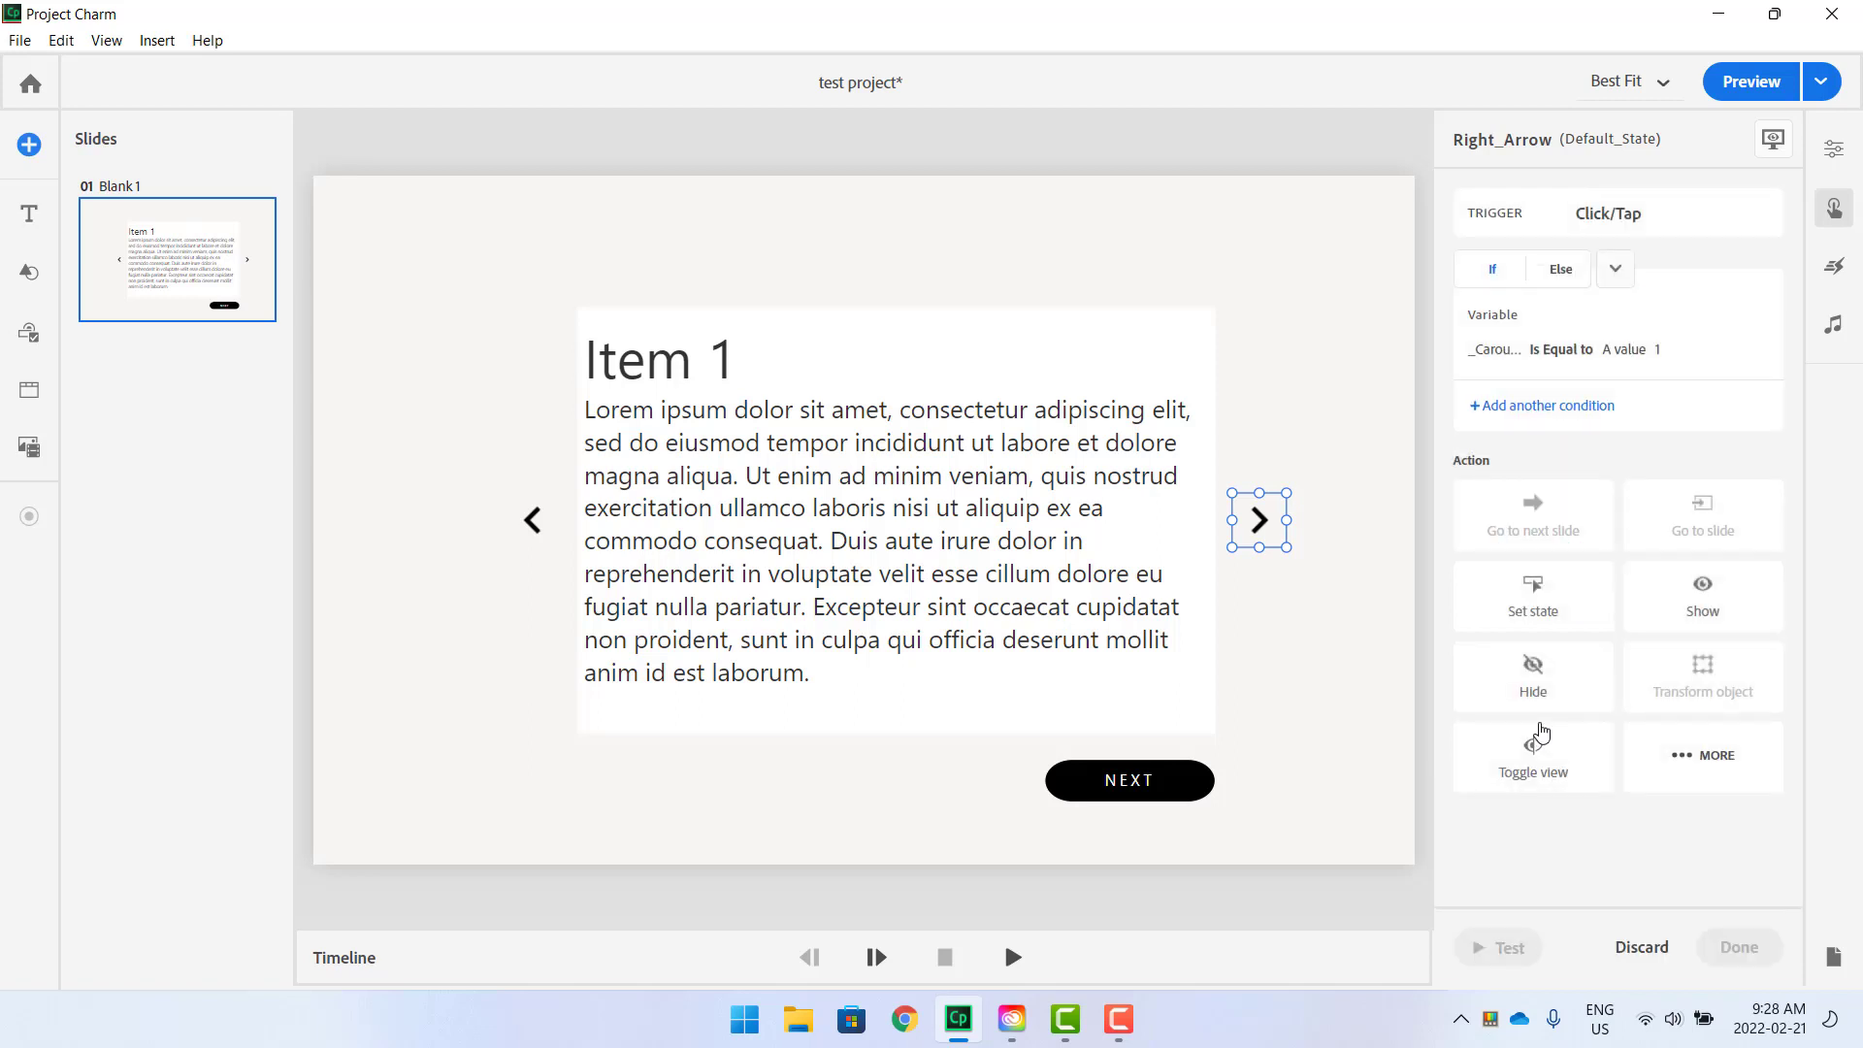
click(1700, 755)
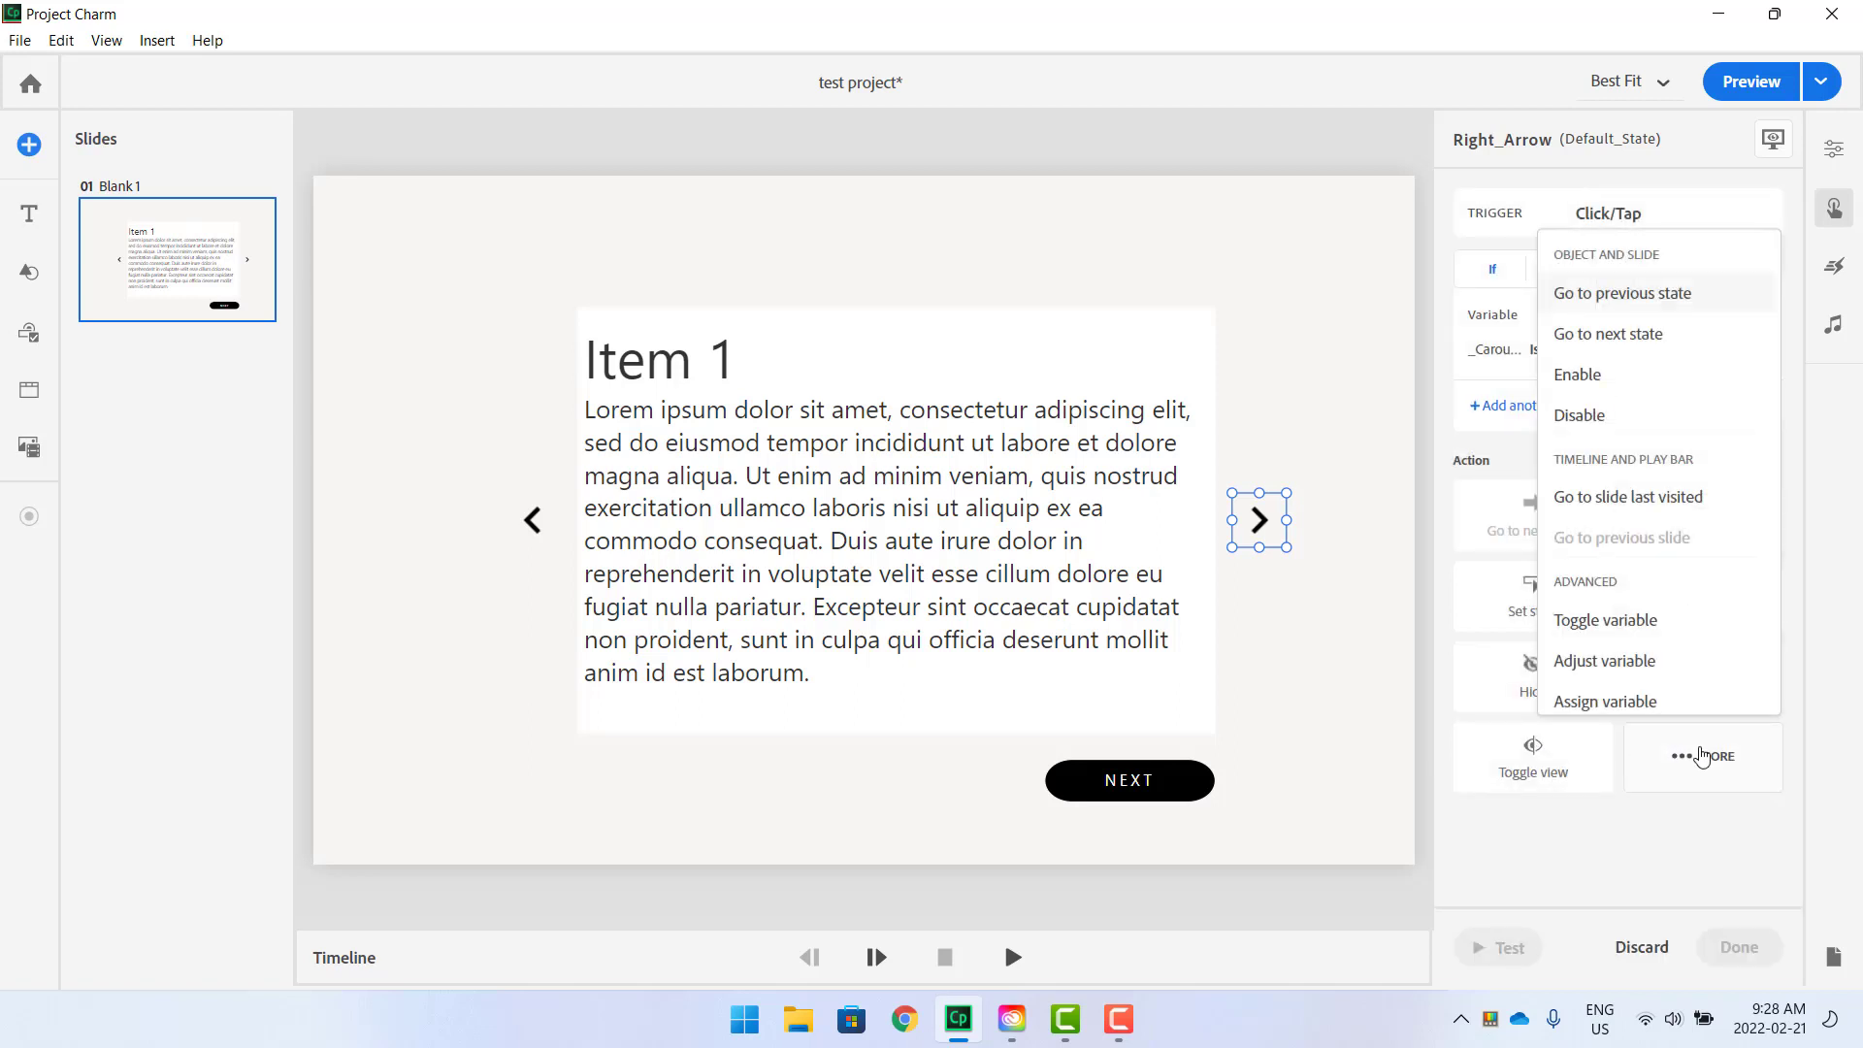
click(1608, 376)
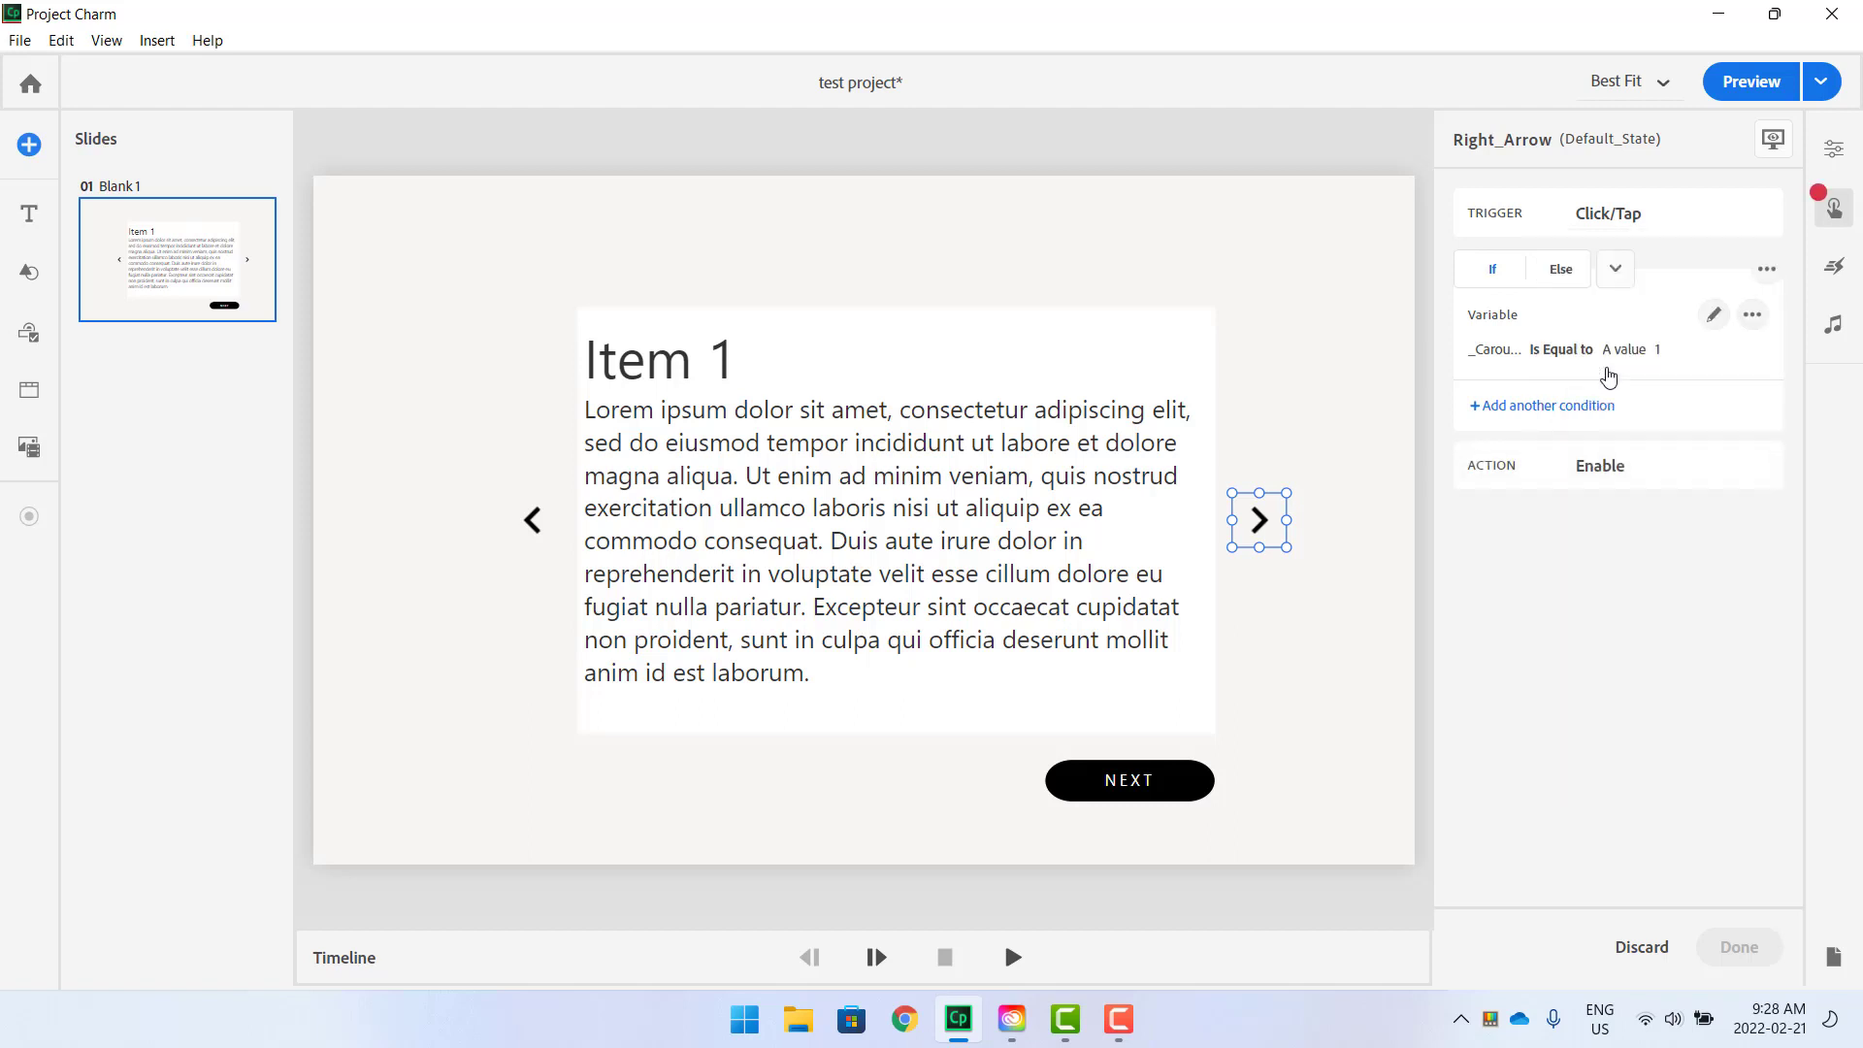
click(1702, 601)
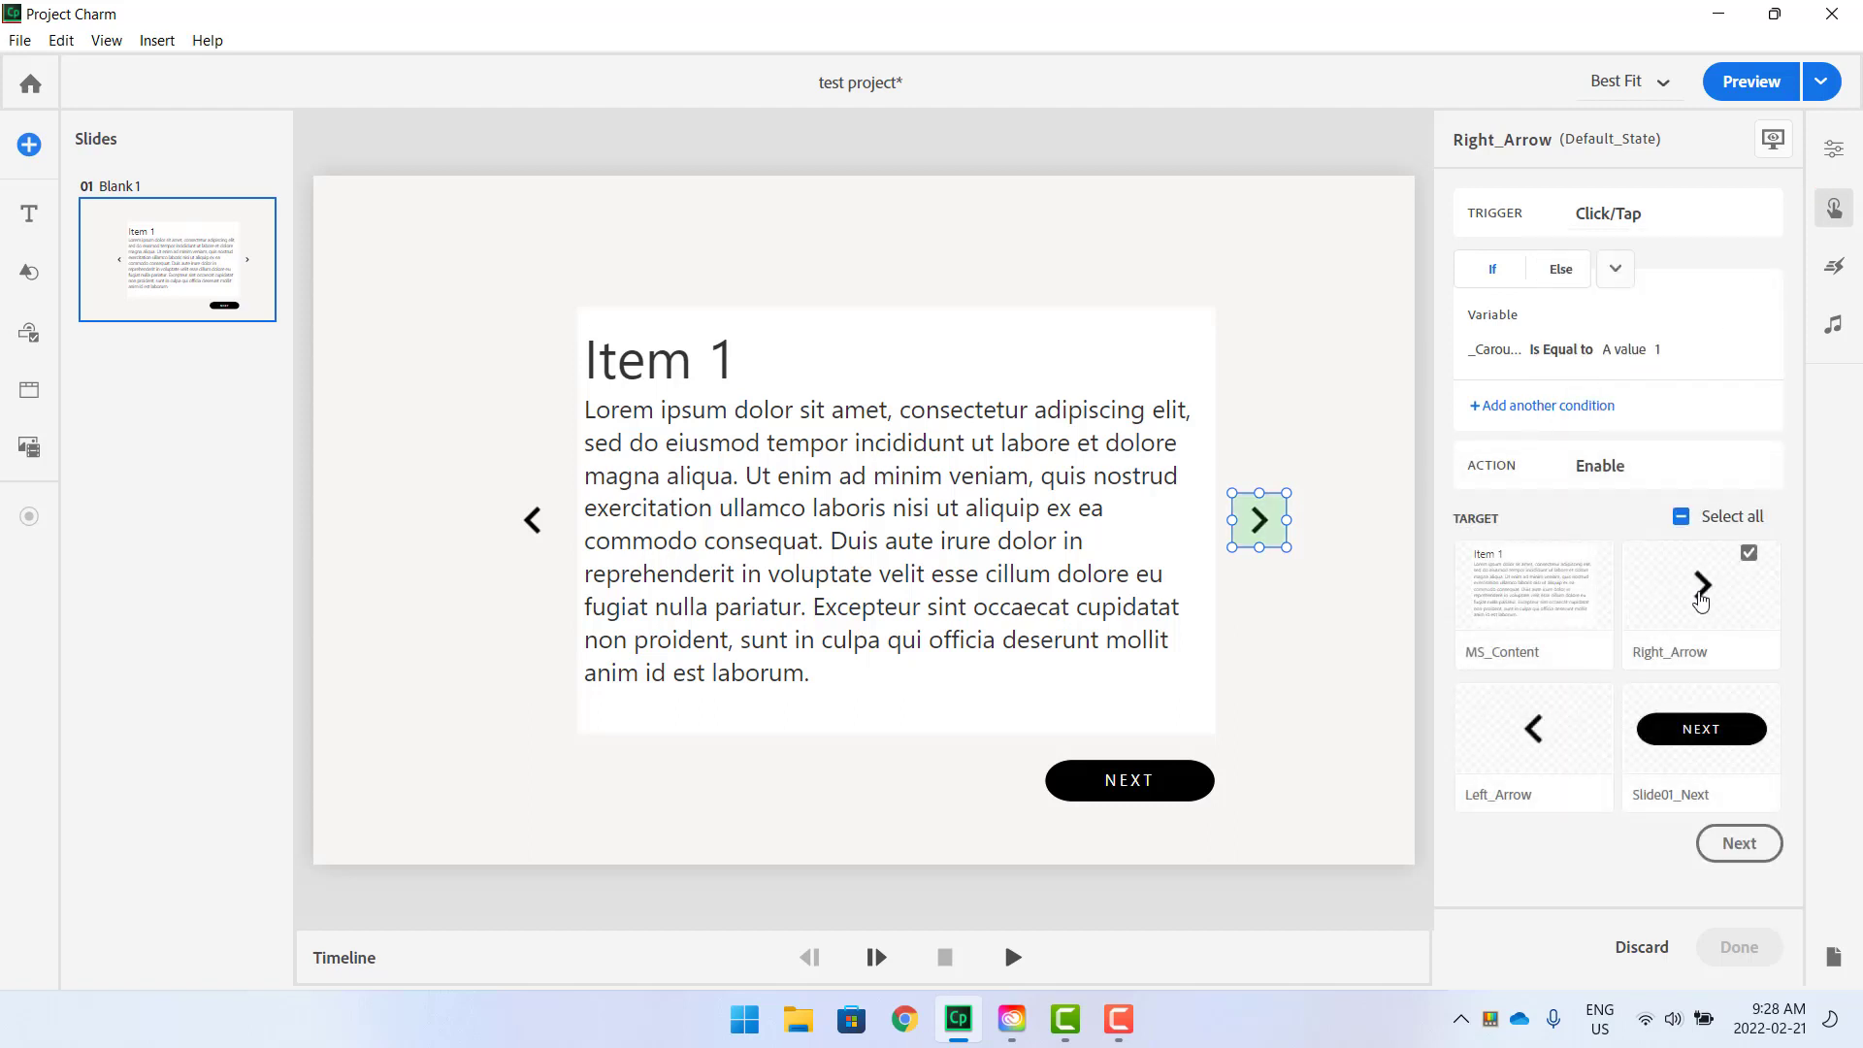
click(1741, 843)
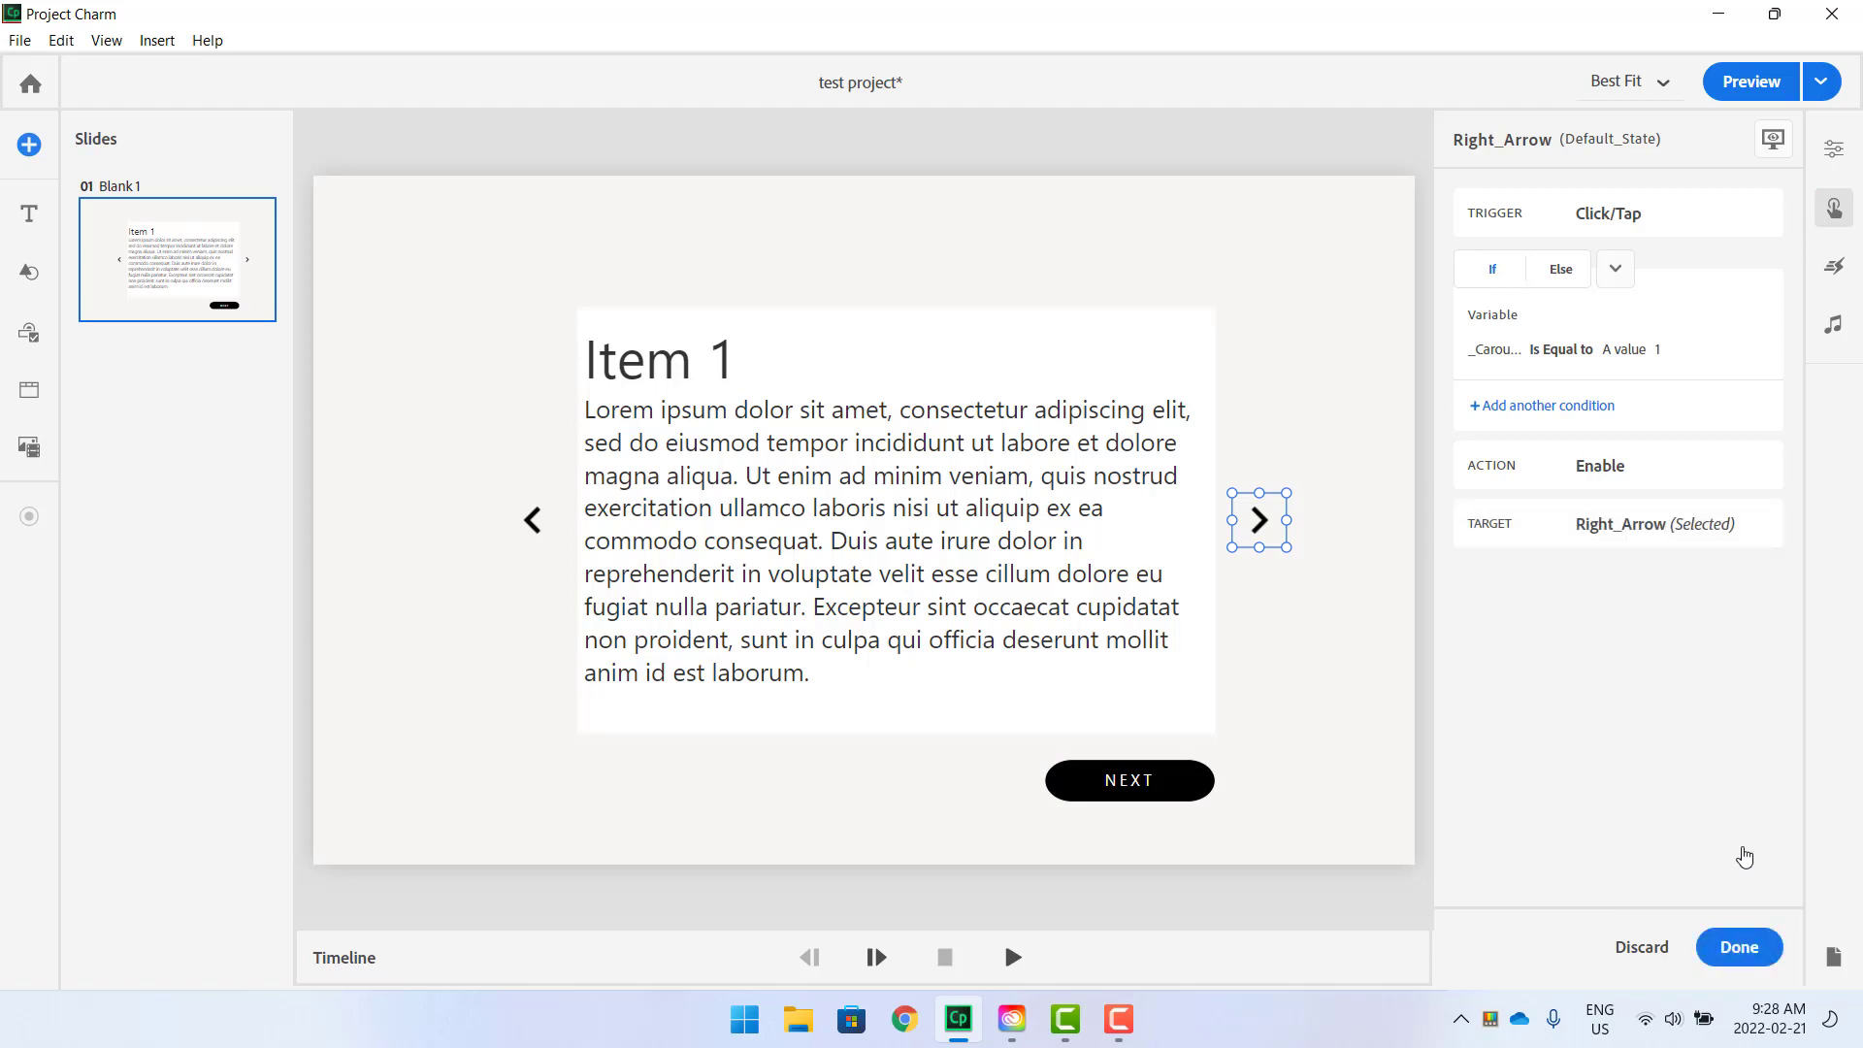
click(1739, 947)
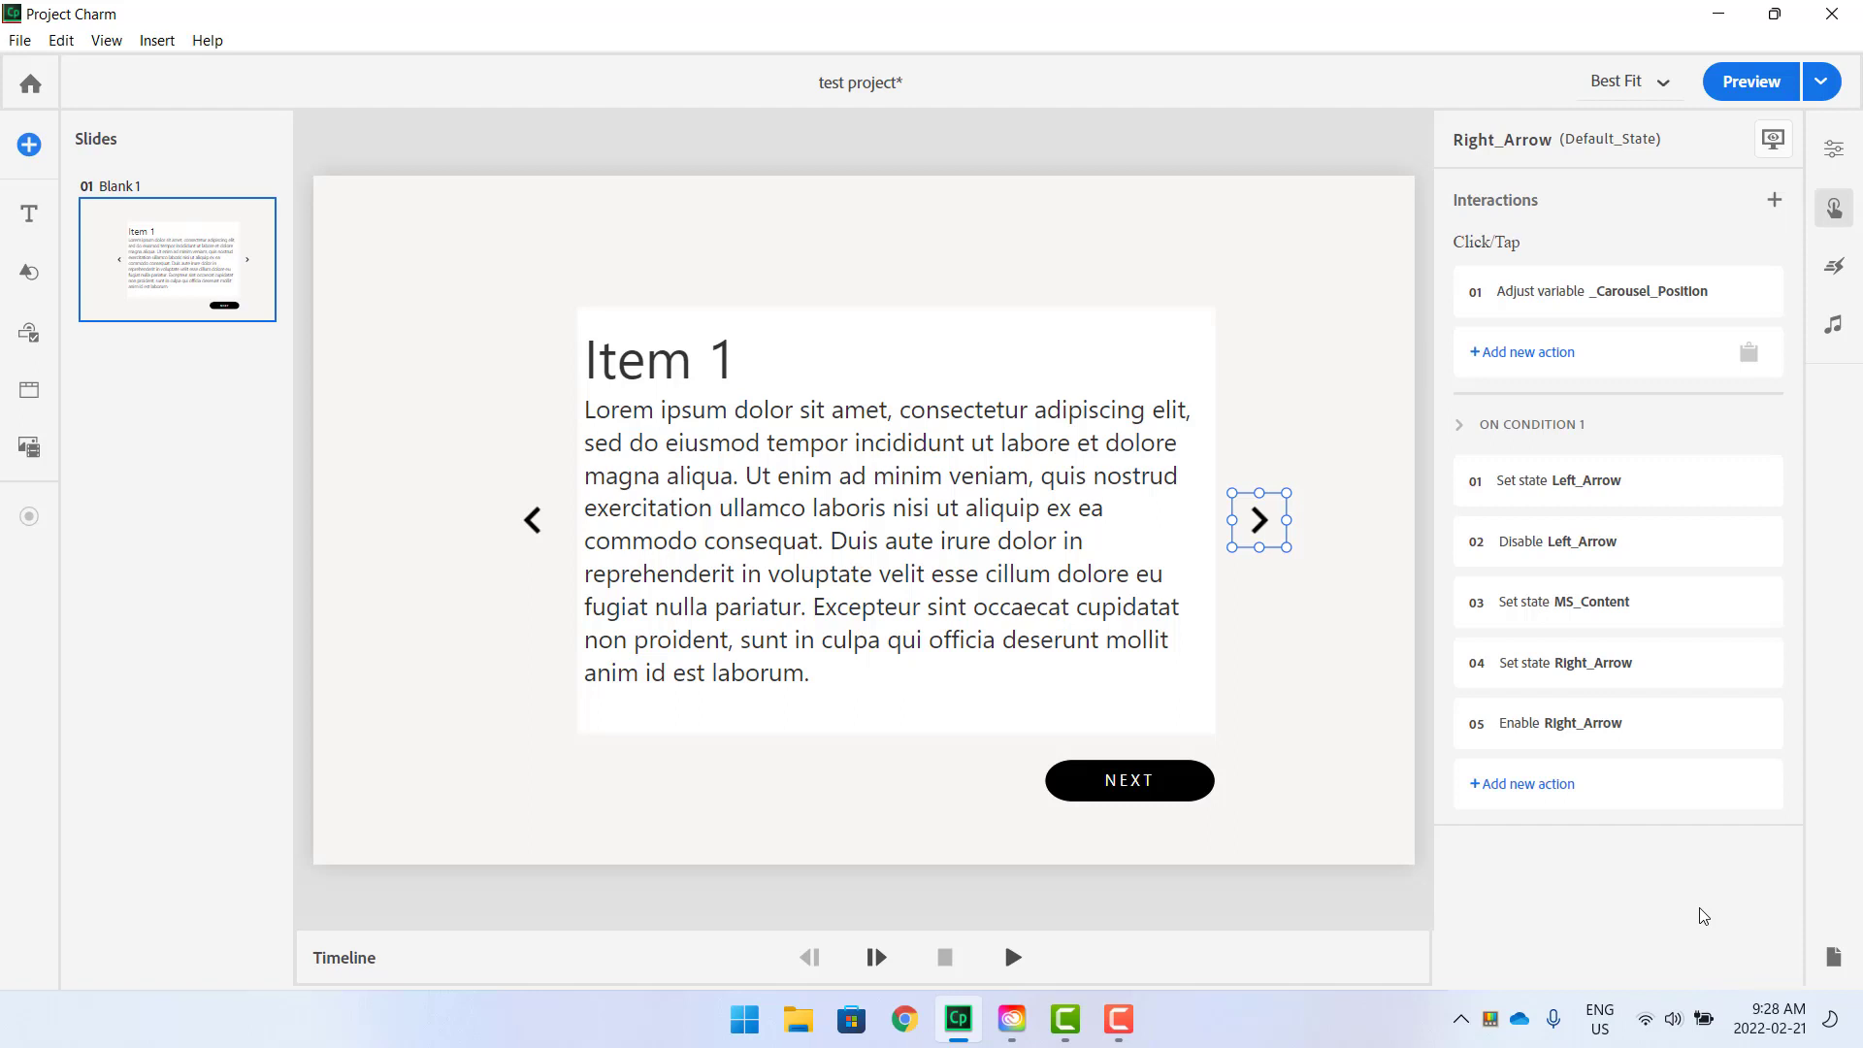
Duplicate the right arrow's first condition with all its actions by copying and pasting it into the Click/Tap interaction.
mouse_move(1715, 424)
click(1770, 426)
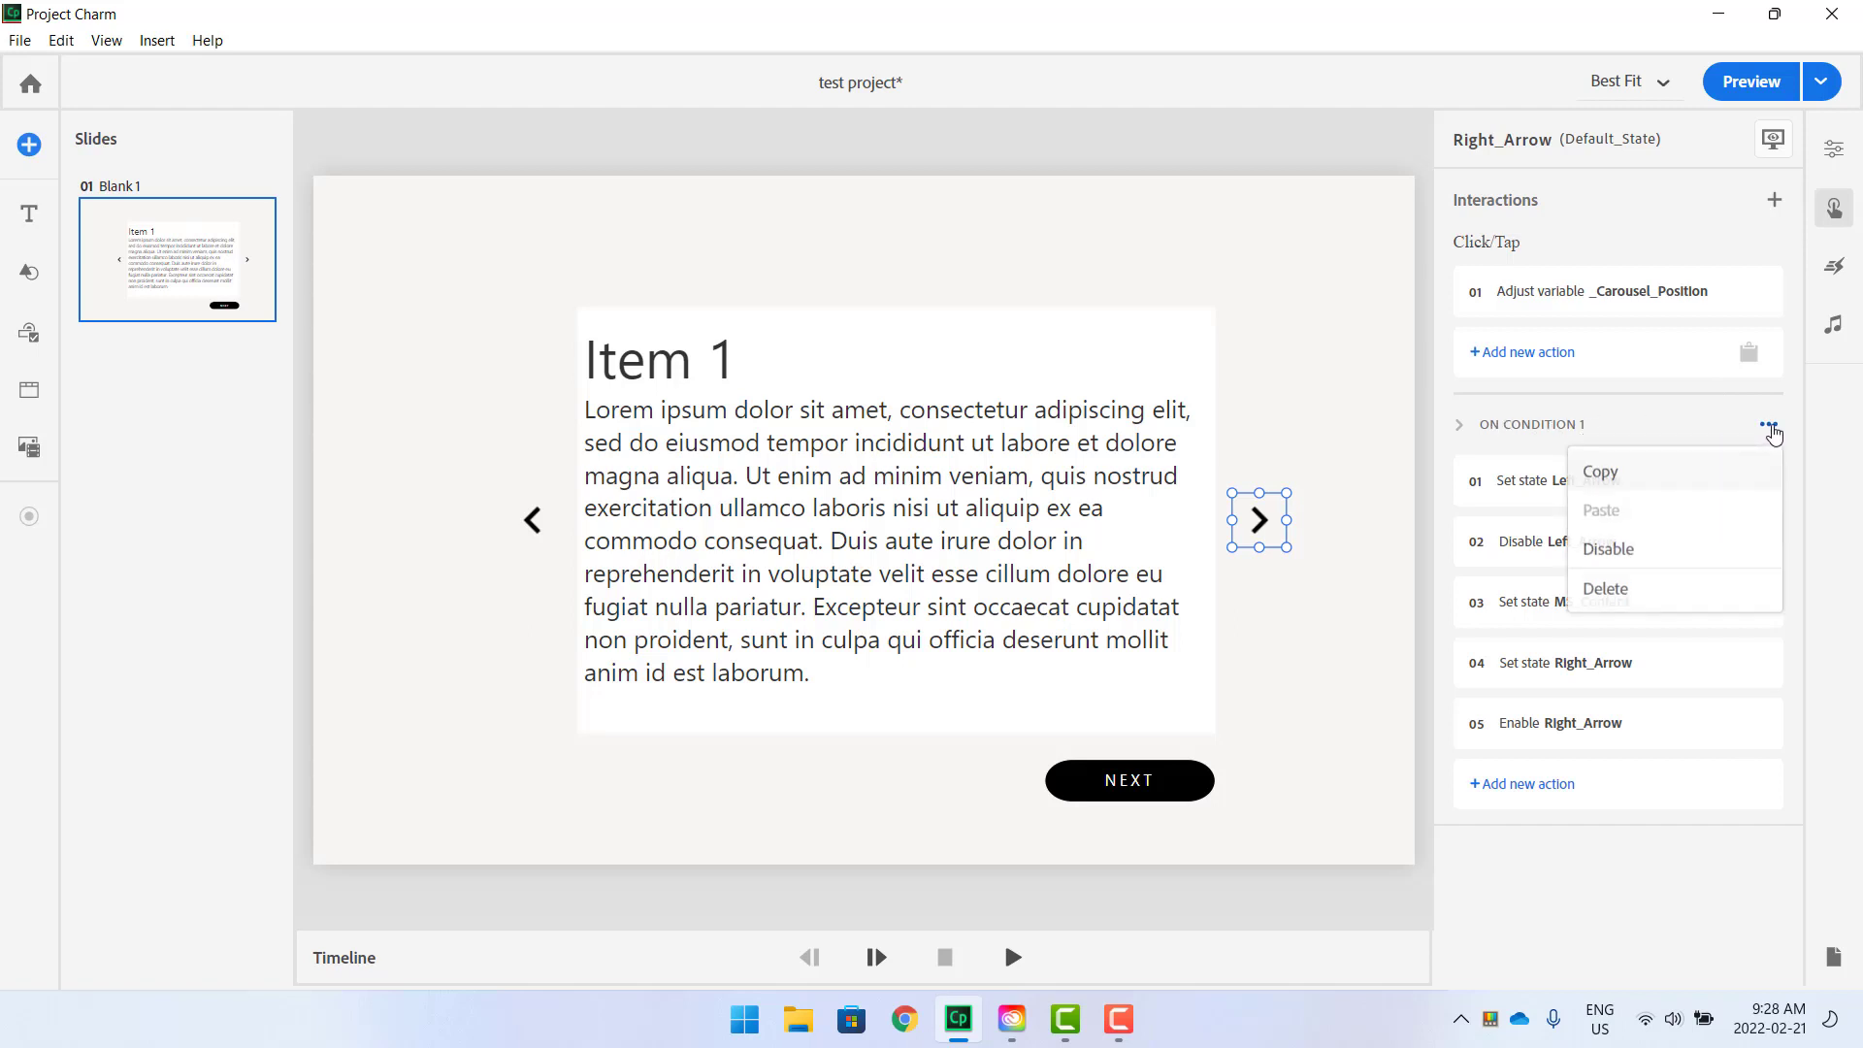
click(1618, 476)
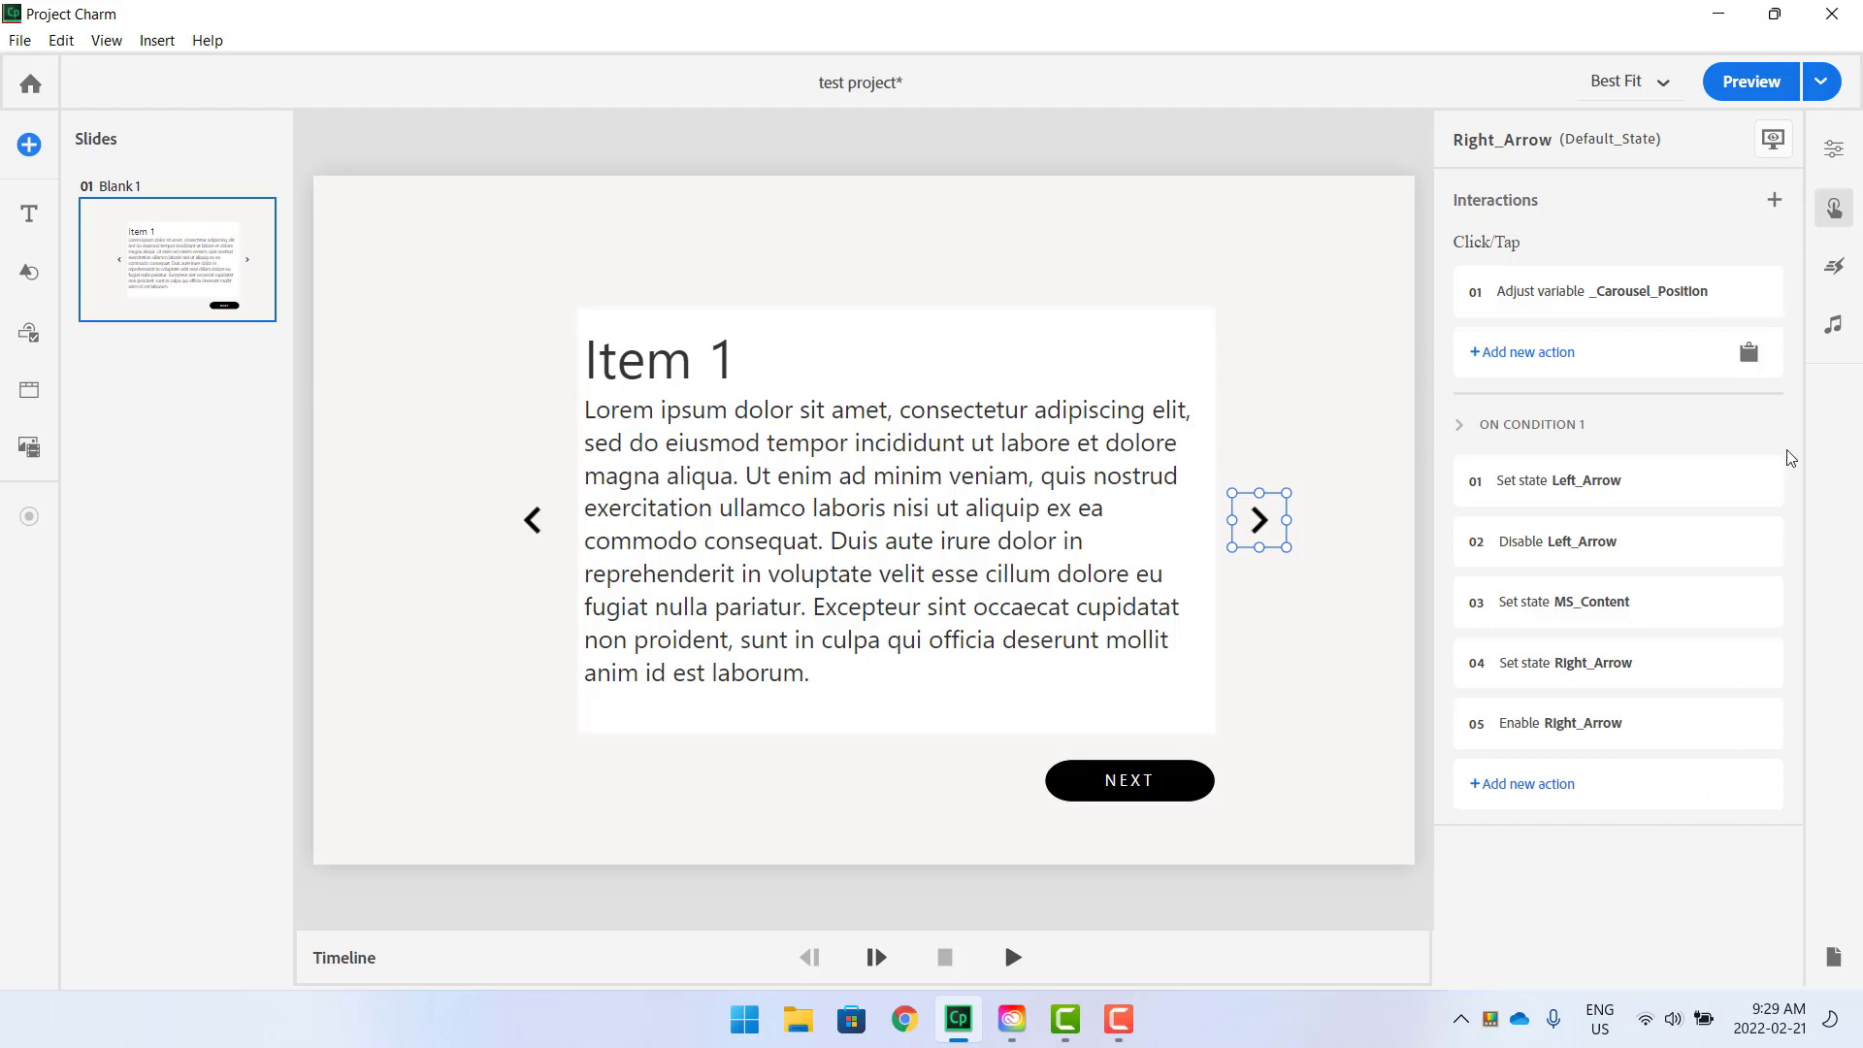
click(1749, 355)
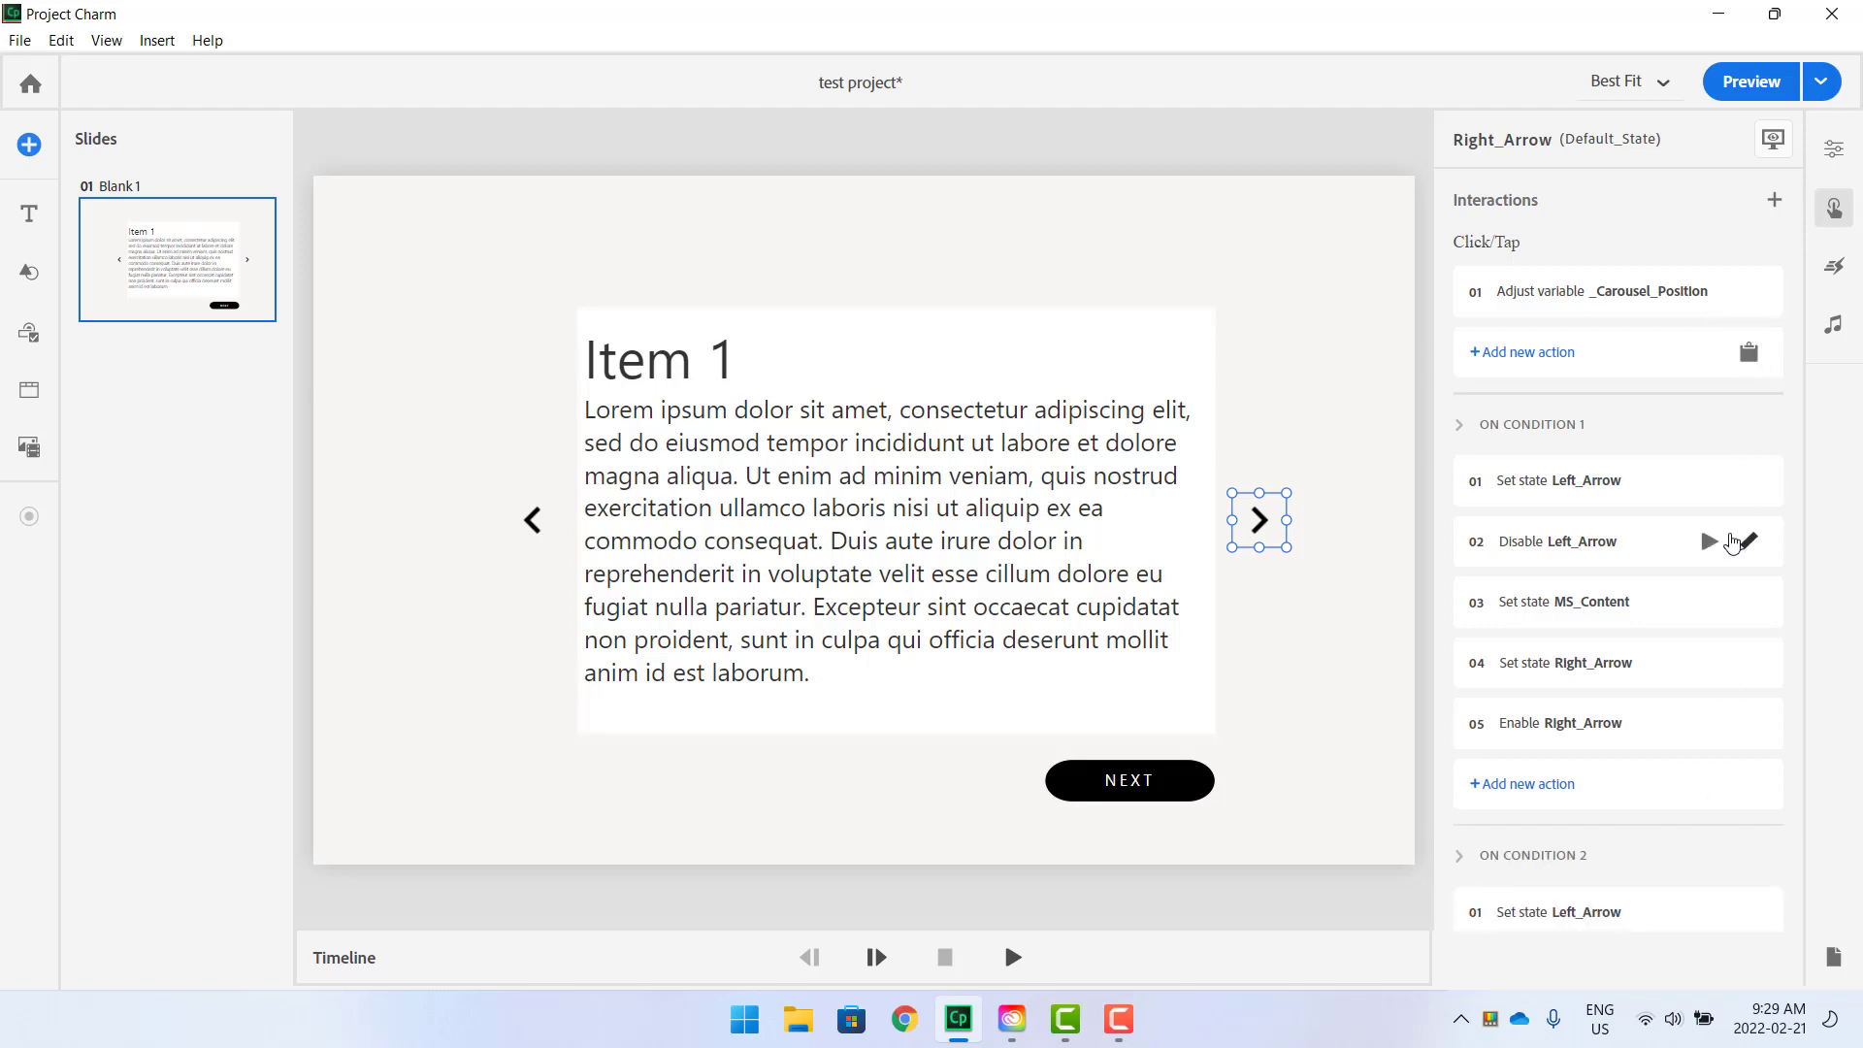
Change the duplicated condition so that it checks whether _Carousel_Position Is Equal to the value 2, and save it.
scroll(1737, 540, down, 5)
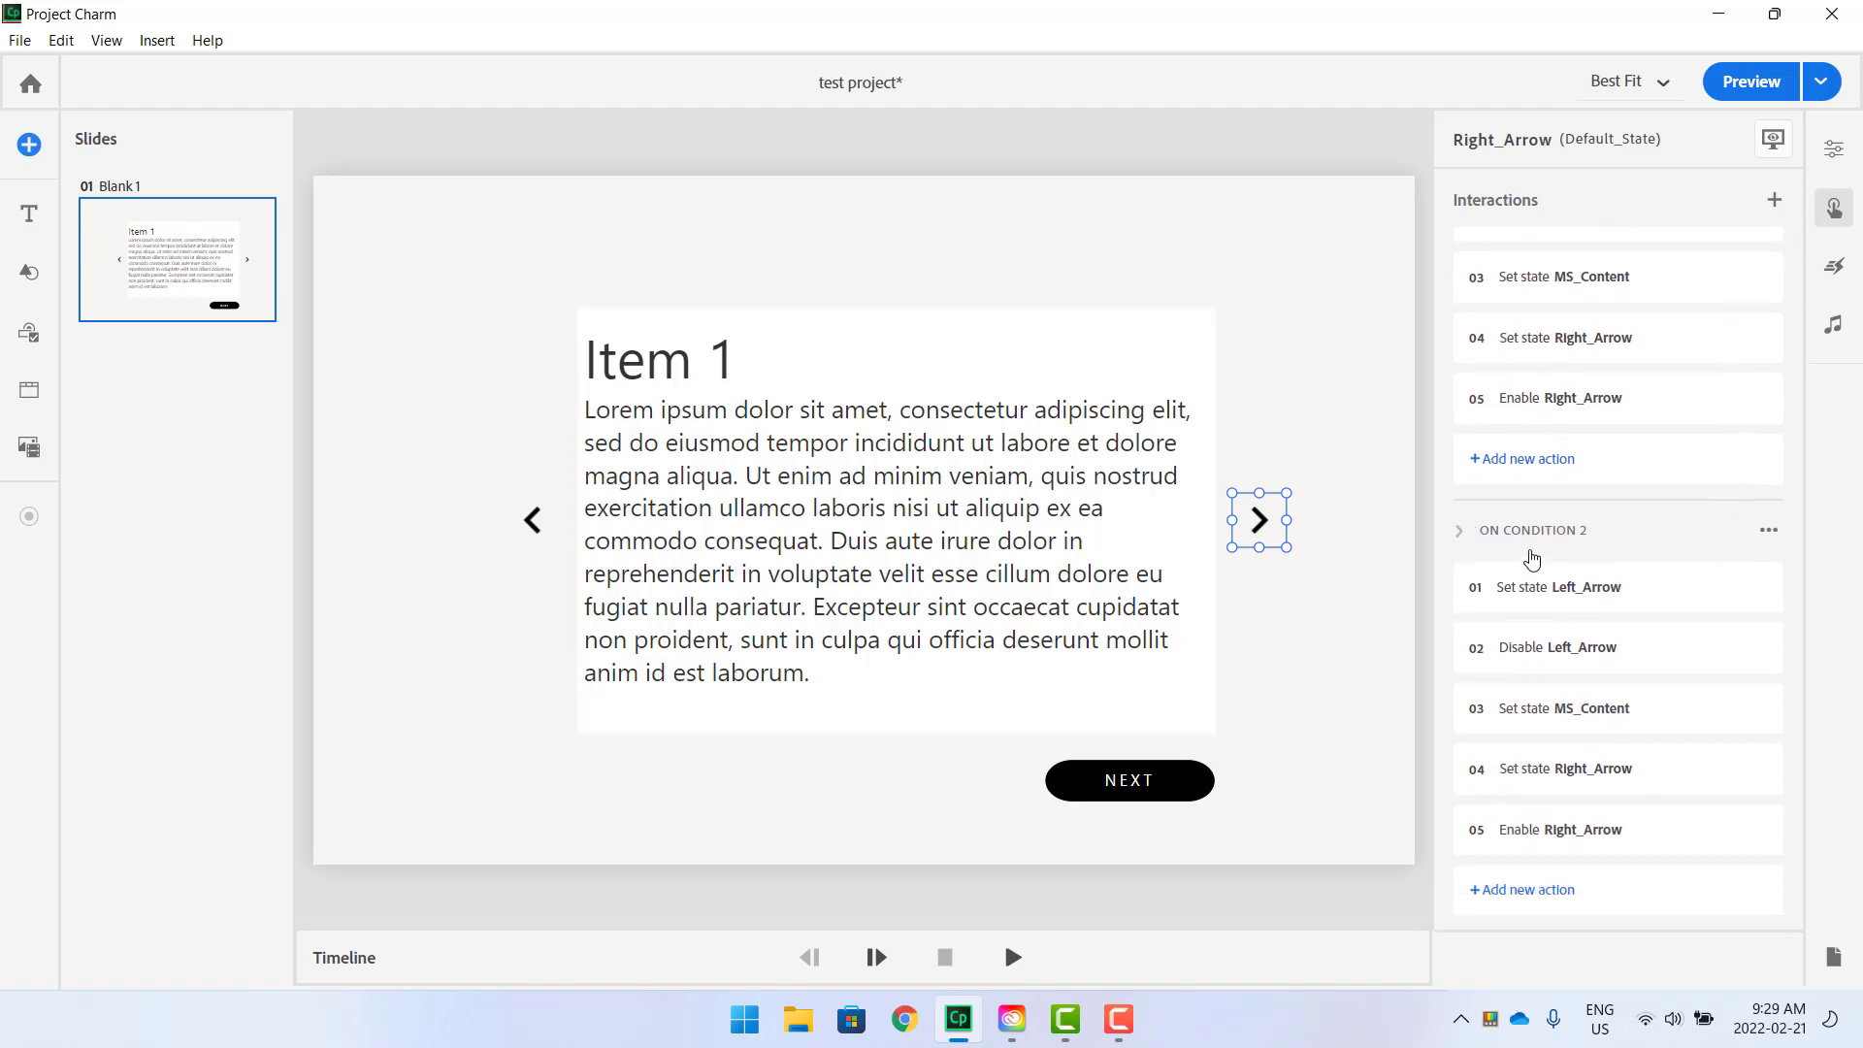
click(1694, 535)
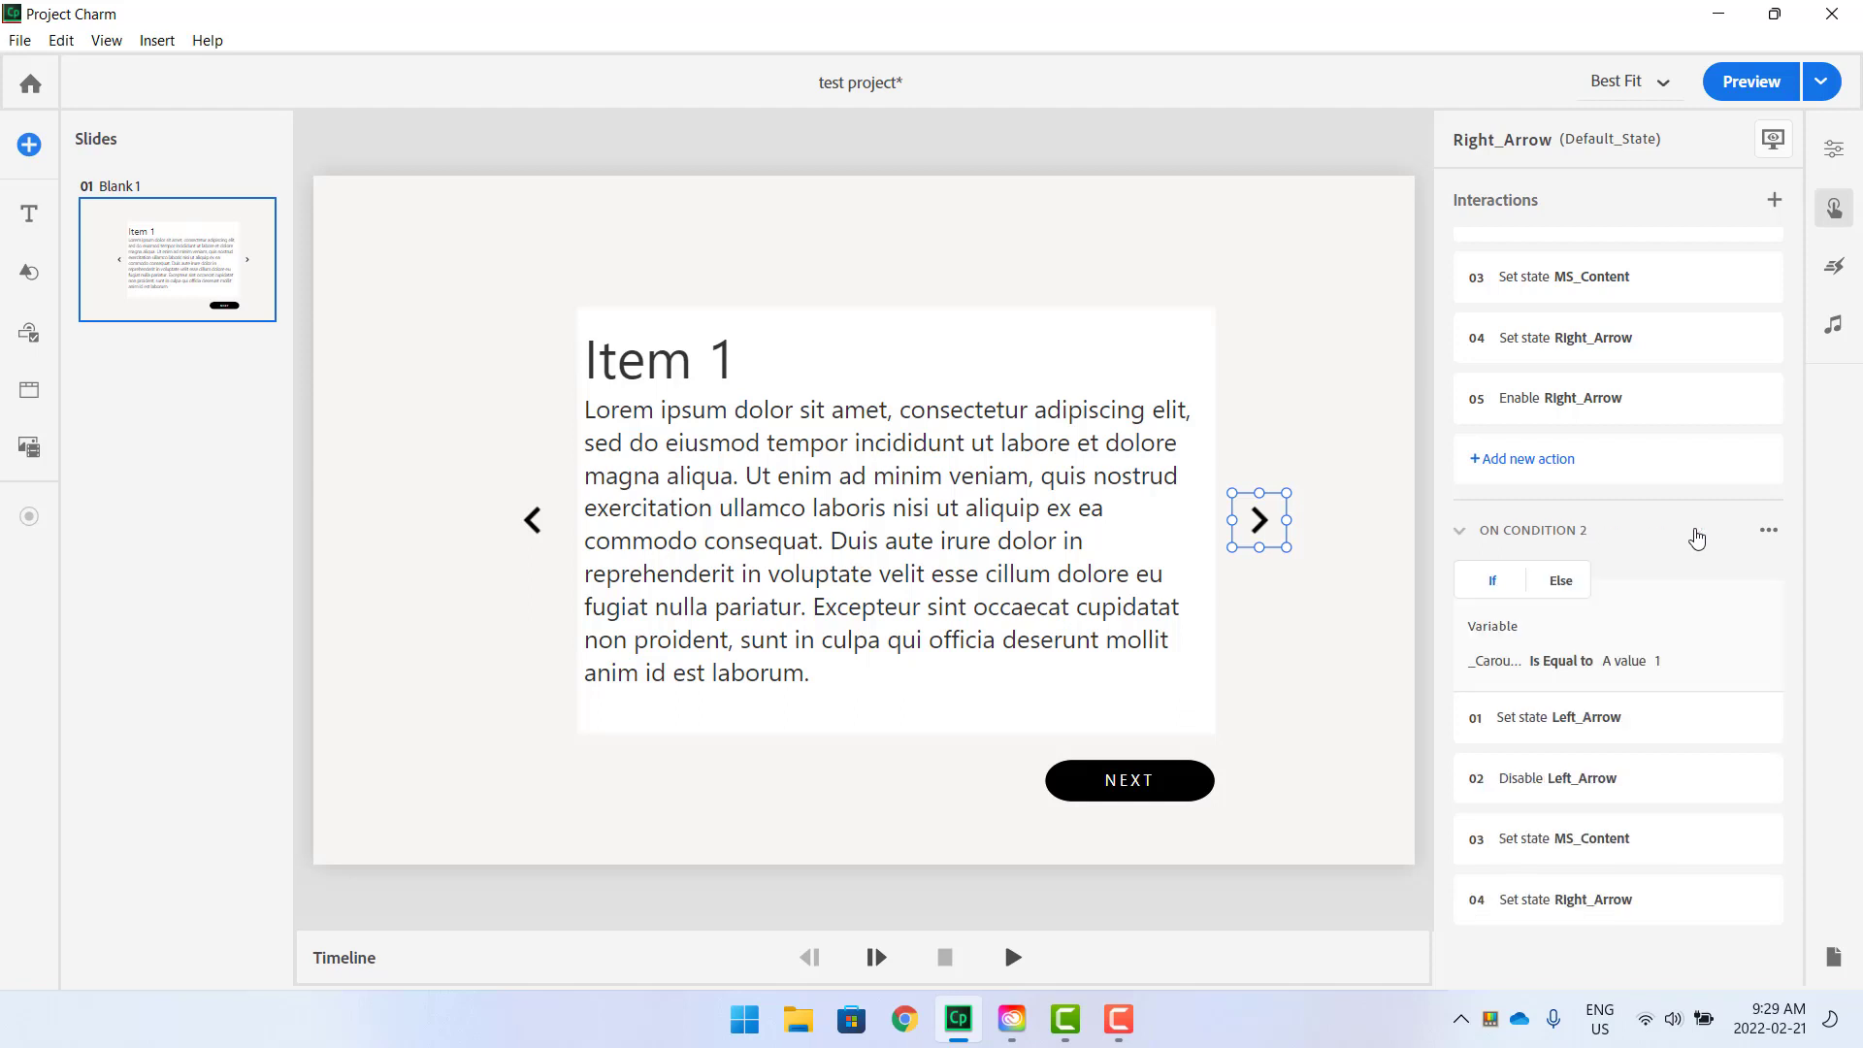
click(1653, 668)
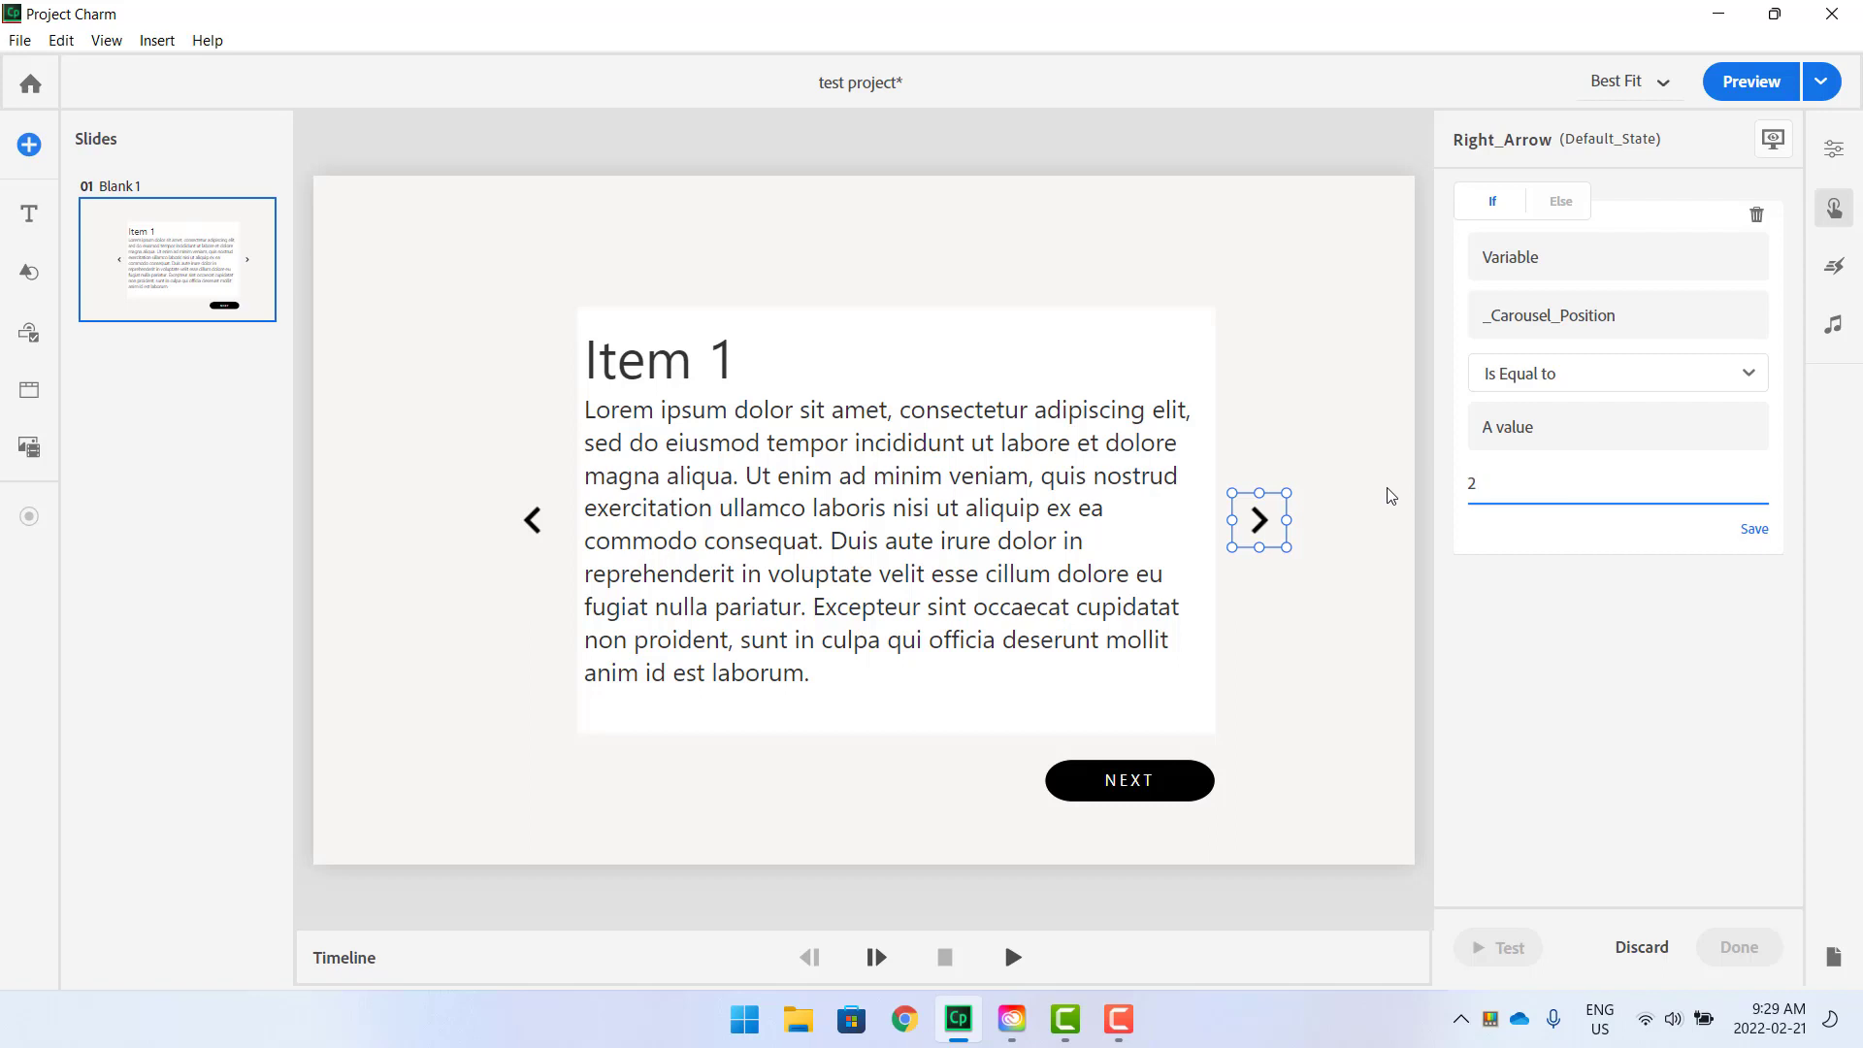
click(1755, 532)
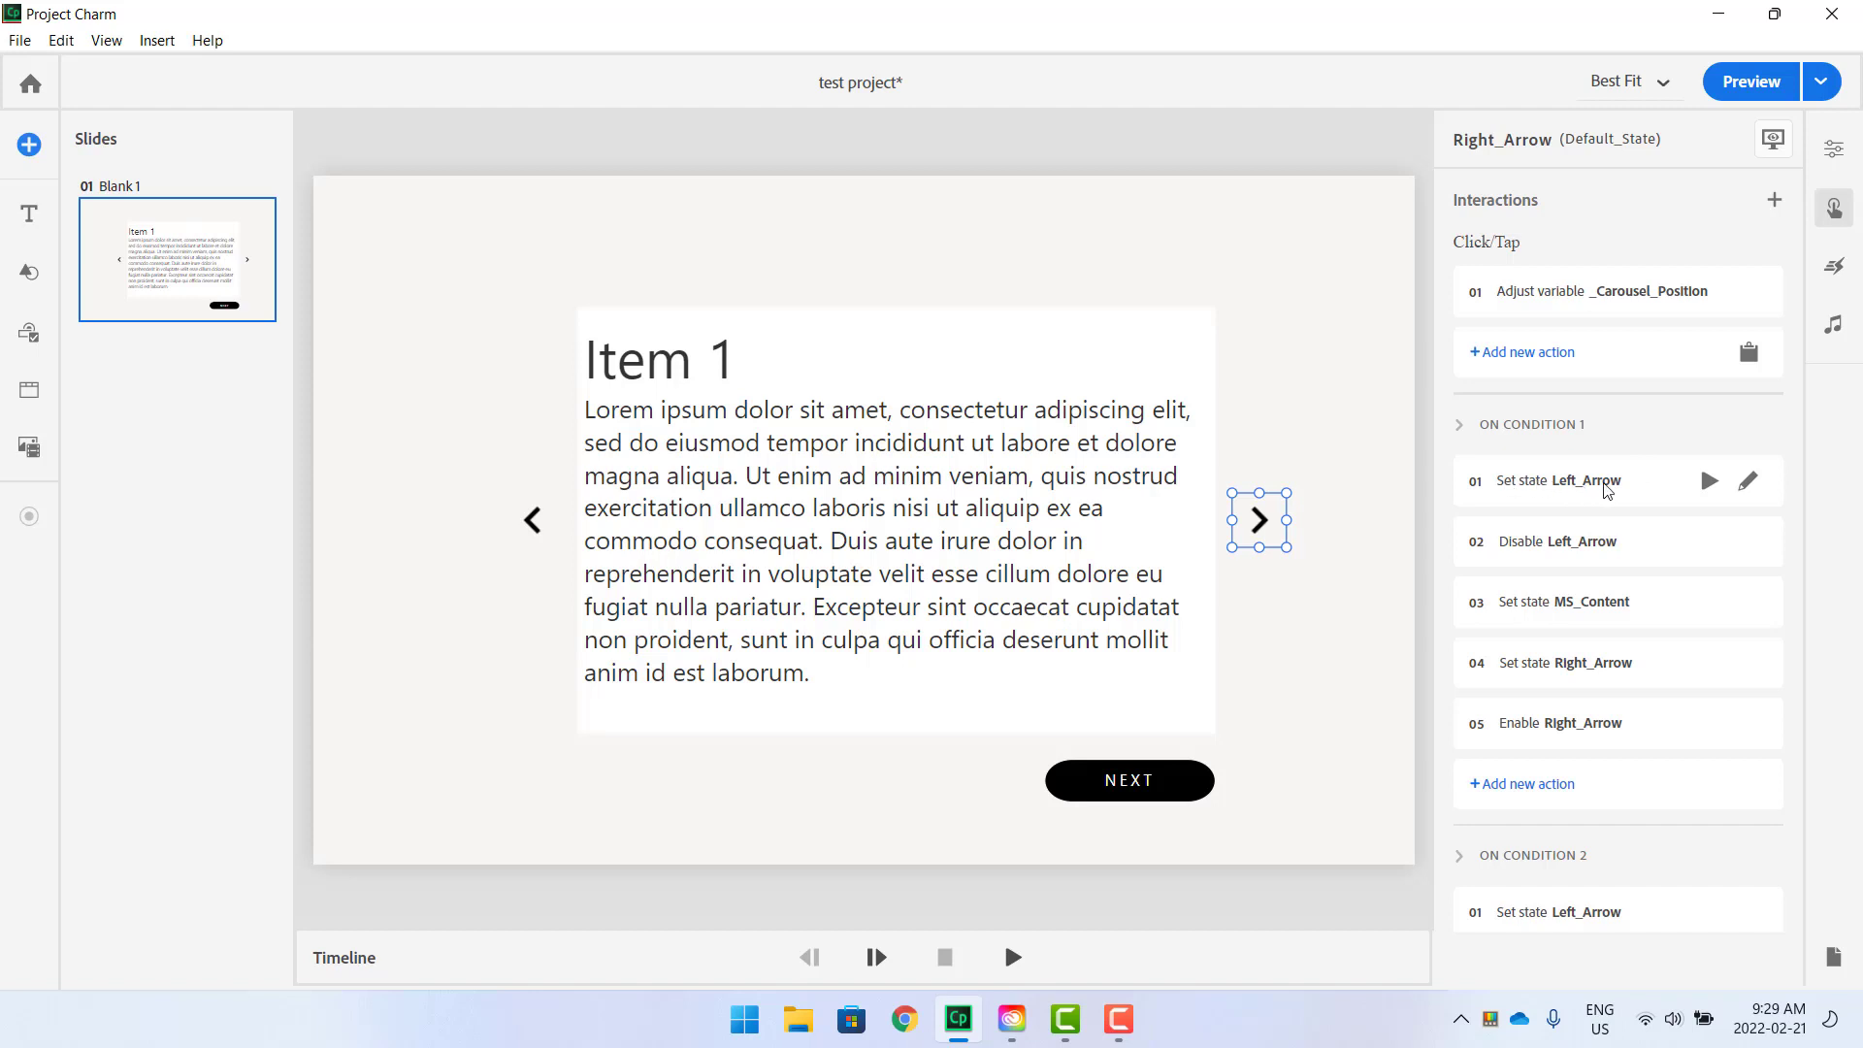
scroll(1790, 631, down, 3)
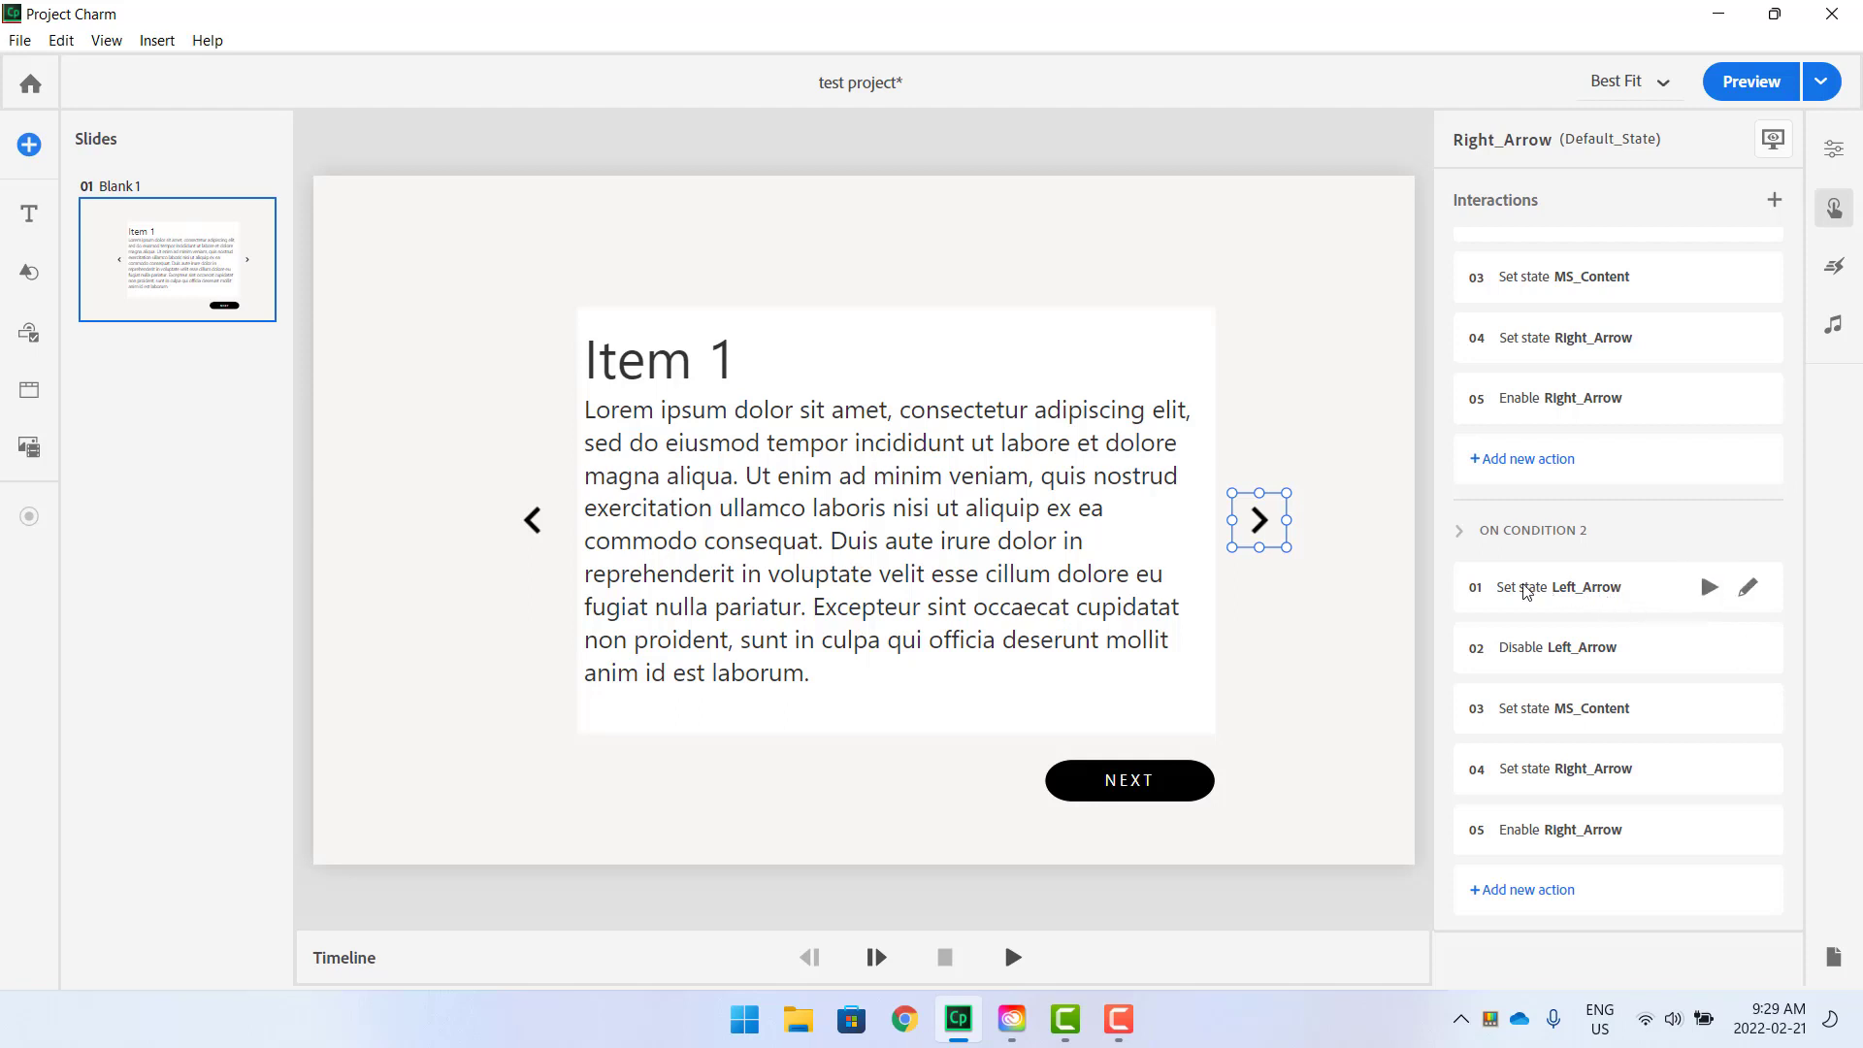
Change the second condition's Set state action for Left_Arrow to Default_State and save it.
click(1747, 589)
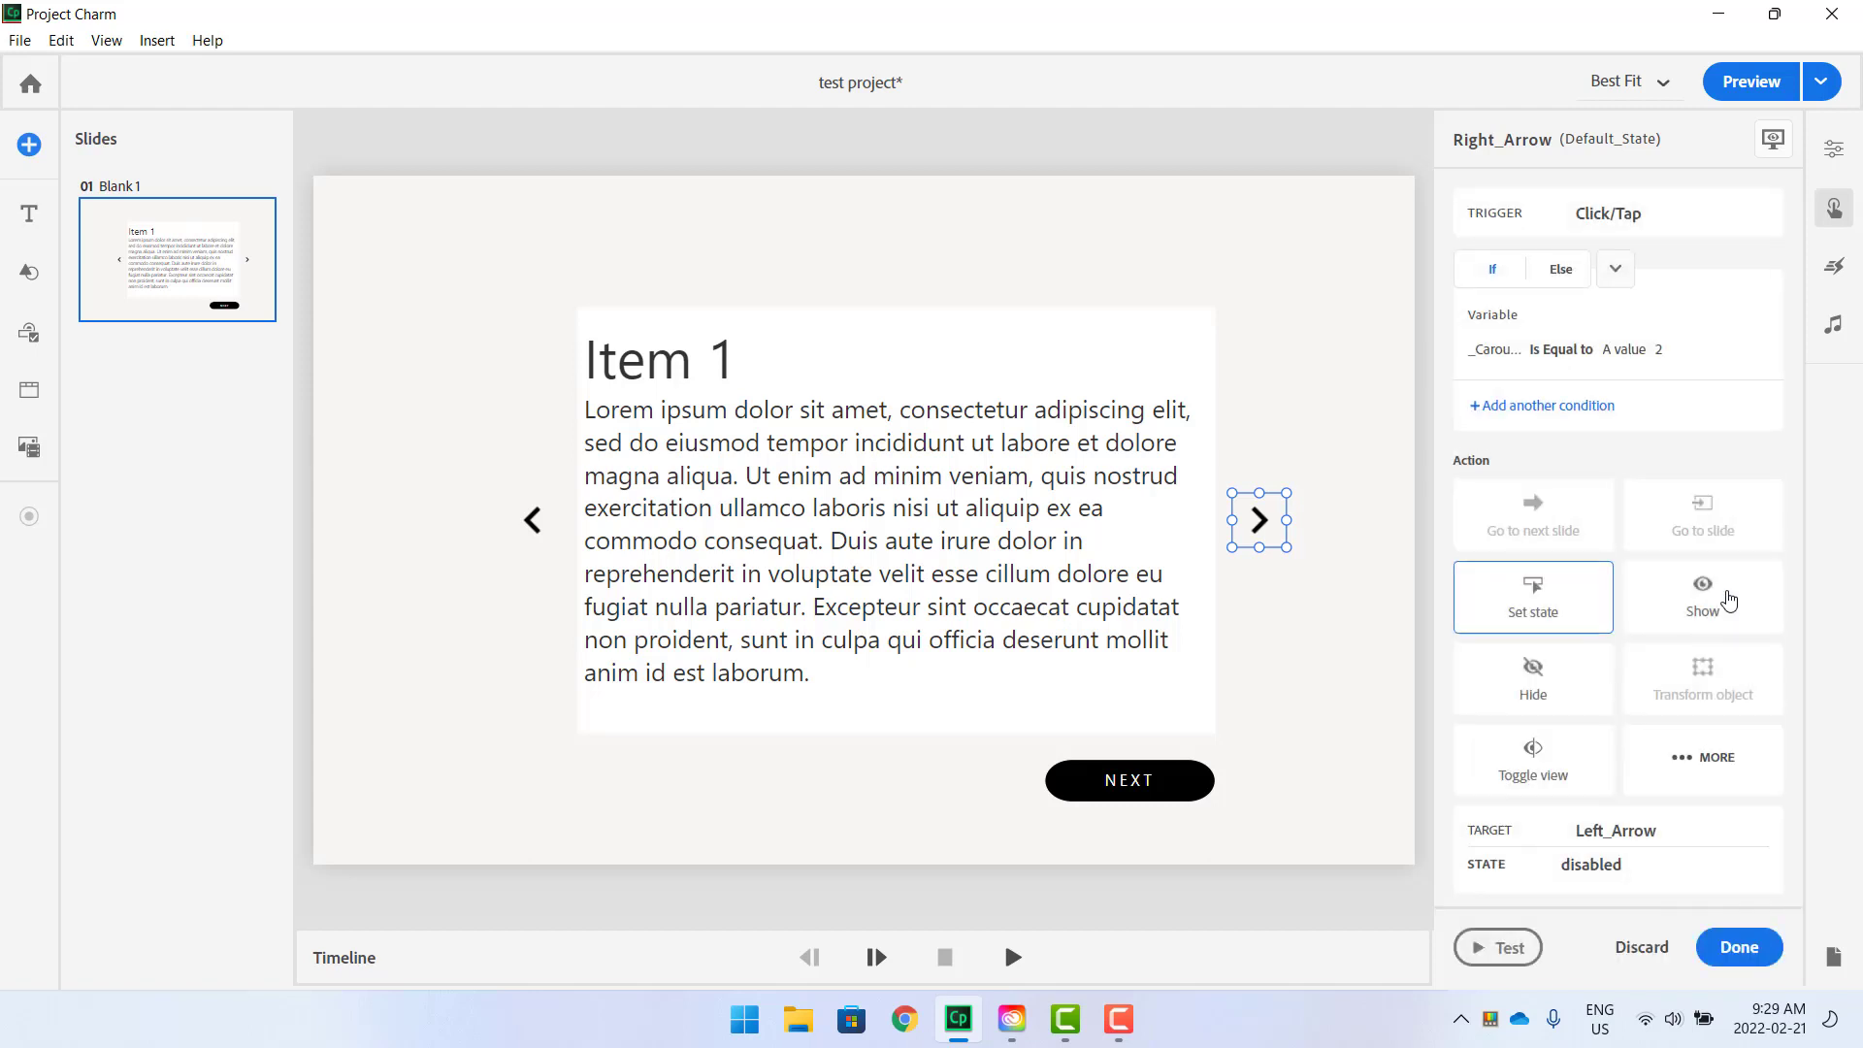
click(1514, 607)
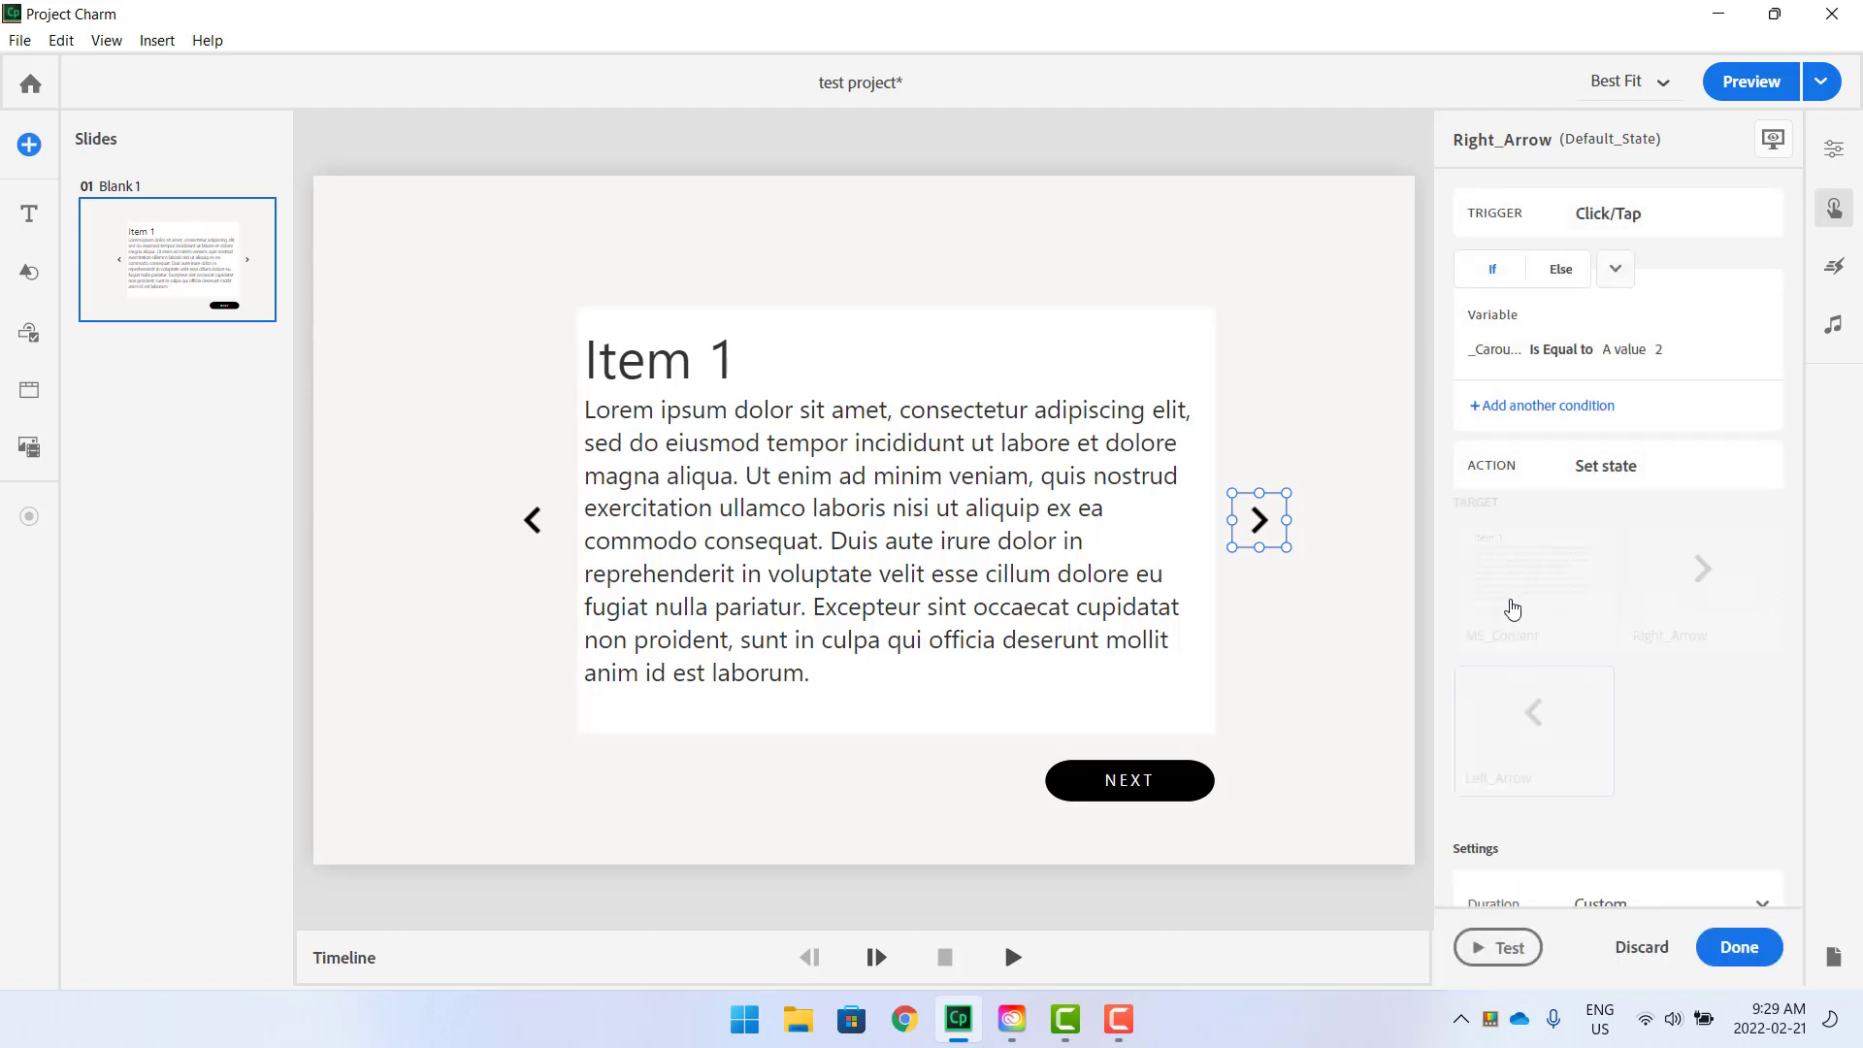
click(1533, 728)
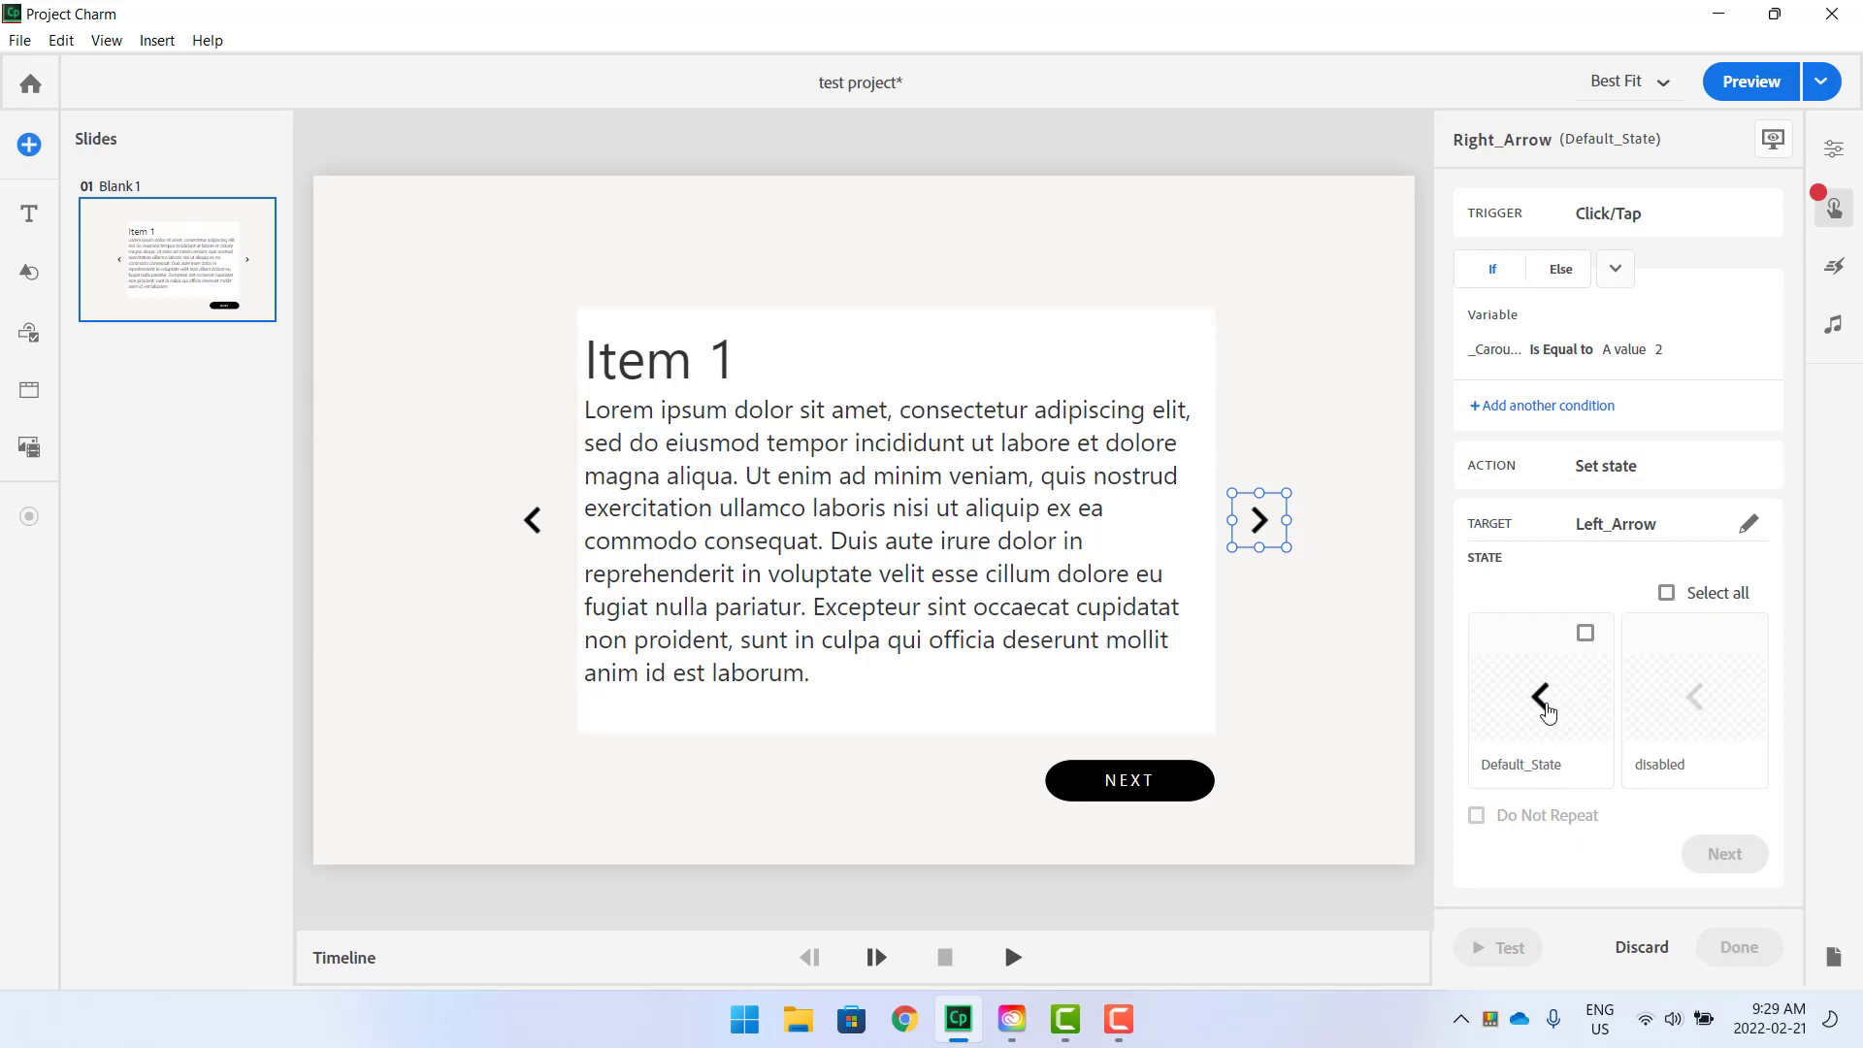
click(1547, 711)
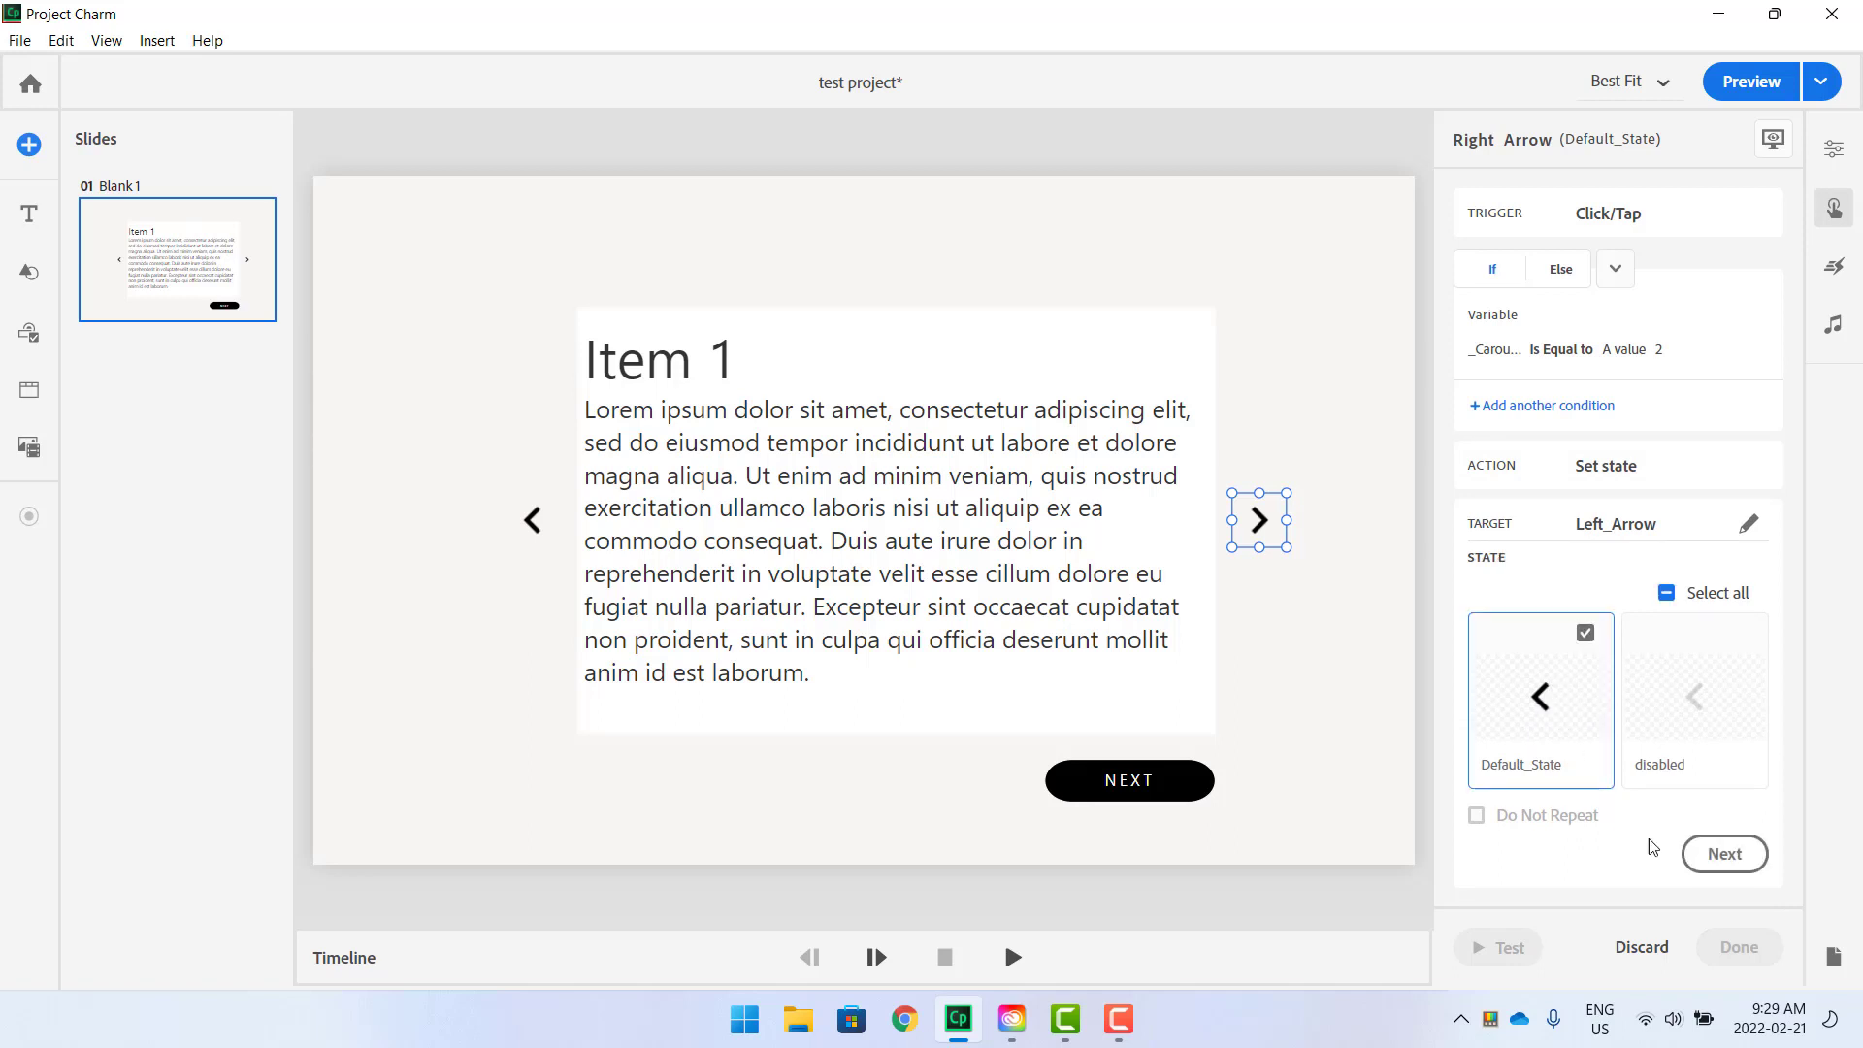
click(1725, 856)
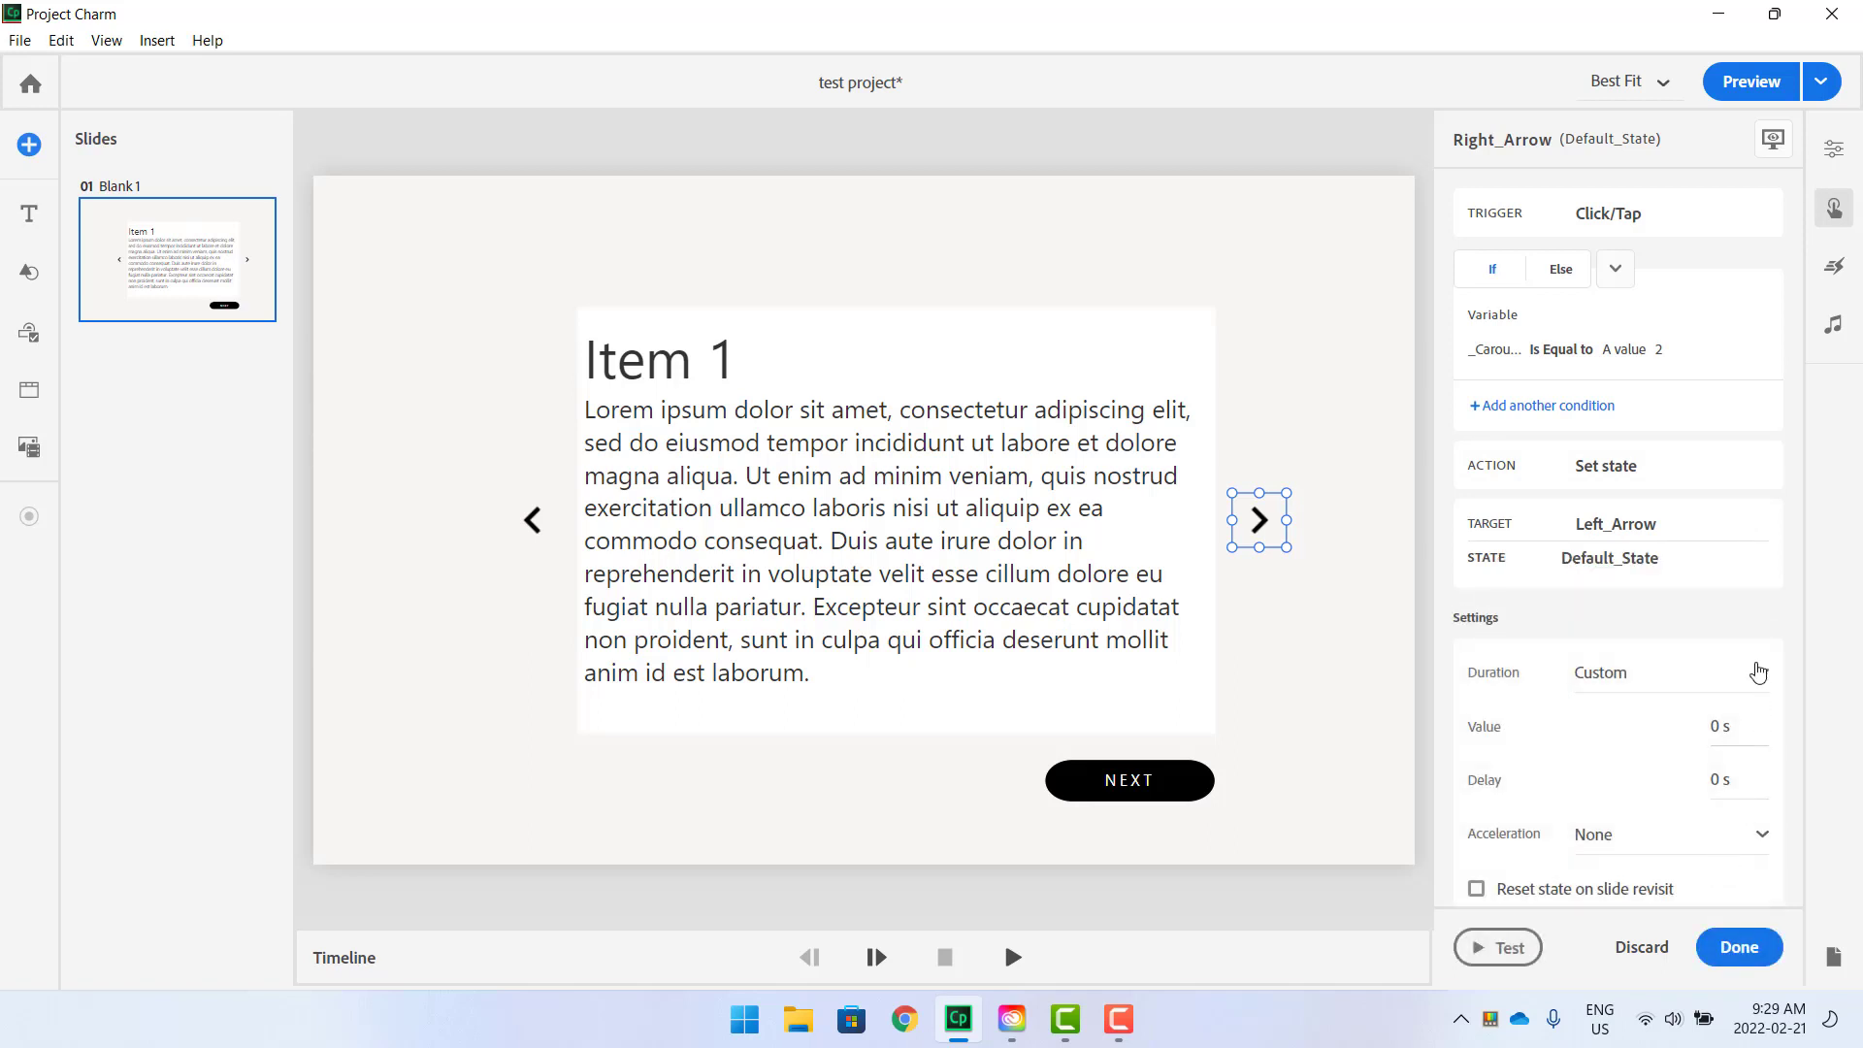
click(1744, 949)
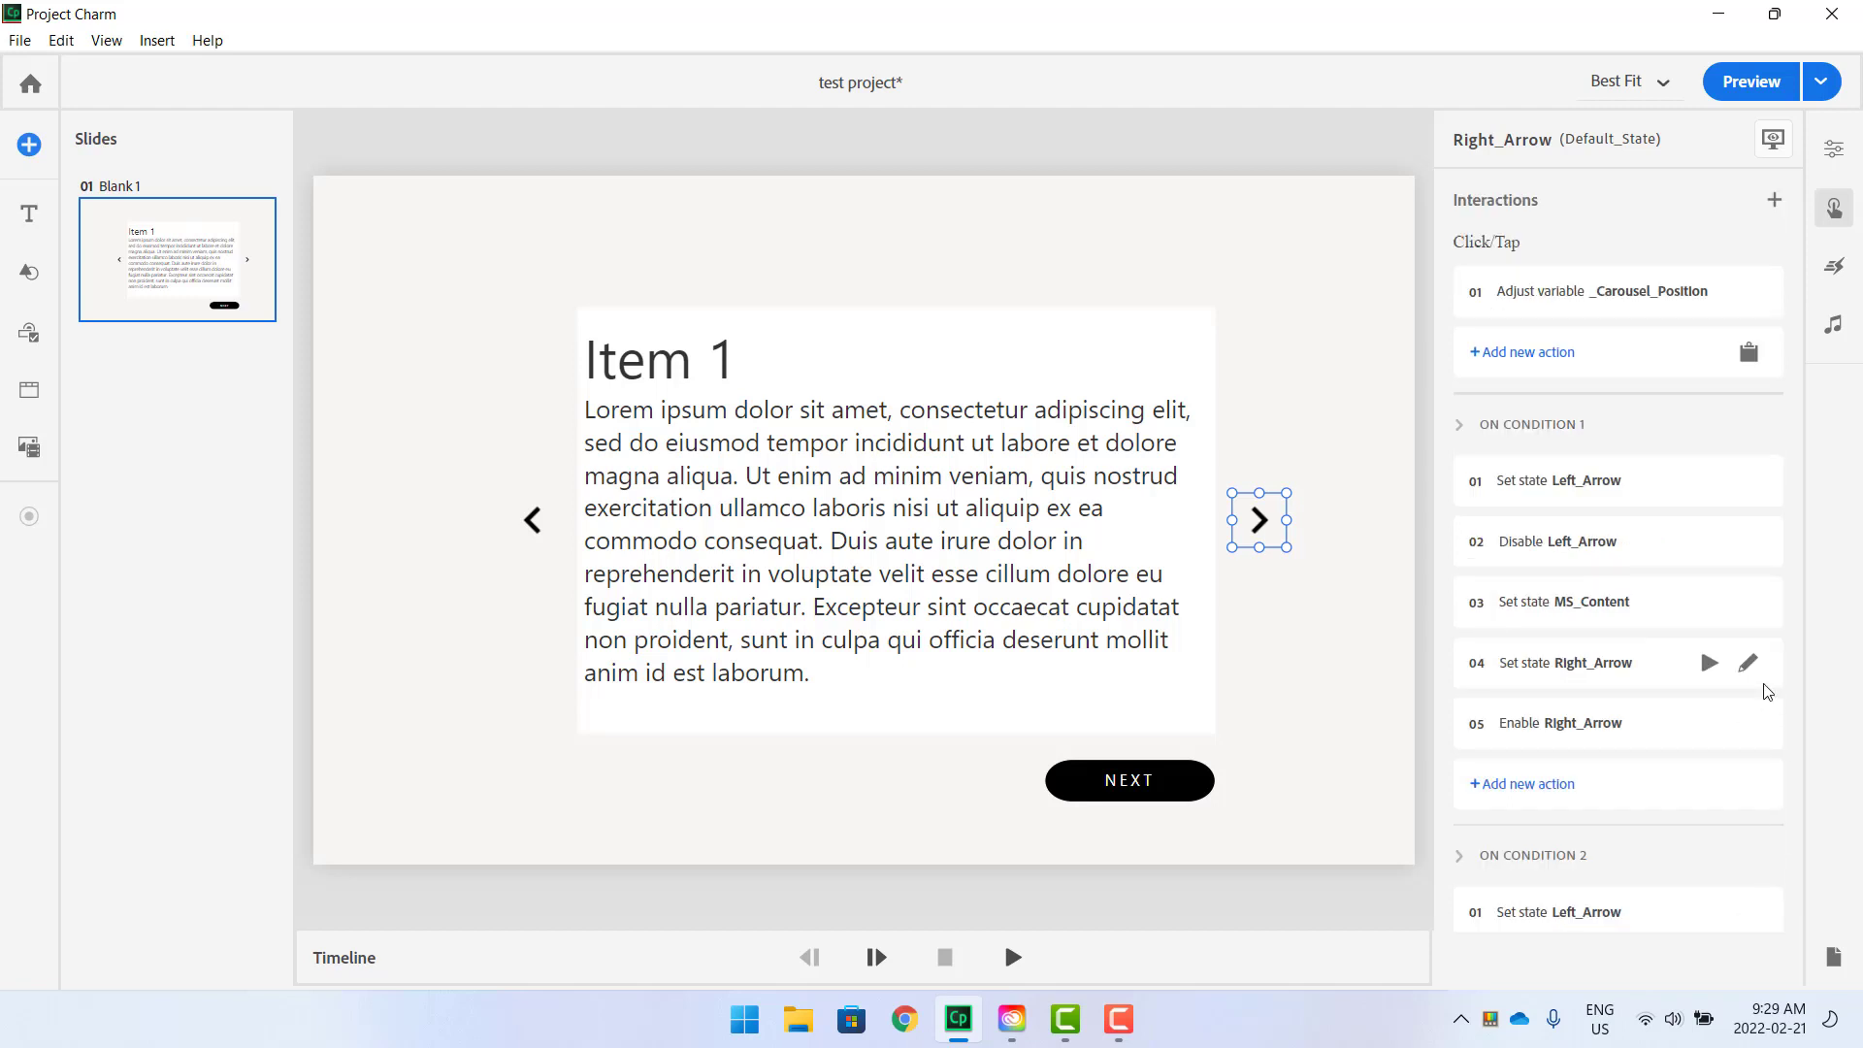
Change the second condition's Disable action to Enable, with Left_Arrow as its target, and save it.
scroll(1710, 621, down, 3)
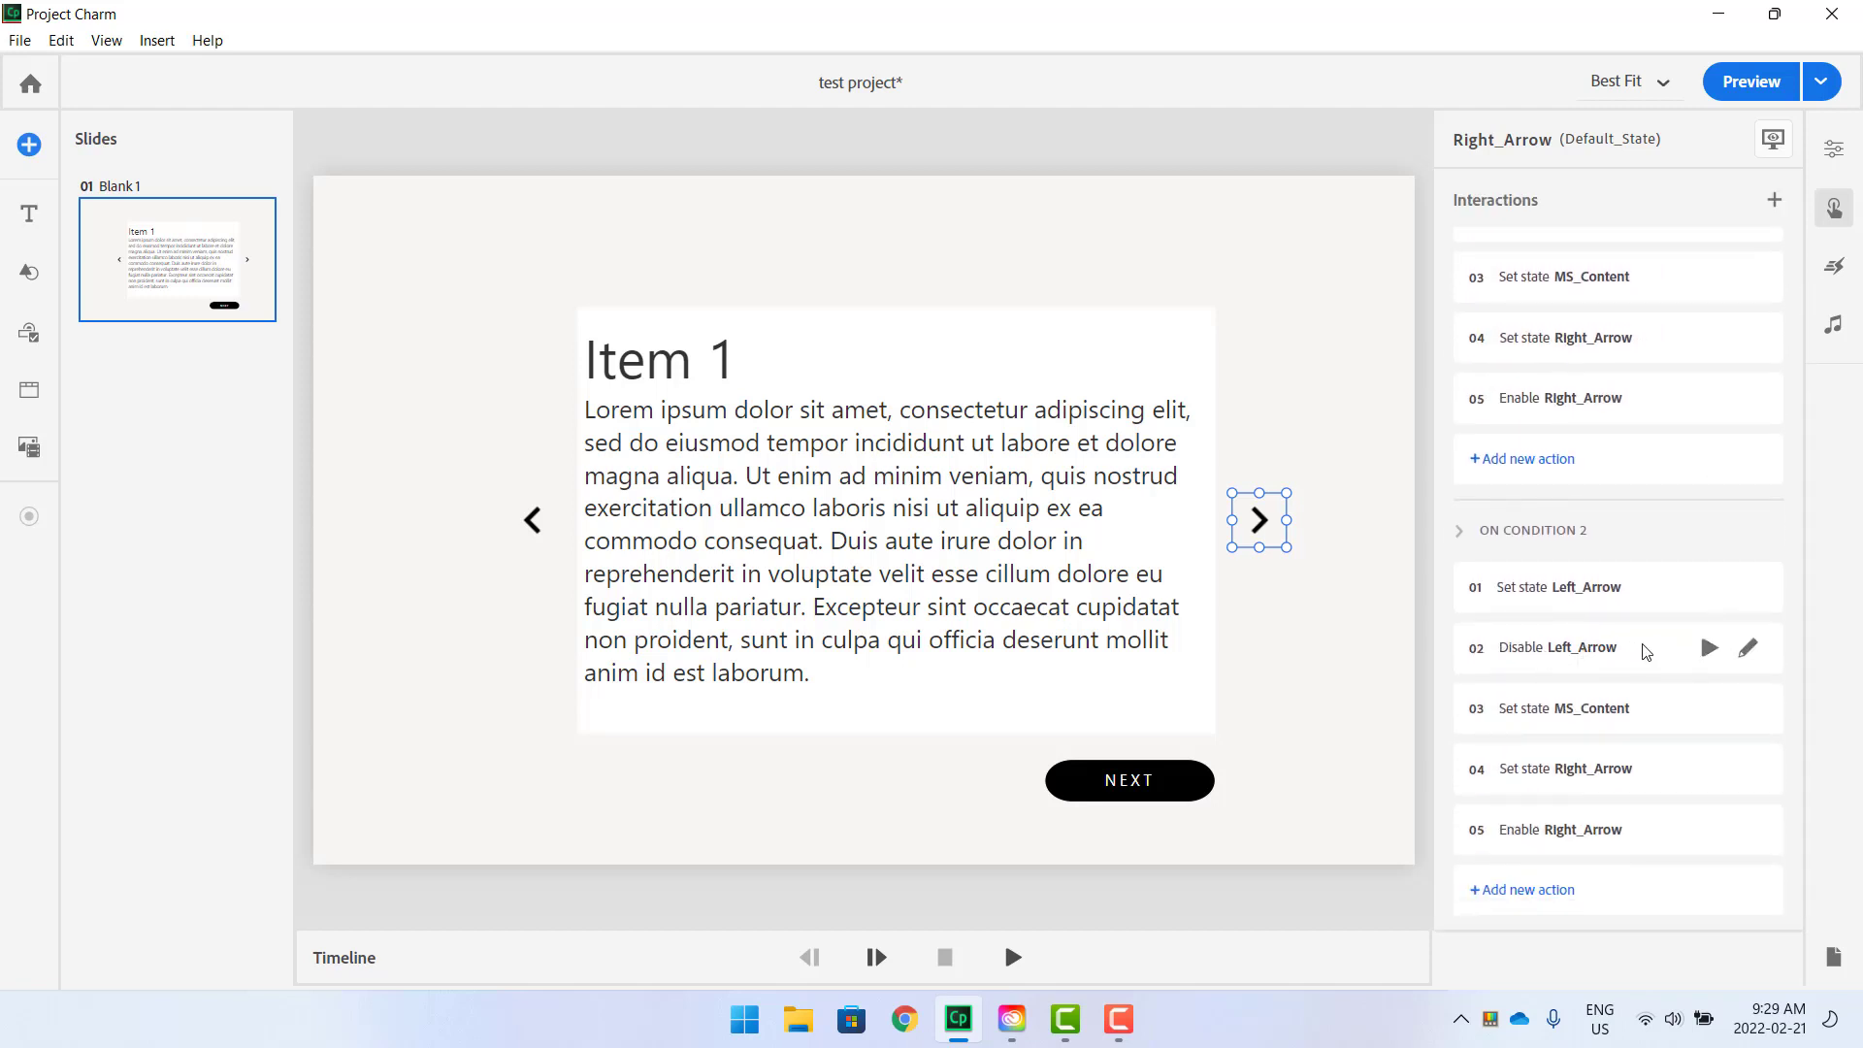
click(1748, 650)
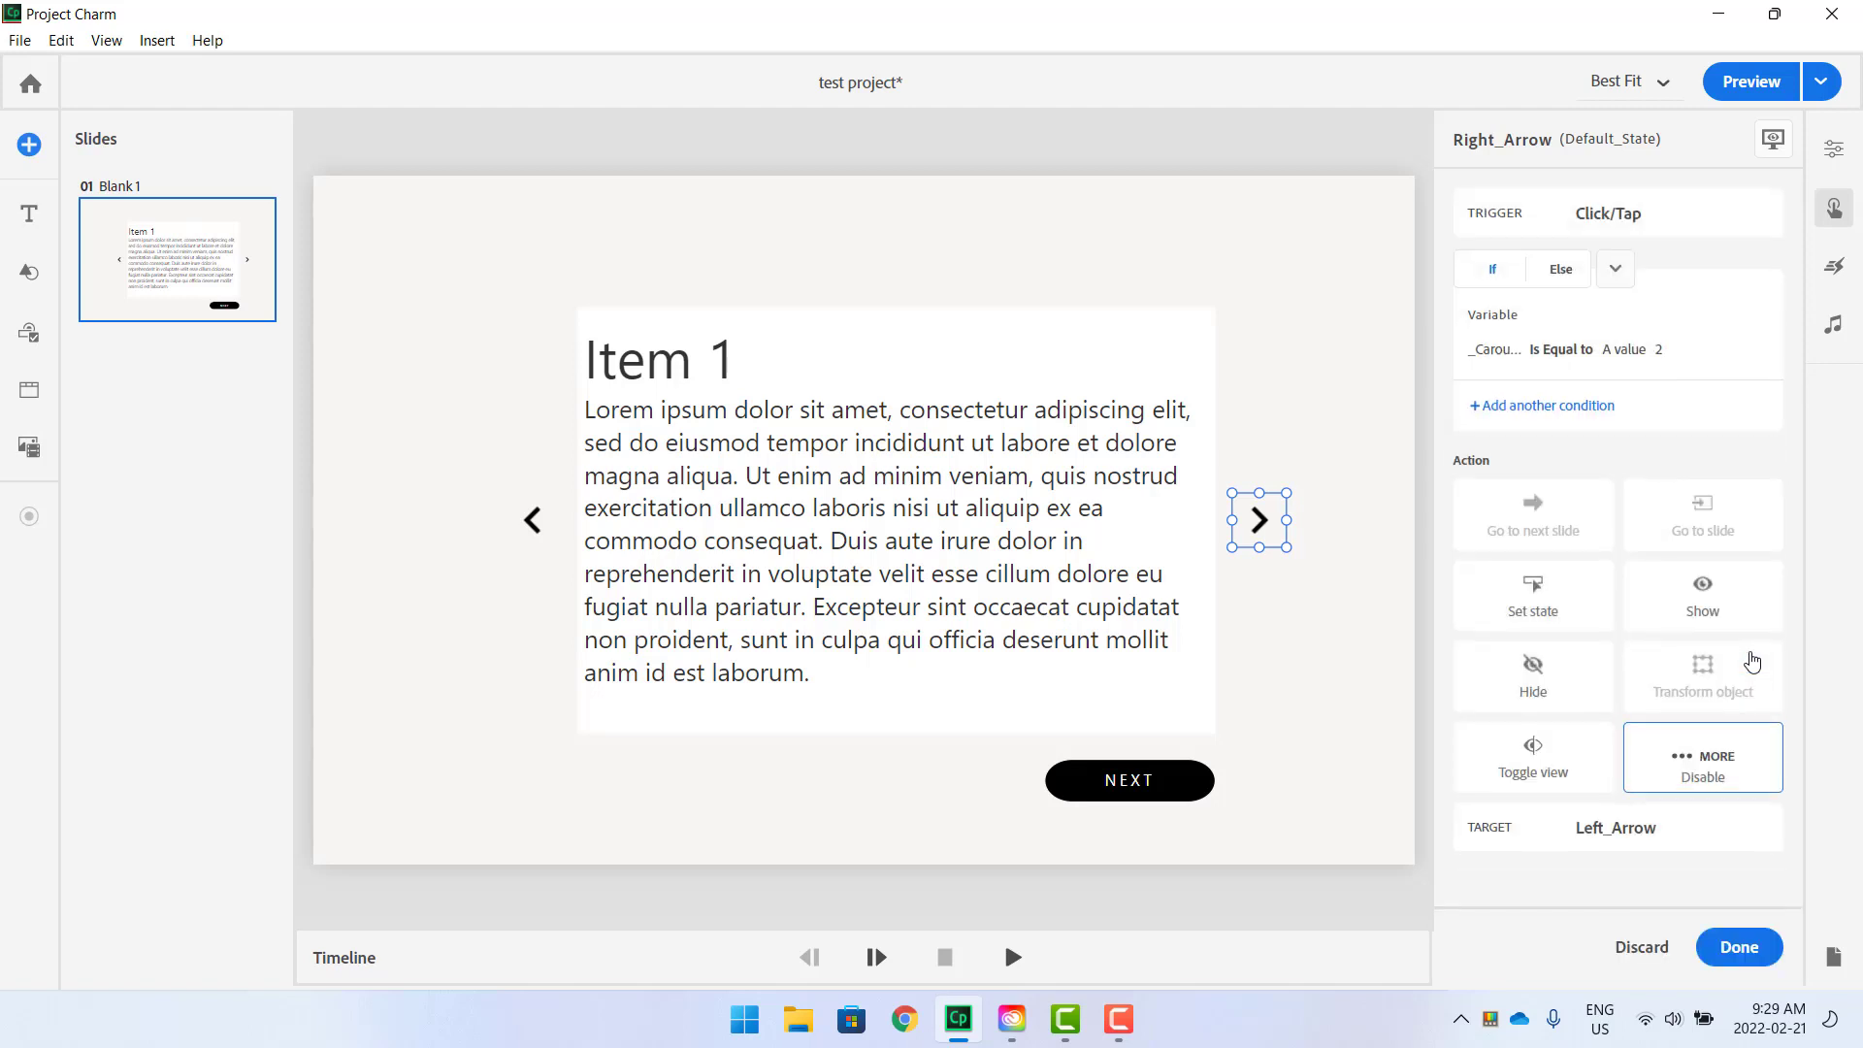
click(1704, 766)
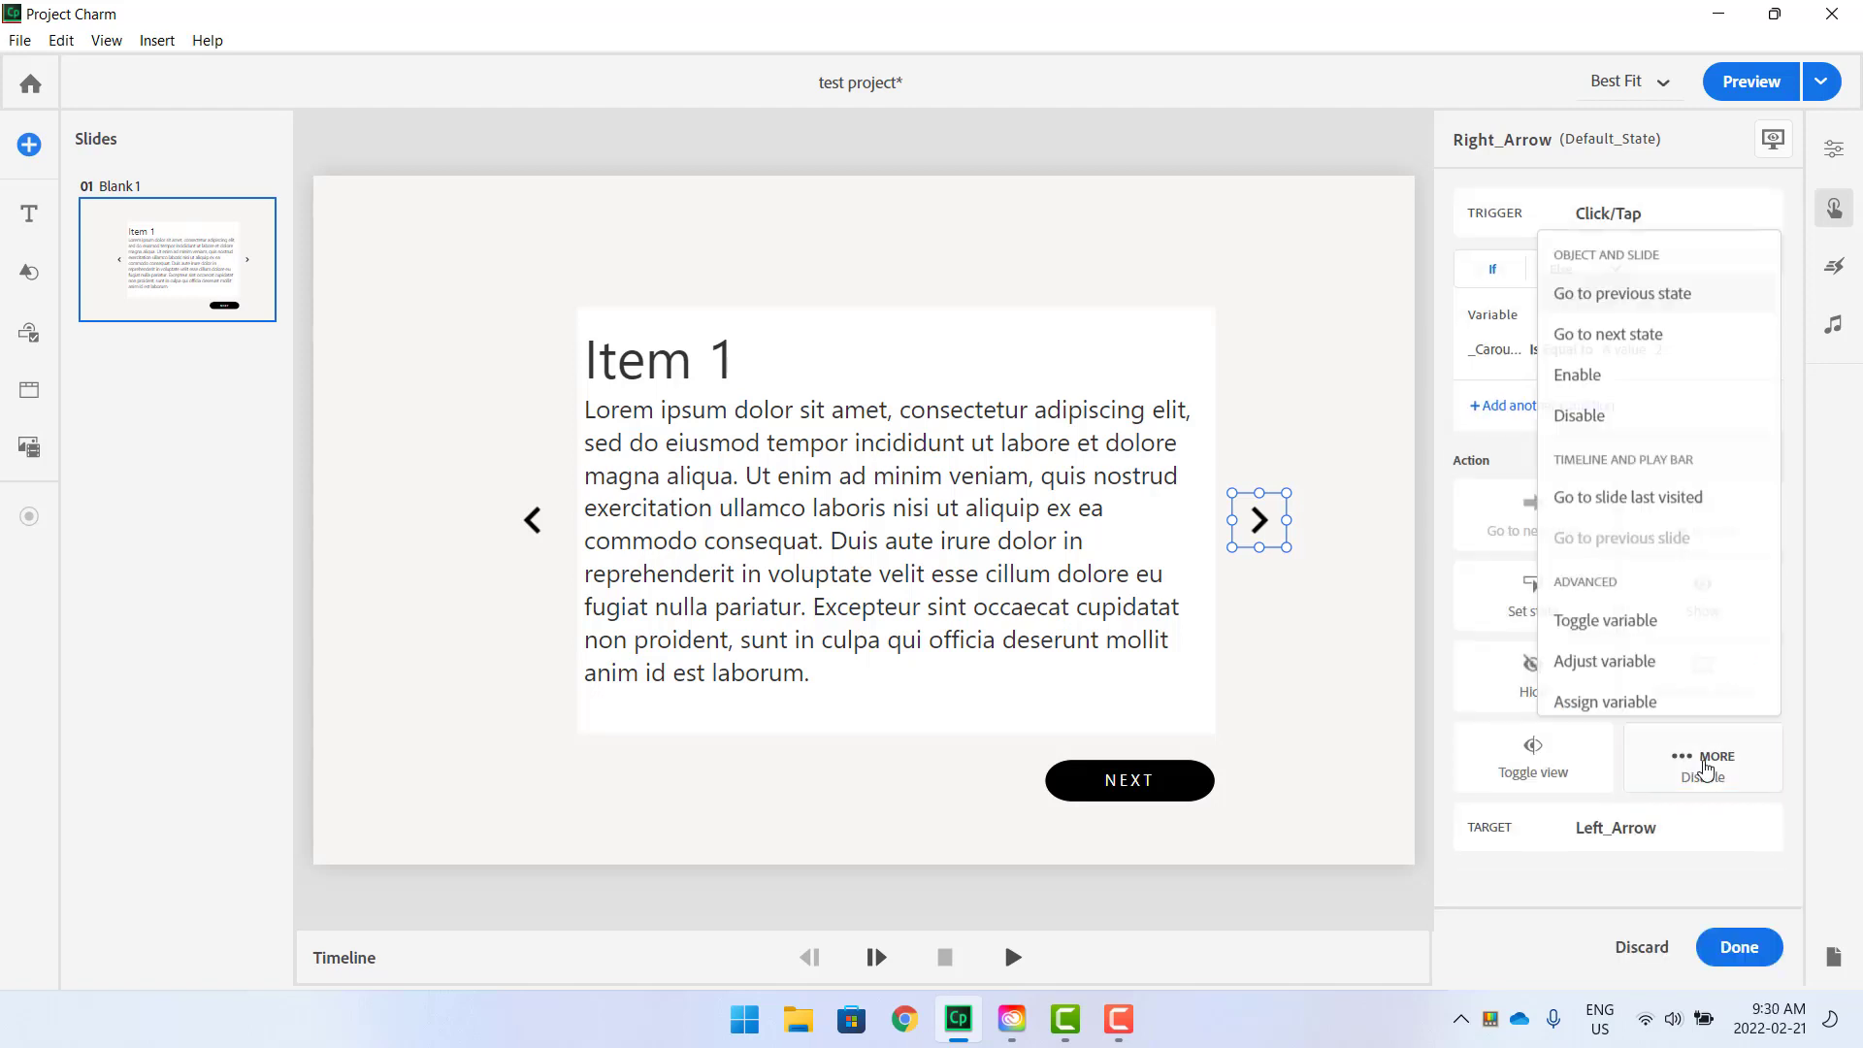
click(1576, 375)
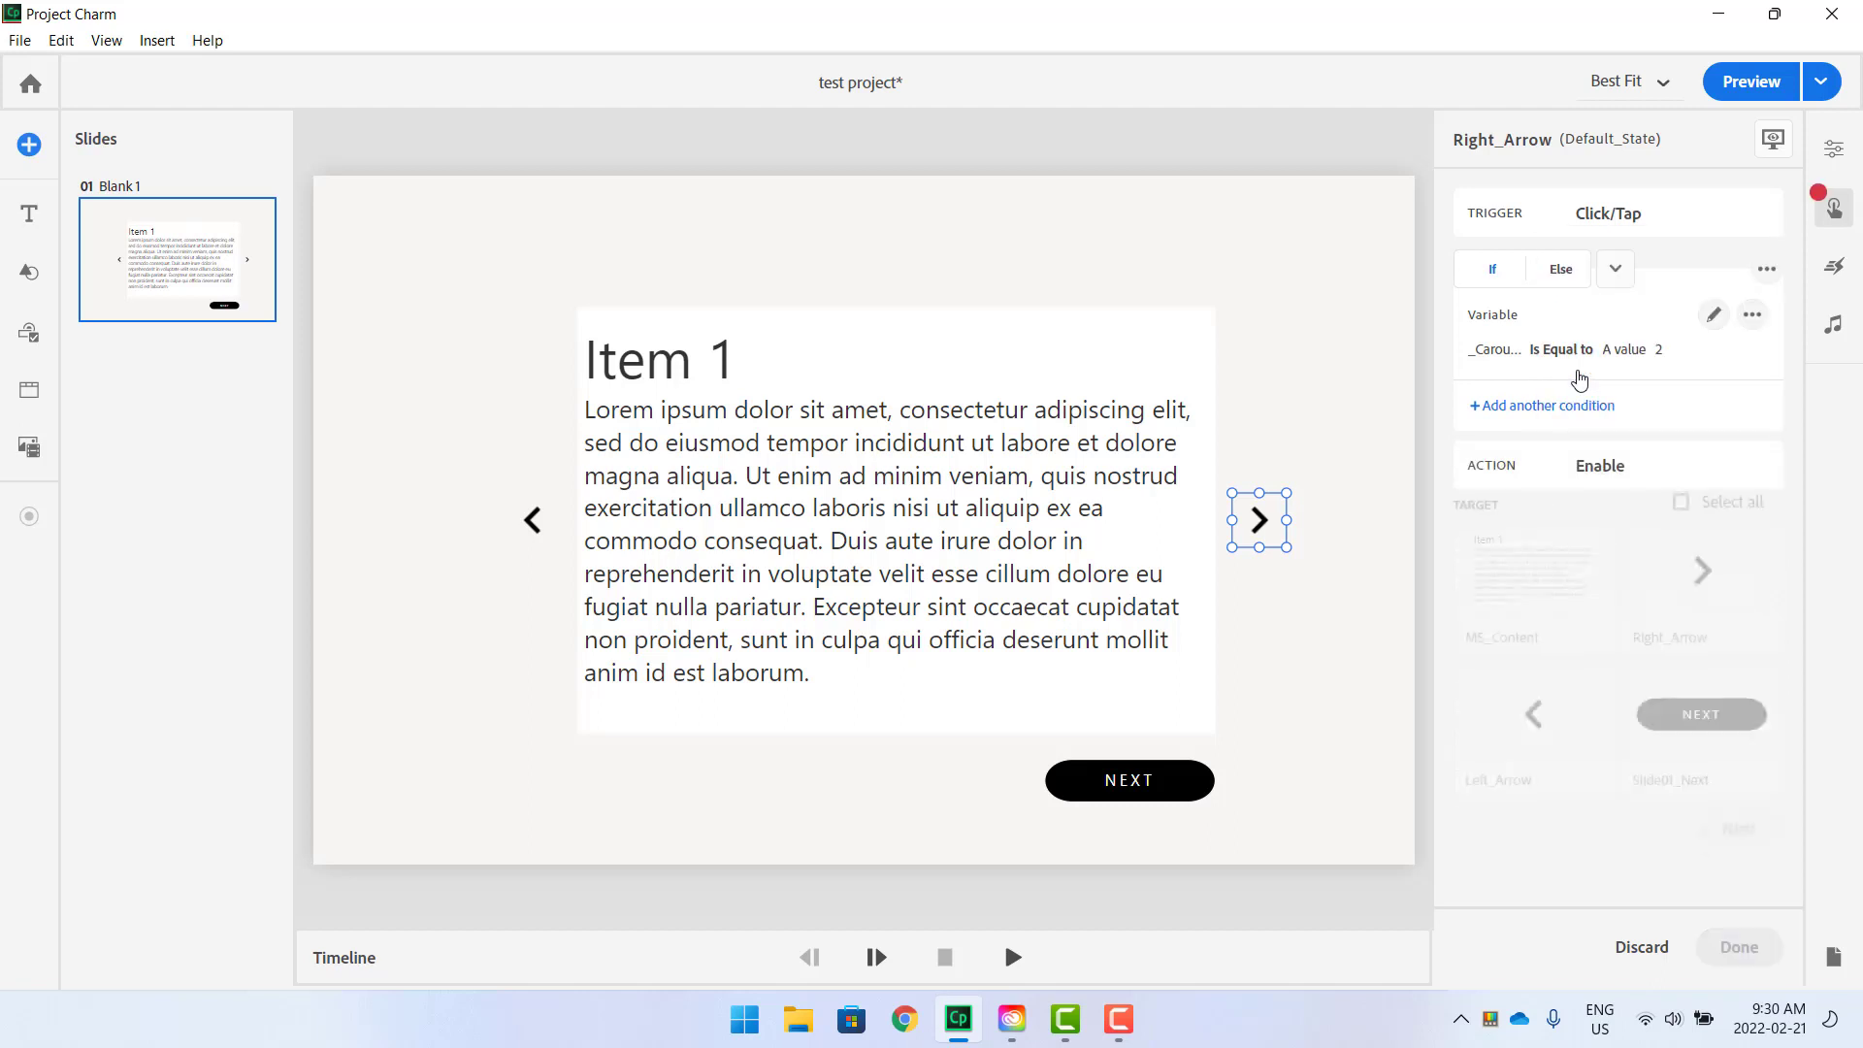
click(1538, 742)
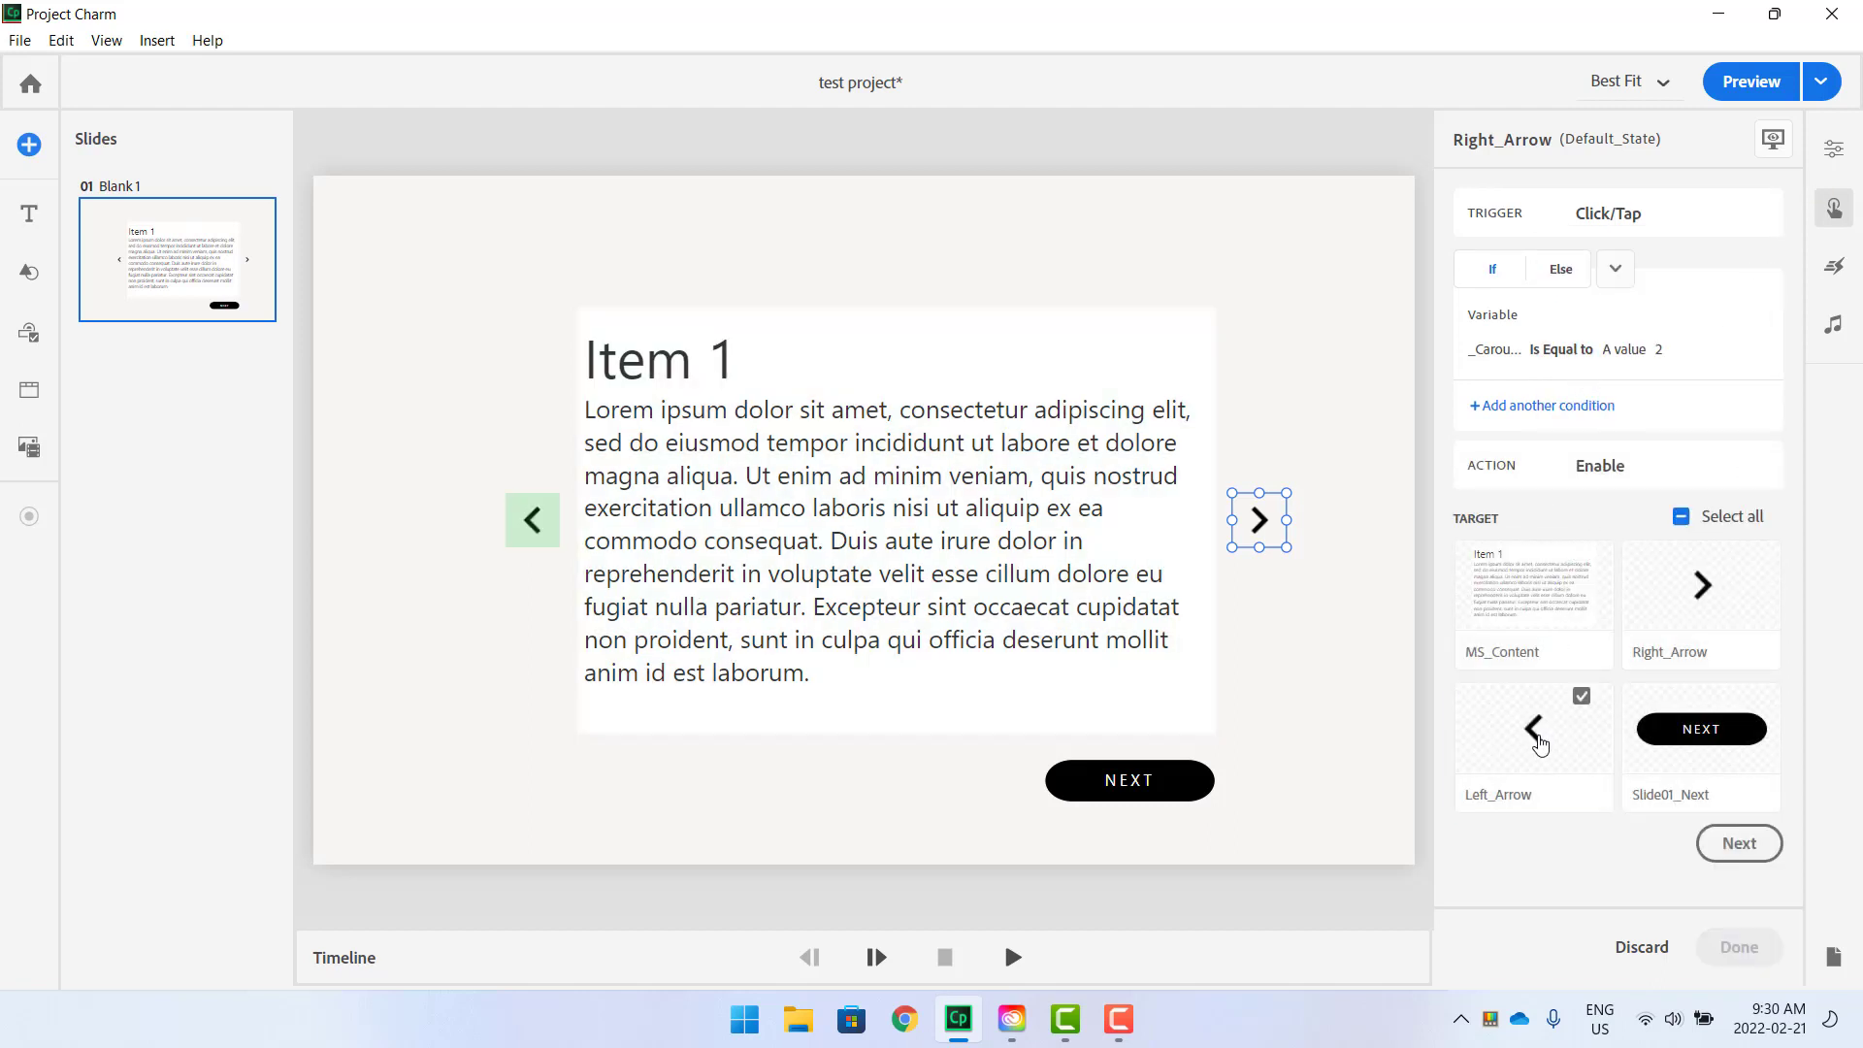
click(1759, 843)
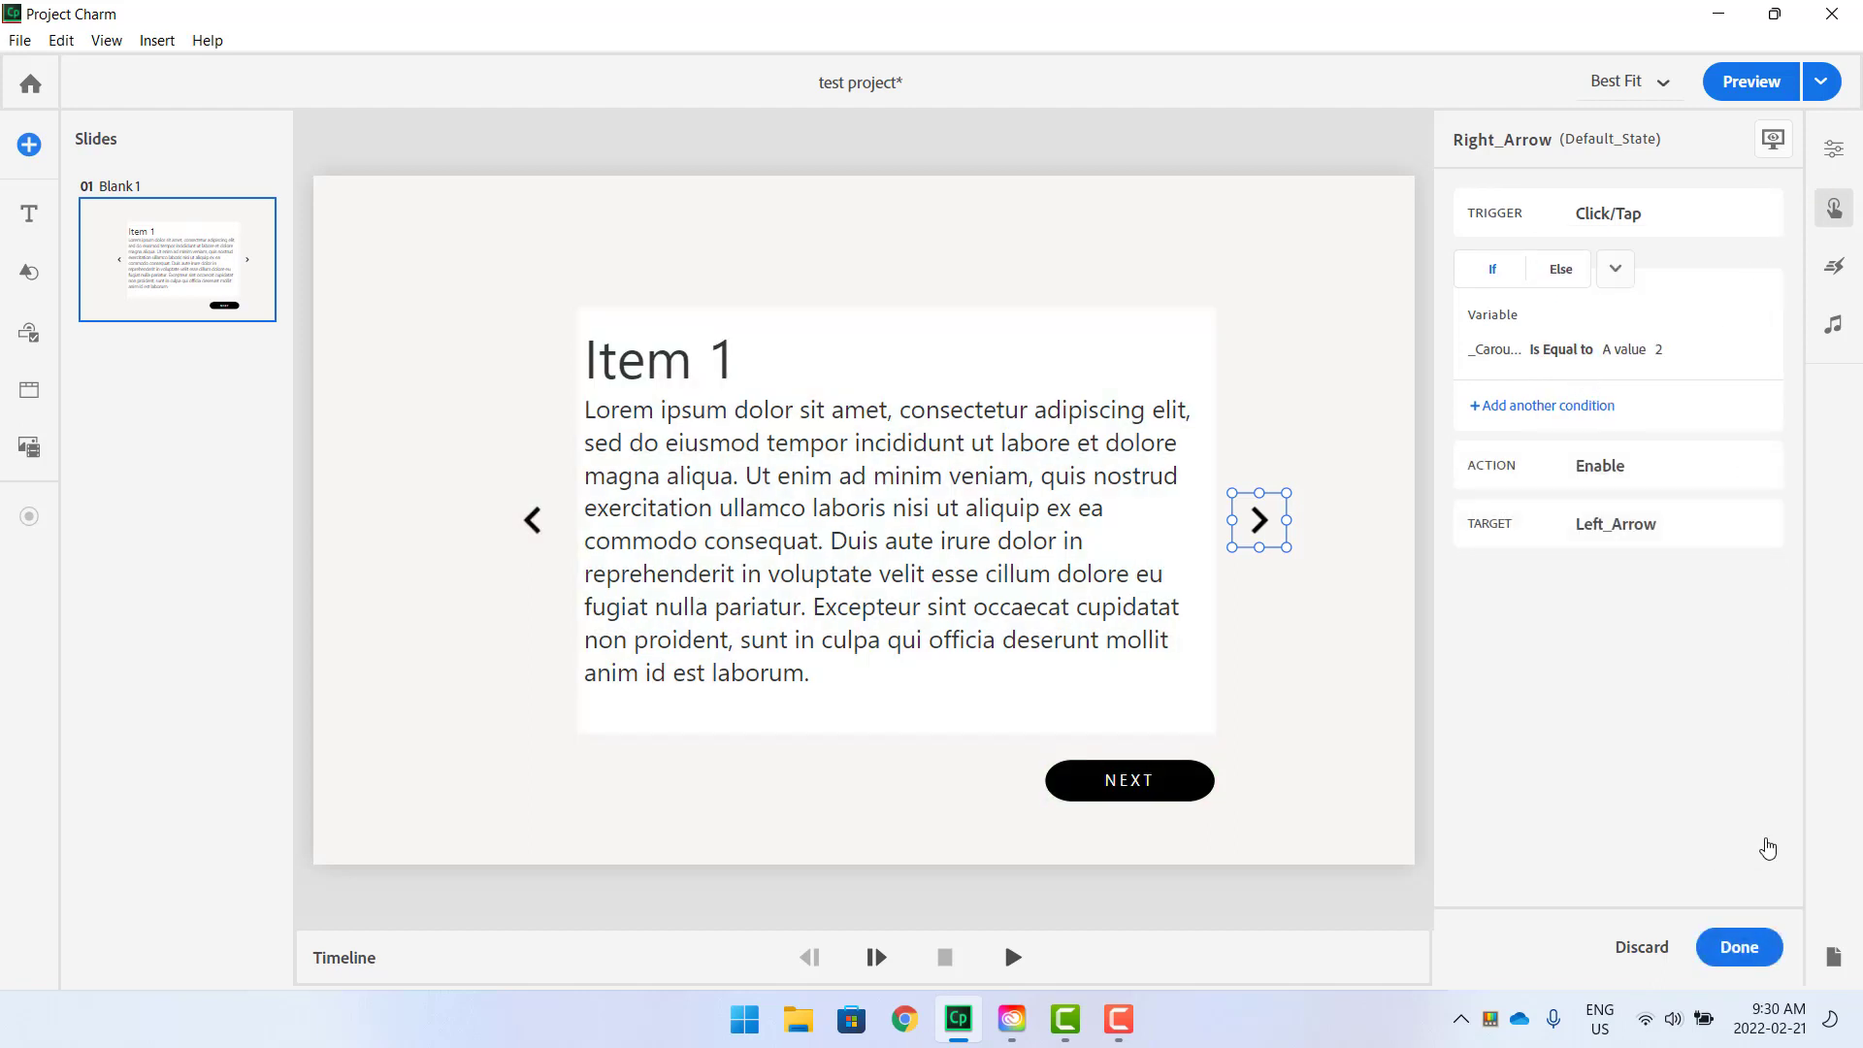
click(1744, 947)
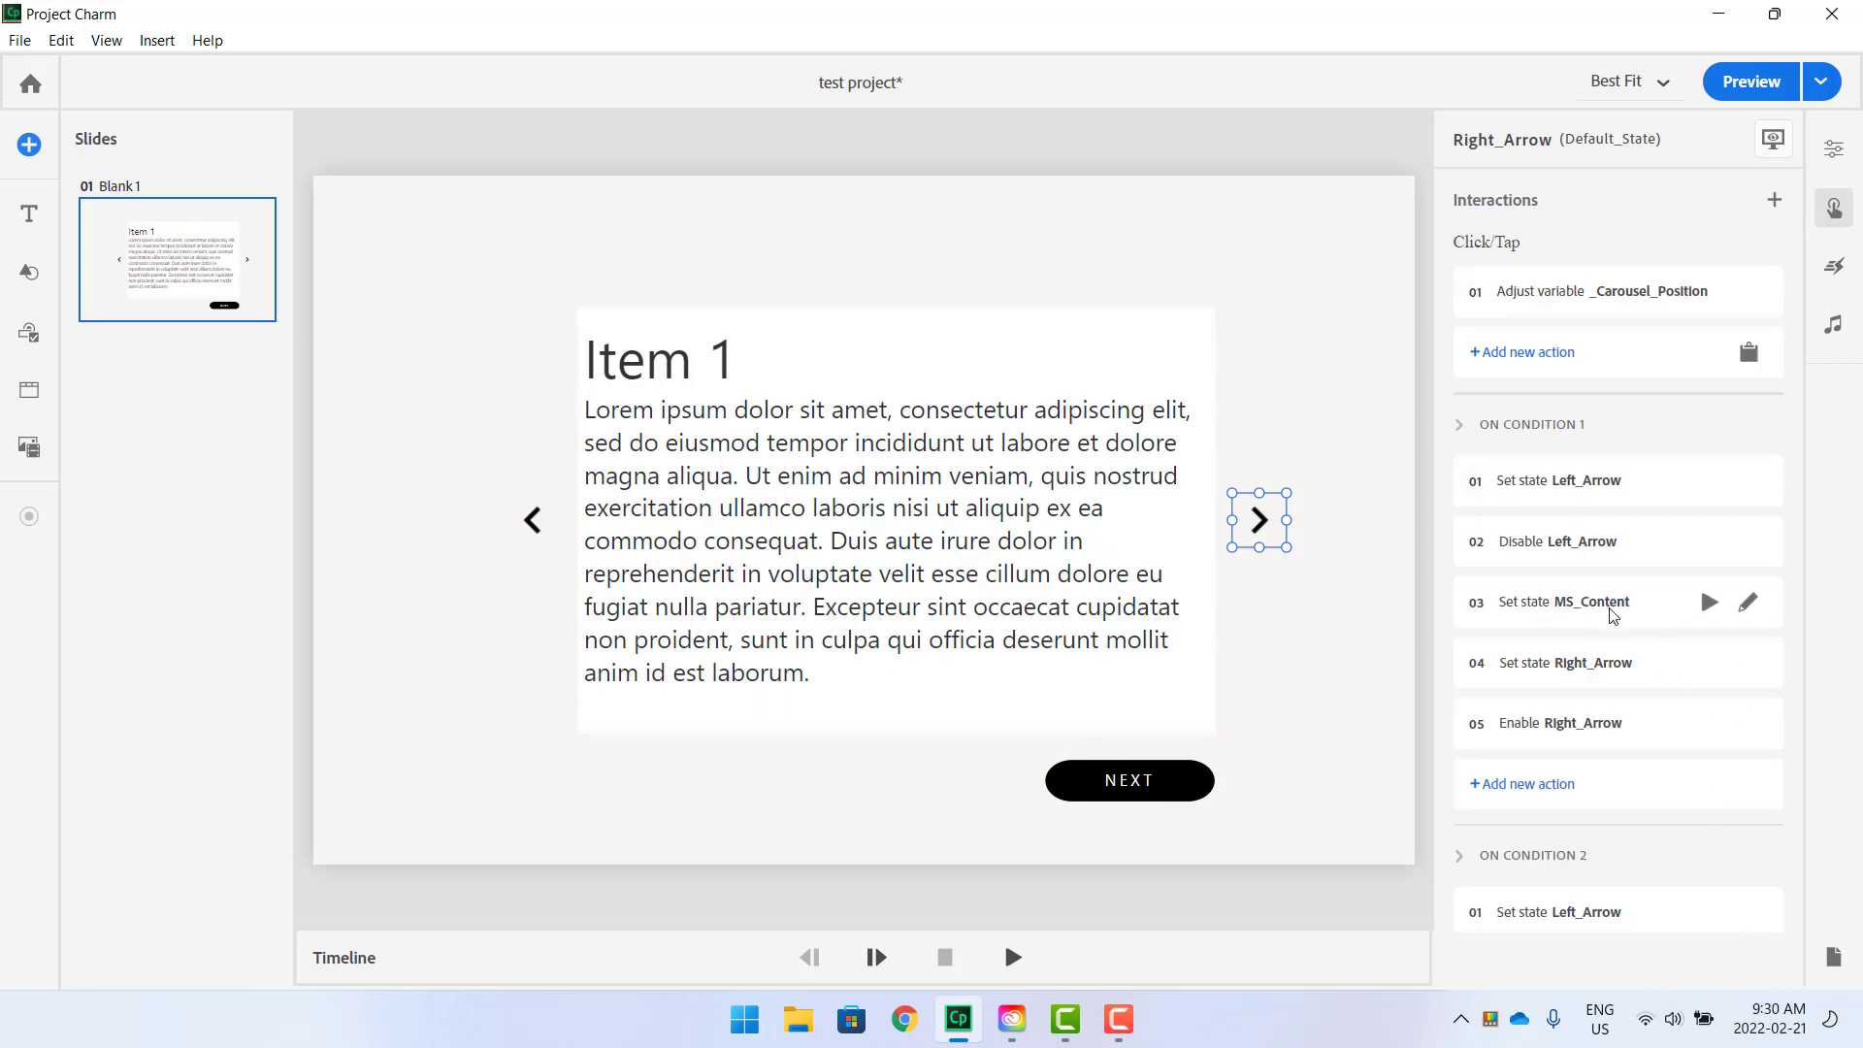
Change the second condition's Set state action for MS_Content to the state item_2 and save it.
scroll(1606, 609, down, 3)
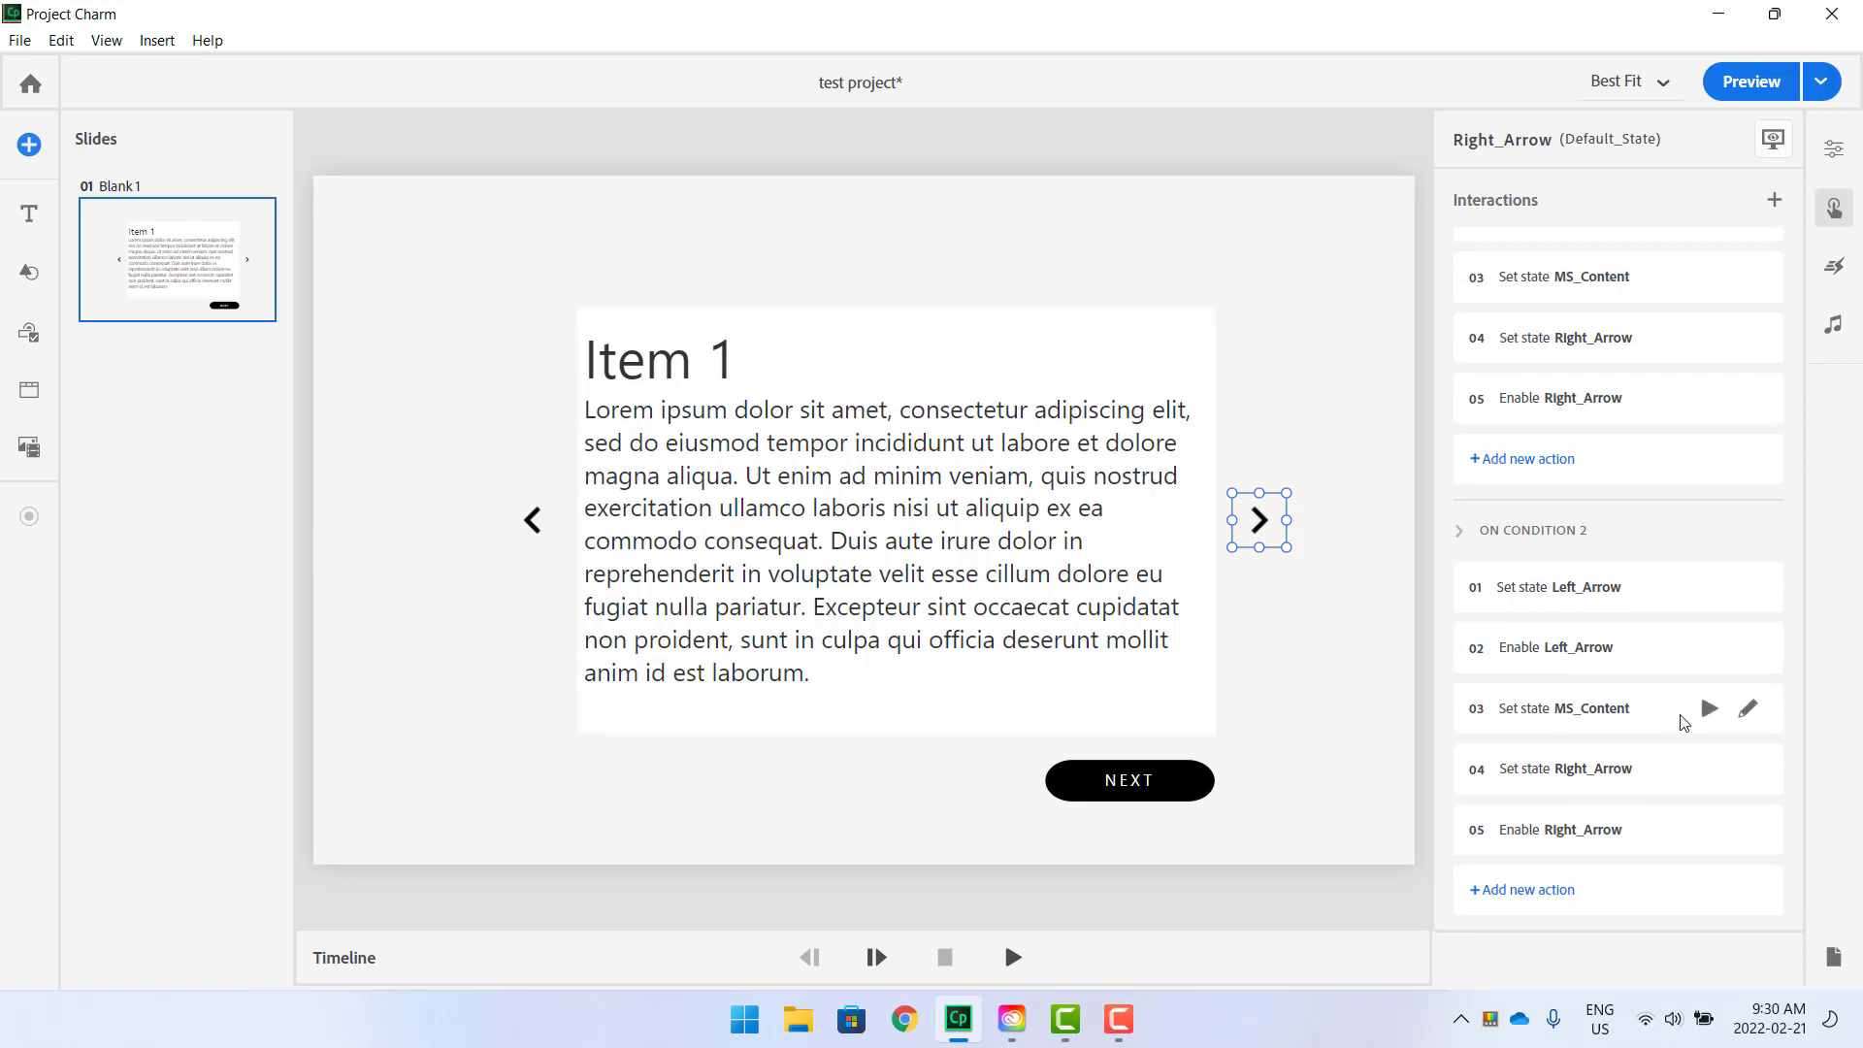
click(1745, 713)
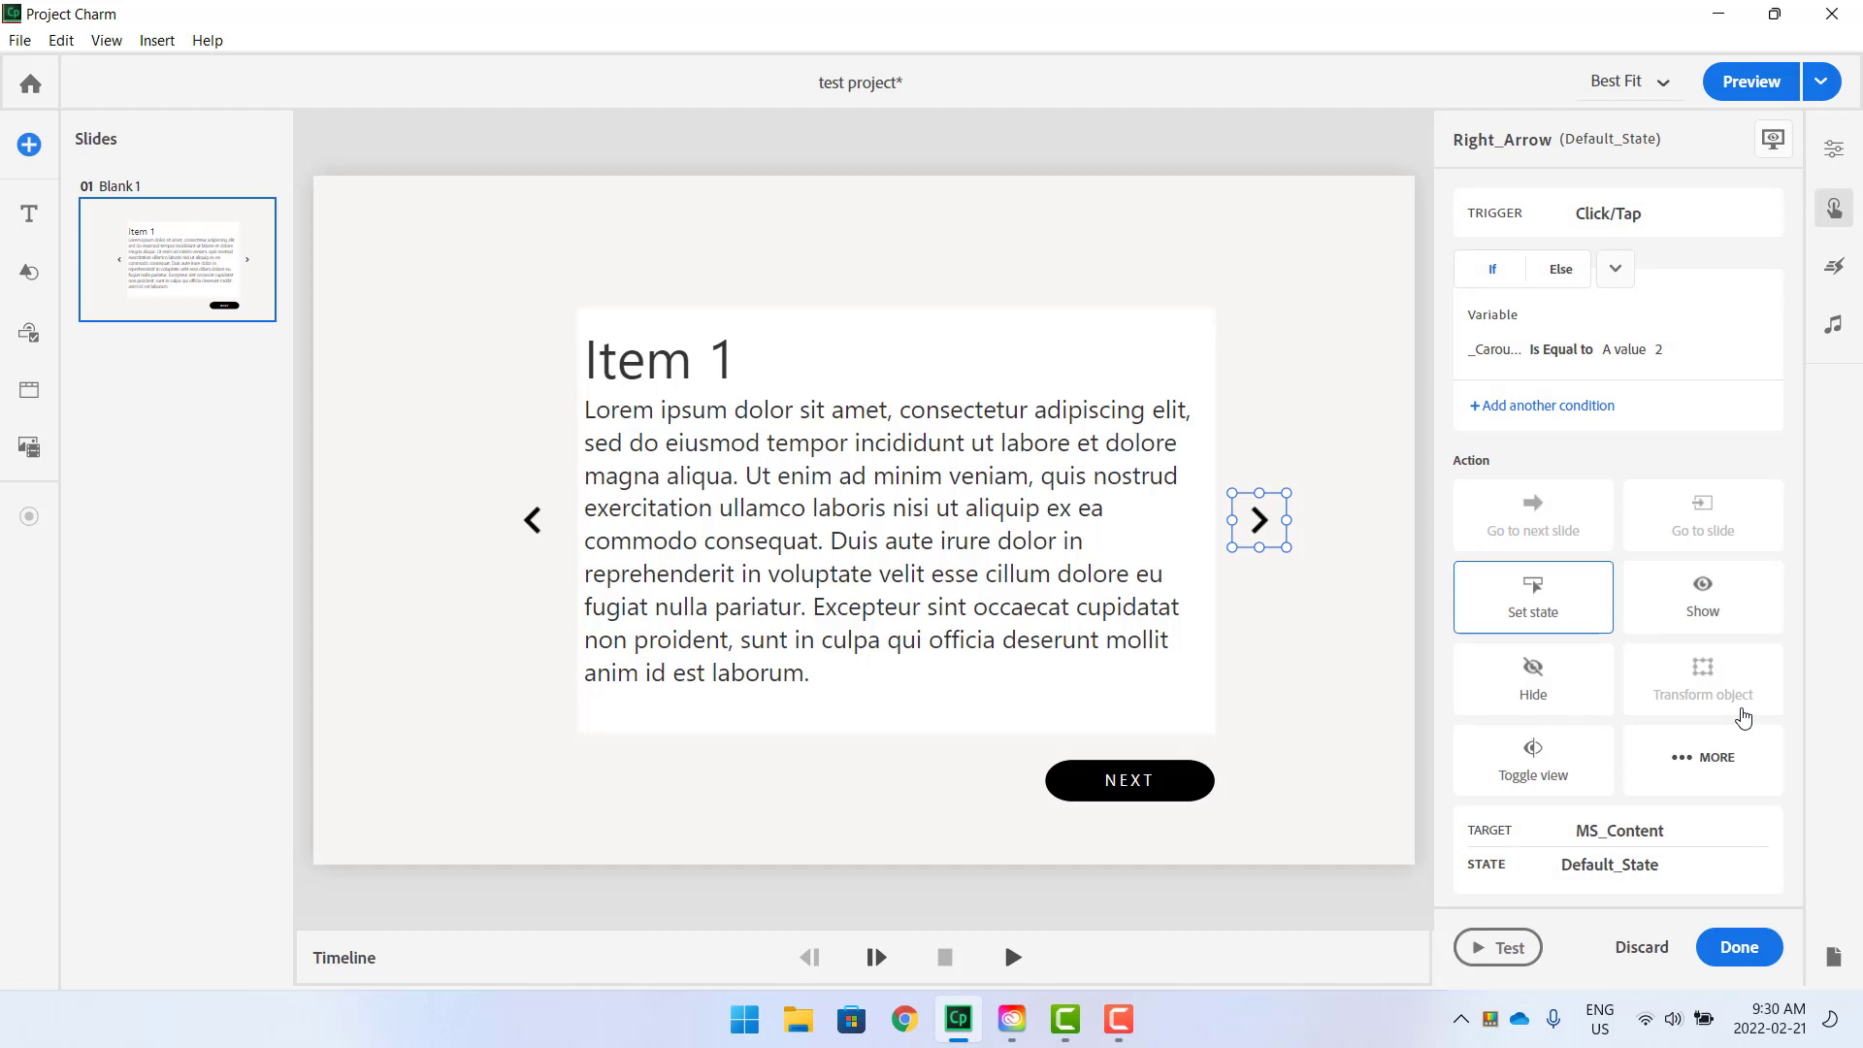
click(1526, 592)
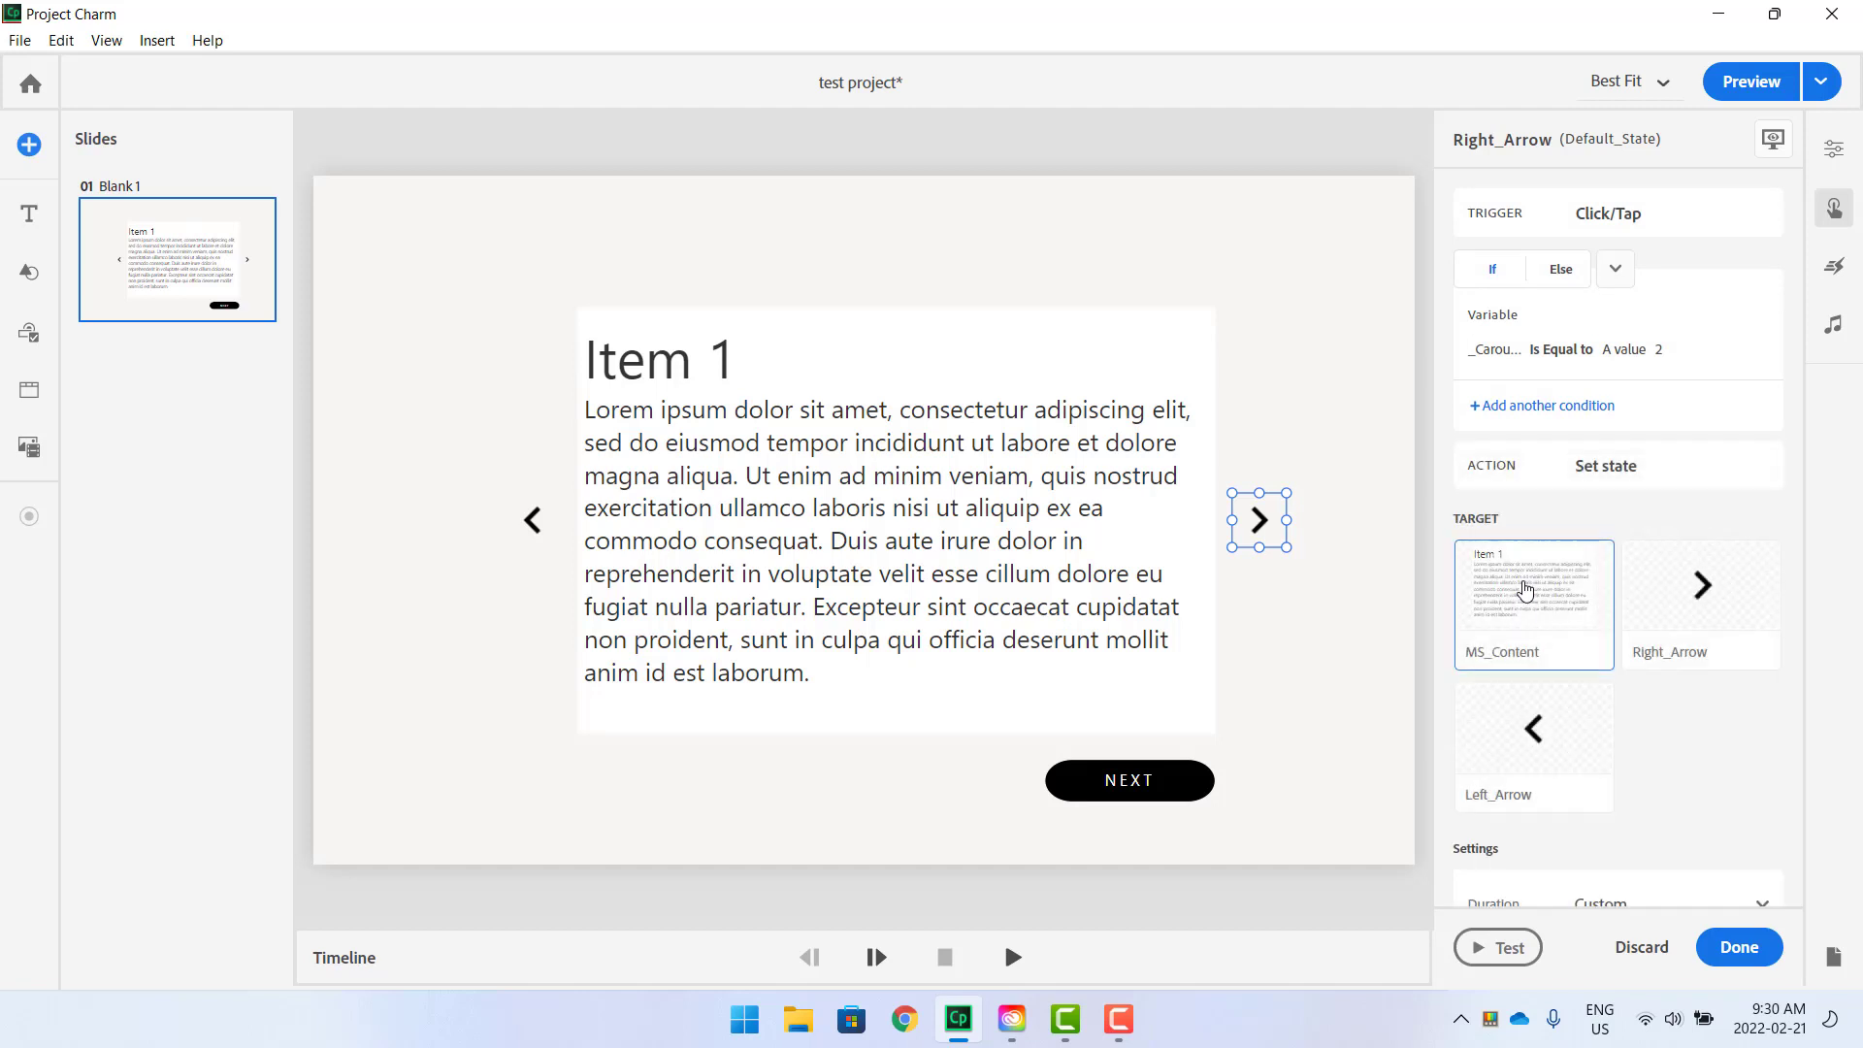
click(1525, 588)
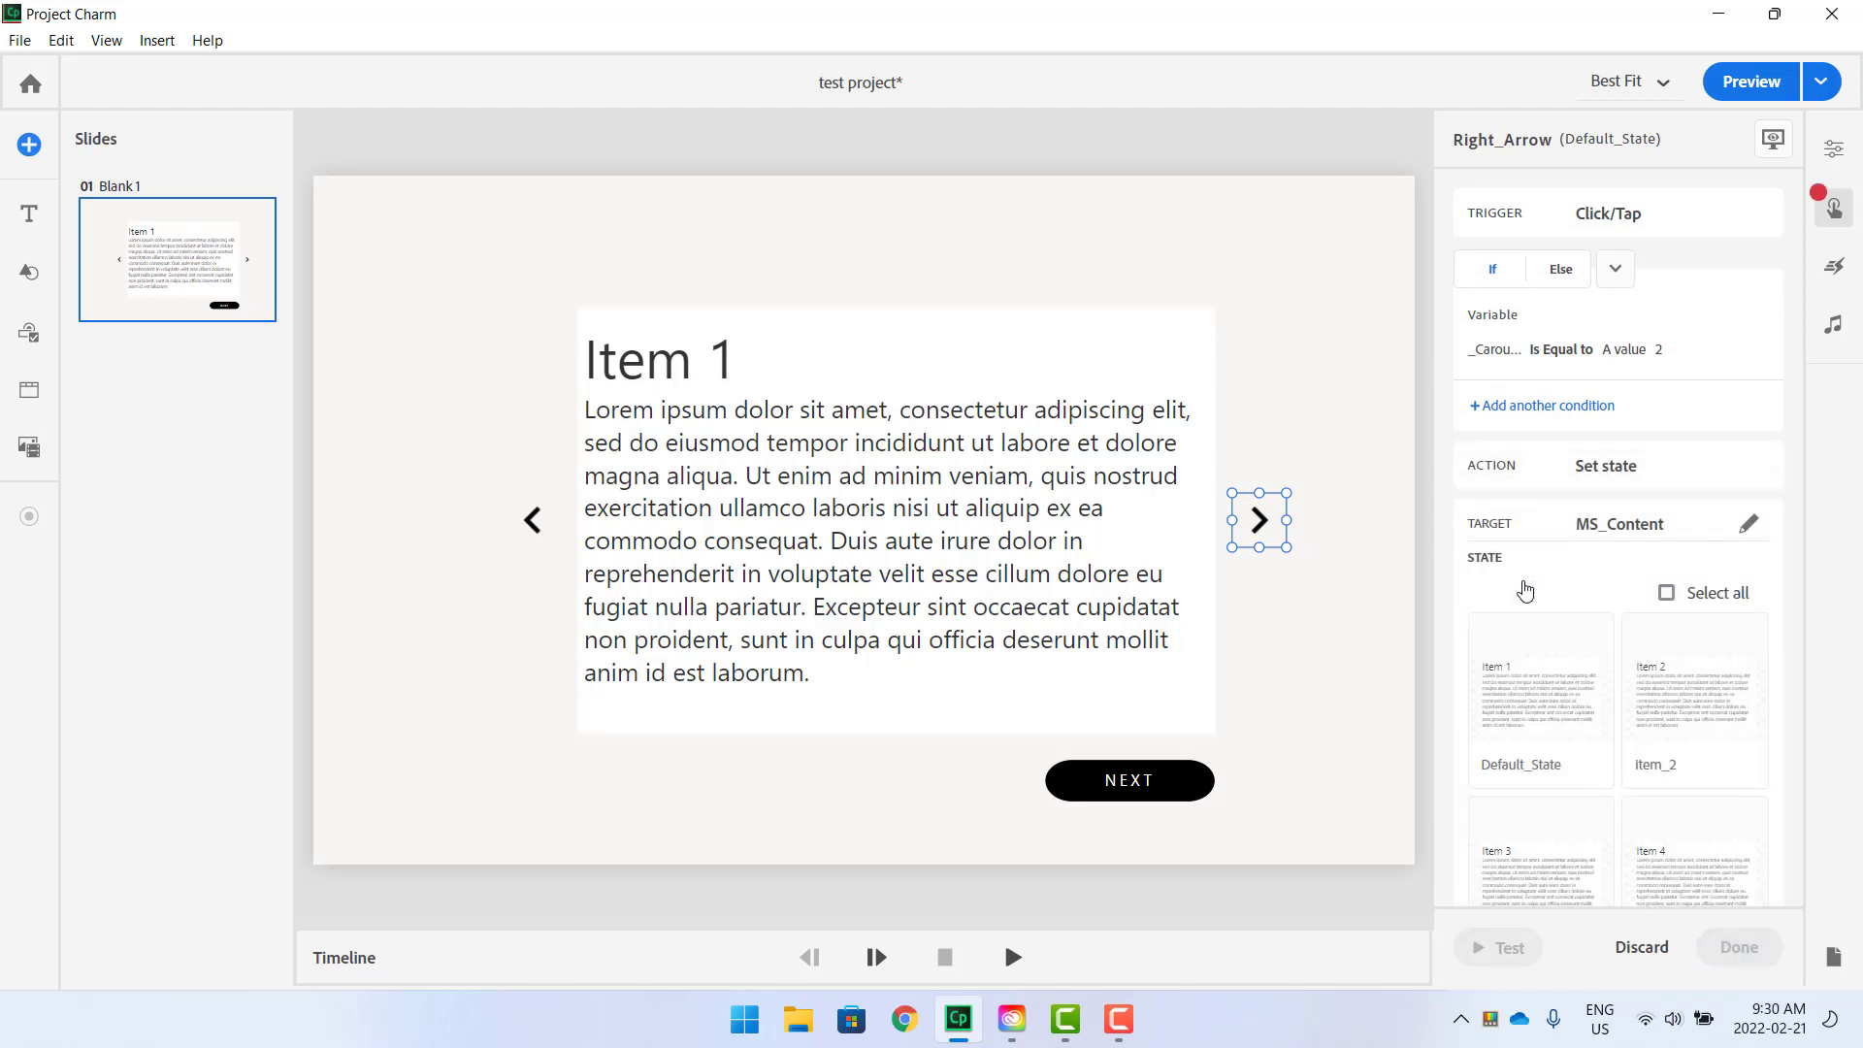
click(1720, 685)
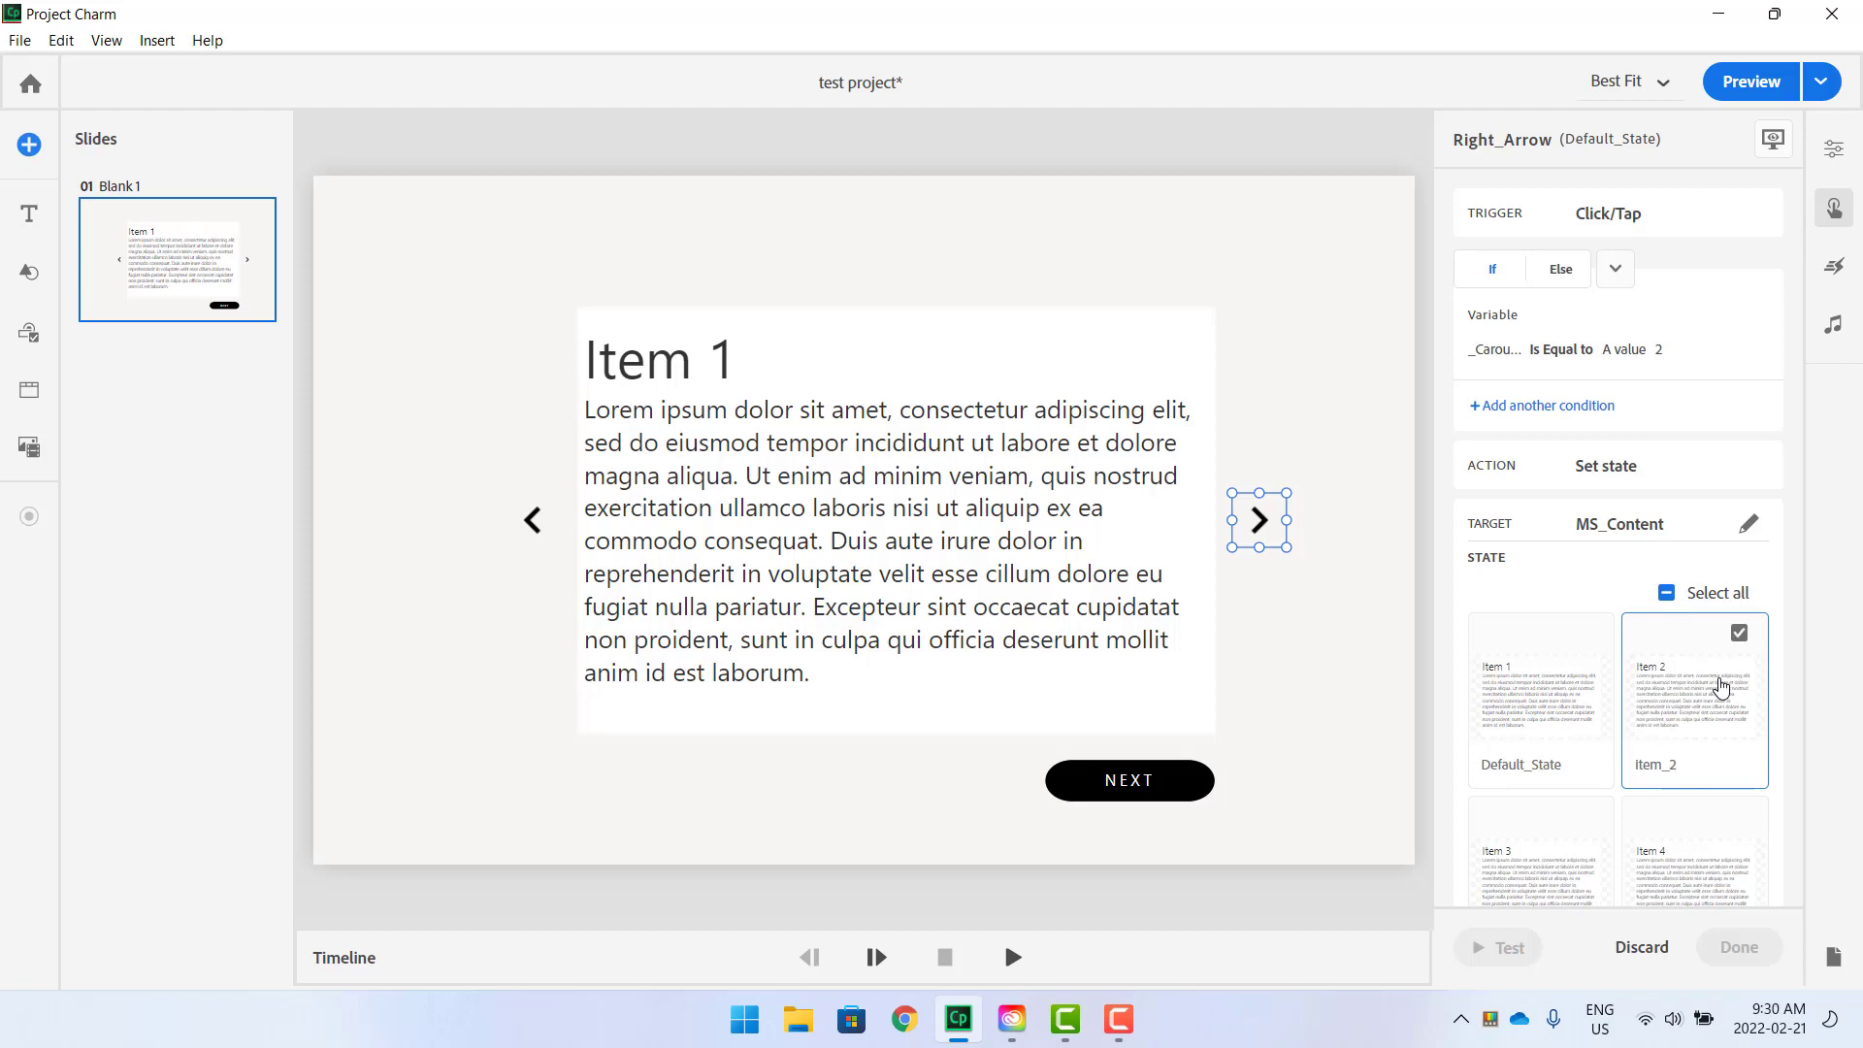
scroll(1721, 685, down, 2)
click(1738, 850)
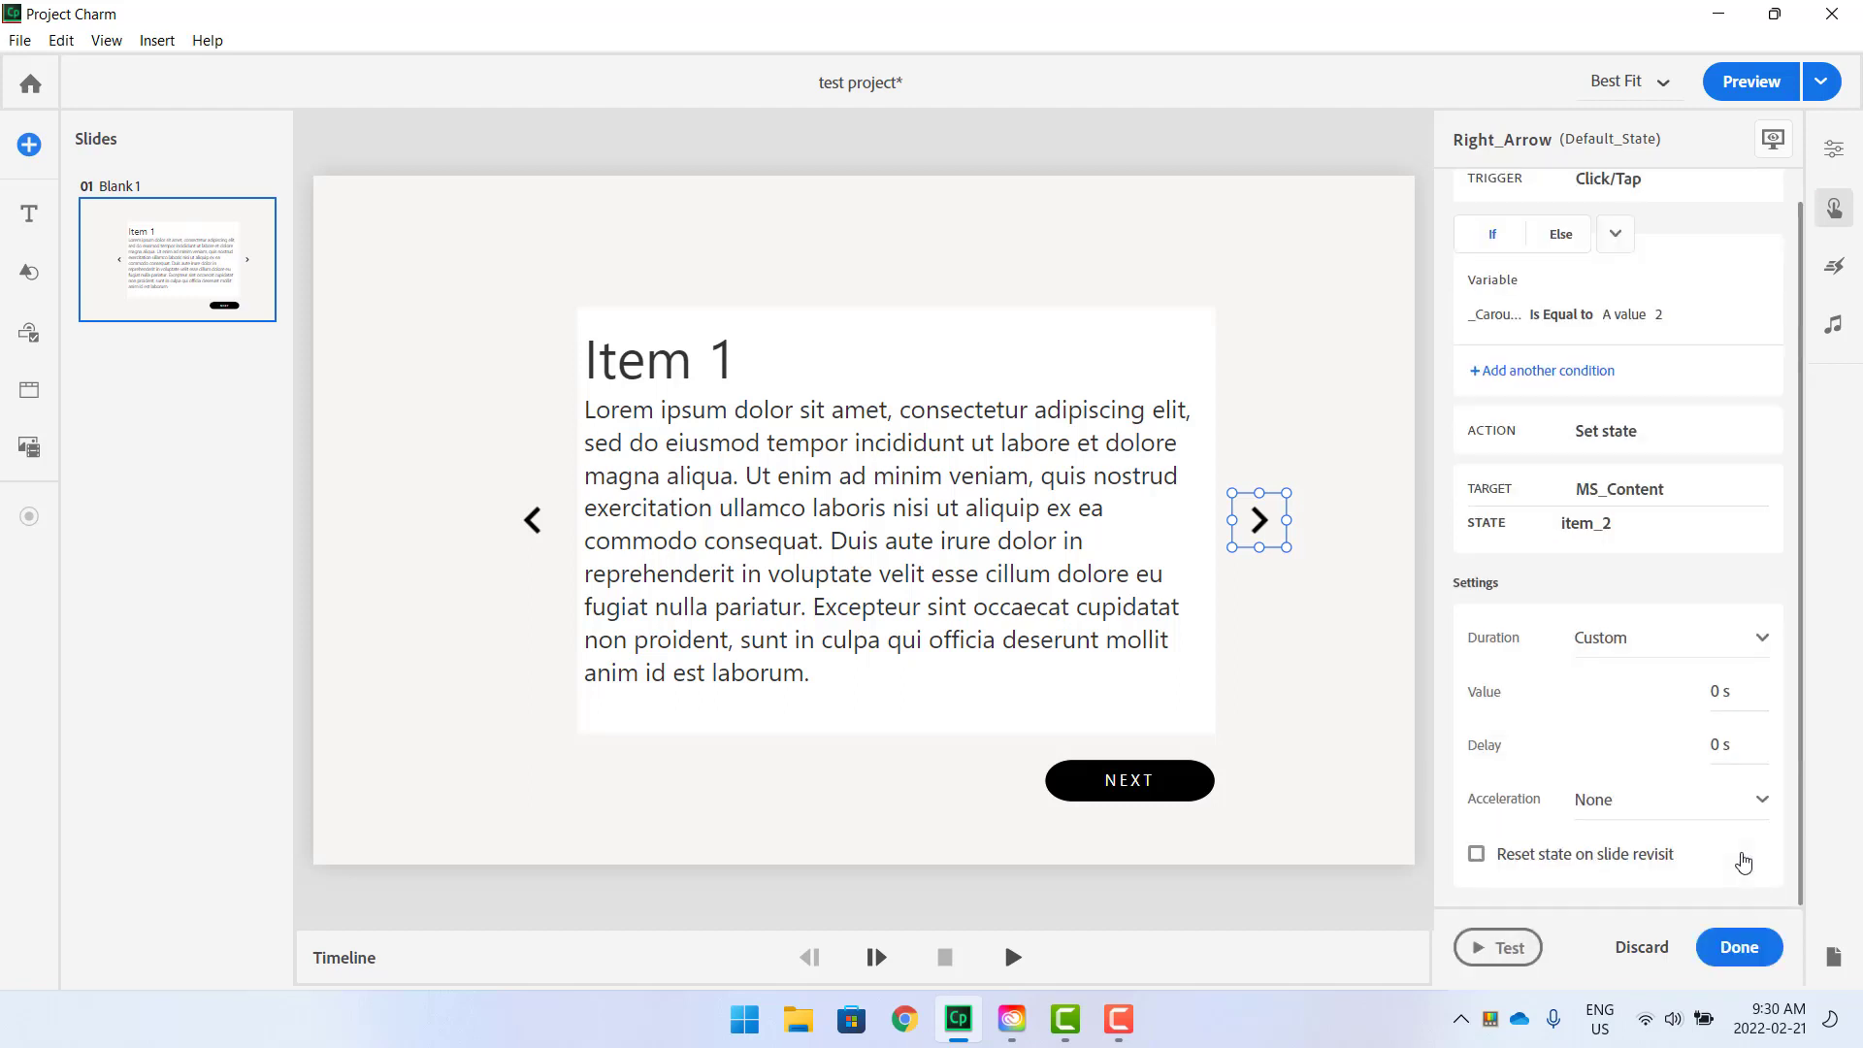
click(1739, 947)
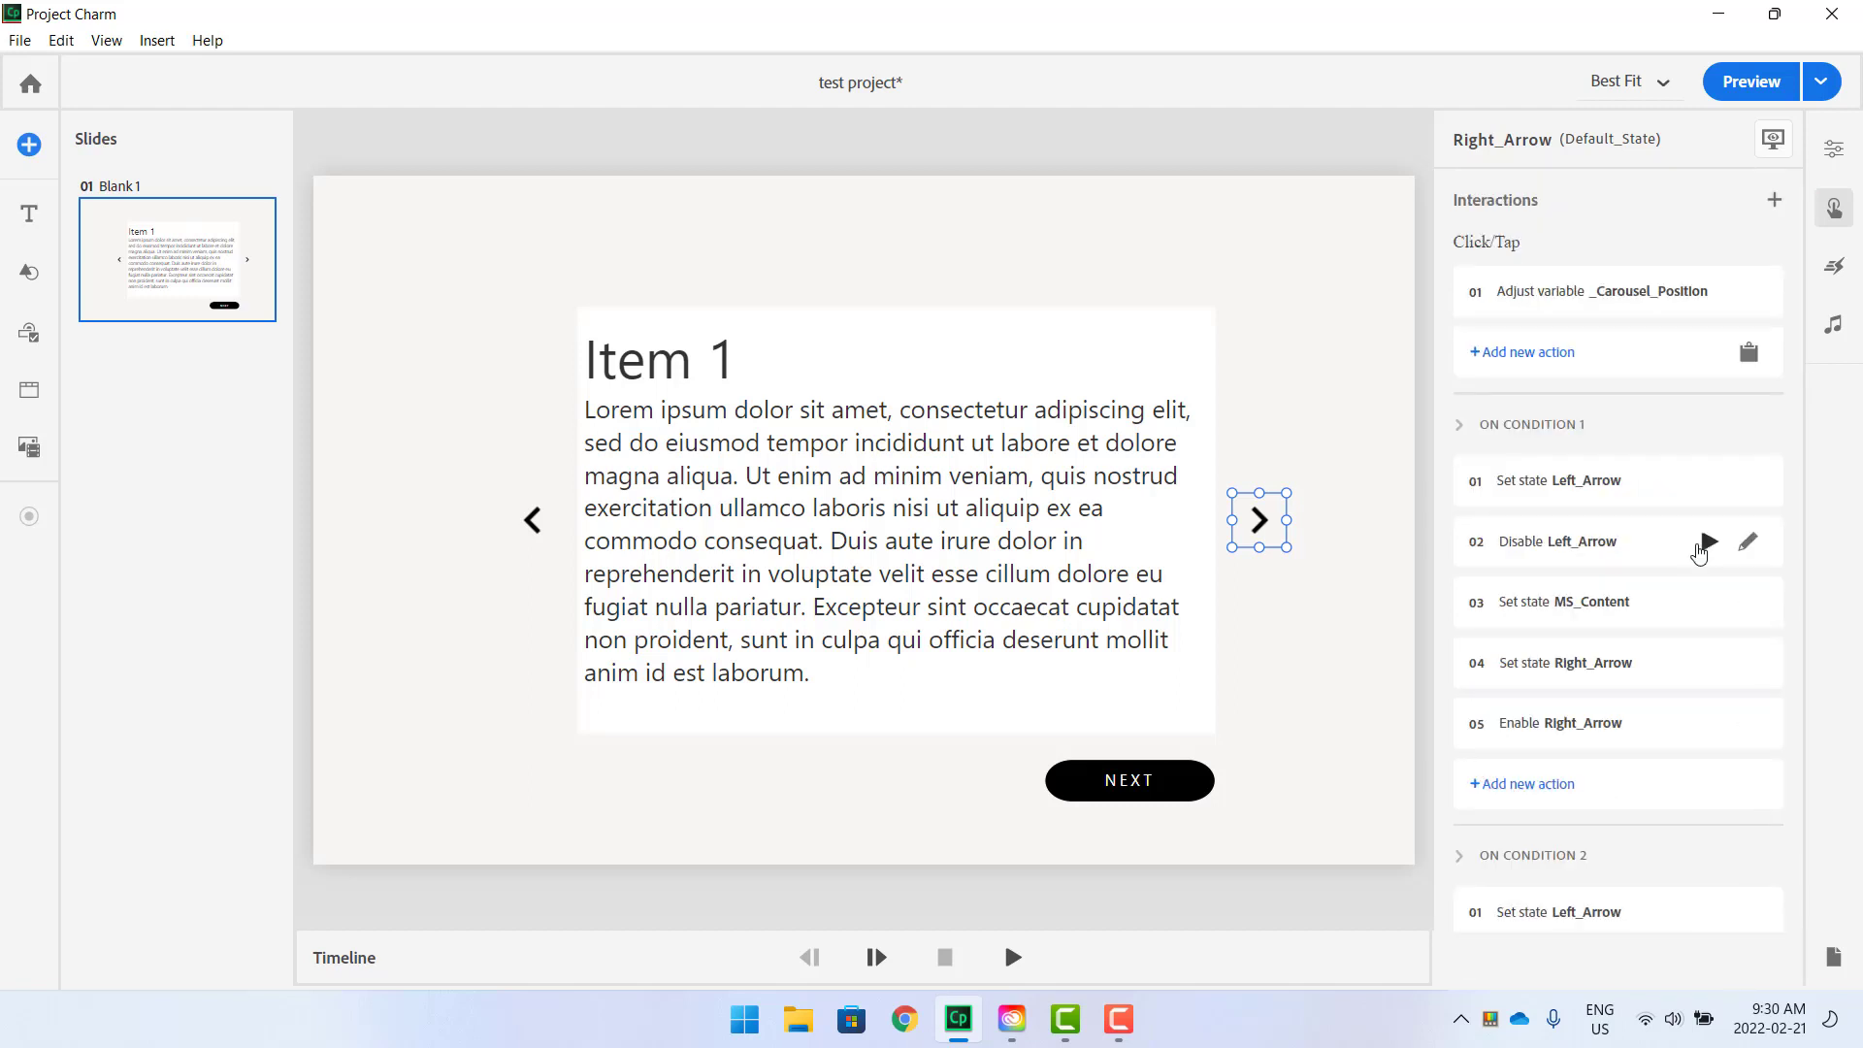
Duplicate the right arrow's second condition with all its actions by copying and pasting it into the Click/Tap interaction.
scroll(1696, 558, down, 3)
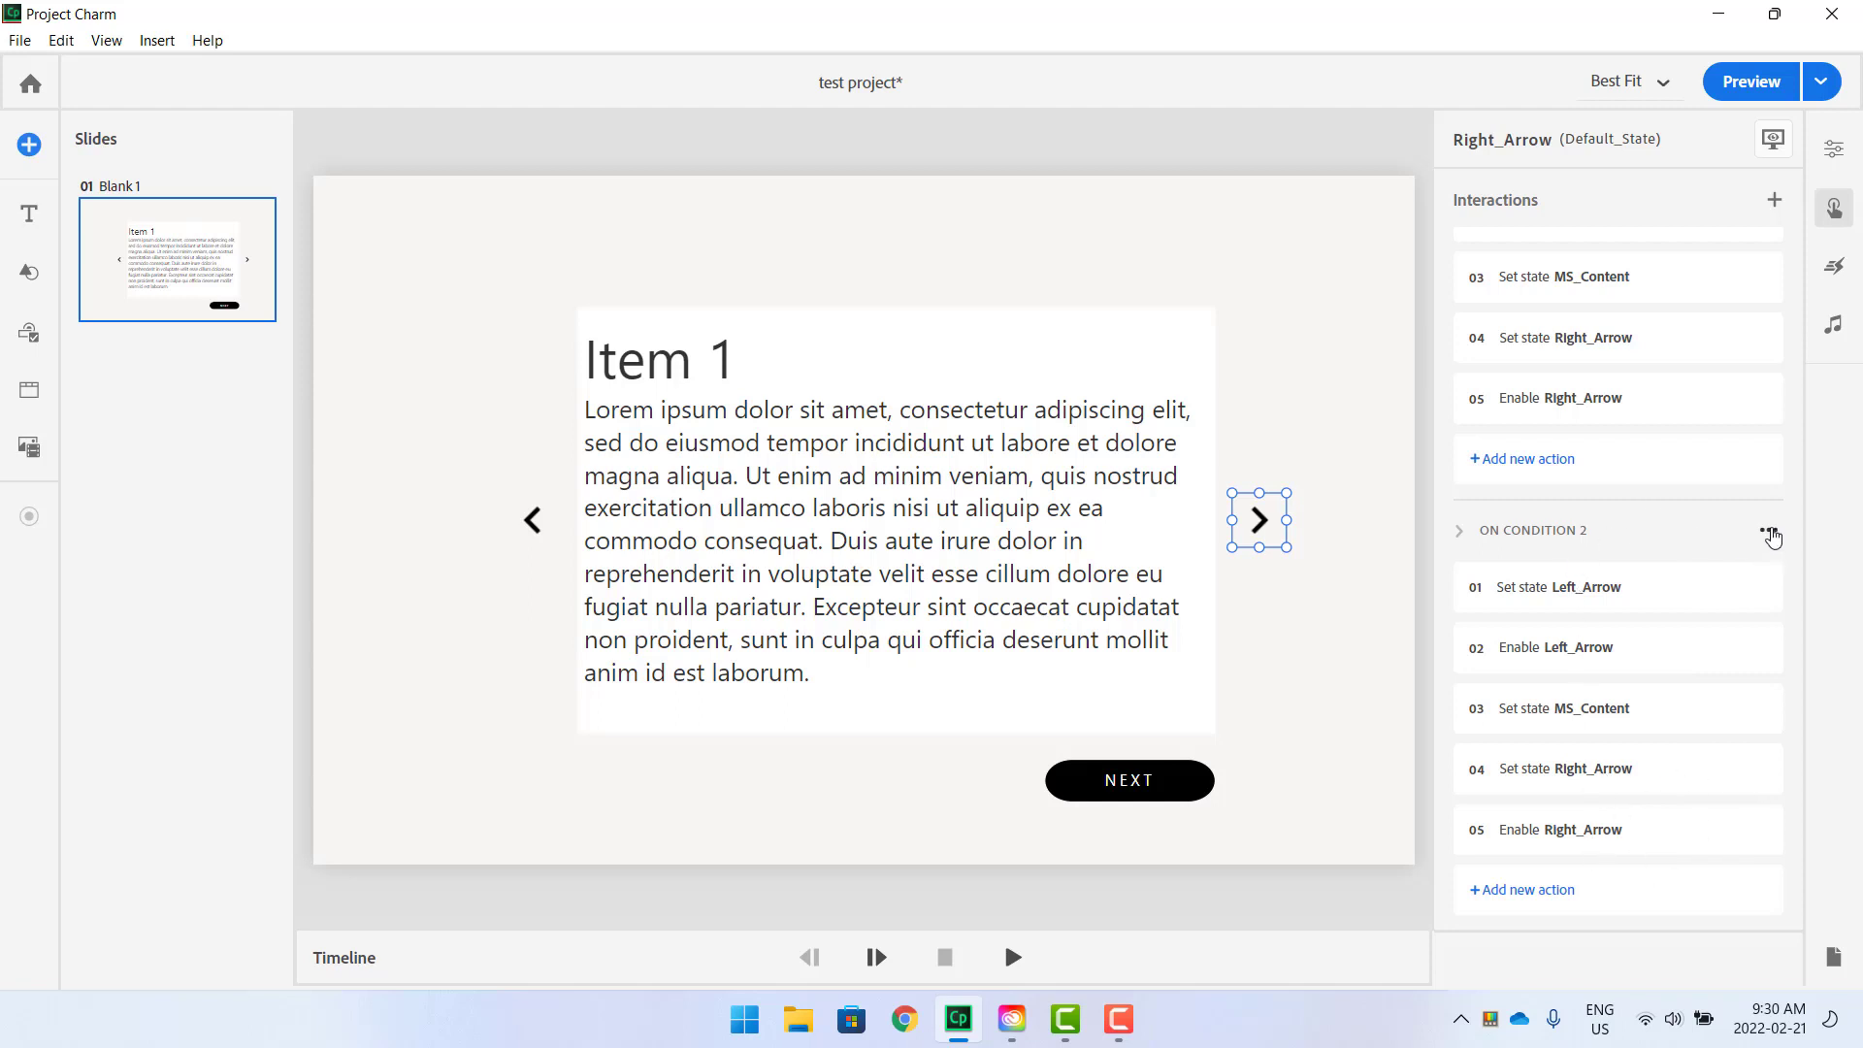
click(1770, 533)
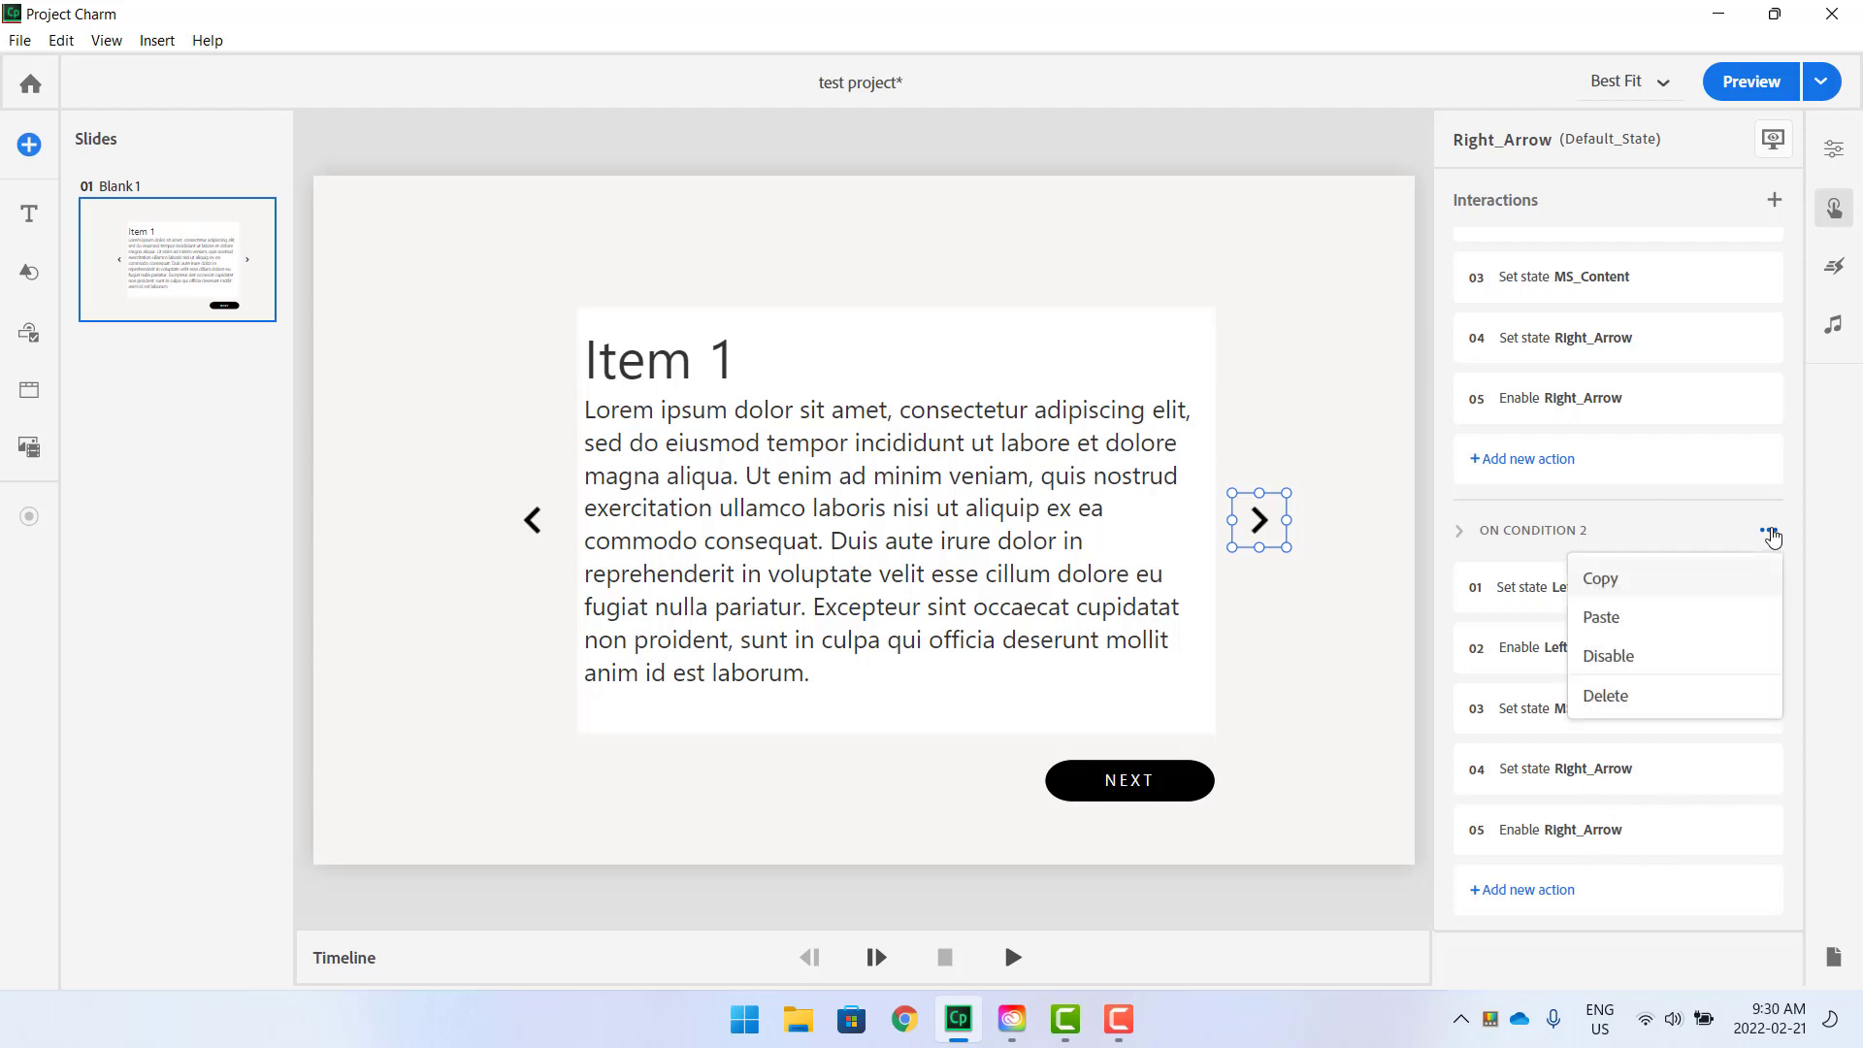
click(1616, 592)
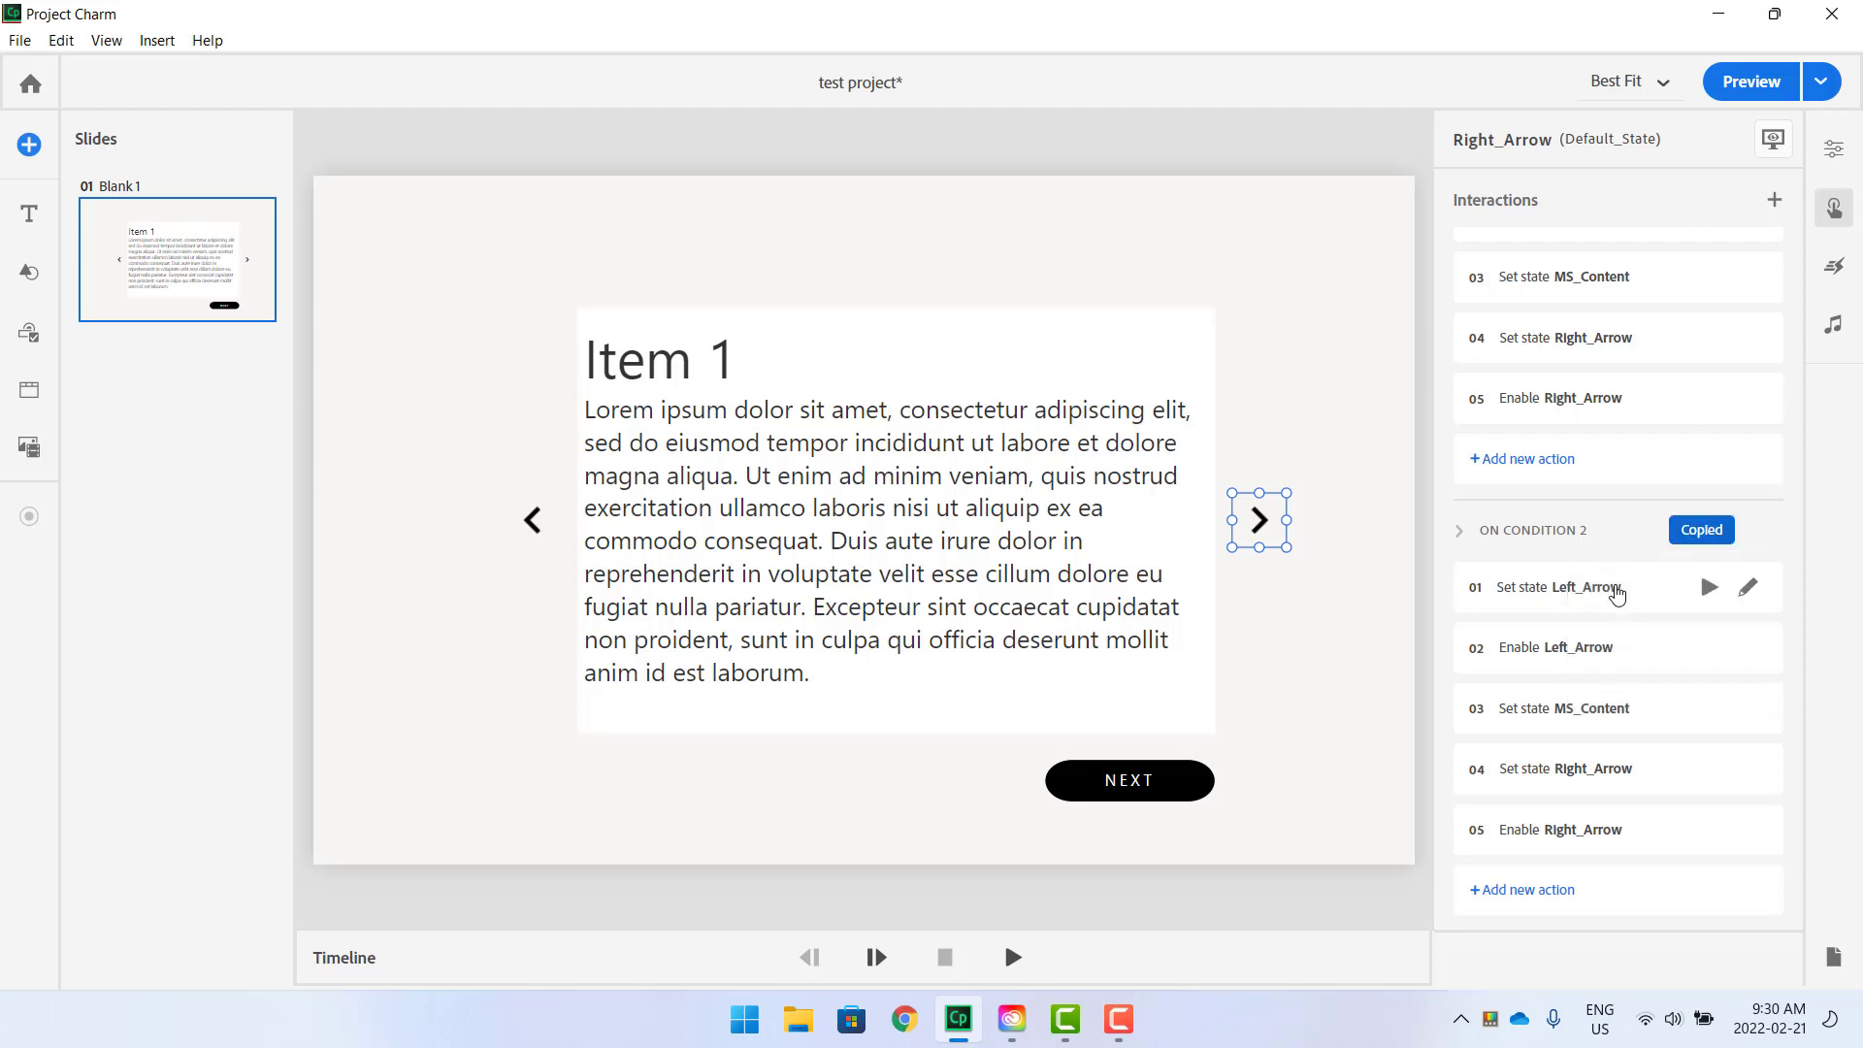
scroll(1615, 592, up, 5)
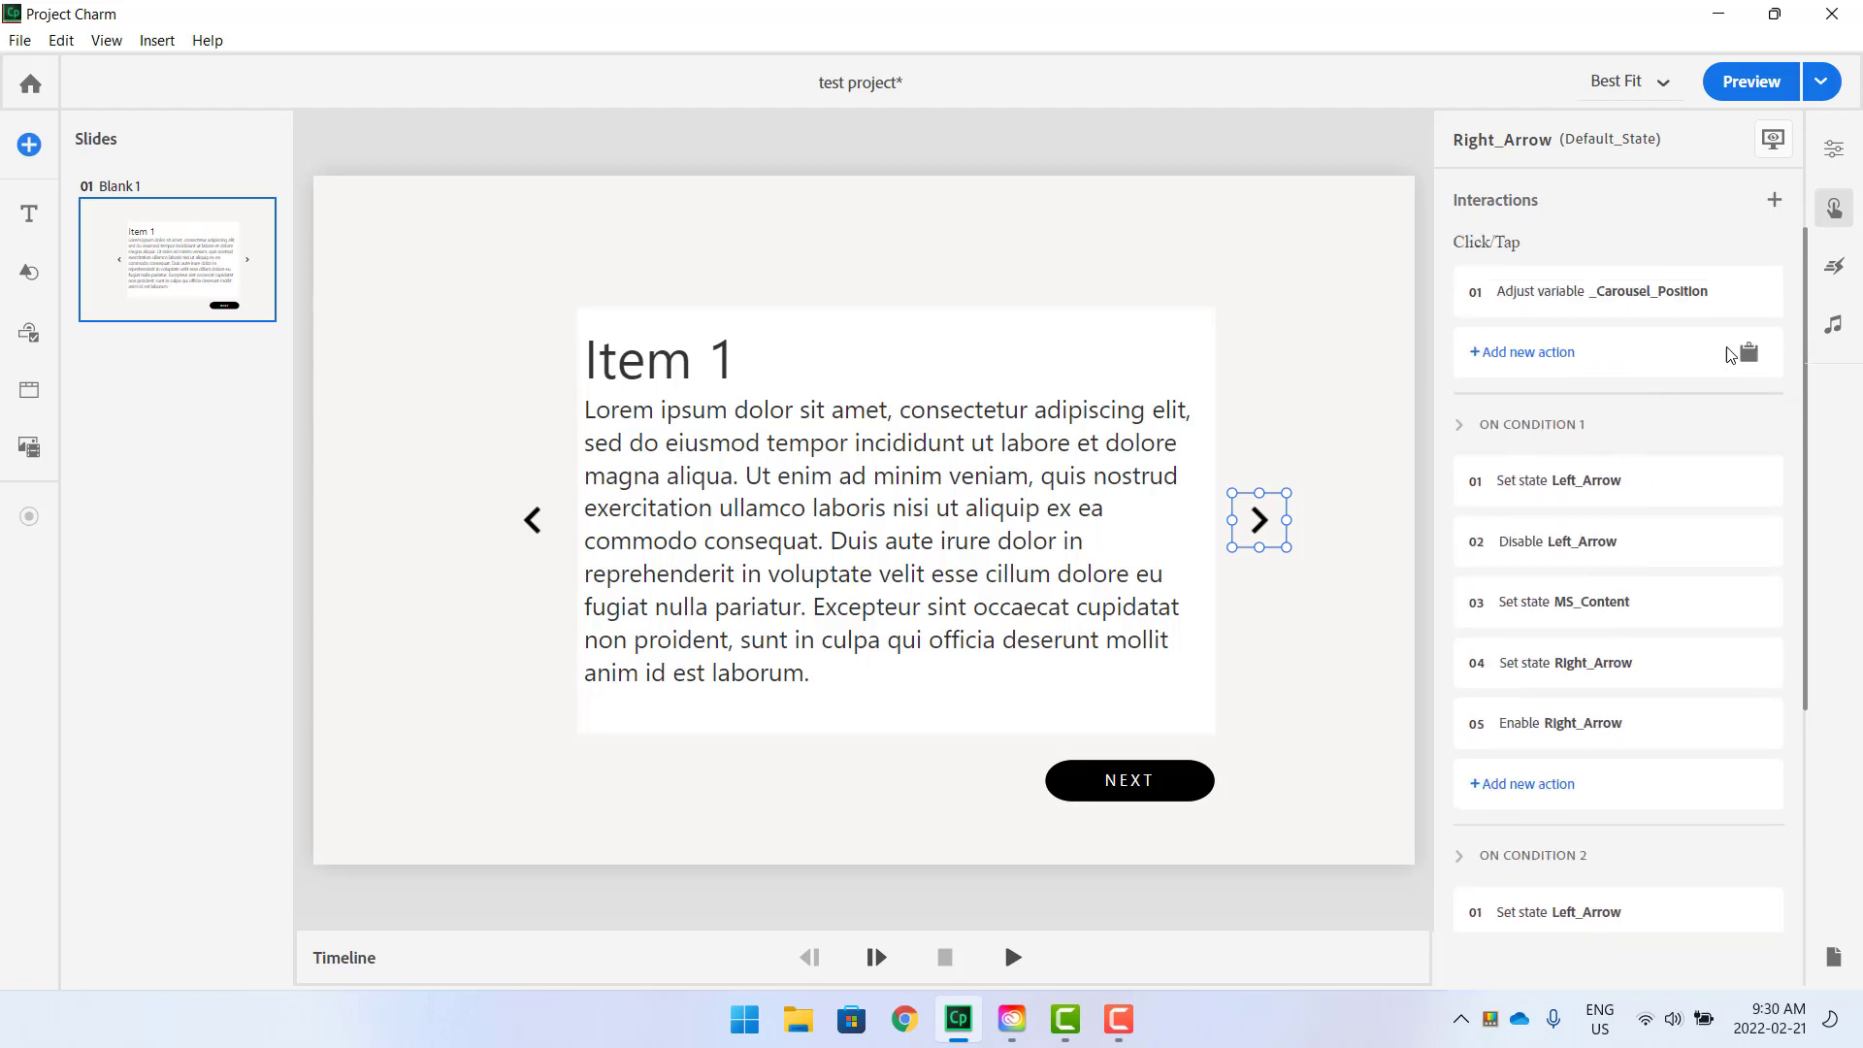
click(1747, 357)
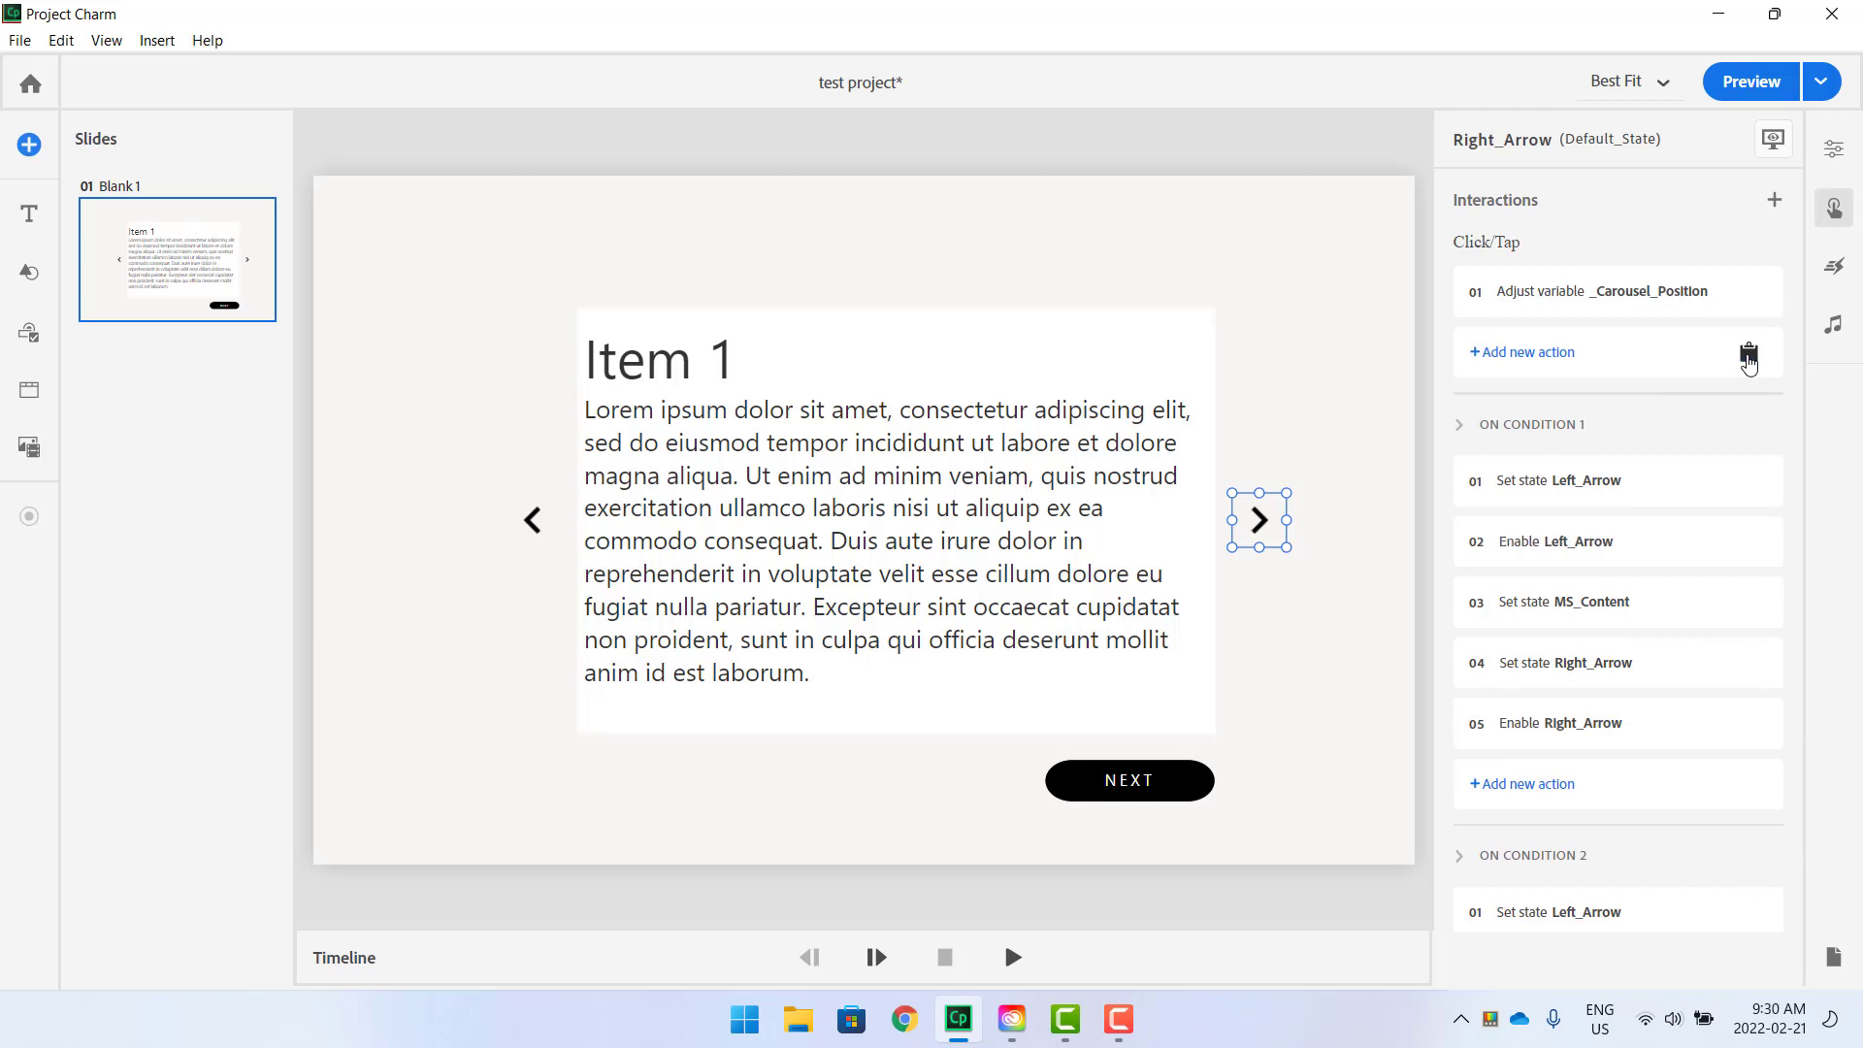
Examine the right arrow's conditions and their actions to check the order in which they are listed.
click(1689, 427)
click(1689, 427)
scroll(1689, 427, down, 8)
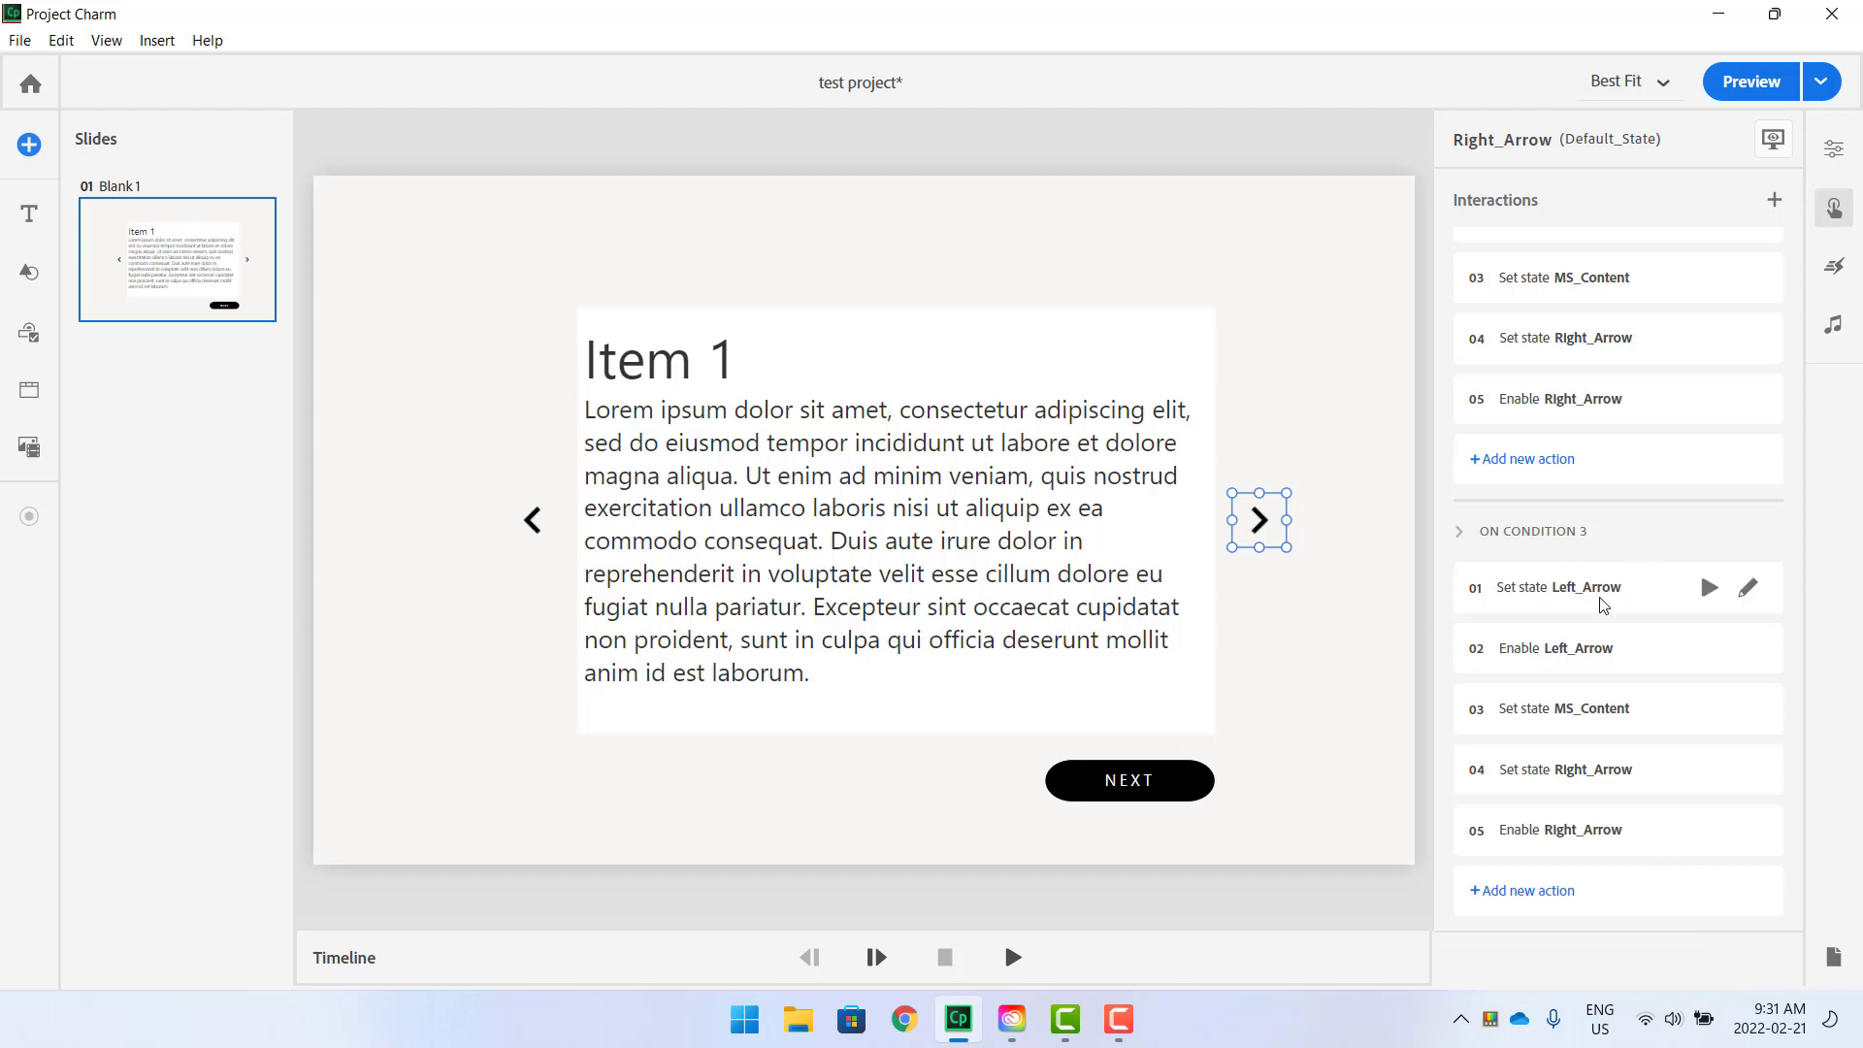
scroll(1642, 541, up, 8)
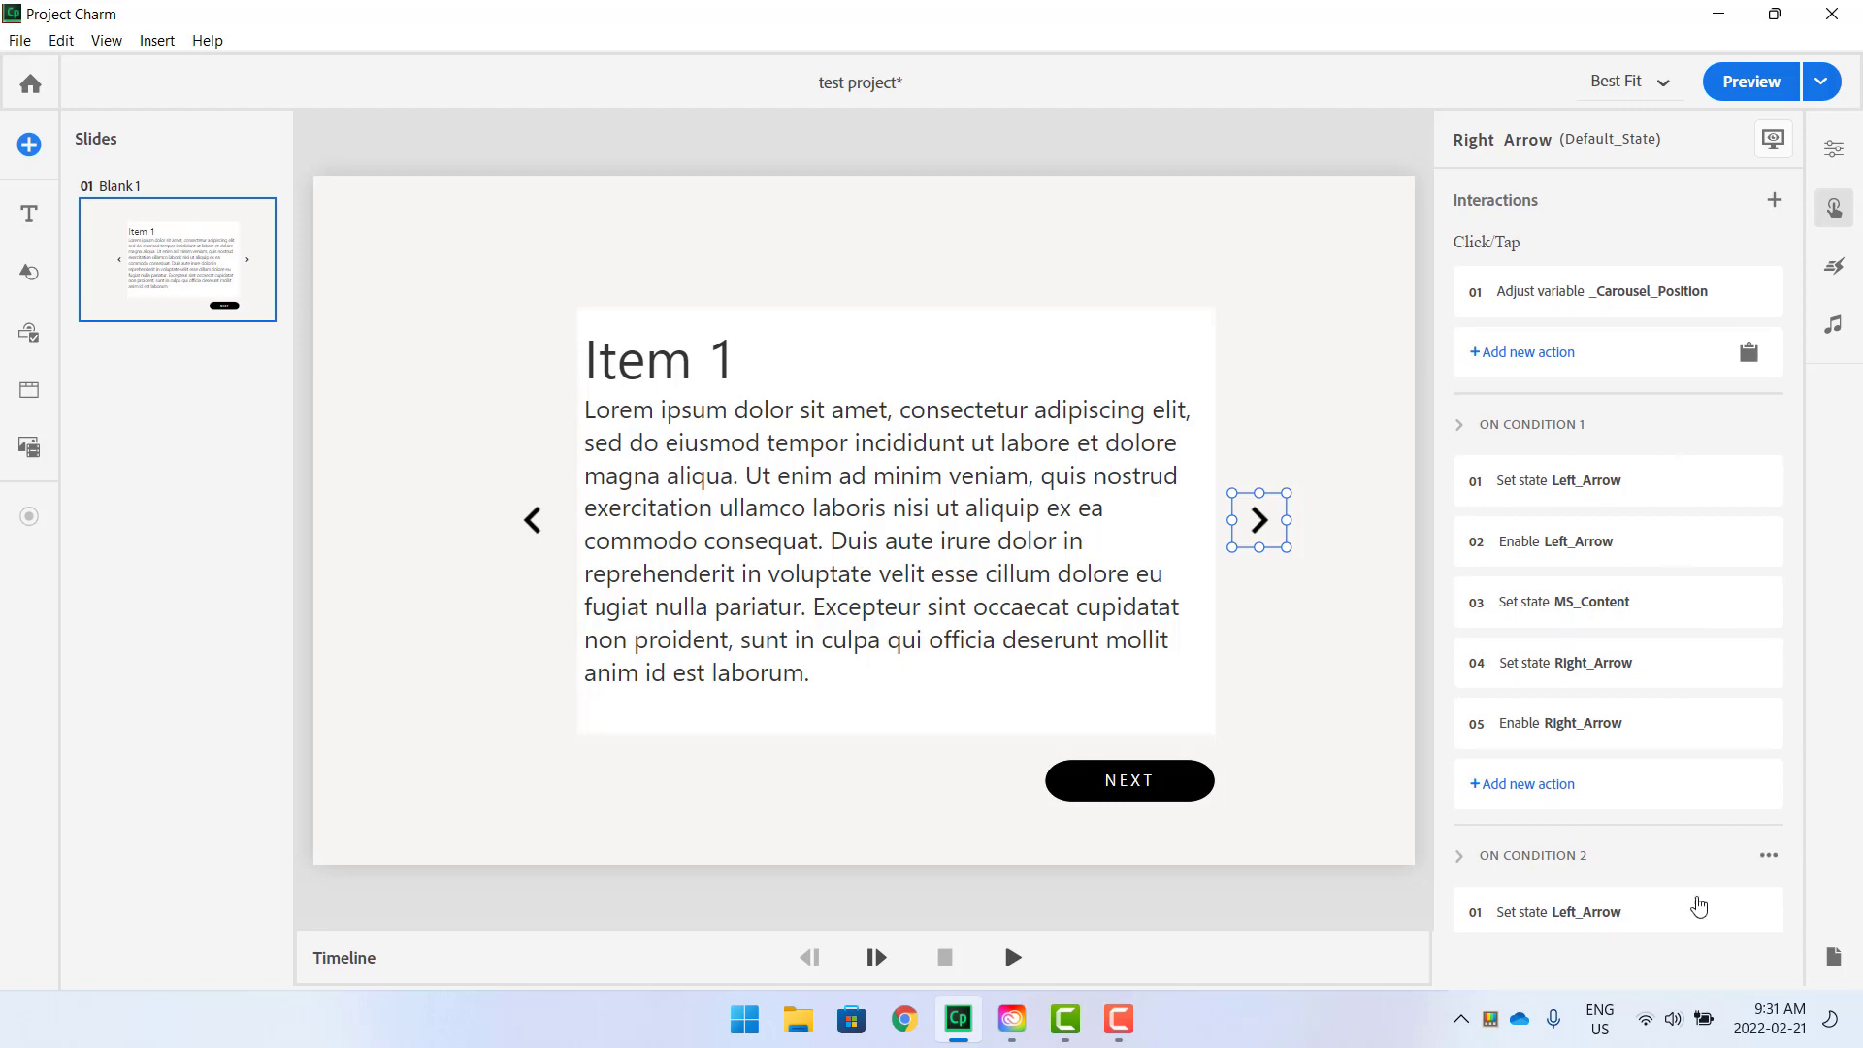
mouse_move(1682, 609)
scroll(1681, 609, down, 5)
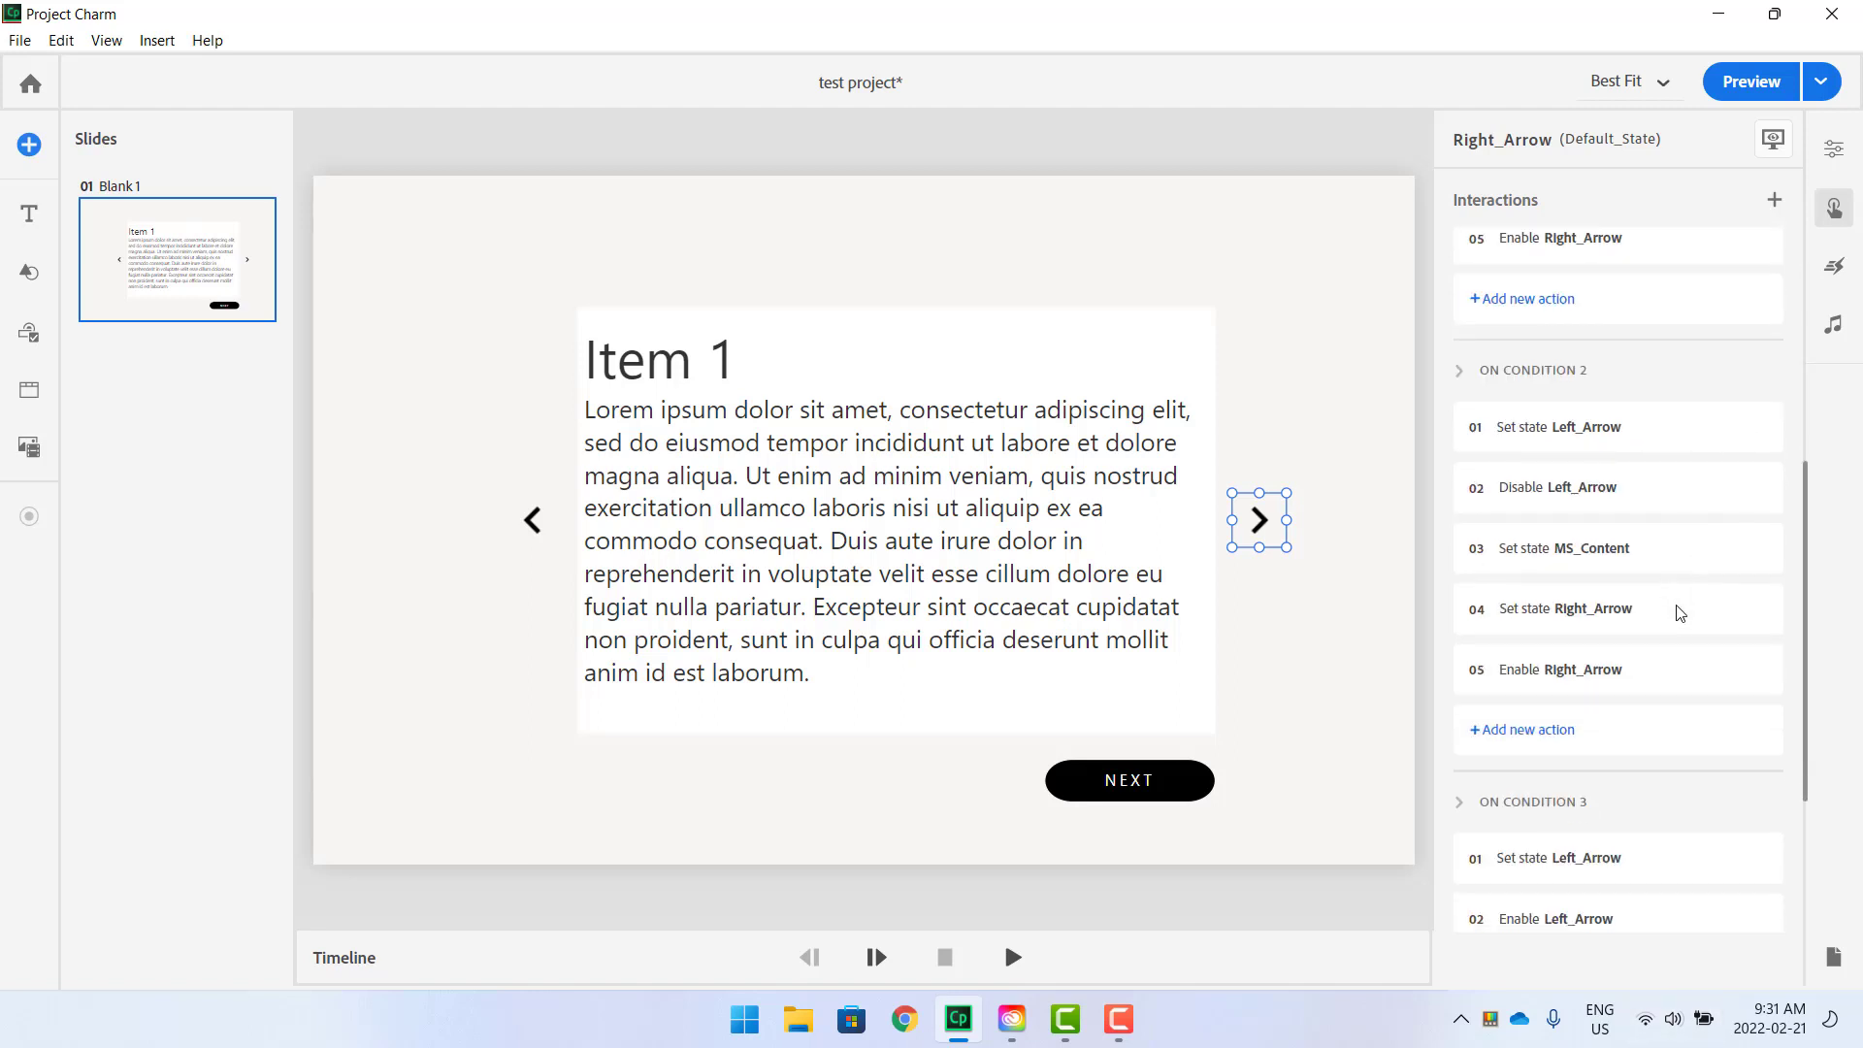
scroll(1682, 613, down, 3)
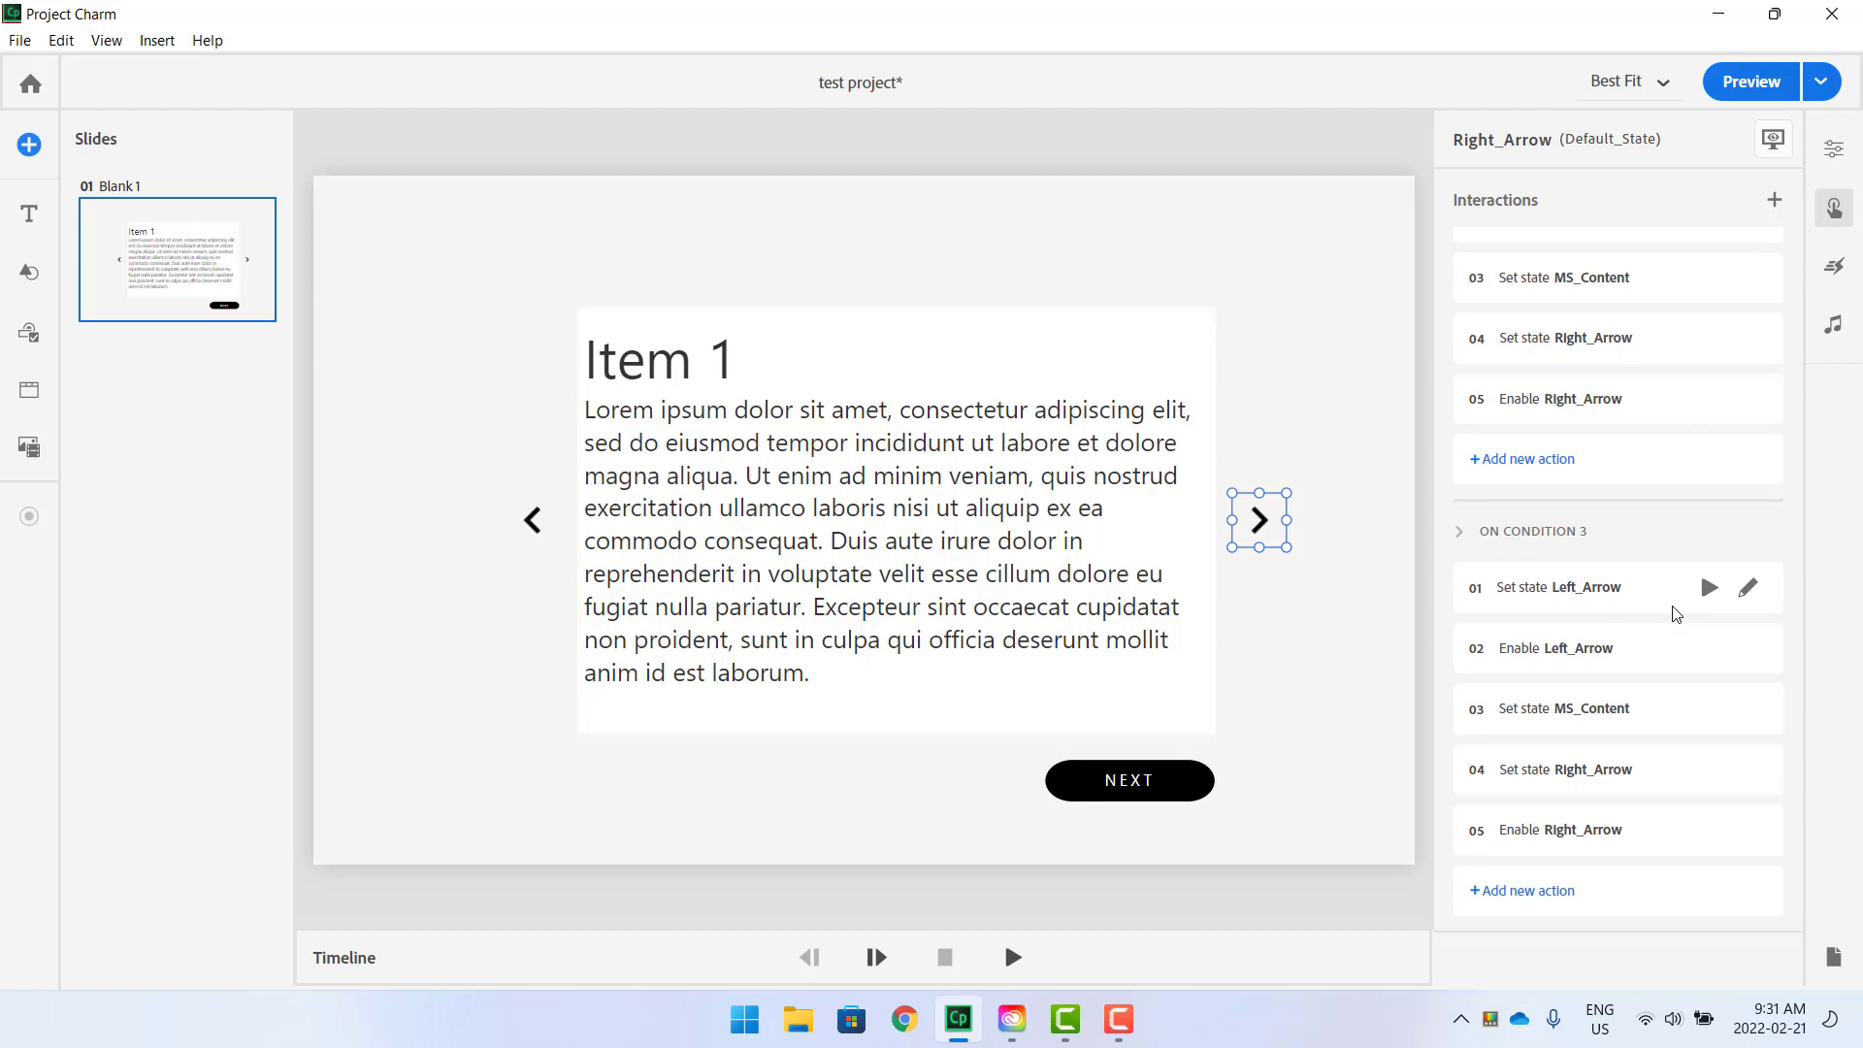